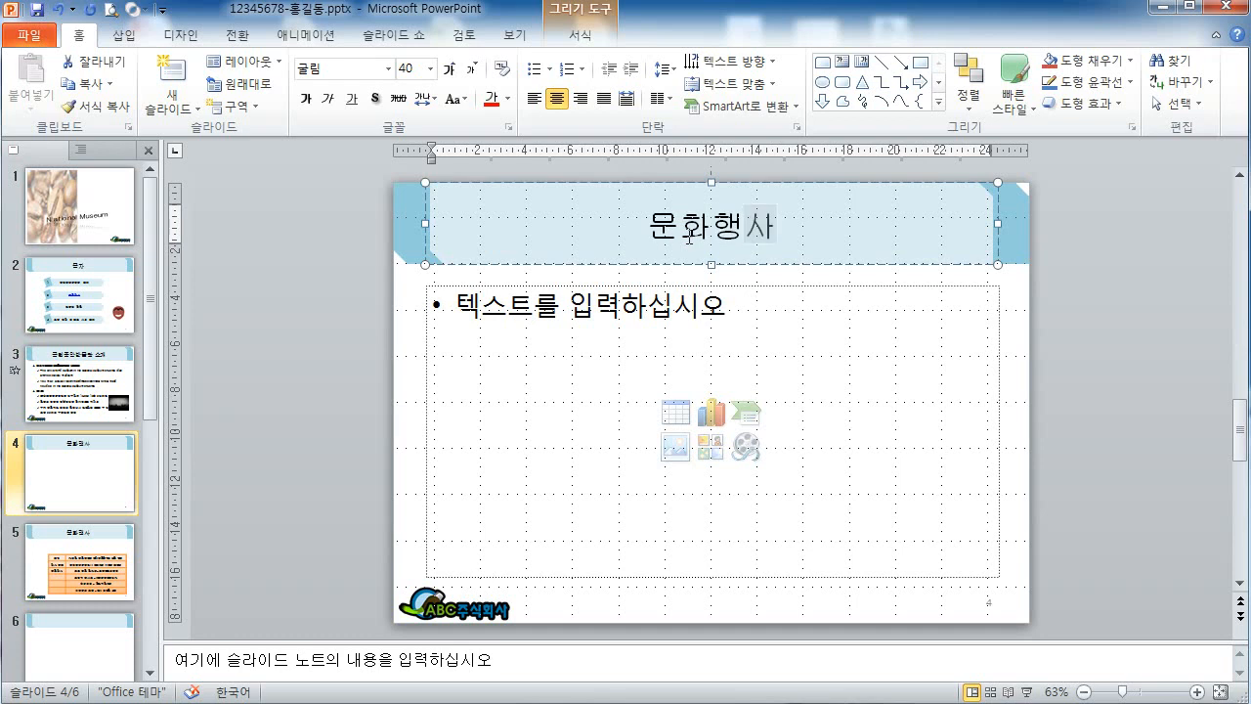
Insert a table with 2 columns and 6 rows in the content placeholder of the 문화행사 slide.
{"action": "left_click", "coordinate": [403, 328]}
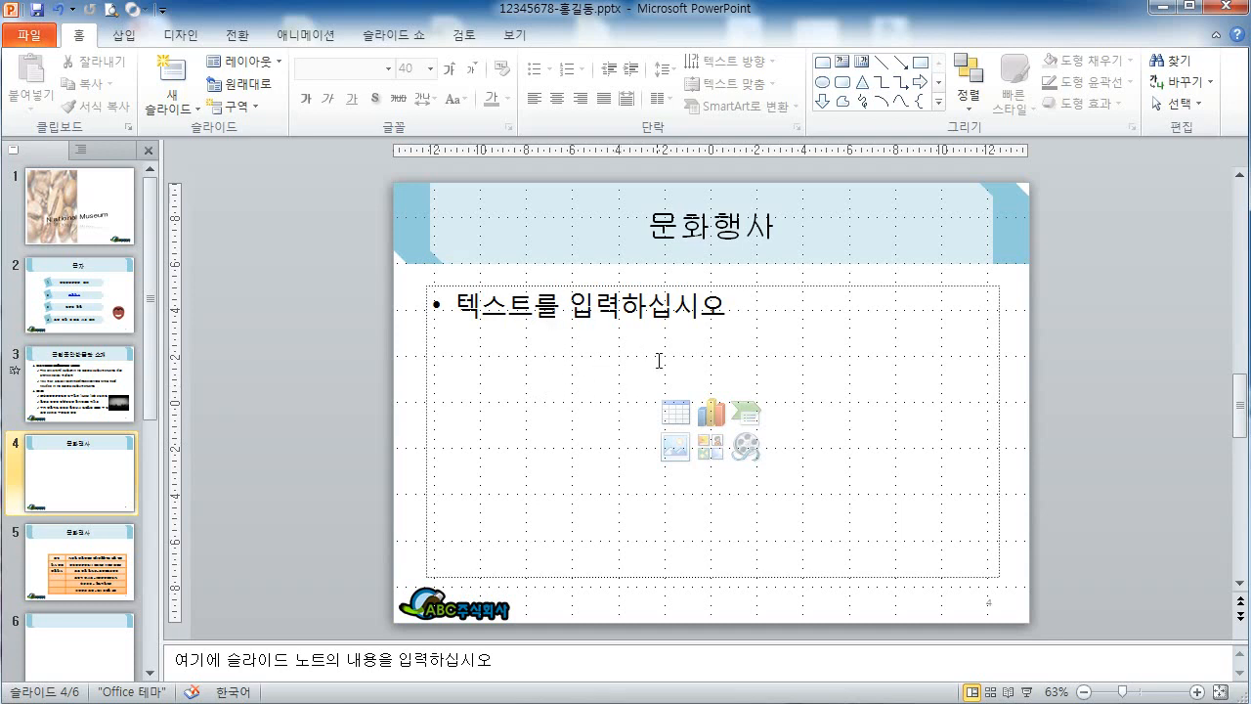
{"action": "left_click", "coordinate": [676, 418]}
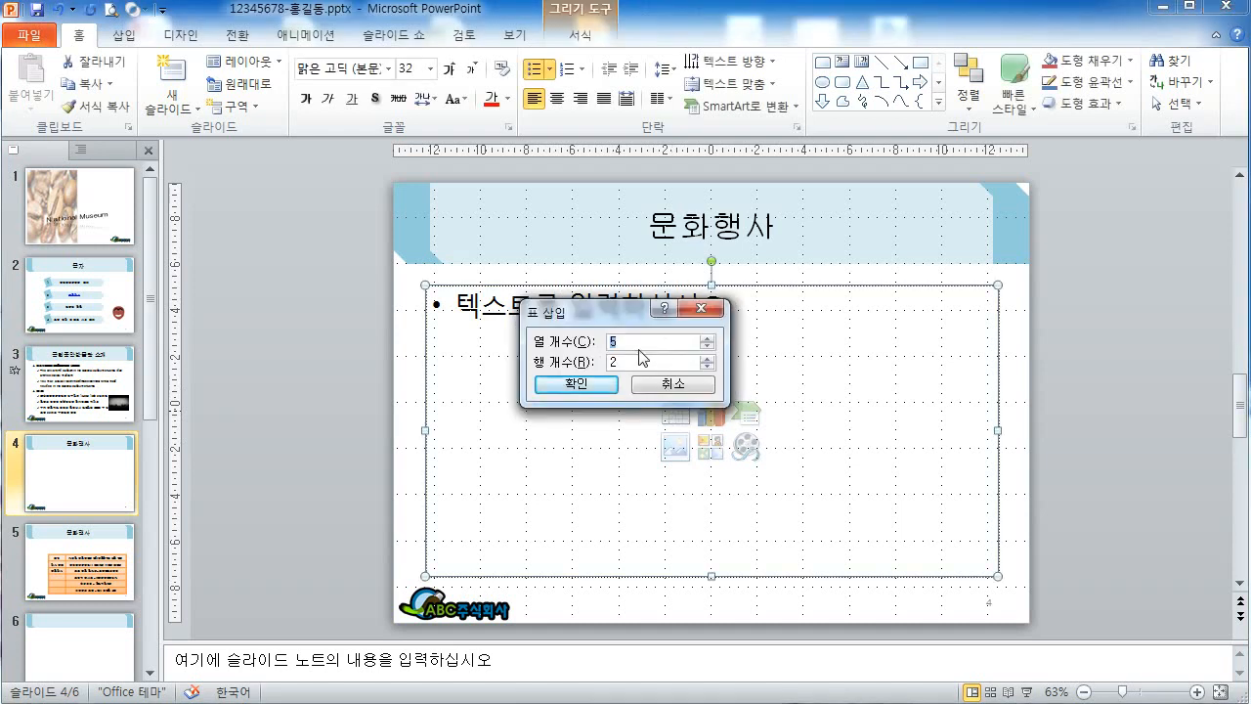
{"action": "type", "text": "2"}
{"action": "key", "text": "Tab"}
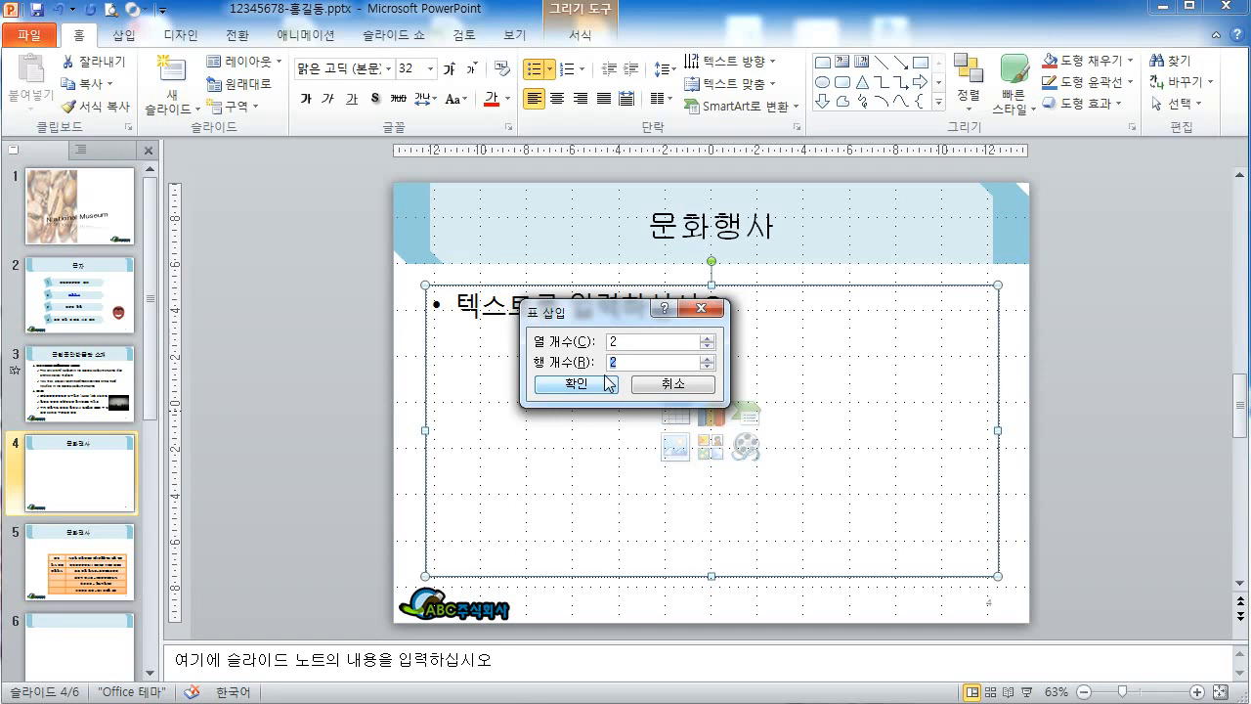
{"action": "type", "text": "6"}
{"action": "left_click", "coordinate": [593, 389]}
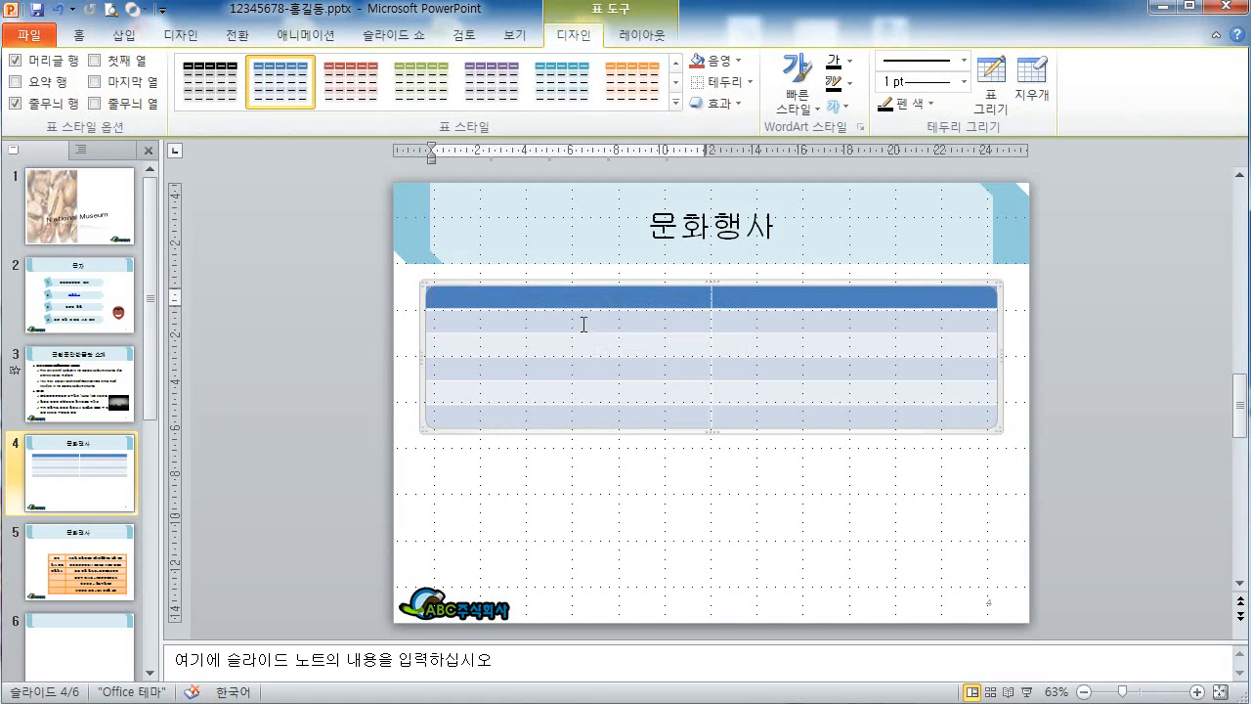
Center the text of all table cells horizontally and align it to the middle vertically.
{"action": "left_click", "coordinate": [571, 306]}
{"action": "left_click", "coordinate": [567, 286]}
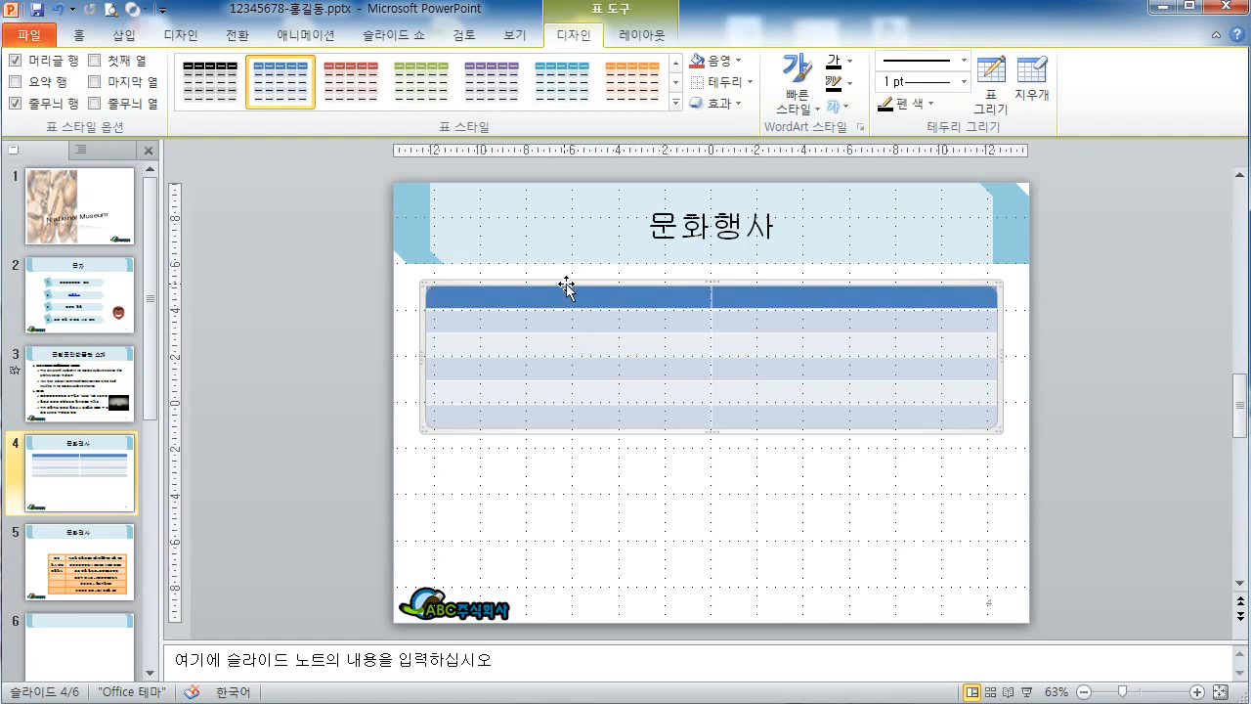
{"action": "left_click", "coordinate": [558, 294]}
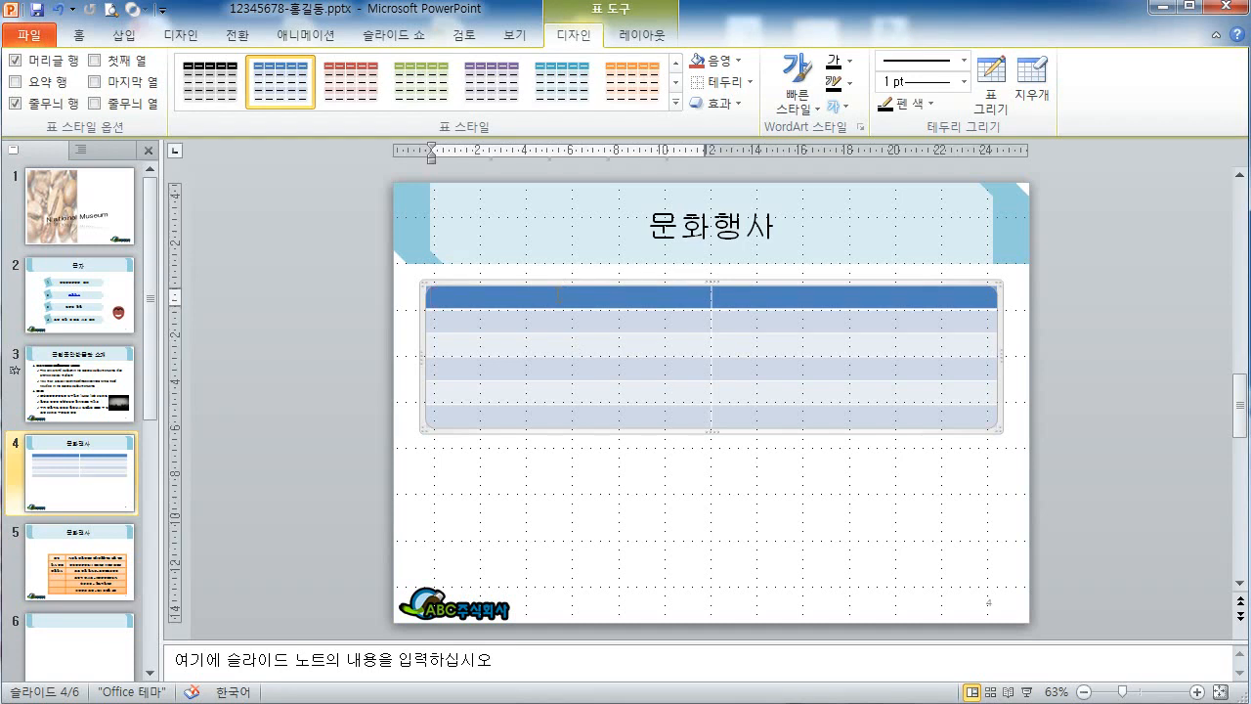
{"action": "left_click_drag", "start_coordinate": [558, 295], "coordinate": [804, 418]}
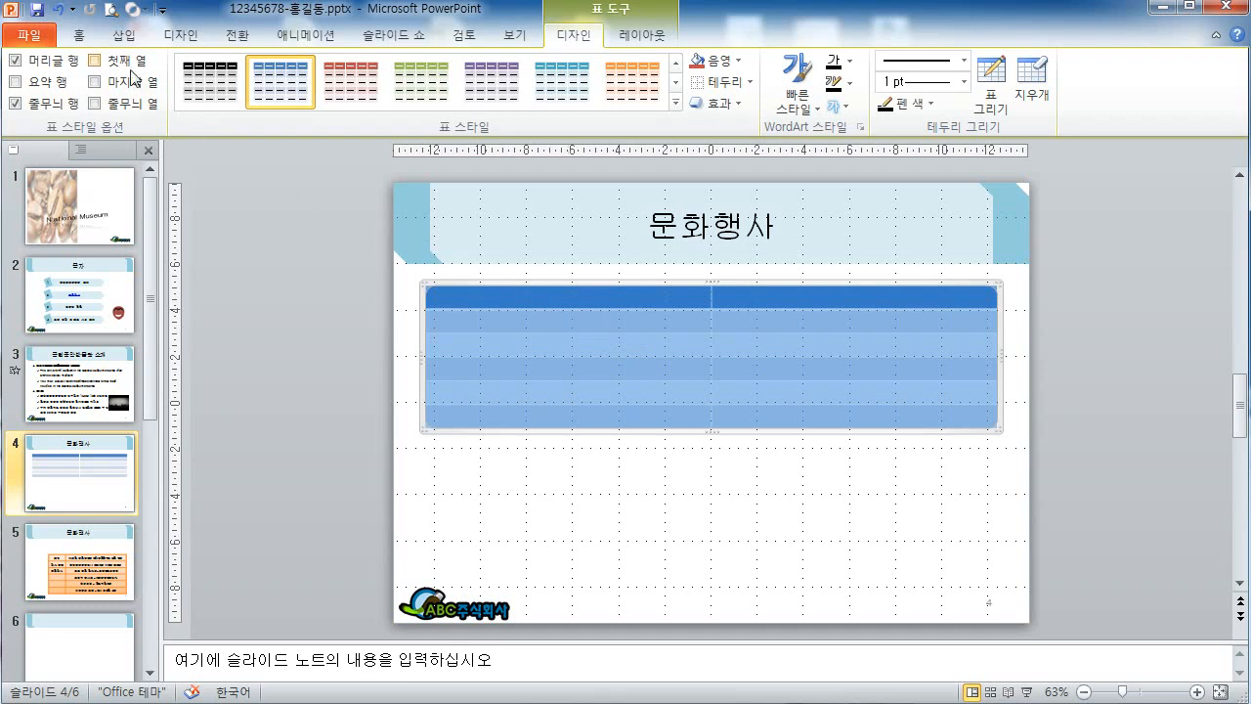
{"action": "left_click", "coordinate": [81, 36]}
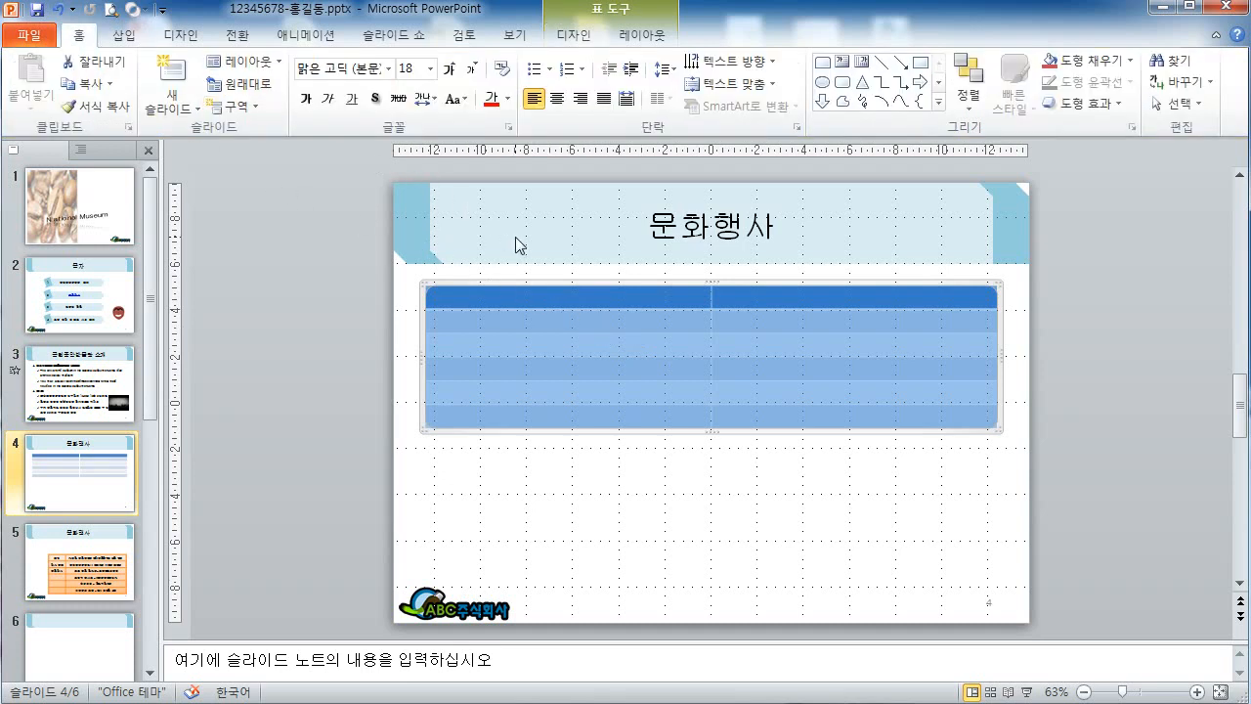
{"action": "left_click", "coordinate": [557, 101]}
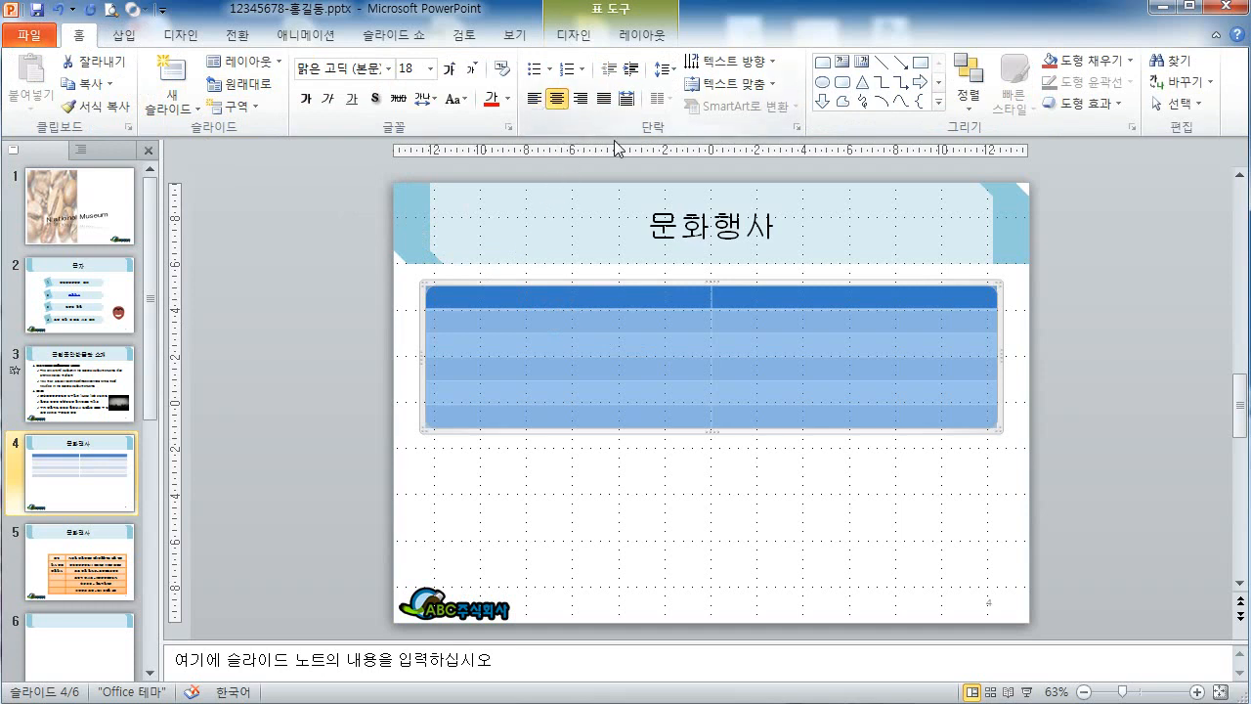
{"action": "left_click", "coordinate": [762, 86]}
{"action": "left_click", "coordinate": [743, 185]}
Apply the orange table style from the first row of the best-match group to the table.
{"action": "left_click", "coordinate": [574, 37]}
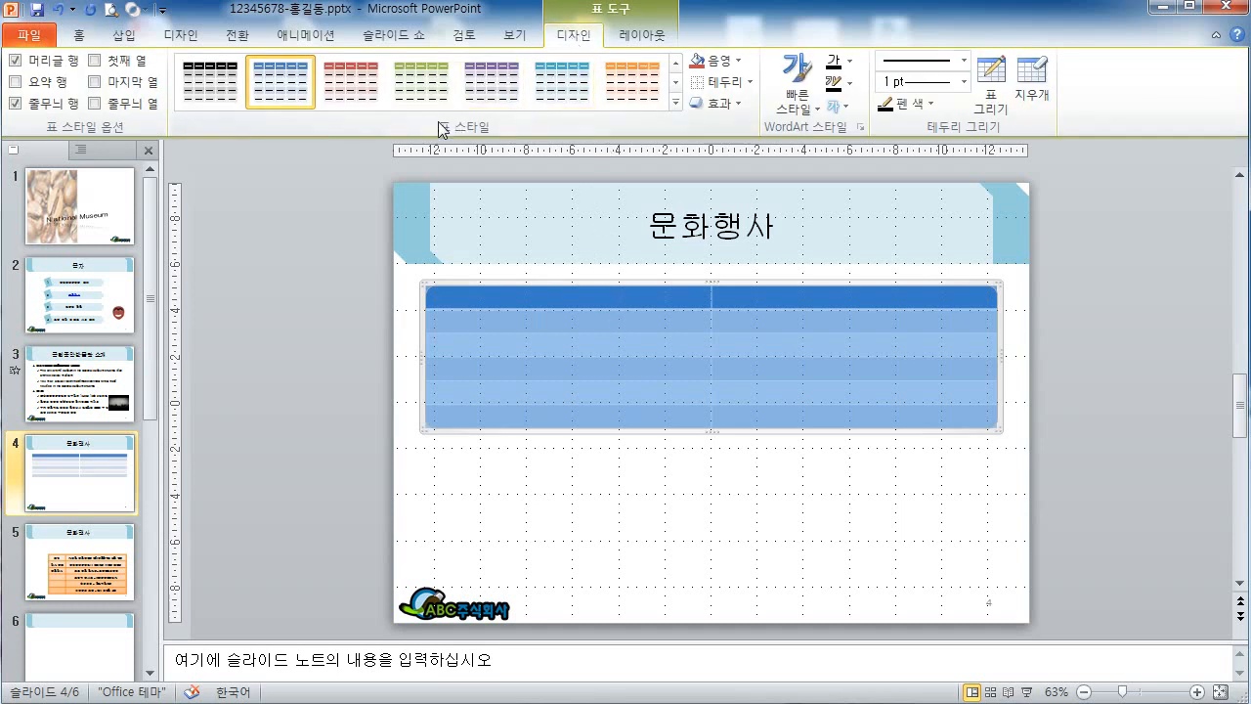
{"action": "left_click", "coordinate": [677, 102]}
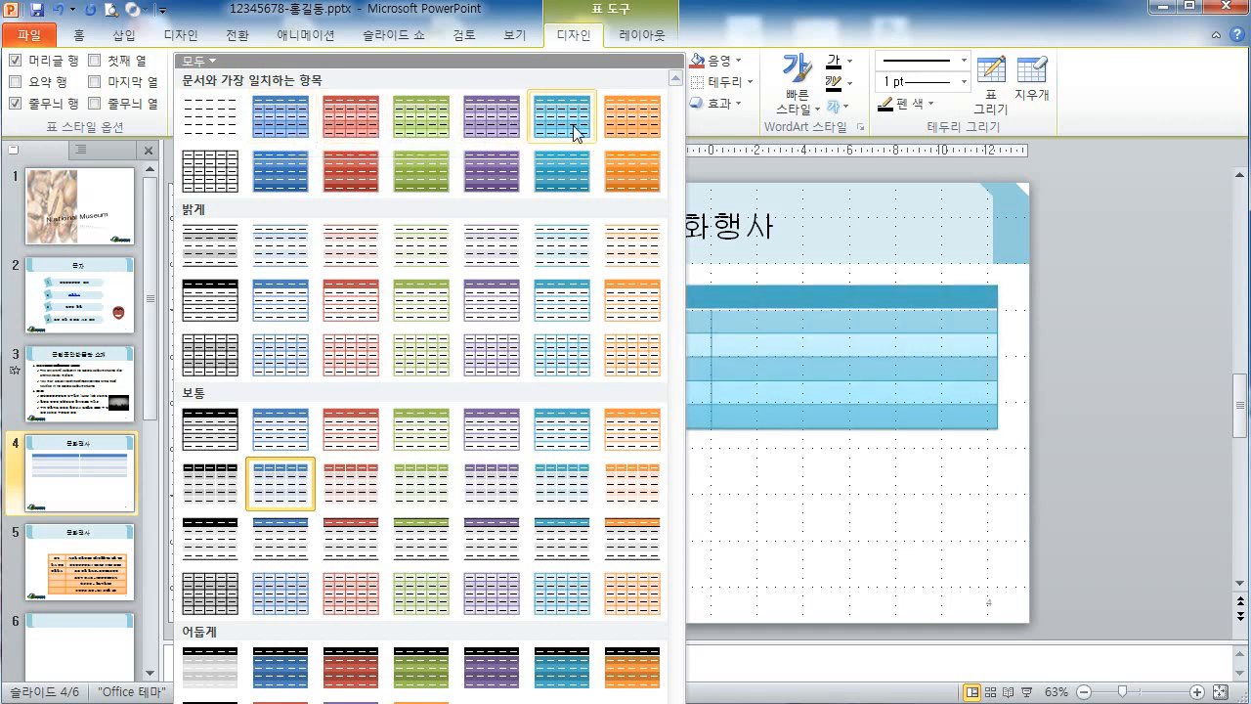
{"action": "left_click", "coordinate": [637, 133]}
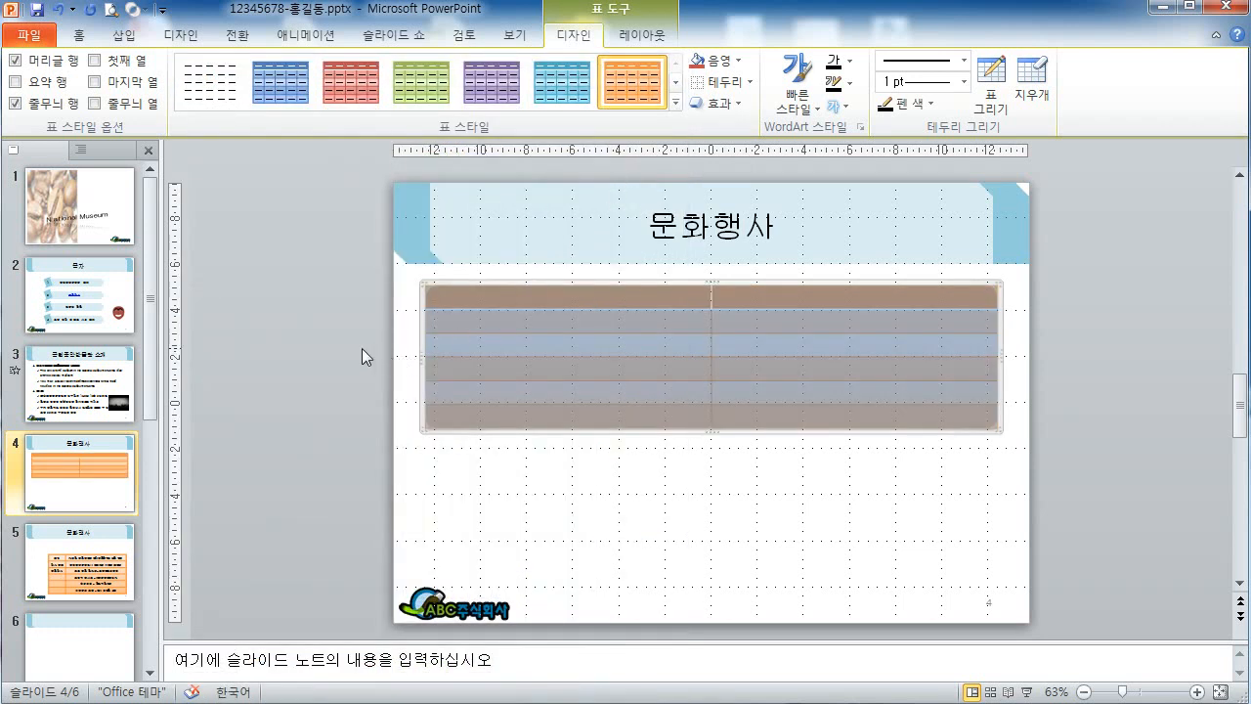
{"action": "left_click", "coordinate": [362, 348]}
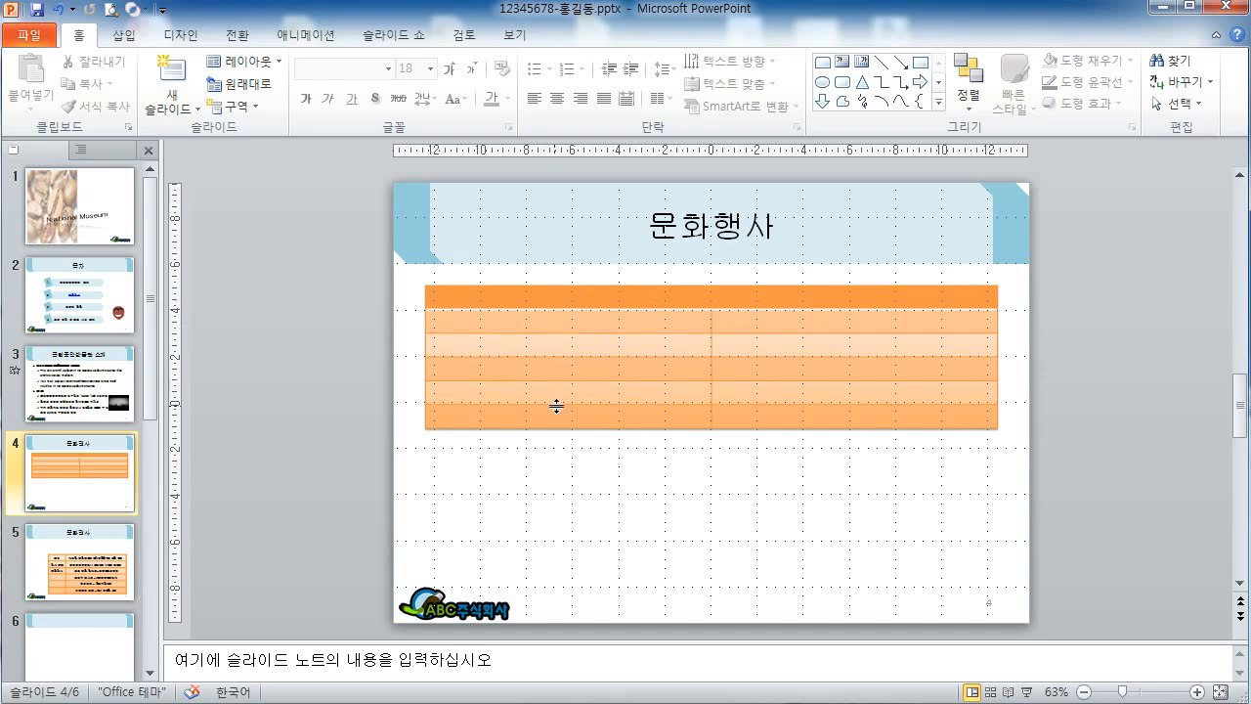
Turn off the header row (머리글 행) and banded rows (줄무늬 행) style options for the table.
{"action": "left_click_drag", "start_coordinate": [541, 294], "coordinate": [783, 413]}
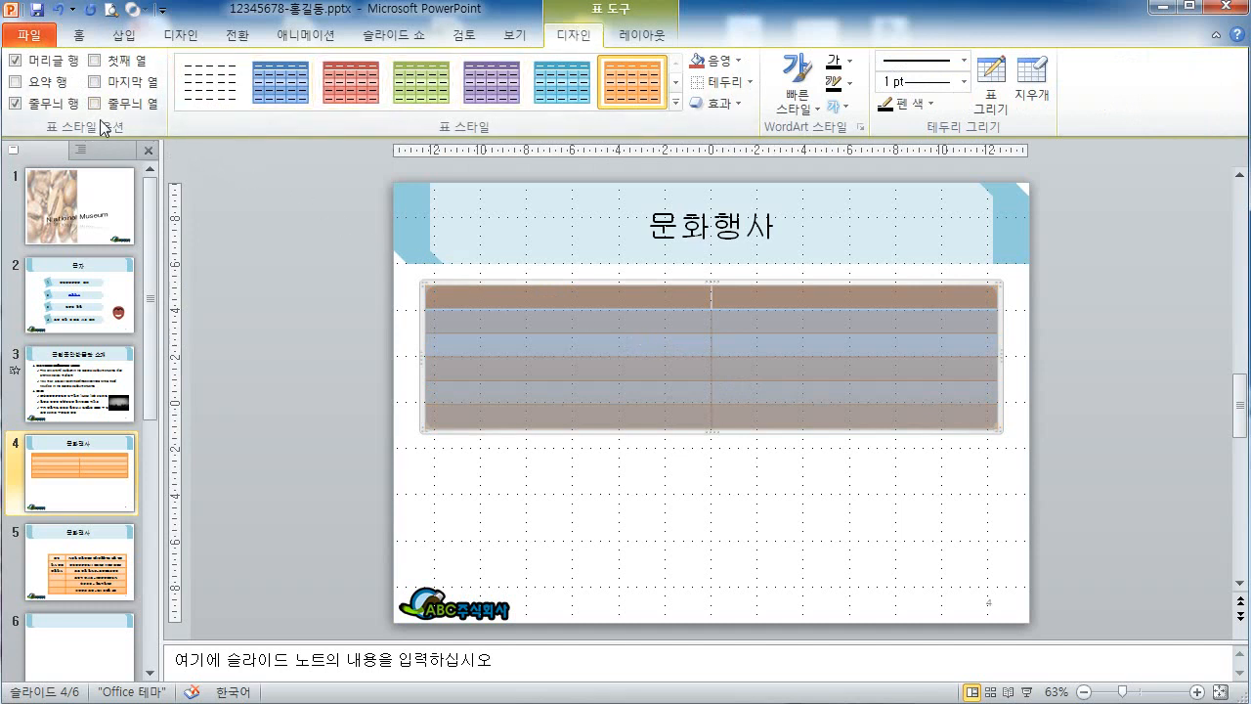
{"action": "left_click", "coordinate": [54, 61]}
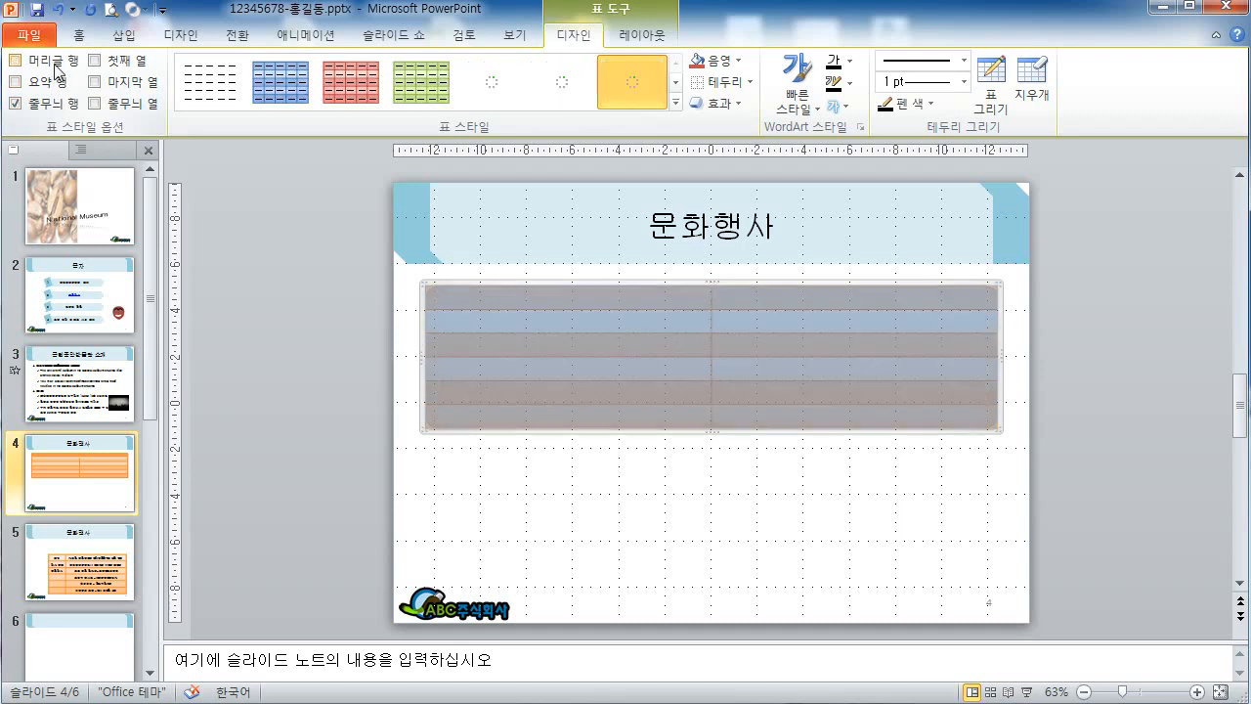
{"action": "left_click", "coordinate": [47, 107]}
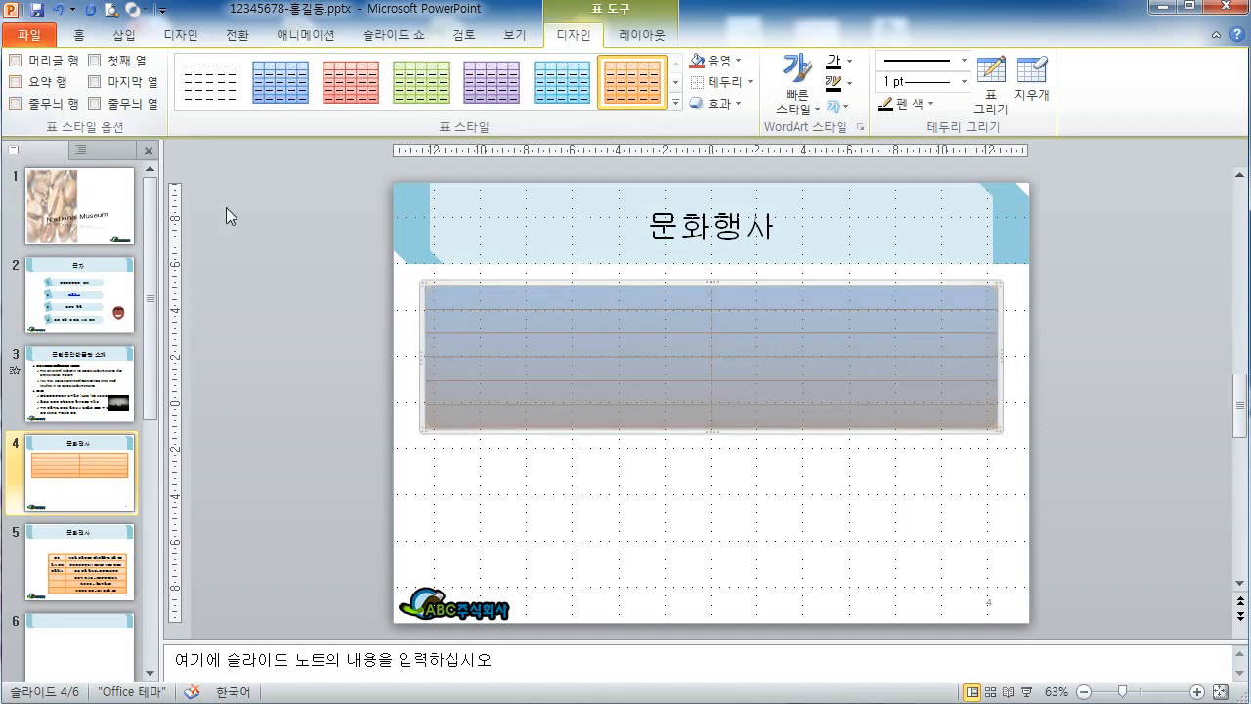
{"action": "left_click", "coordinate": [279, 289]}
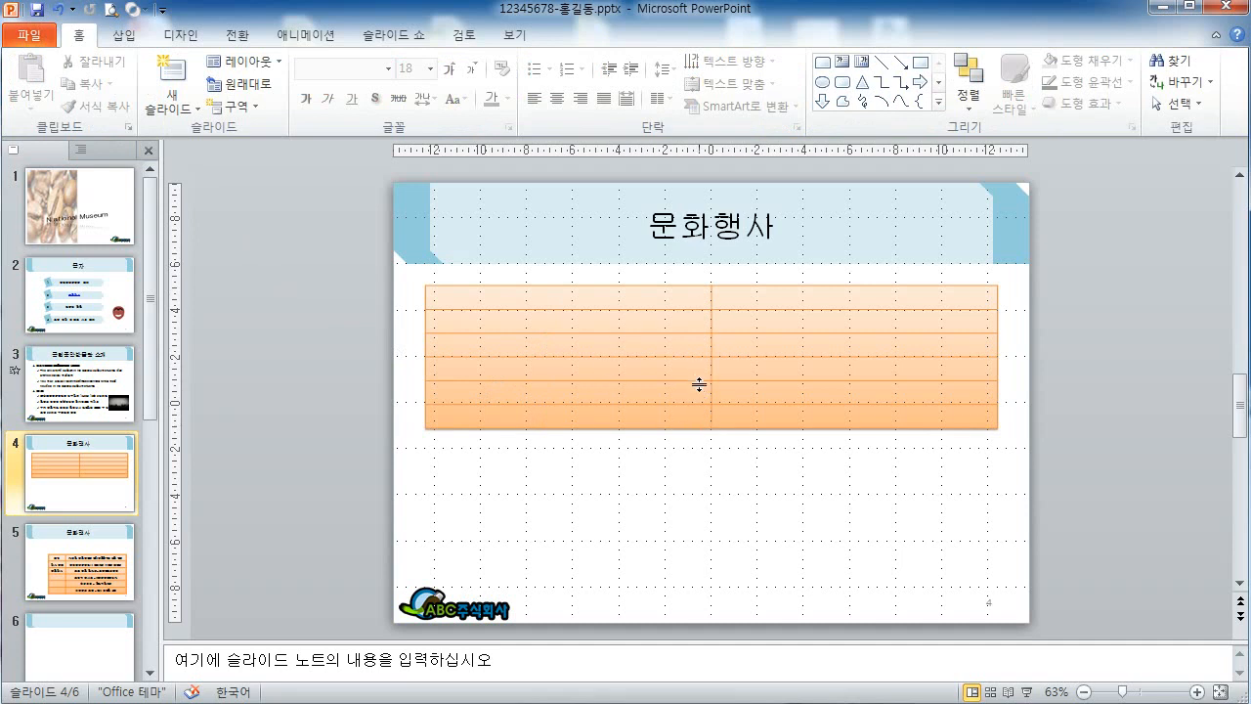
Resize the table to about 20 cm wide and 10 cm tall, between the -8 and 12 cm horizontal ruler marks in the slide's lower part.
{"action": "left_click", "coordinate": [687, 324]}
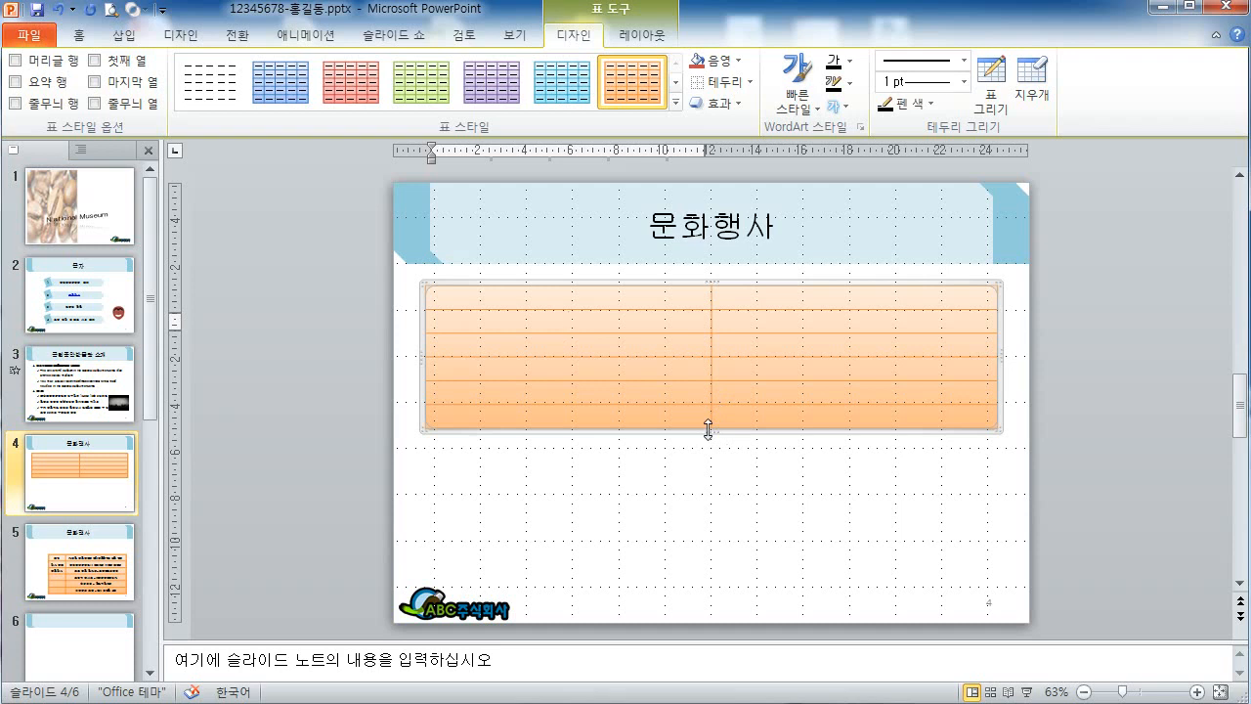
{"action": "left_click_drag", "start_coordinate": [708, 430], "coordinate": [687, 587]}
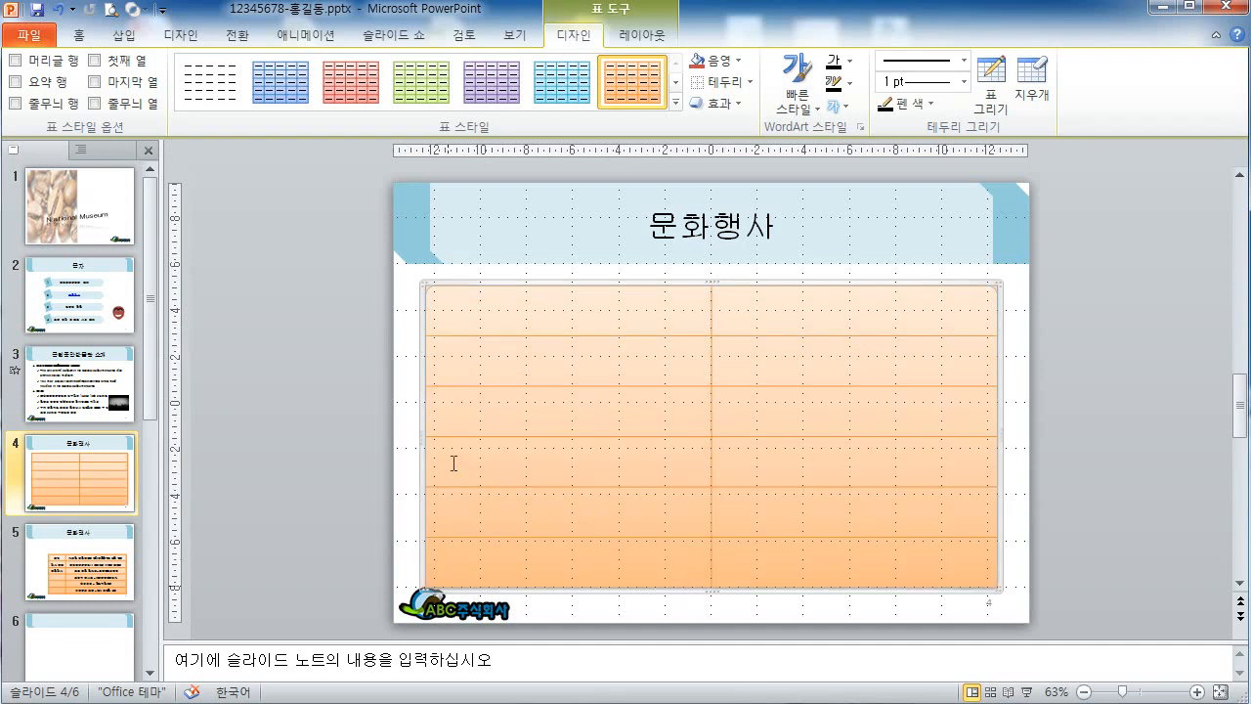
{"action": "left_click_drag", "start_coordinate": [427, 440], "coordinate": [526, 446]}
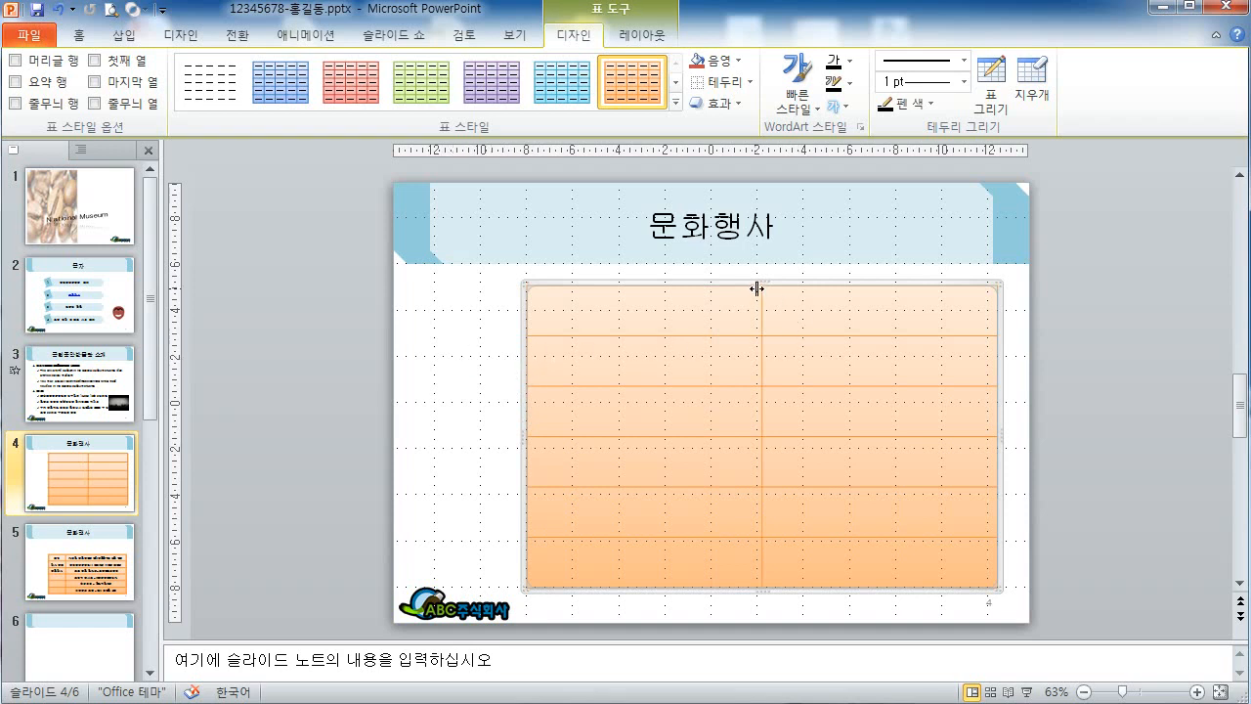
{"action": "left_click_drag", "start_coordinate": [757, 281], "coordinate": [744, 358]}
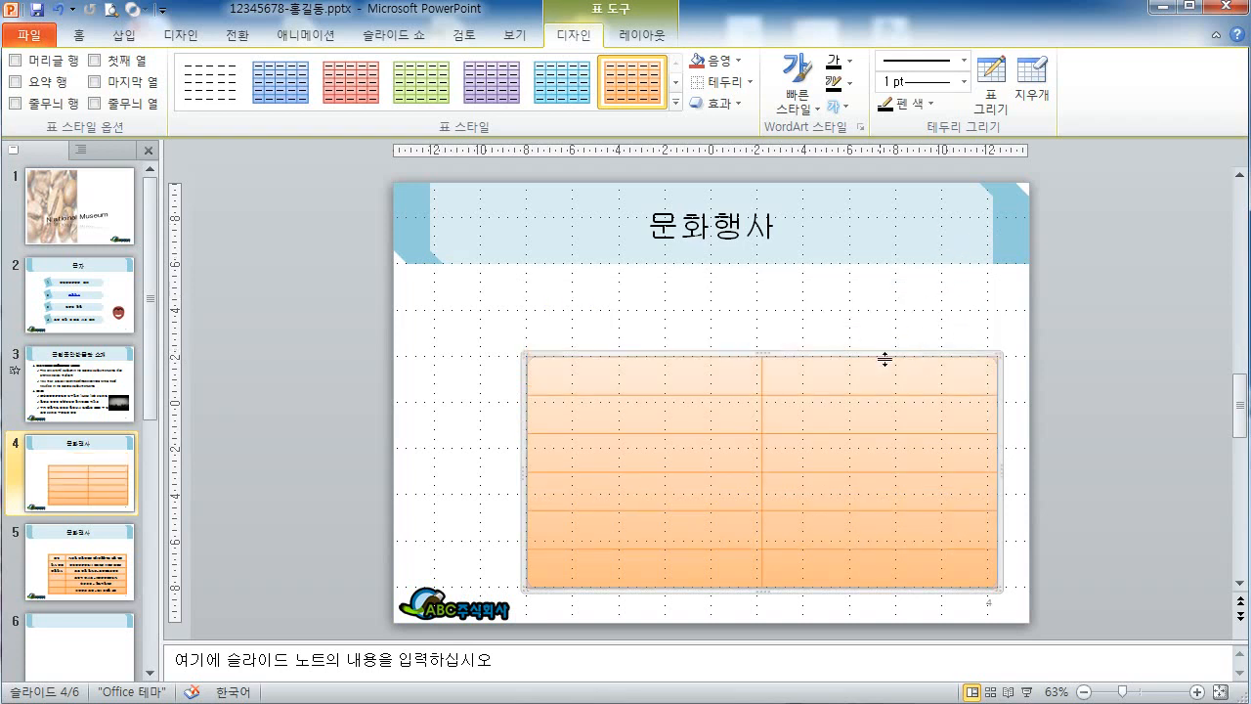
{"action": "left_click", "coordinate": [1070, 448]}
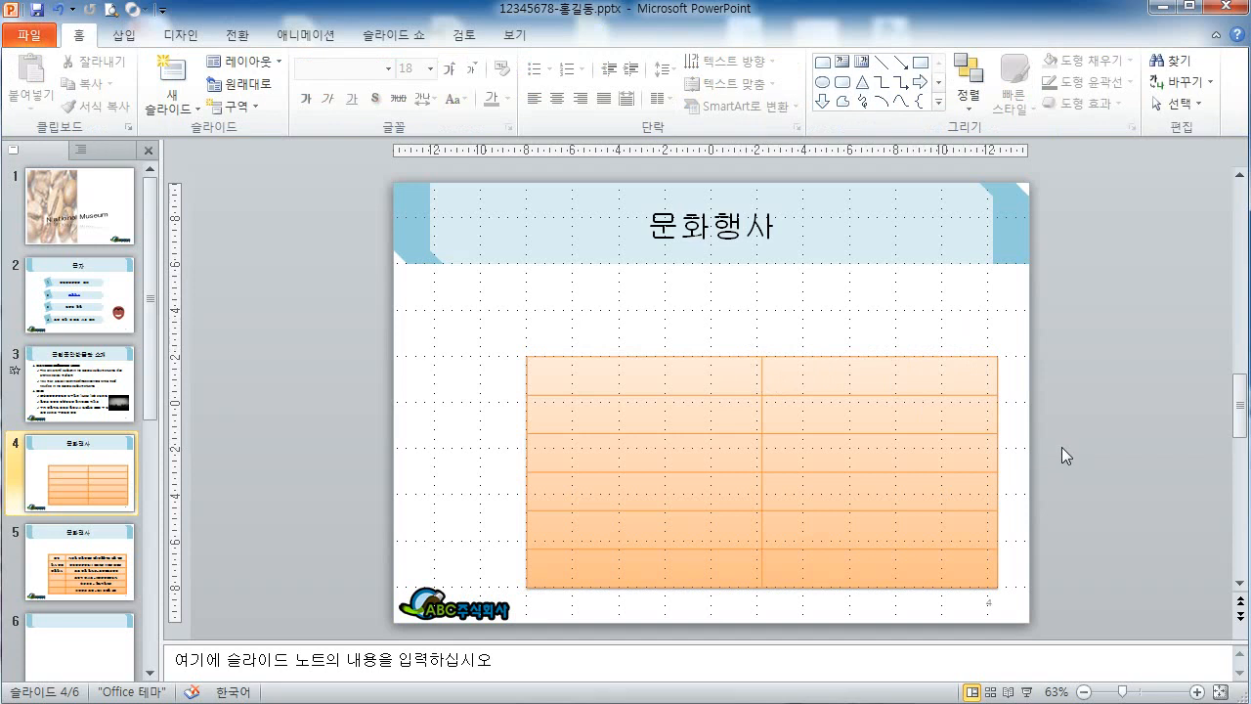
{"action": "left_click", "coordinate": [955, 455]}
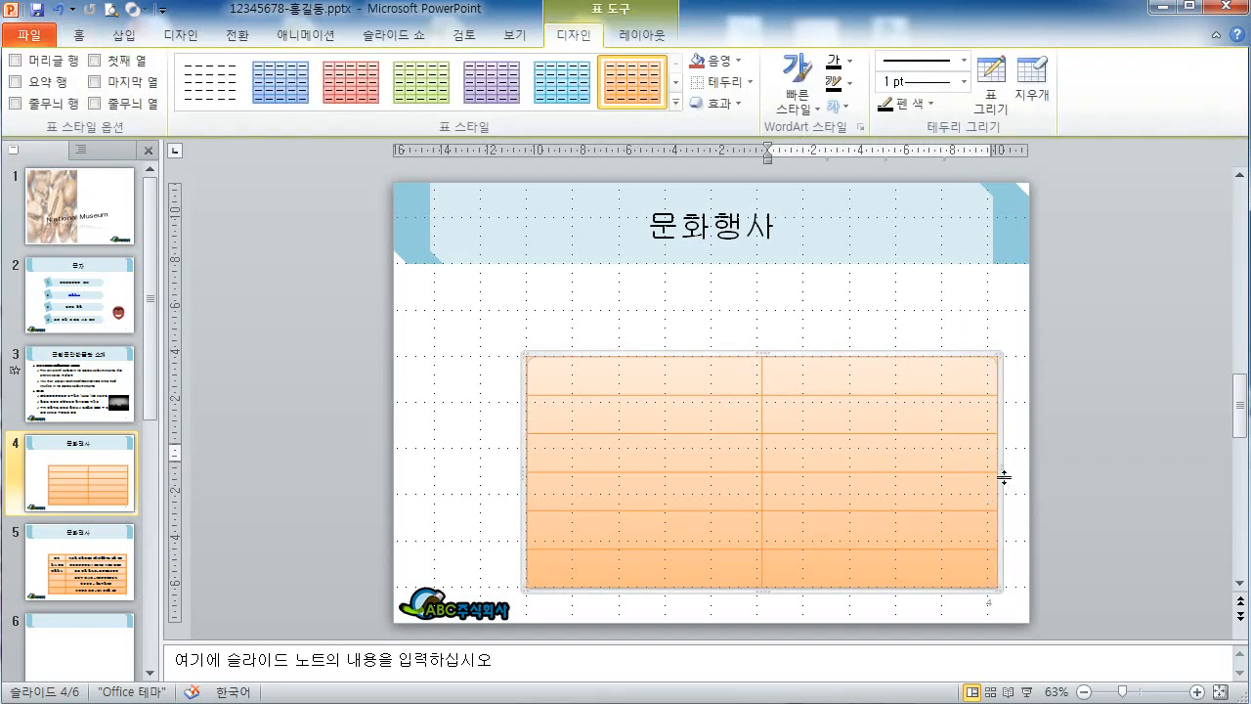
{"action": "left_click", "coordinate": [996, 475]}
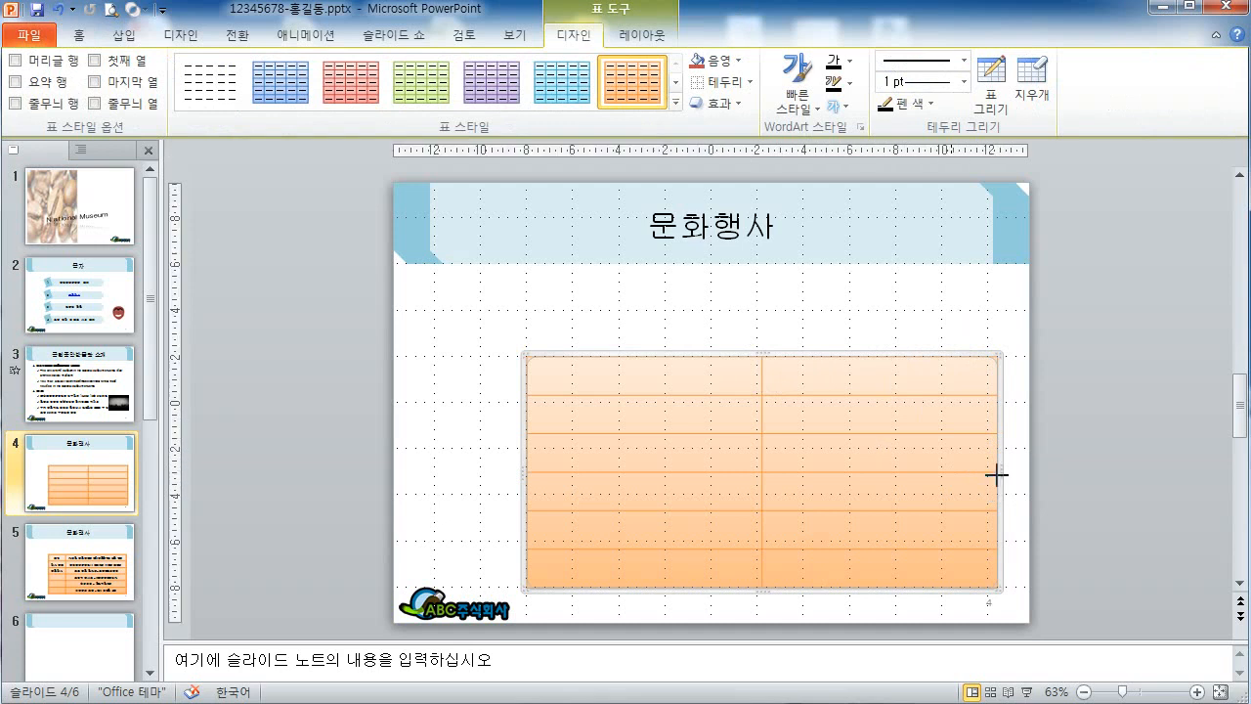
{"action": "left_click_drag", "start_coordinate": [996, 475], "coordinate": [991, 482]}
{"action": "left_click", "coordinate": [1035, 486]}
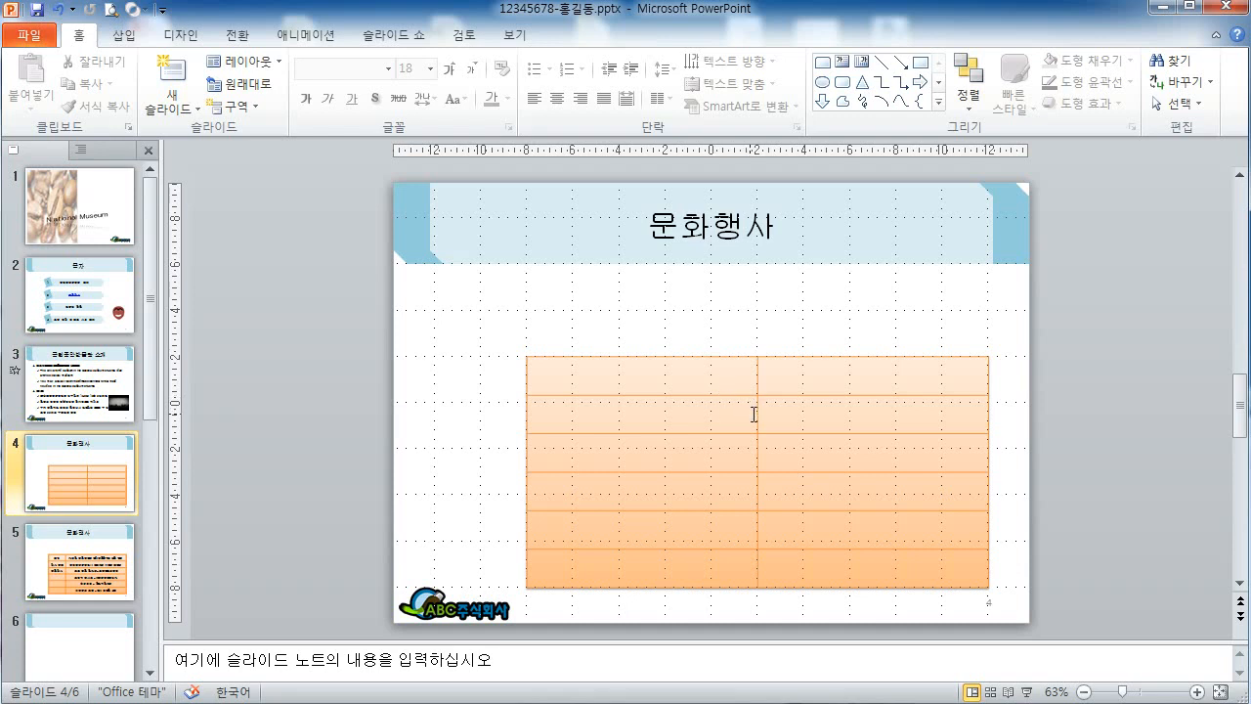
Fill the first three cells of the first column with 주제, 행사 장소 and 문화행사, and narrow the column to fit these labels.
{"action": "left_click", "coordinate": [632, 376]}
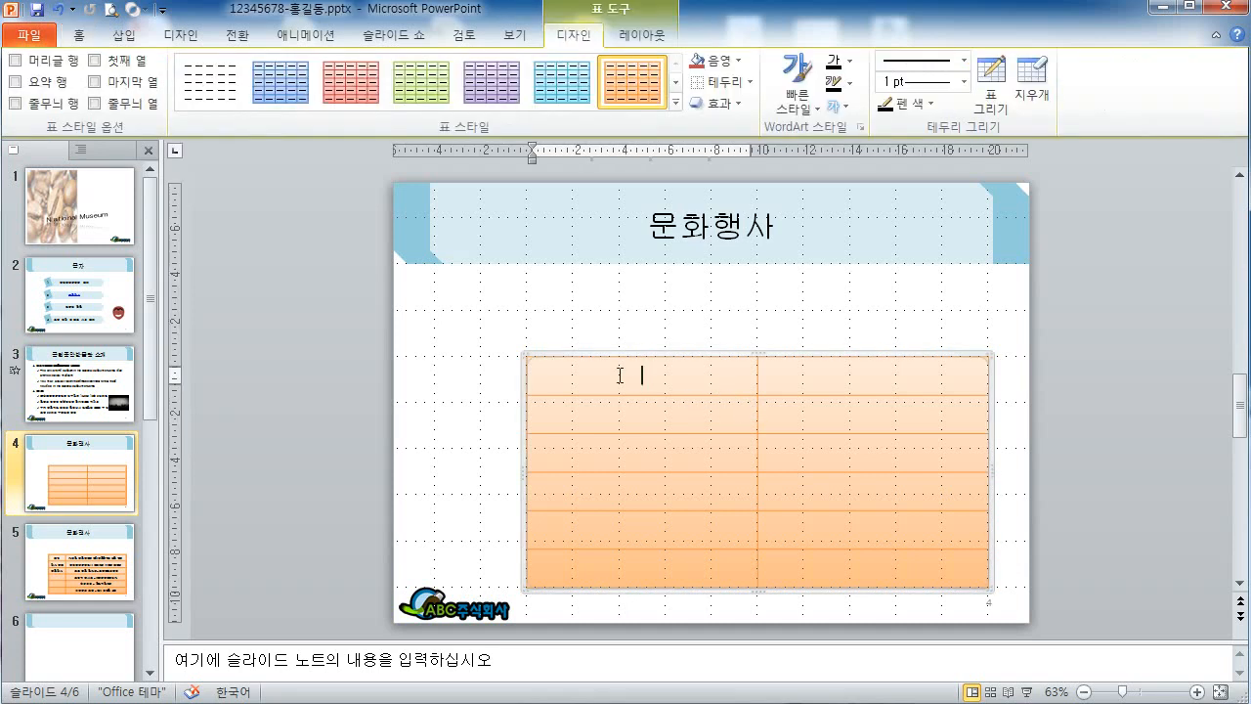
{"action": "type", "text": "주제"}
{"action": "key", "text": "Down"}
{"action": "type", "text": "행사 장소"}
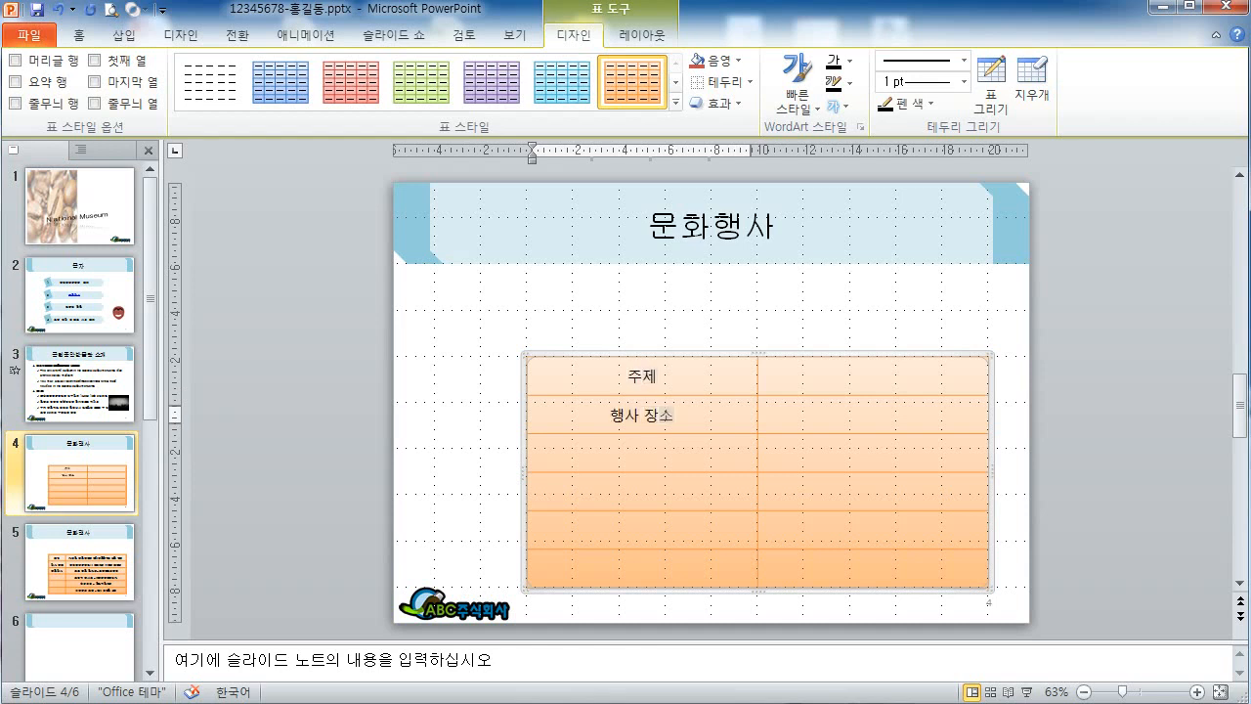
{"action": "key", "text": "Down"}
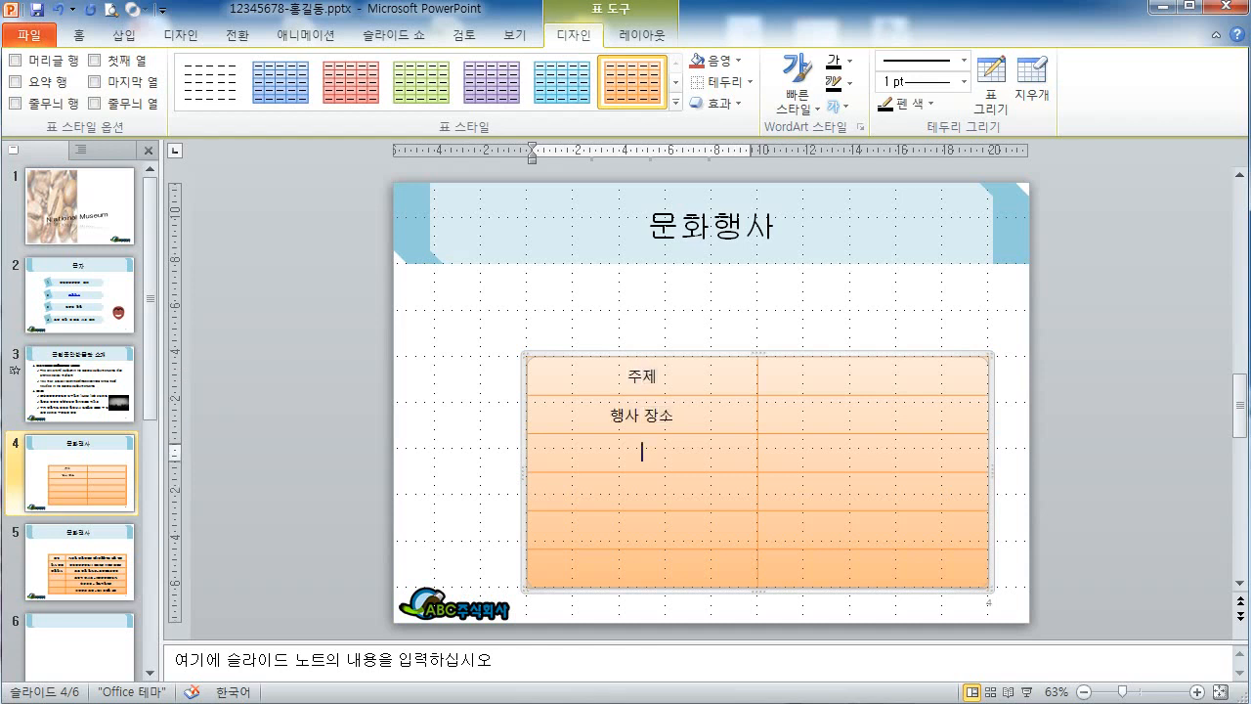
{"action": "type", "text": "문화 행사"}
{"action": "key", "text": "Delete"}
{"action": "left_click_drag", "start_coordinate": [753, 407], "coordinate": [629, 402]}
Enter "다양한 문화공연을 통해 문화향유의 기회 제공" in the cell beside 주제.
{"action": "left_click", "coordinate": [704, 388]}
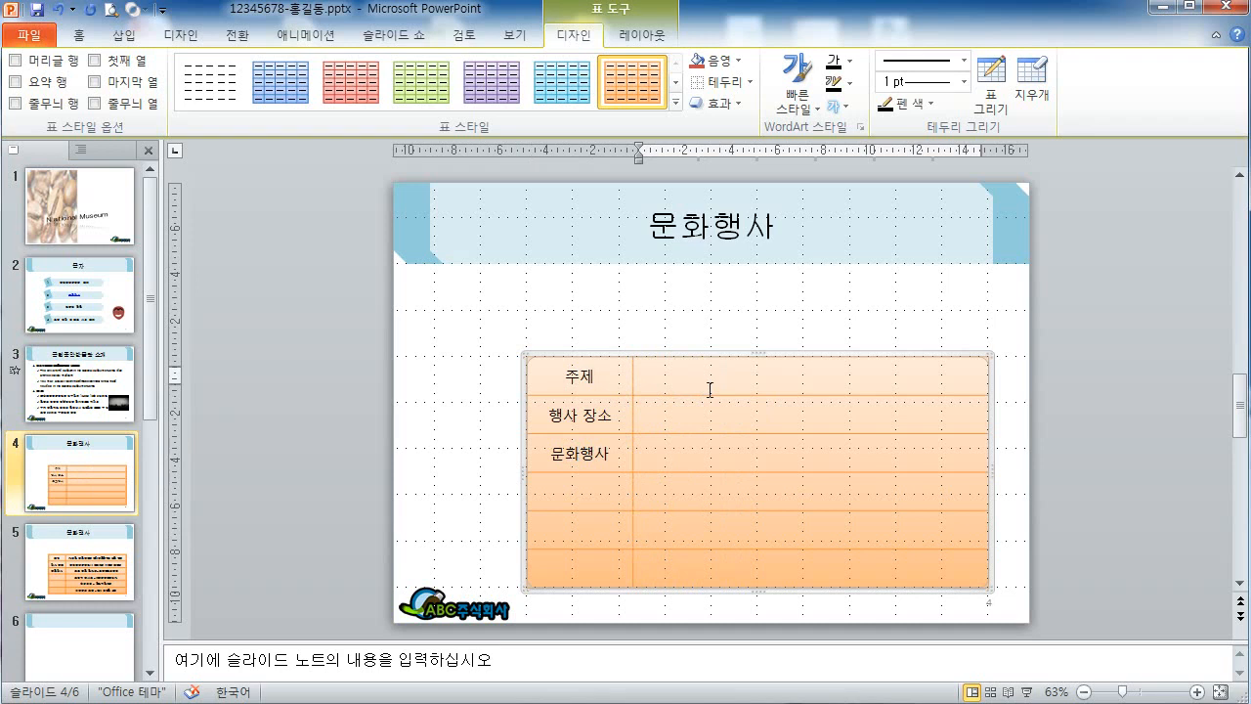
{"action": "type", "text": "다양한 문화공"}
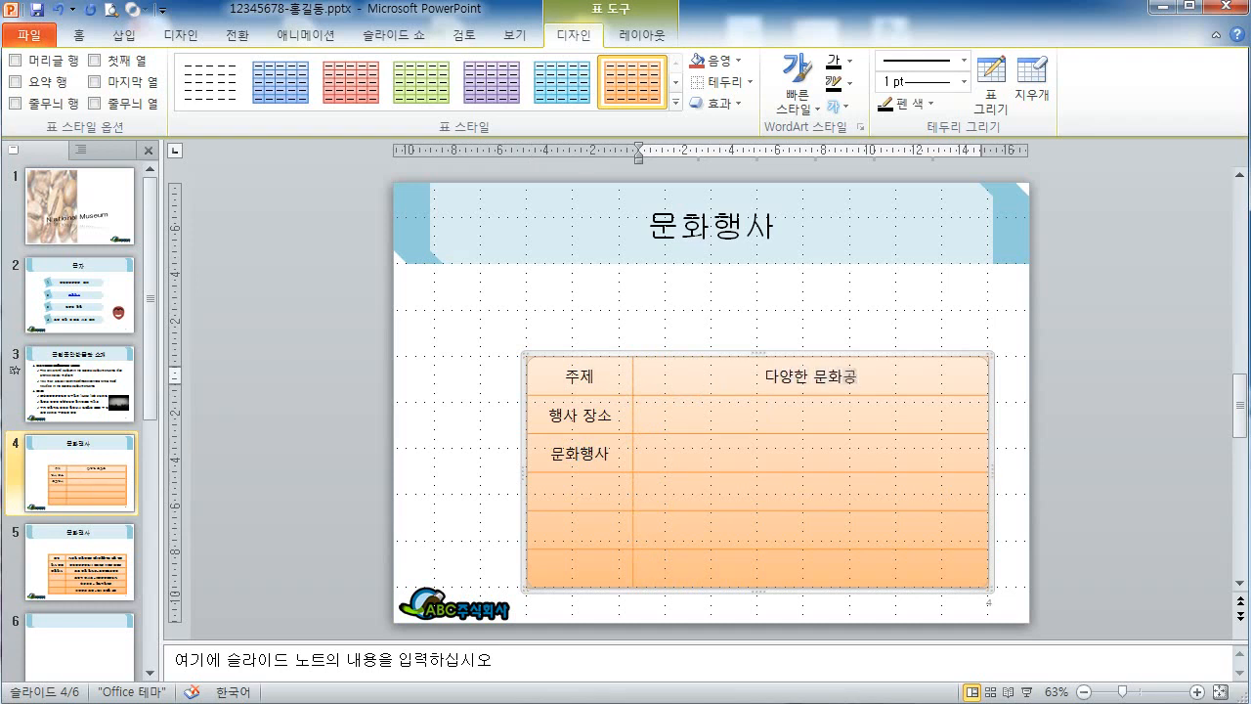
{"action": "type", "text": "연을 통"}
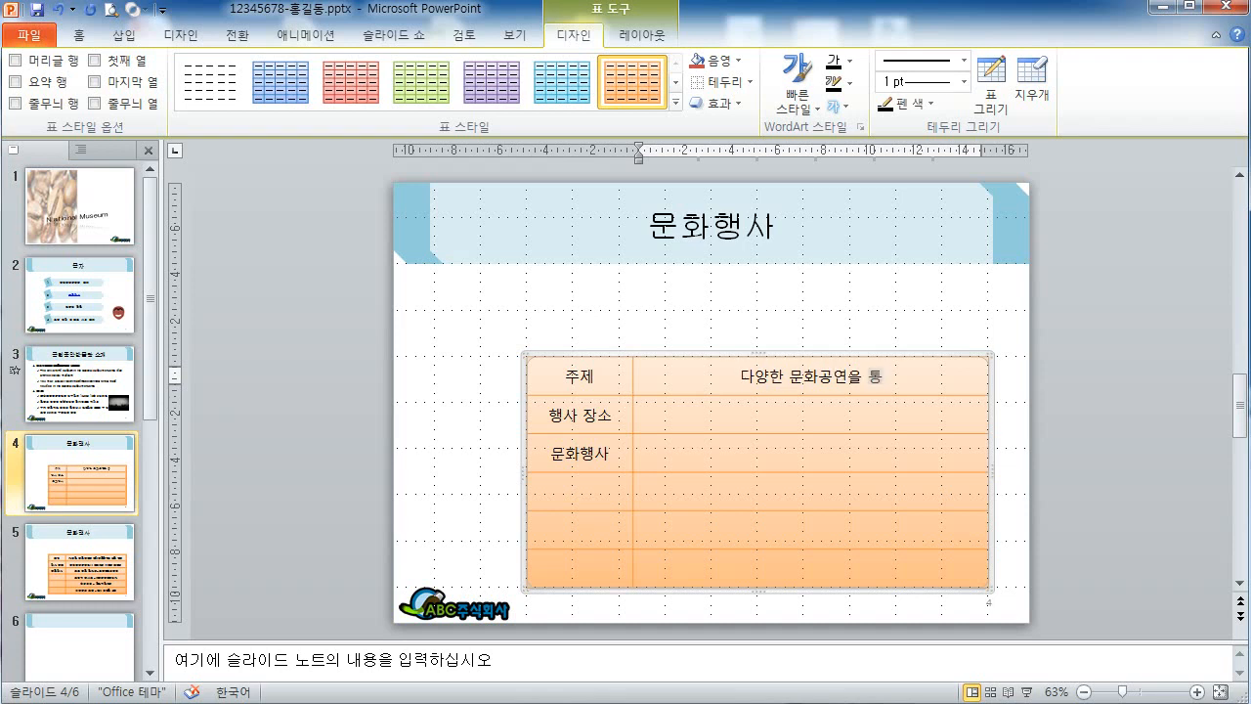
{"action": "type", "text": "해 문화향ㅇ"}
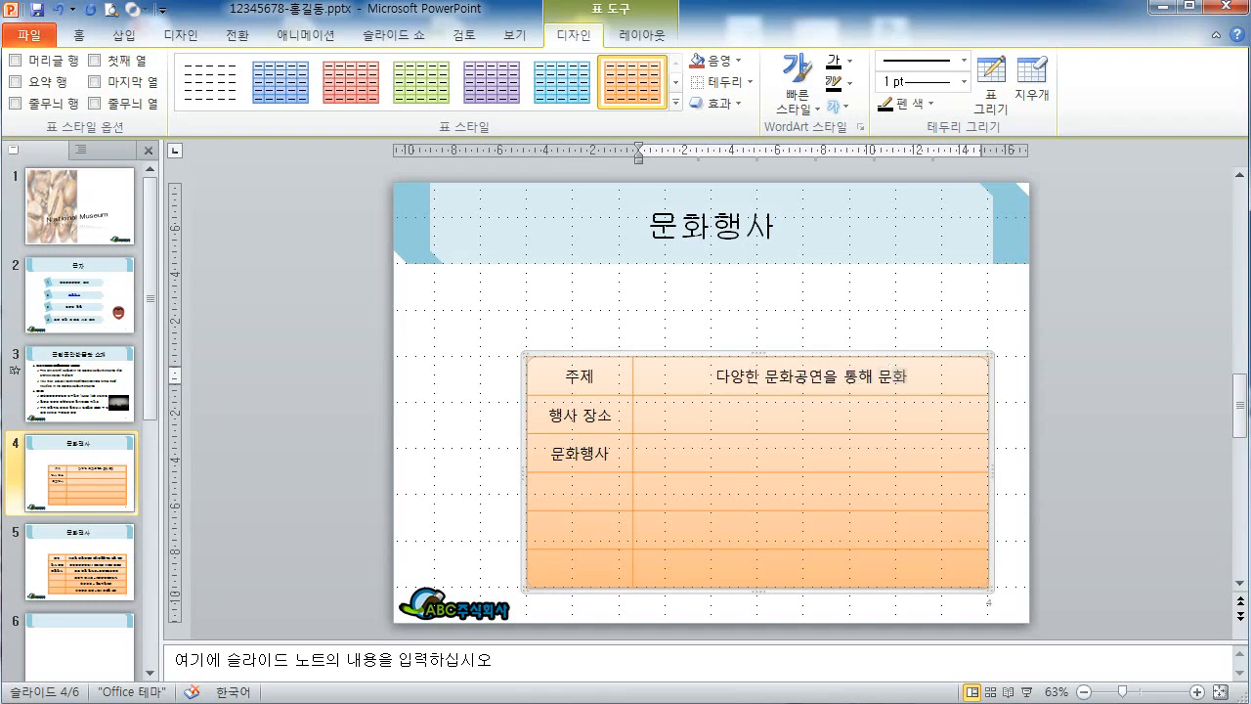
{"action": "type", "text": "유의"}
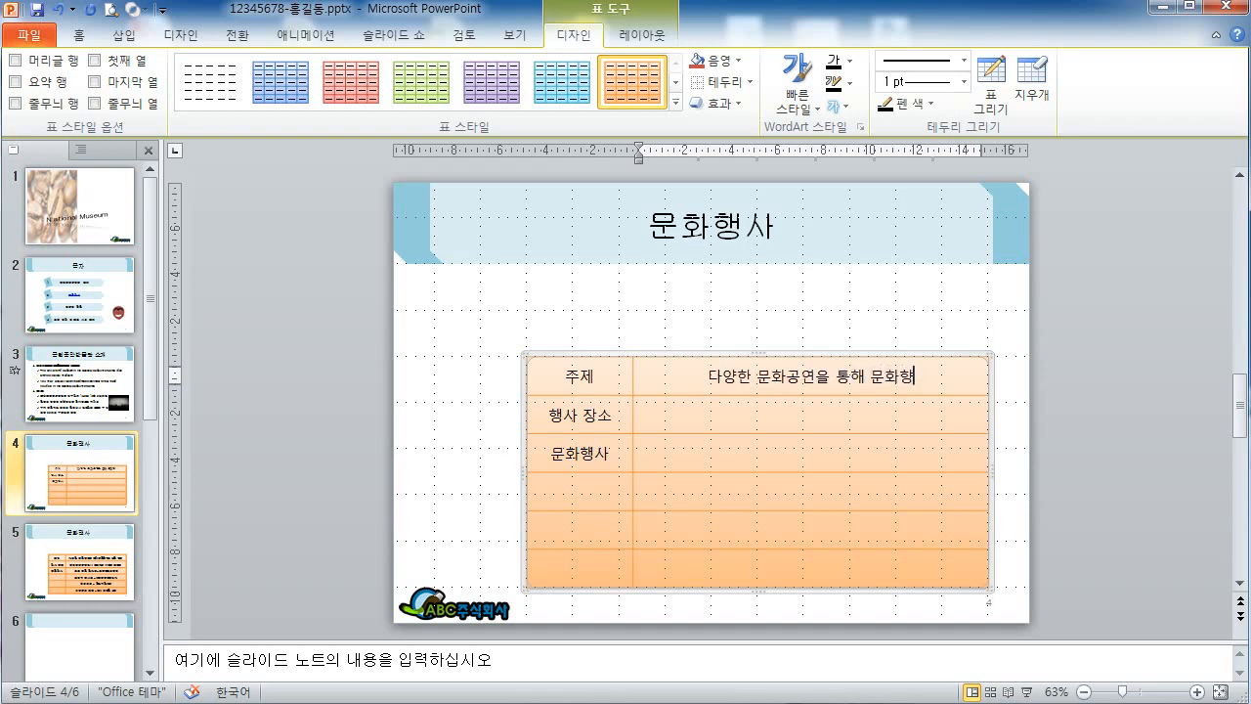
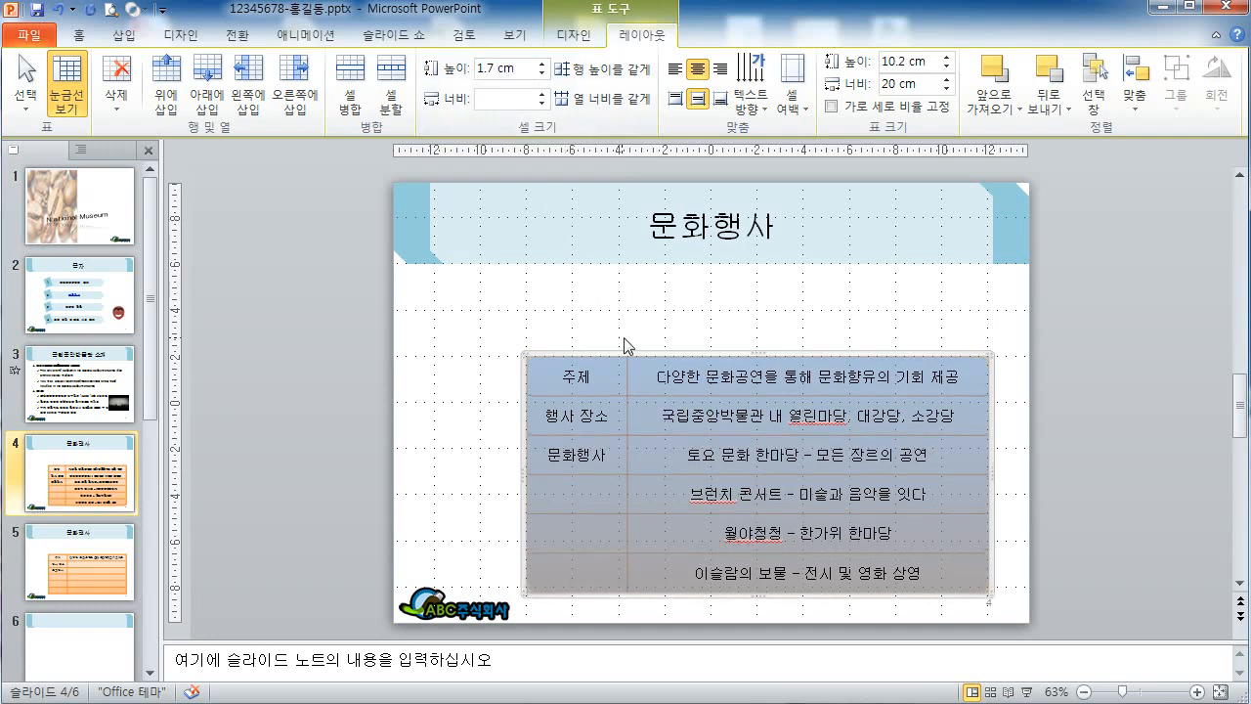
{"action": "left_click", "coordinate": [597, 381]}
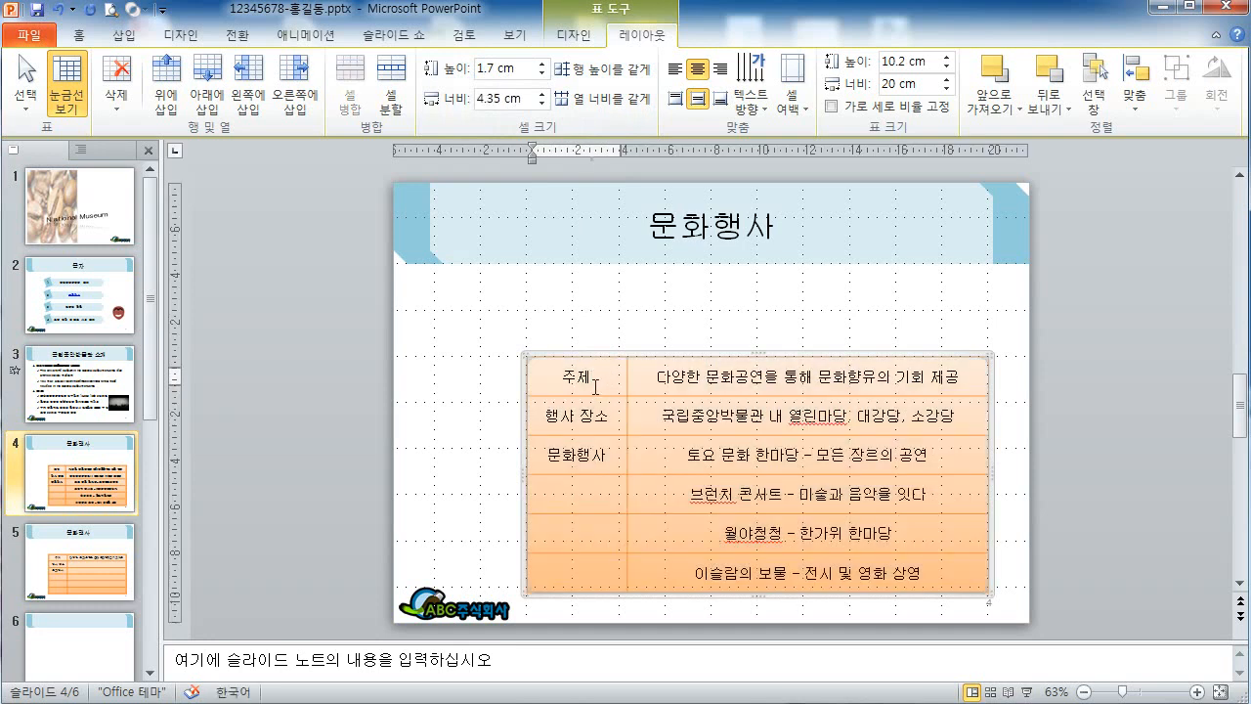
{"action": "left_click_drag", "start_coordinate": [597, 381], "coordinate": [587, 415]}
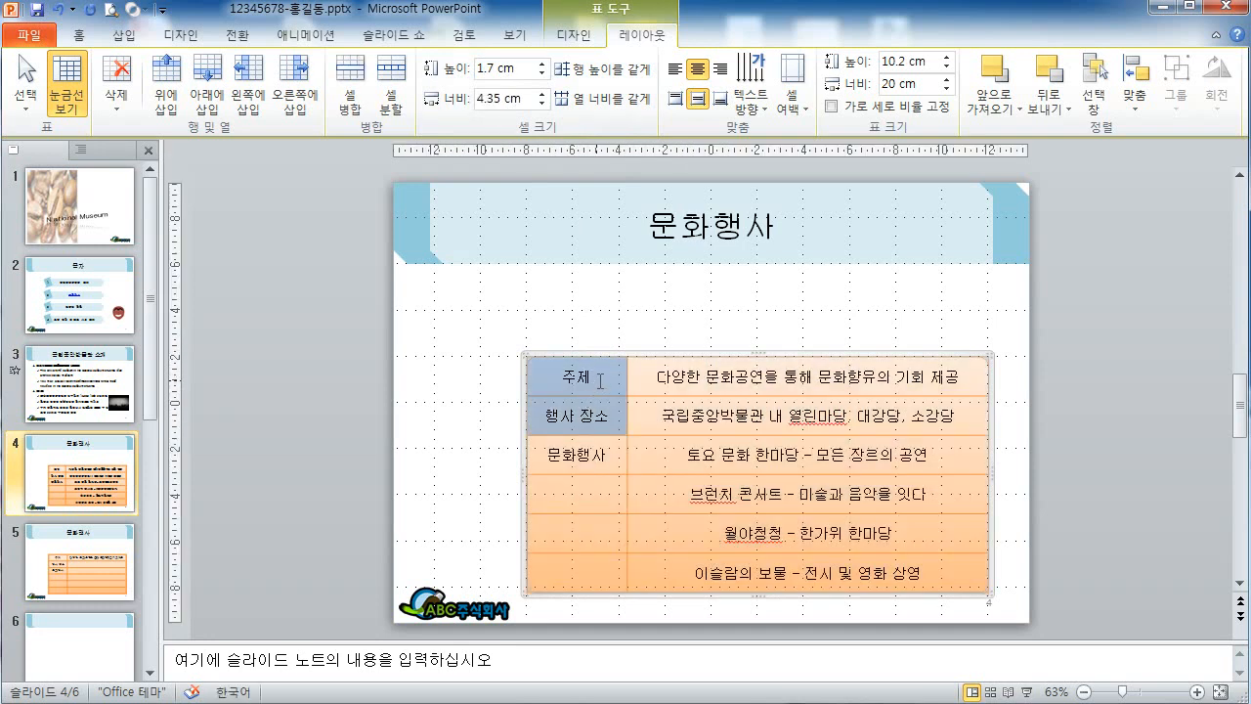
{"action": "left_click", "coordinate": [599, 382]}
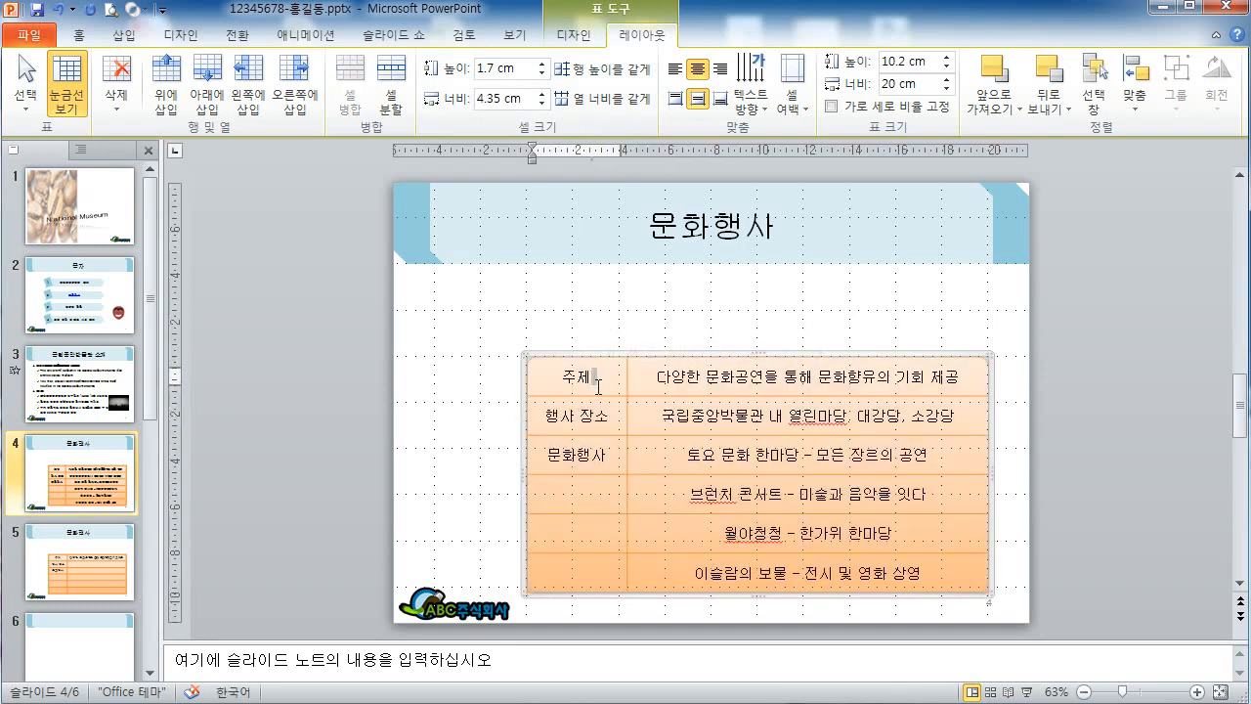
{"action": "key", "text": "Down"}
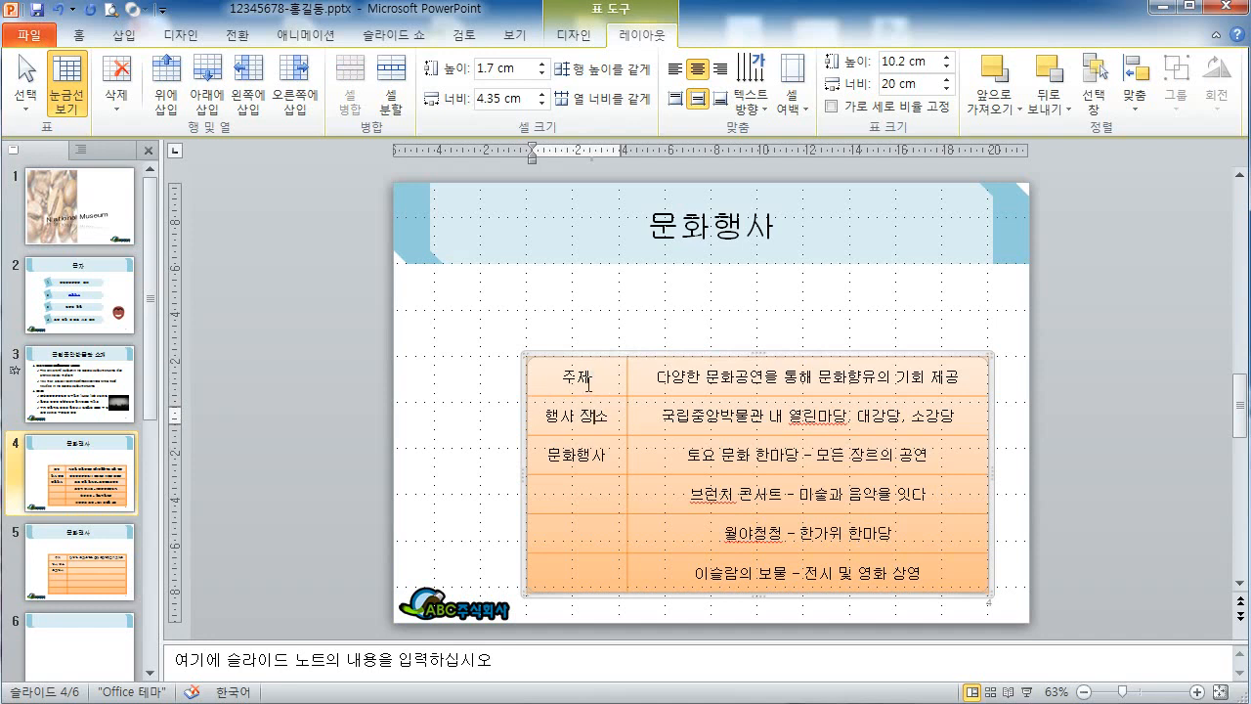
{"action": "left_click_drag", "start_coordinate": [587, 384], "coordinate": [733, 577]}
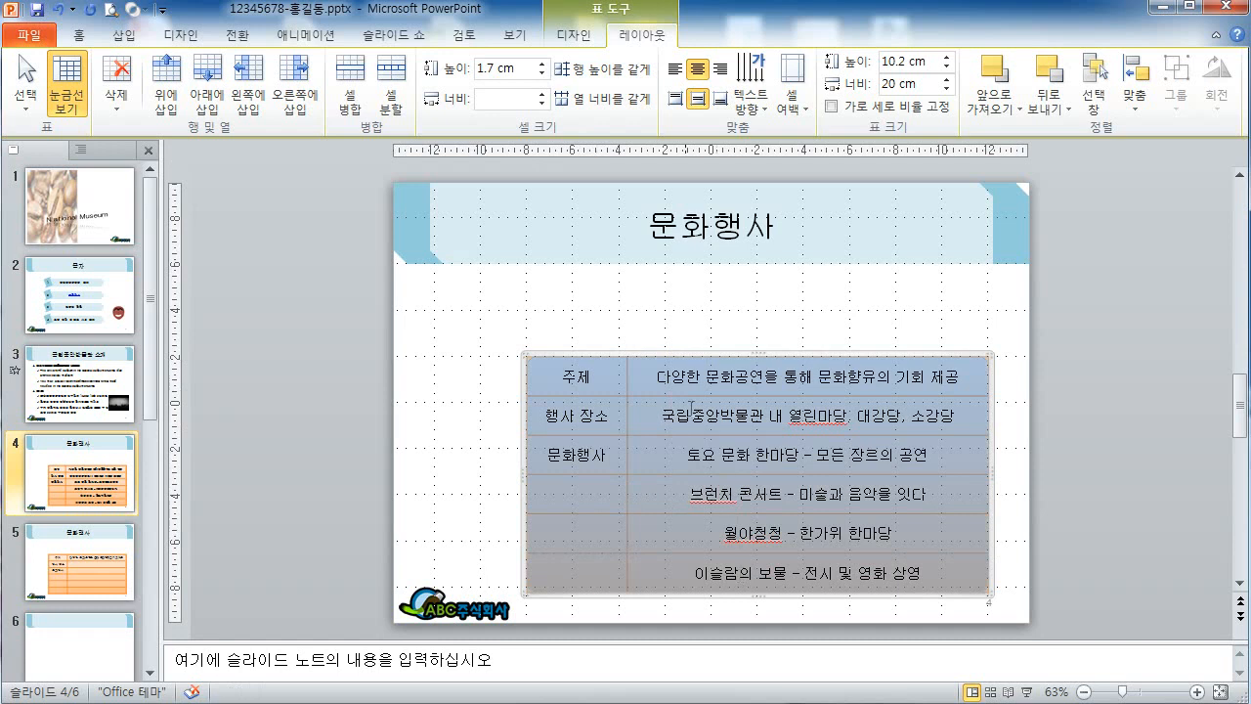
{"action": "left_click", "coordinate": [684, 377]}
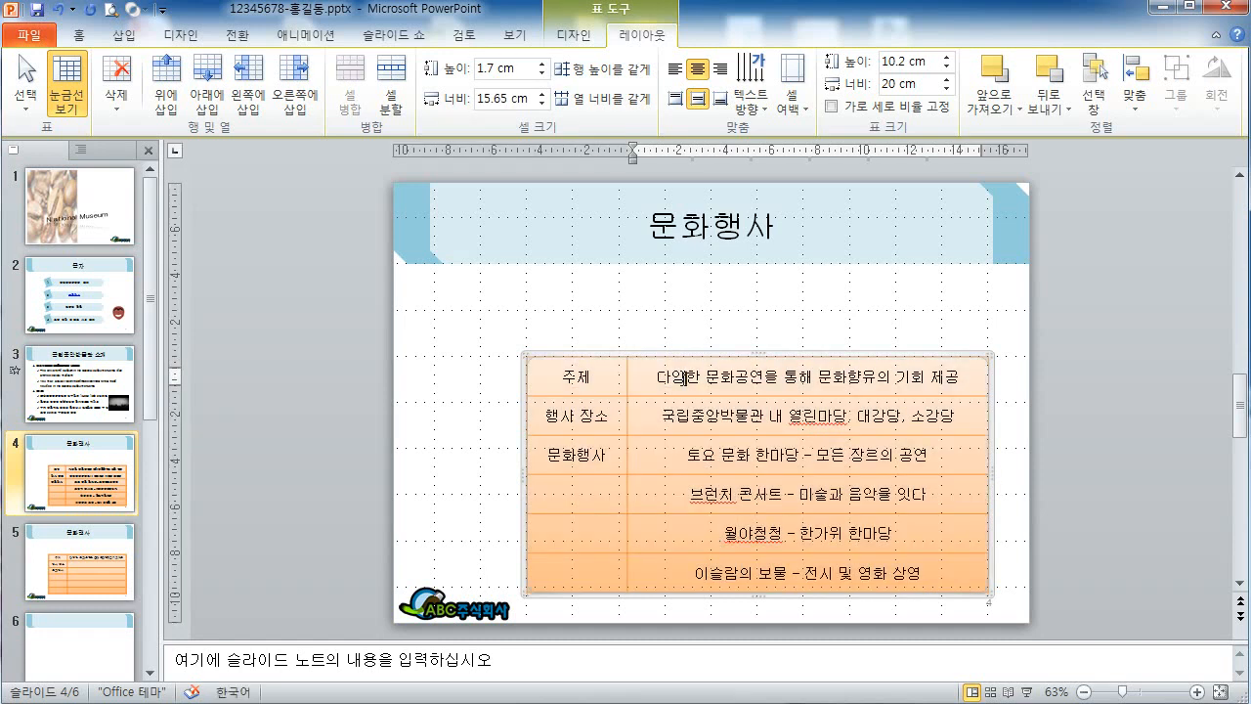
Merge the 문화행사 cell with the three empty cells below it in the first column.
{"action": "left_click_drag", "start_coordinate": [574, 442], "coordinate": [545, 569]}
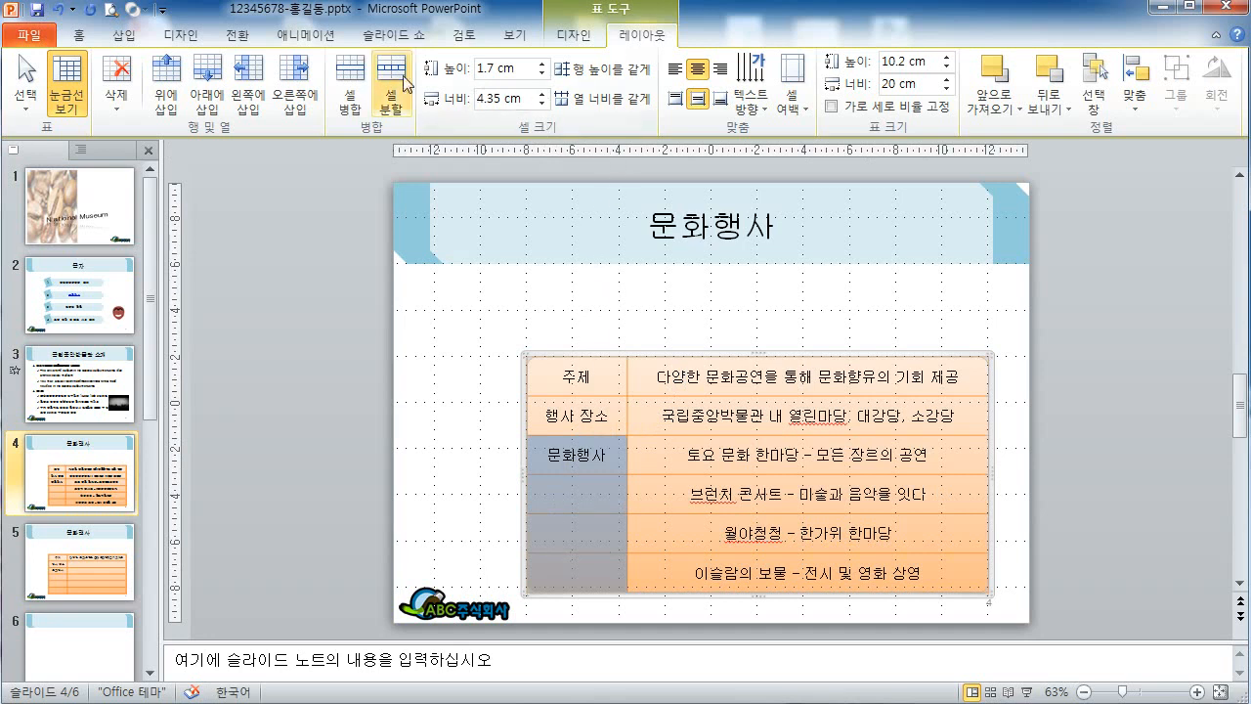
{"action": "left_click", "coordinate": [350, 93]}
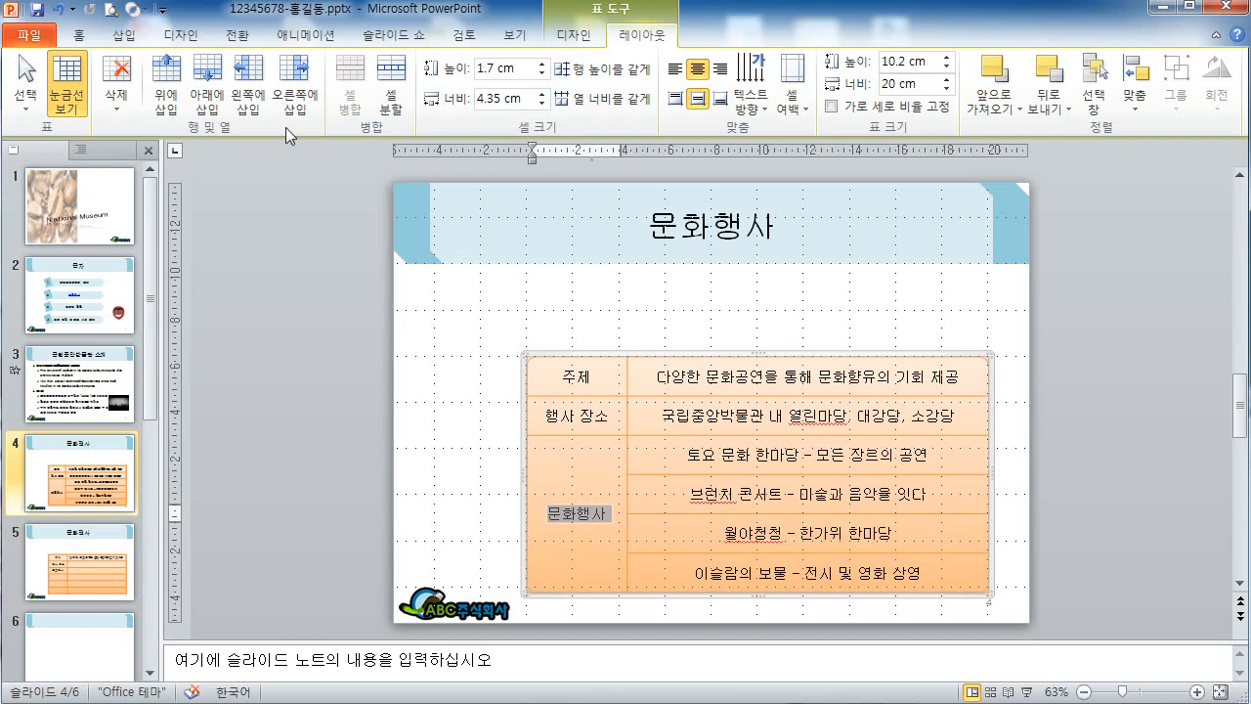
Draw a rectangle with rounded top corners (양쪽 모서리가 둥근 사각형), about 4 cm wide and 2 cm tall, just above the table's first column.
{"action": "left_click", "coordinate": [125, 35]}
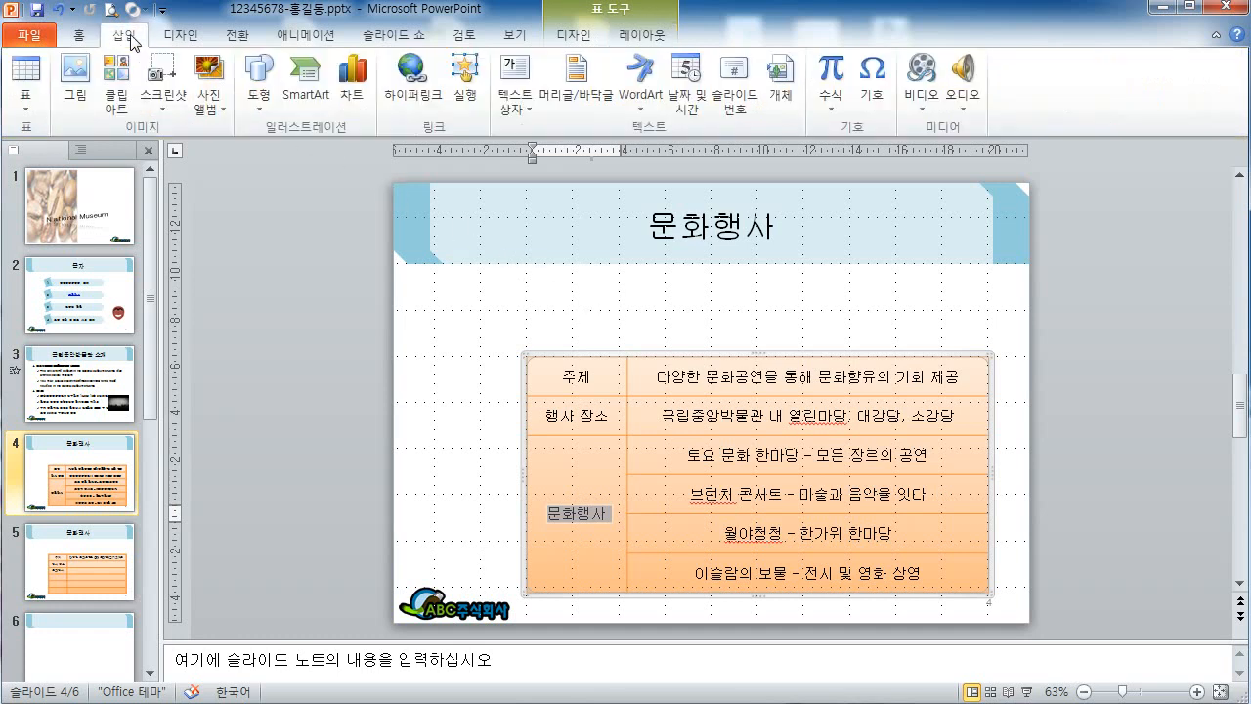
{"action": "left_click", "coordinate": [257, 97]}
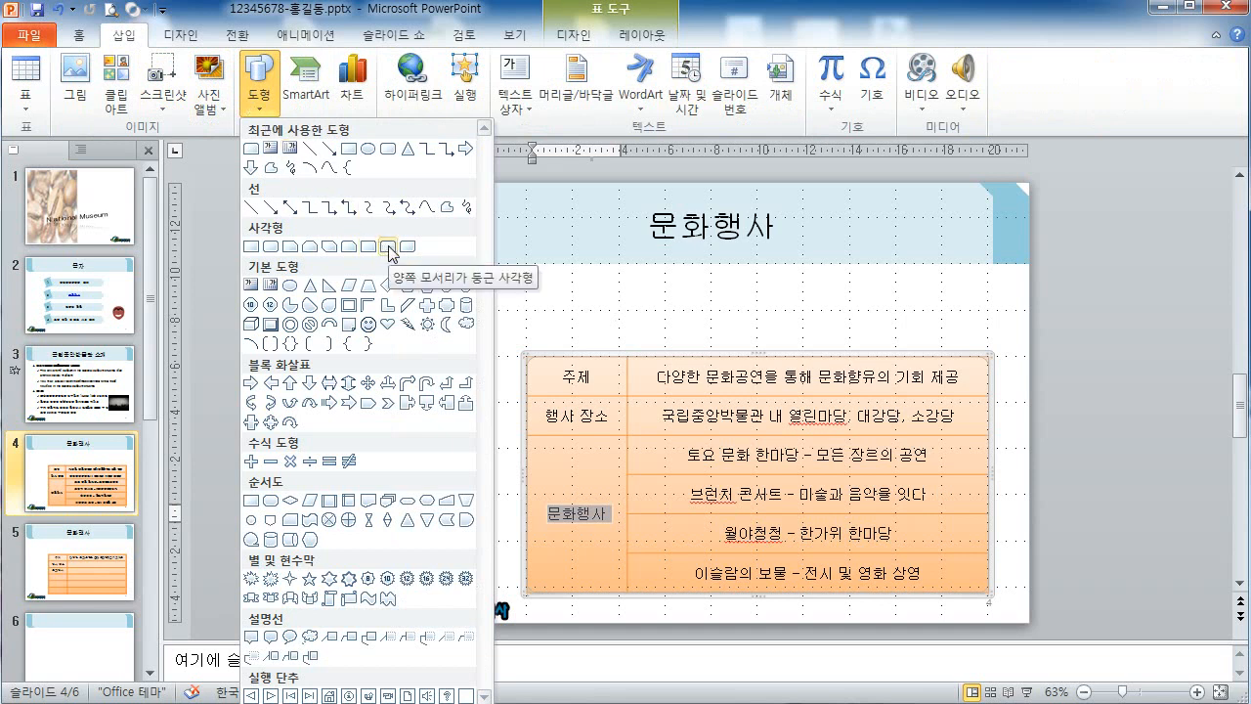
{"action": "left_click", "coordinate": [388, 246]}
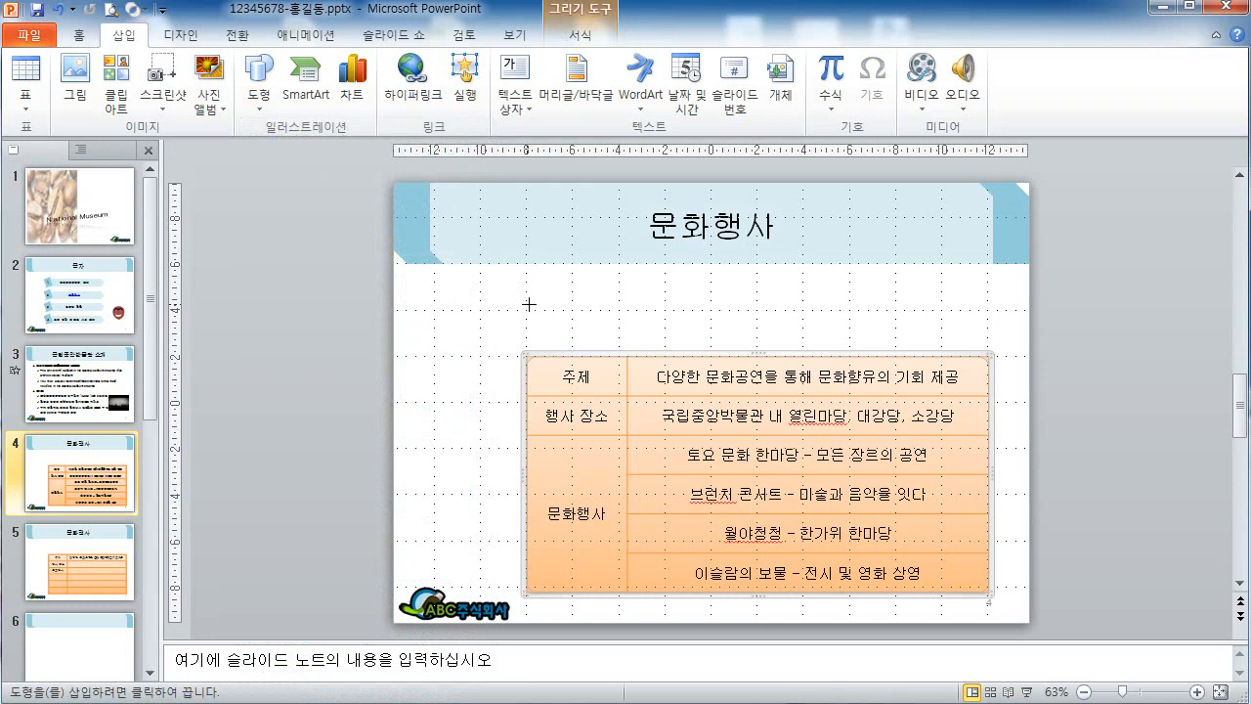
{"action": "left_click_drag", "start_coordinate": [526, 307], "coordinate": [620, 352]}
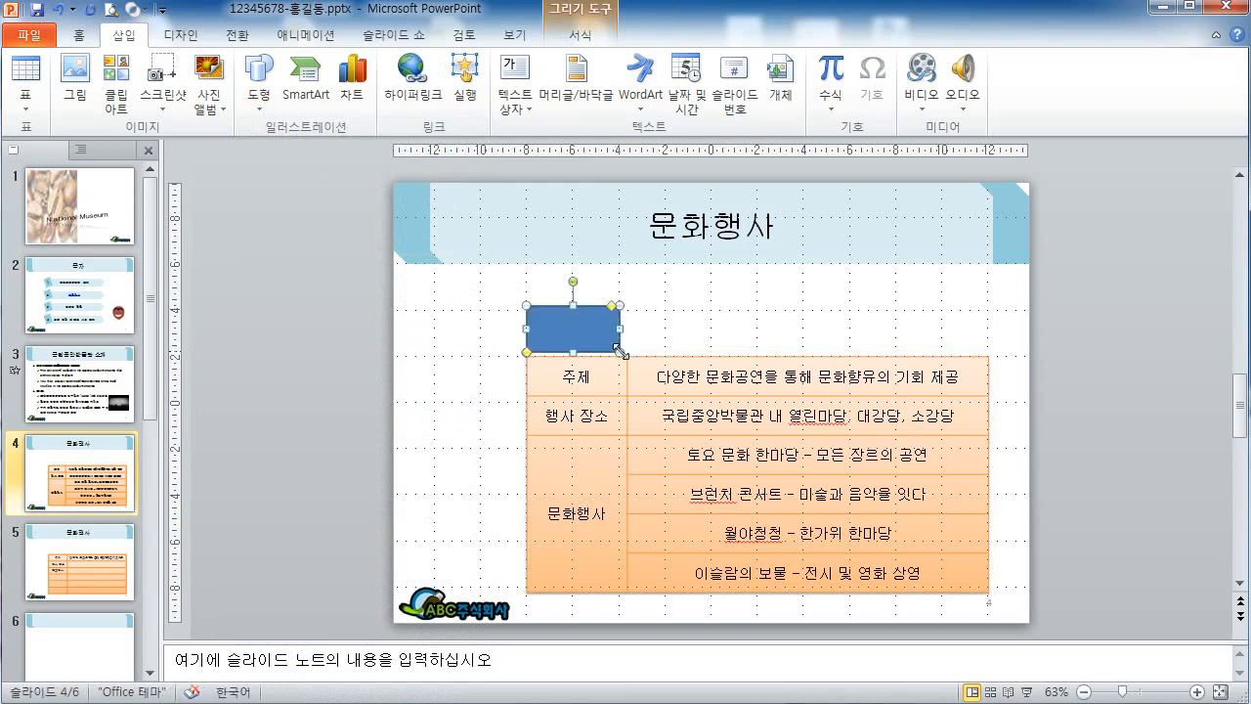
Check the width of the table's first column and set the new shape's width to match, 4.35 cm.
{"action": "left_click", "coordinate": [666, 321]}
{"action": "left_click", "coordinate": [604, 314]}
{"action": "left_click_drag", "start_coordinate": [573, 352], "coordinate": [571, 361]}
{"action": "left_click", "coordinate": [584, 371]}
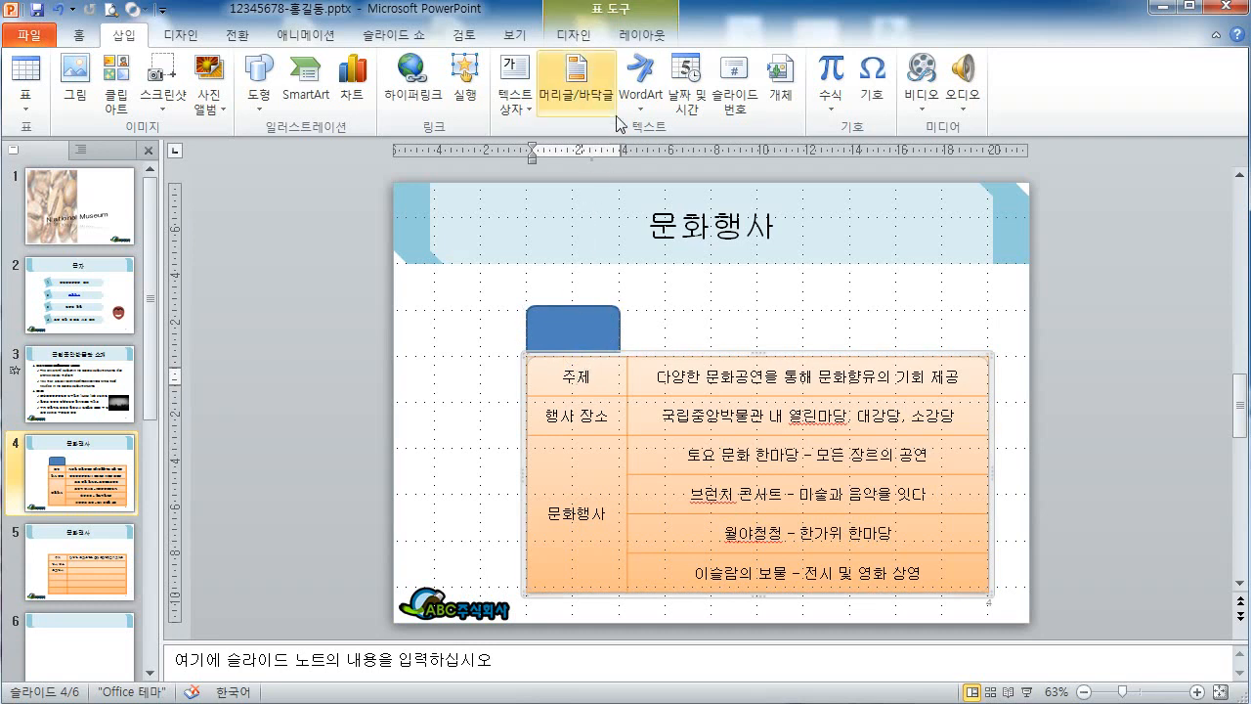
{"action": "left_click", "coordinate": [642, 34]}
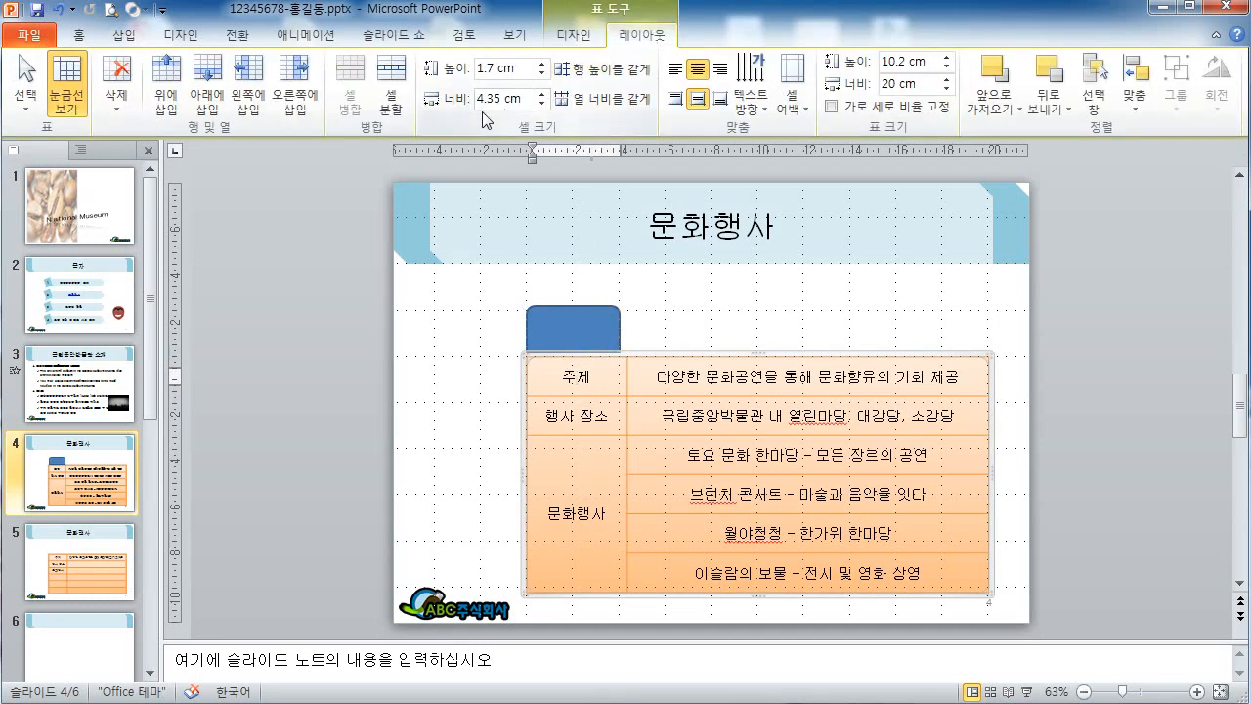
{"action": "left_click", "coordinate": [593, 323]}
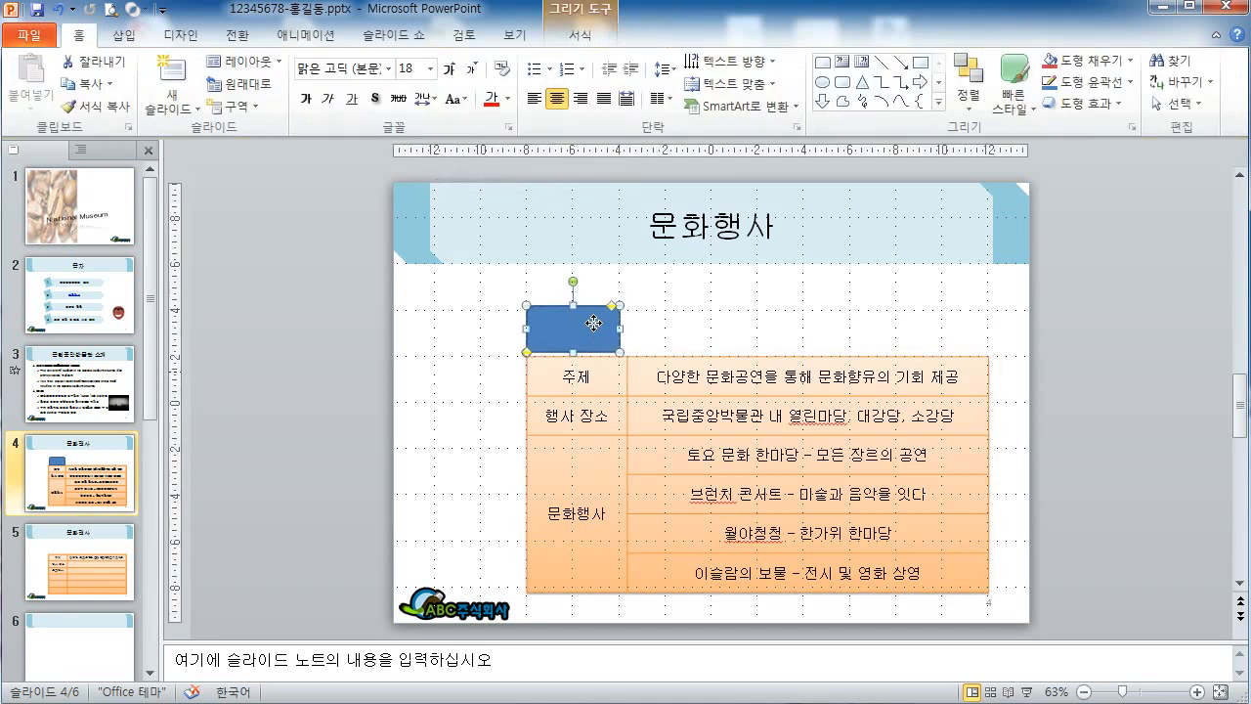
{"action": "left_click", "coordinate": [581, 35]}
{"action": "left_click", "coordinate": [1099, 101]}
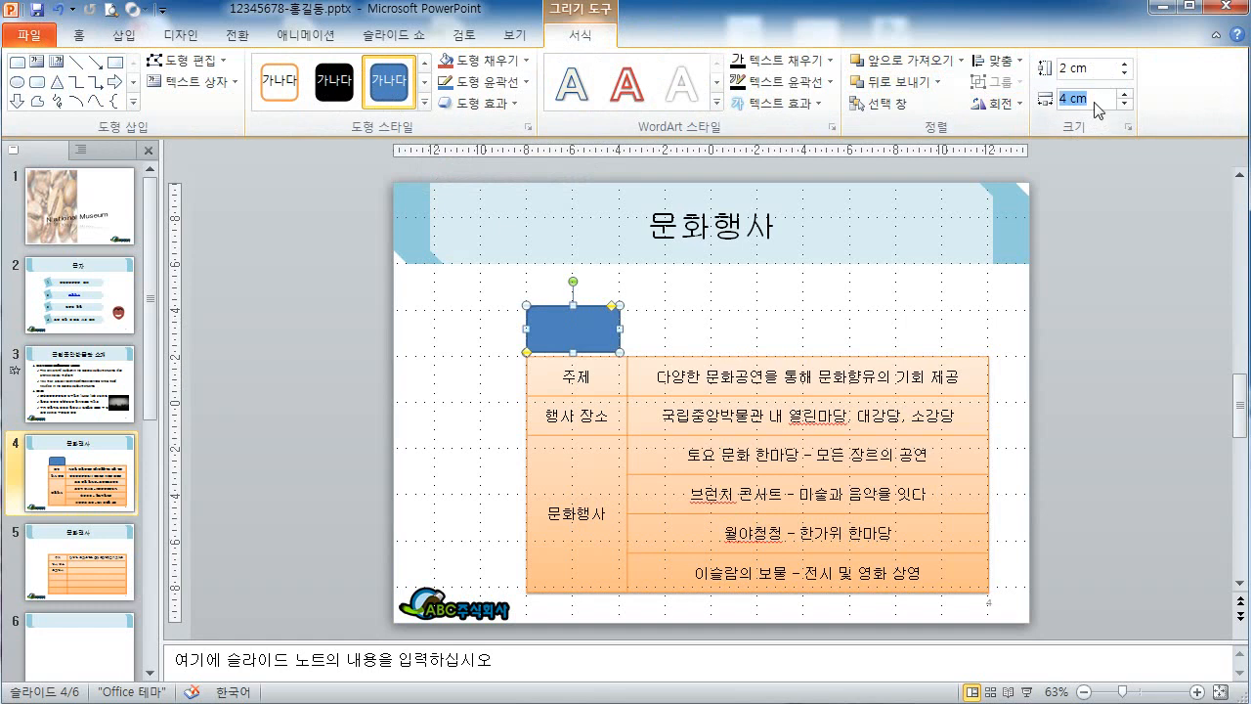
{"action": "type", "text": "4.35"}
{"action": "key", "text": "Return"}
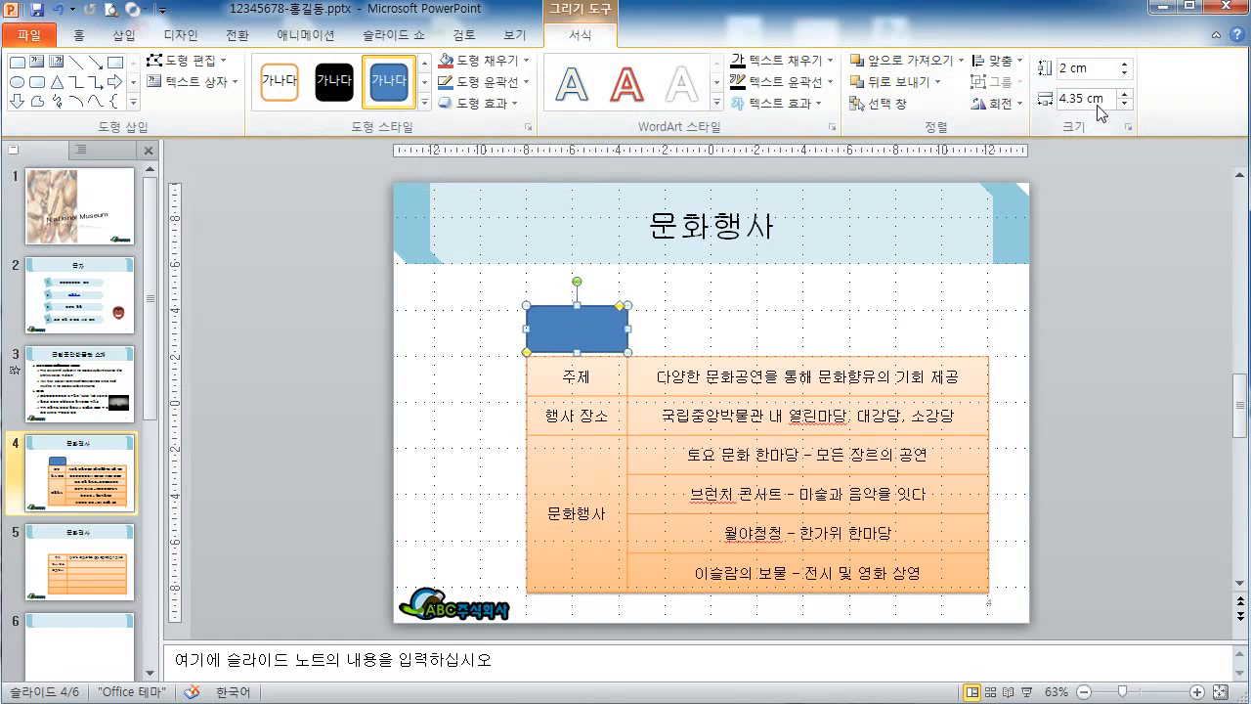
Move the shape down so that its lower edge sits on the table's top edge.
{"action": "left_click", "coordinate": [763, 291]}
{"action": "left_click", "coordinate": [594, 343]}
{"action": "key", "text": "Down"}
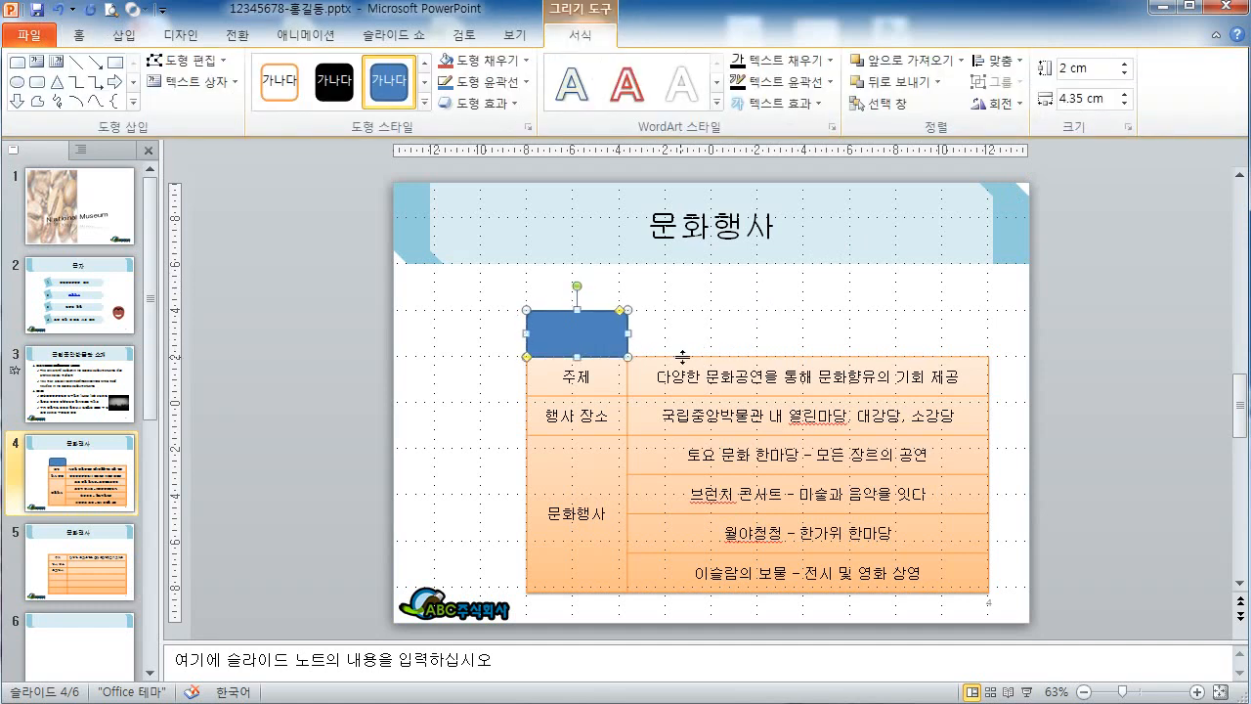
{"action": "left_click", "coordinate": [716, 343]}
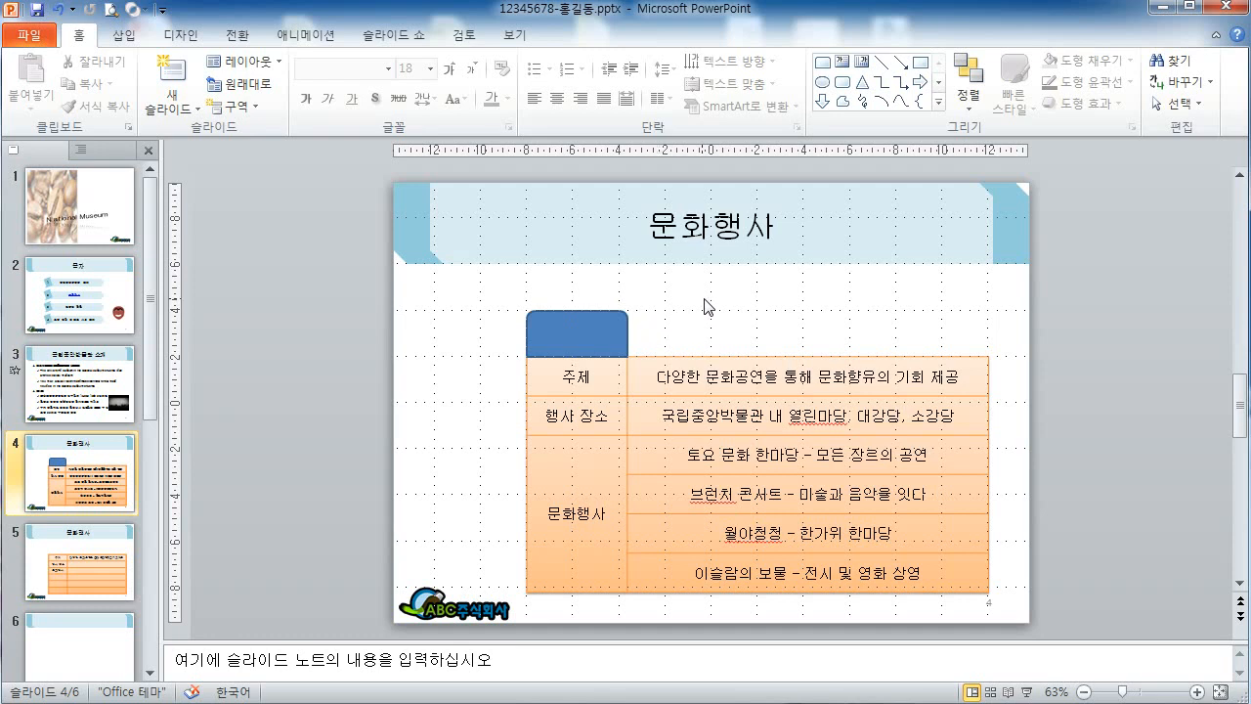
Fill the shape above the first column with a light orange theme colour.
{"action": "right_click", "coordinate": [611, 319]}
{"action": "key", "text": "Escape"}
{"action": "right_click", "coordinate": [611, 321]}
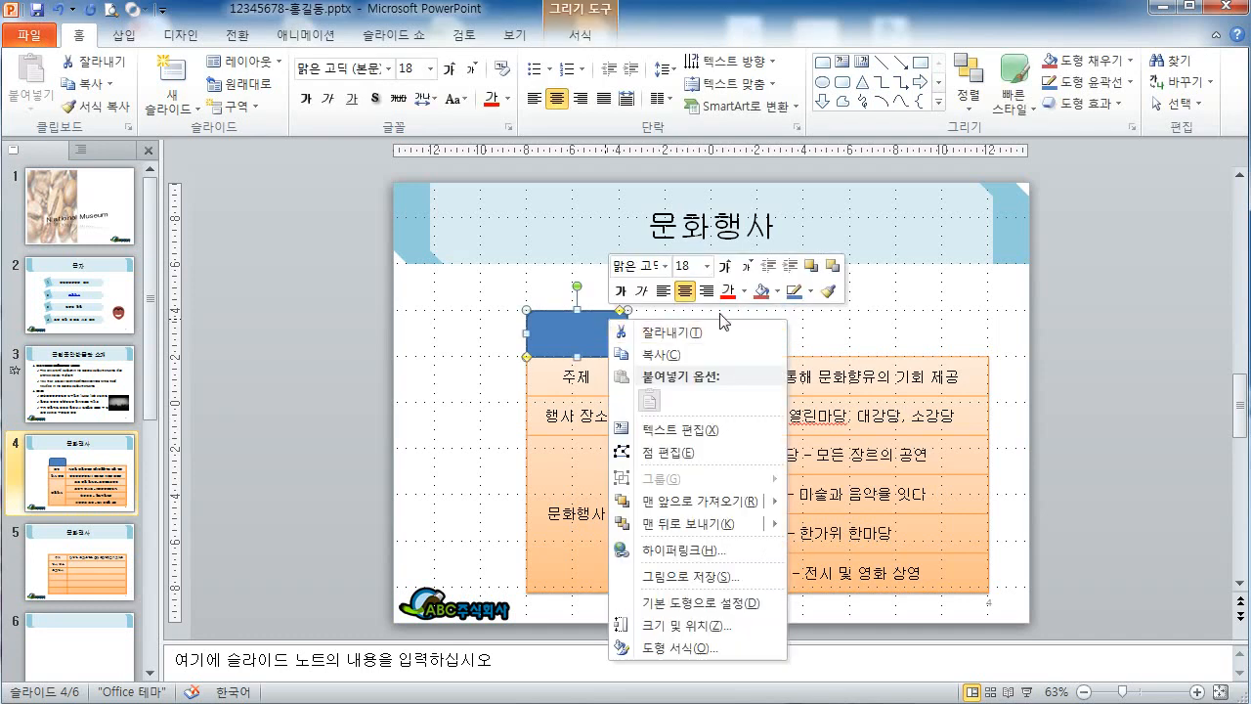
{"action": "left_click", "coordinate": [779, 293]}
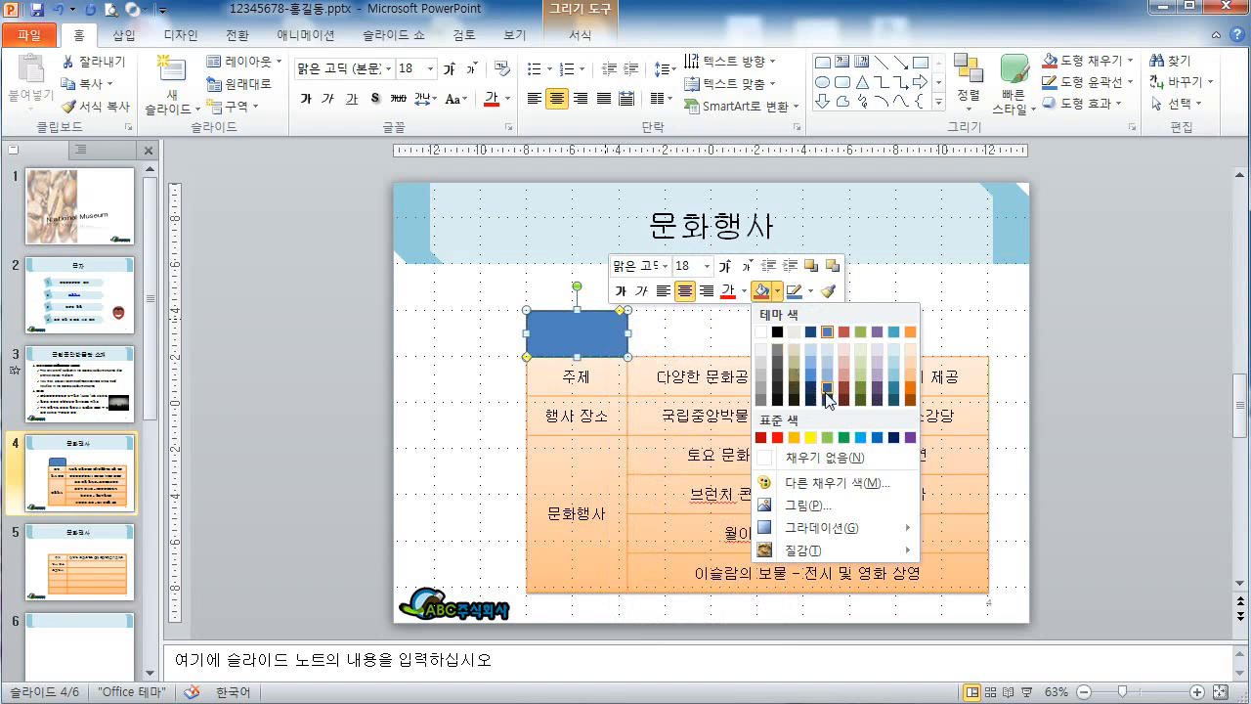
{"action": "left_click", "coordinate": [912, 383]}
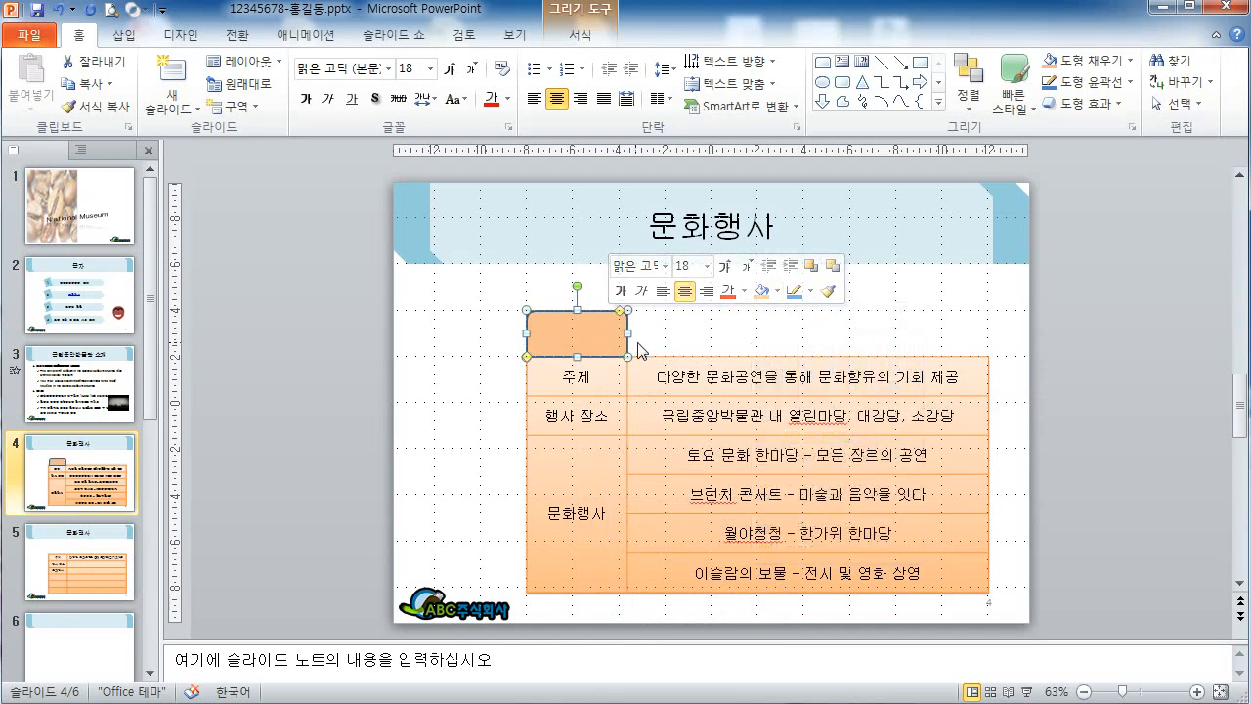
Give the shape a black outline with a thickness of 1 pt.
{"action": "left_click", "coordinate": [810, 291]}
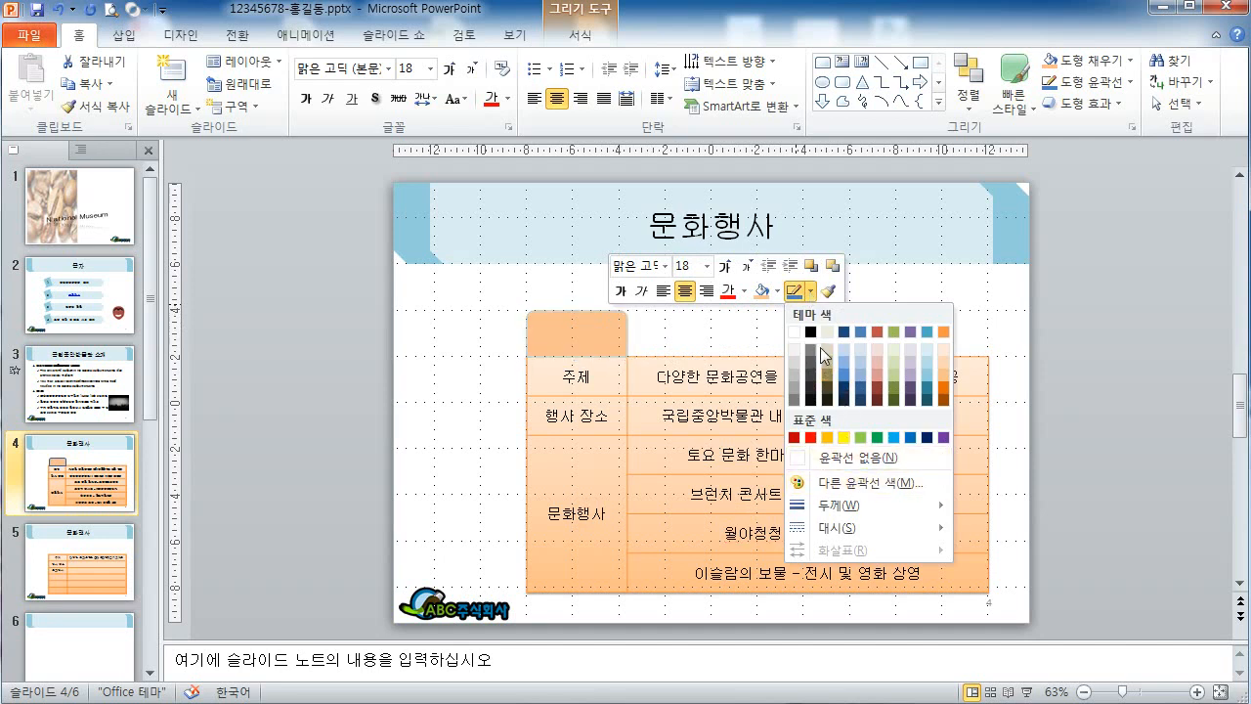
{"action": "left_click", "coordinate": [810, 331]}
{"action": "left_click", "coordinate": [810, 292]}
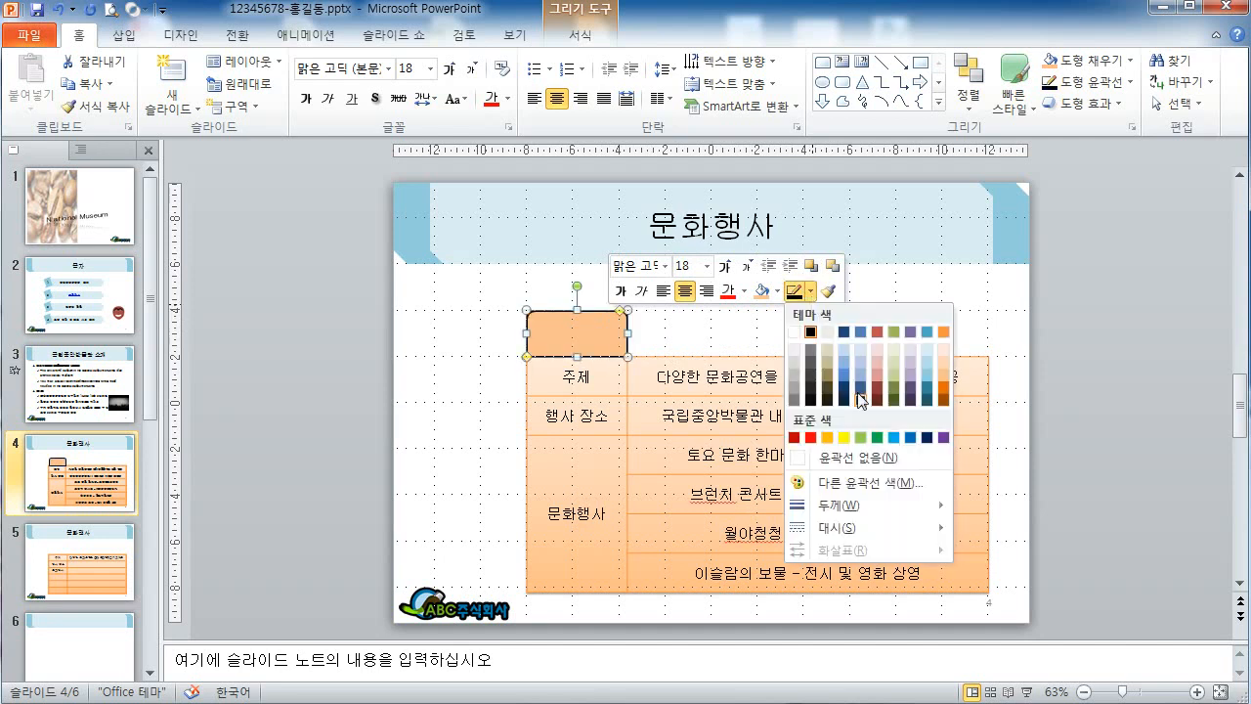
{"action": "mouse_move", "coordinate": [857, 506]}
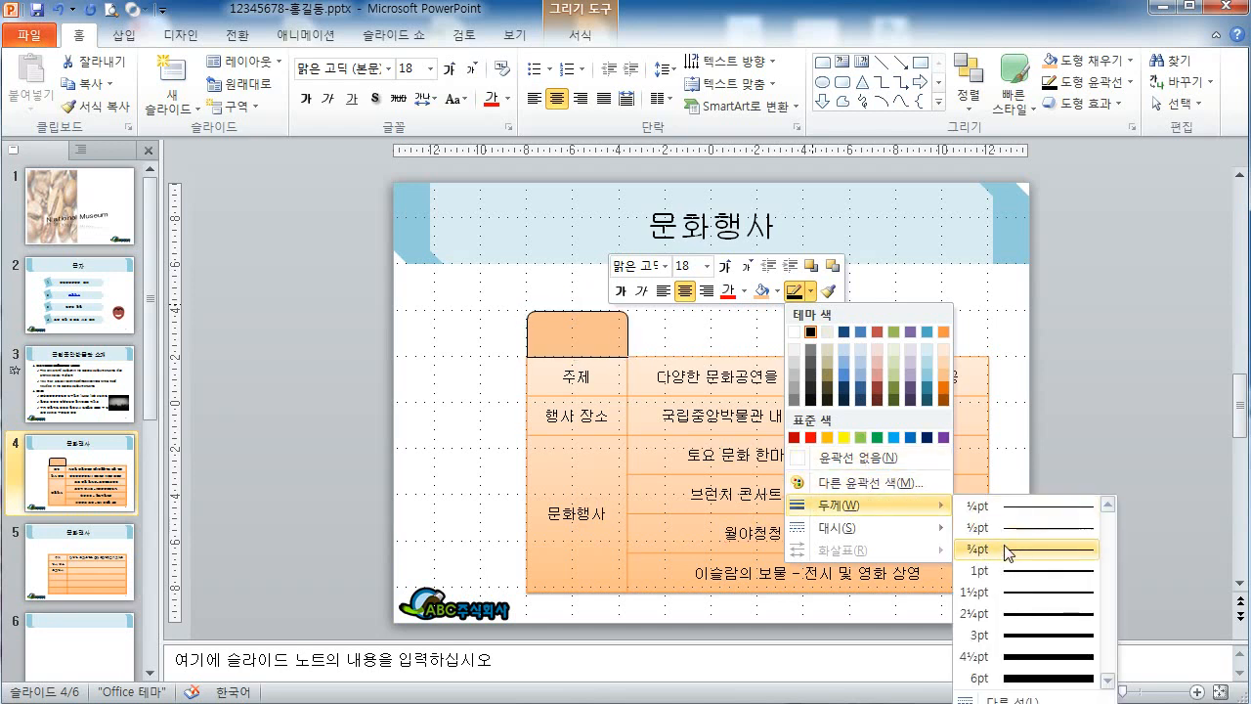
{"action": "left_click", "coordinate": [1024, 577]}
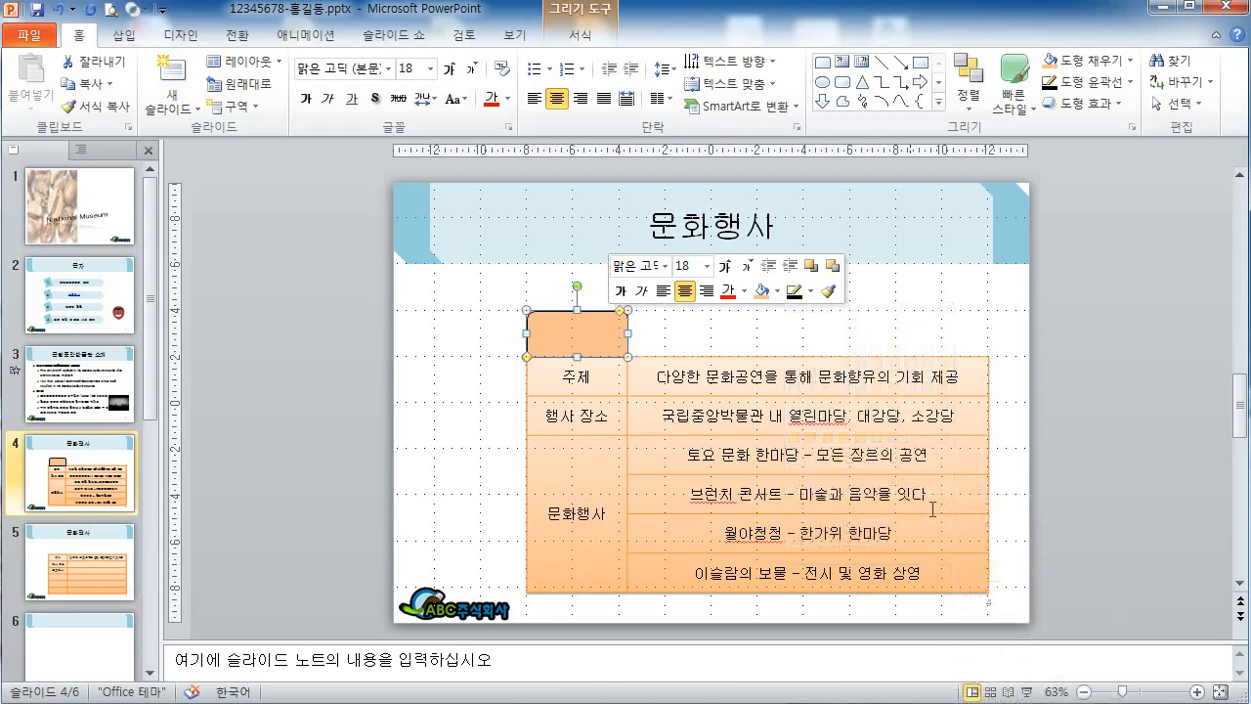
{"action": "left_click", "coordinate": [698, 343]}
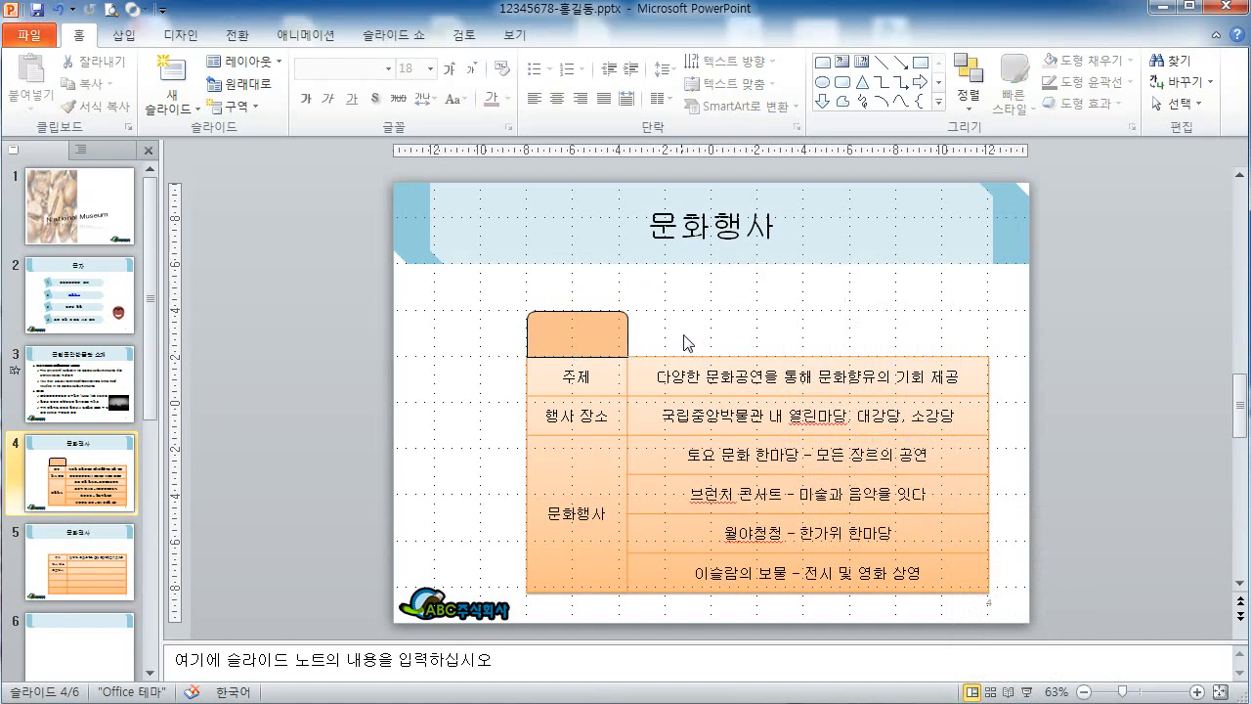
{"action": "left_click", "coordinate": [611, 337]}
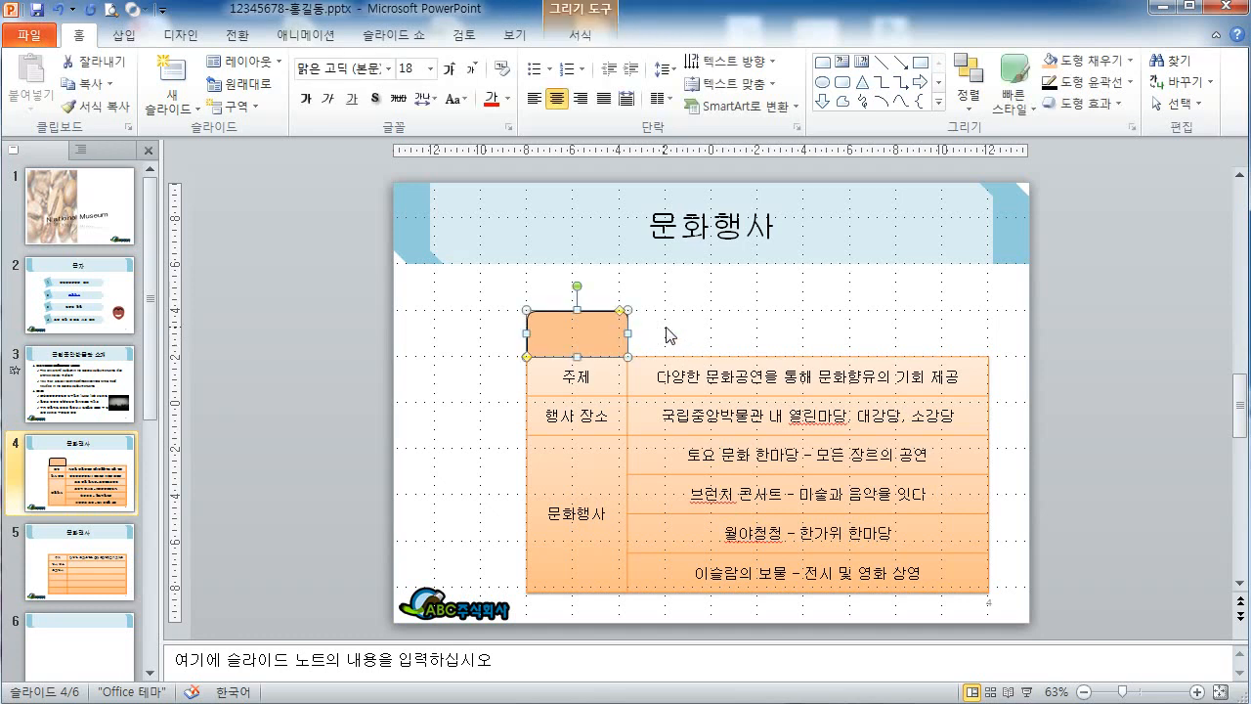
{"action": "left_click", "coordinate": [482, 336]}
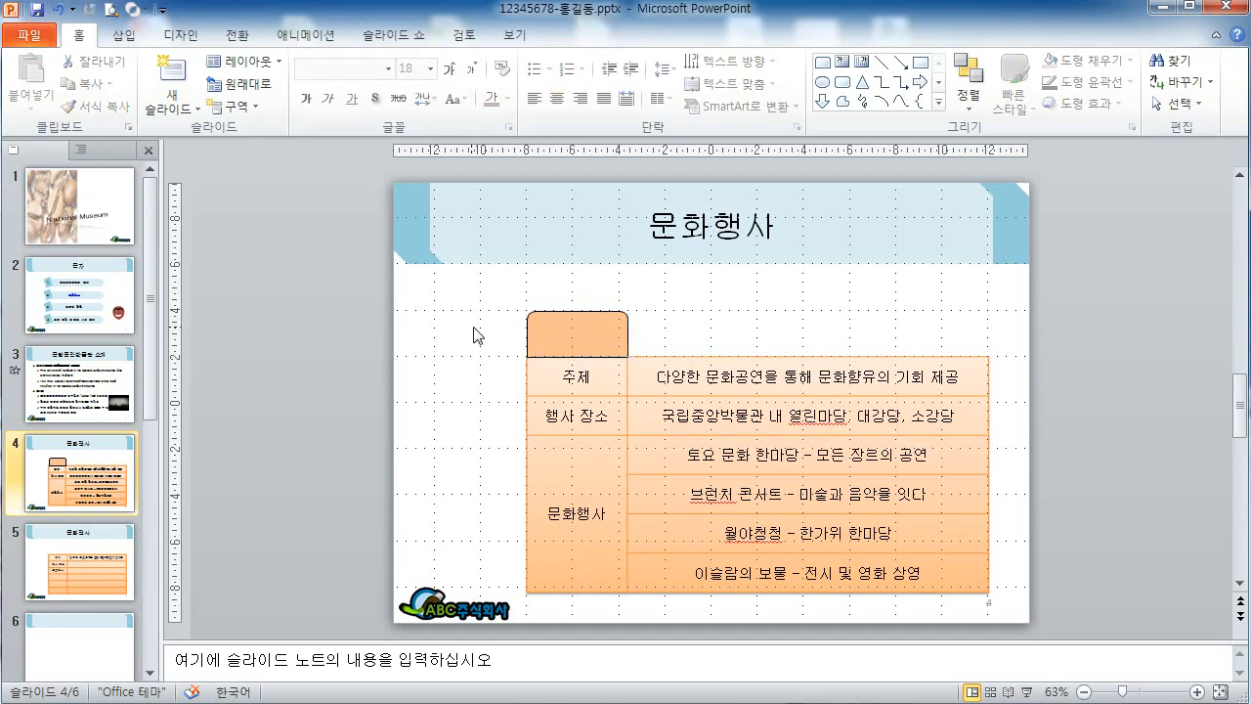
{"action": "left_click", "coordinate": [584, 330]}
{"action": "left_click", "coordinate": [593, 337]}
{"action": "type", "text": "11"}
{"action": "key", "text": "BackSpace"}
{"action": "key", "text": "BackSpace"}
{"action": "key", "text": "Hangul"}
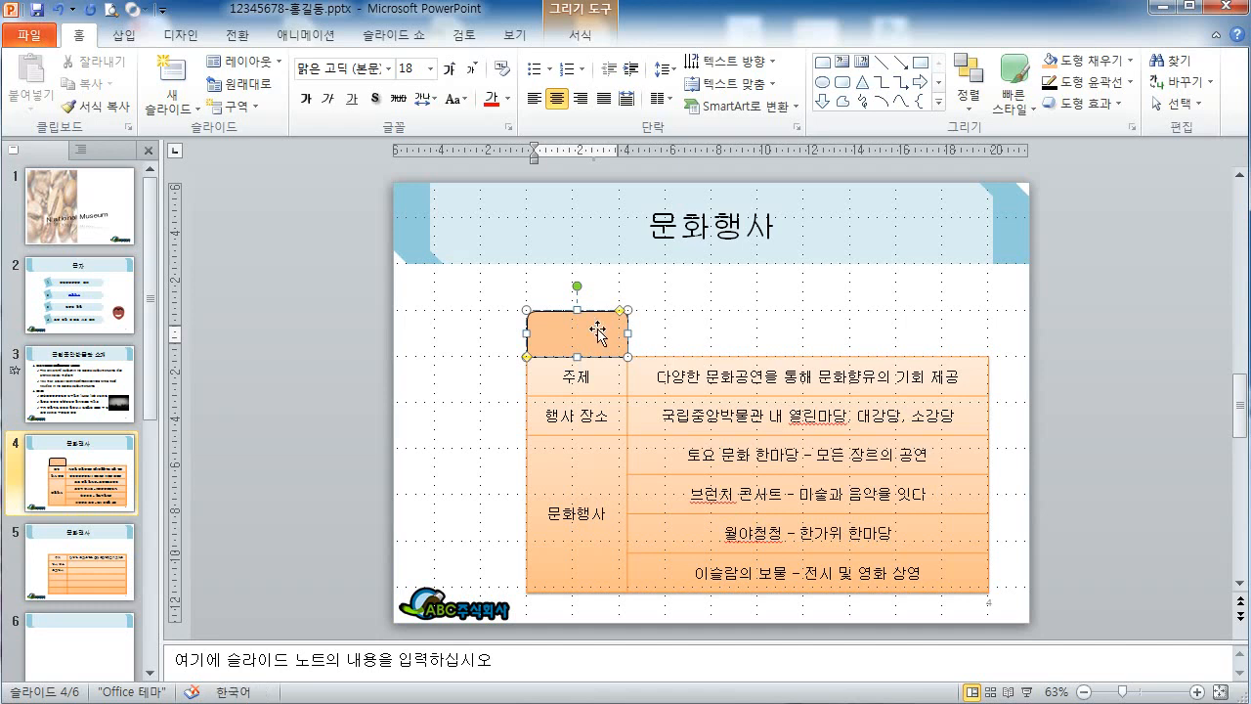
{"action": "left_click", "coordinate": [682, 322]}
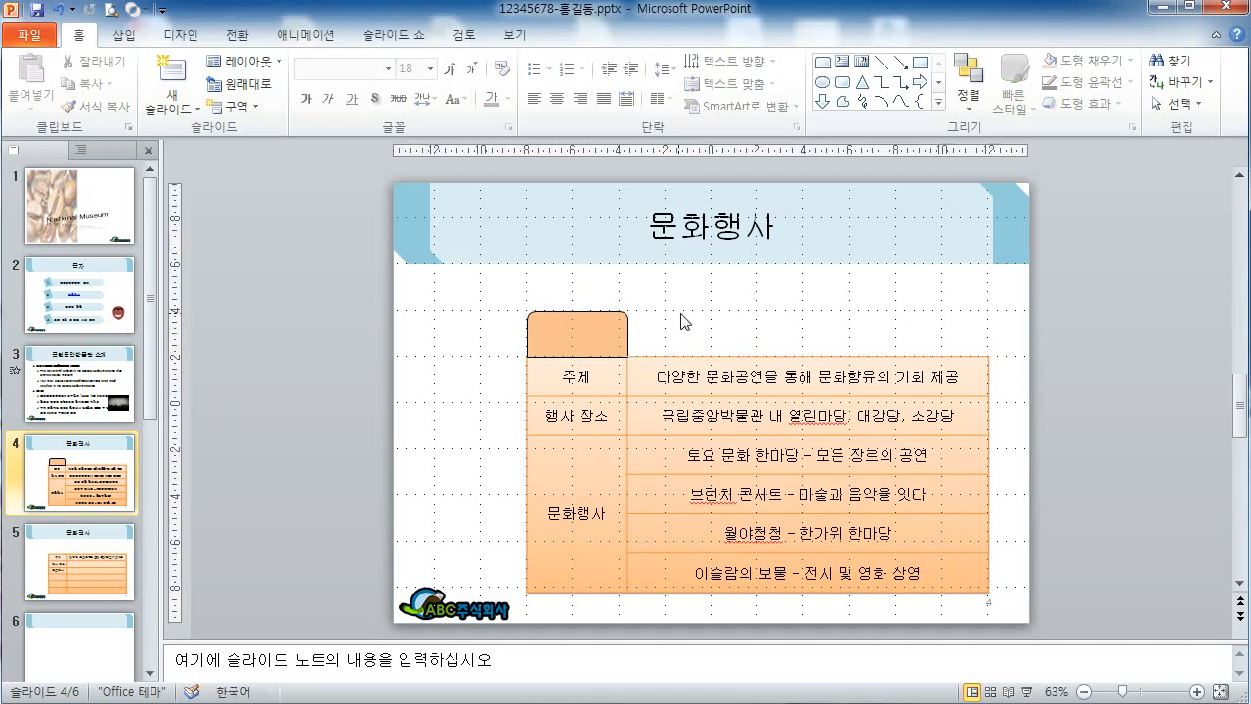
Set the empty shape's text font to 굴림 and its font colour to black.
{"action": "left_click", "coordinate": [605, 330]}
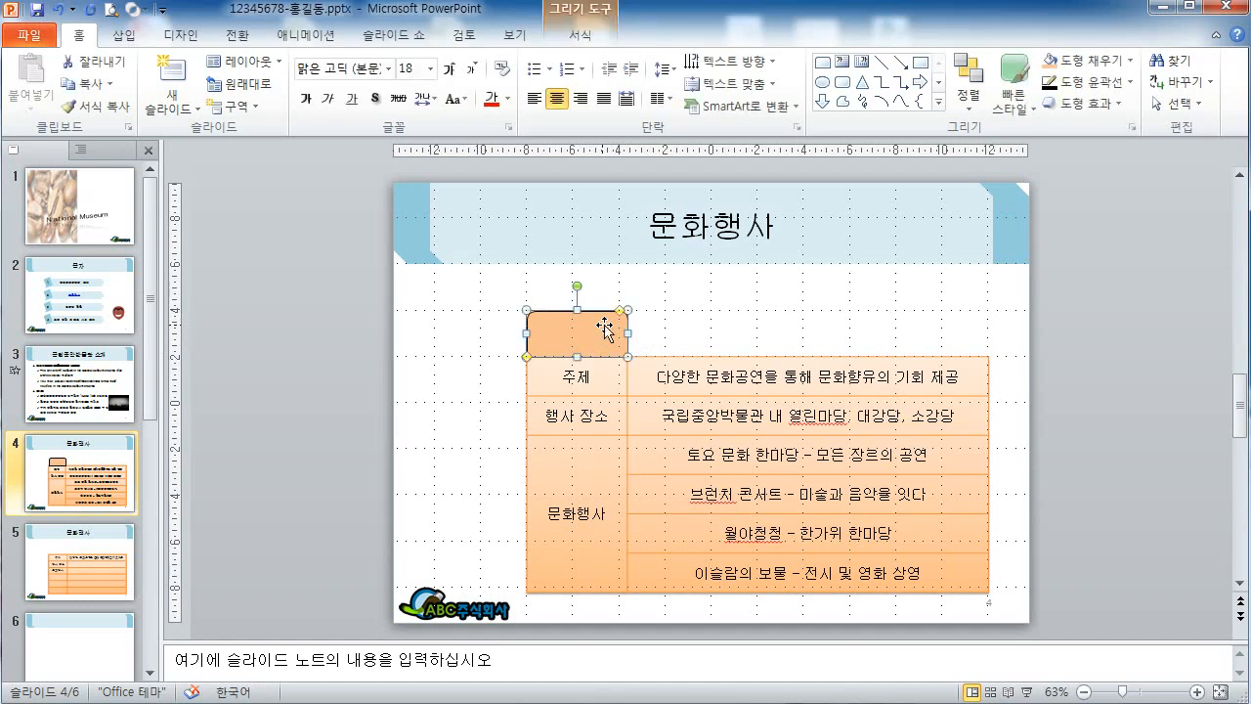
{"action": "left_click", "coordinate": [350, 70]}
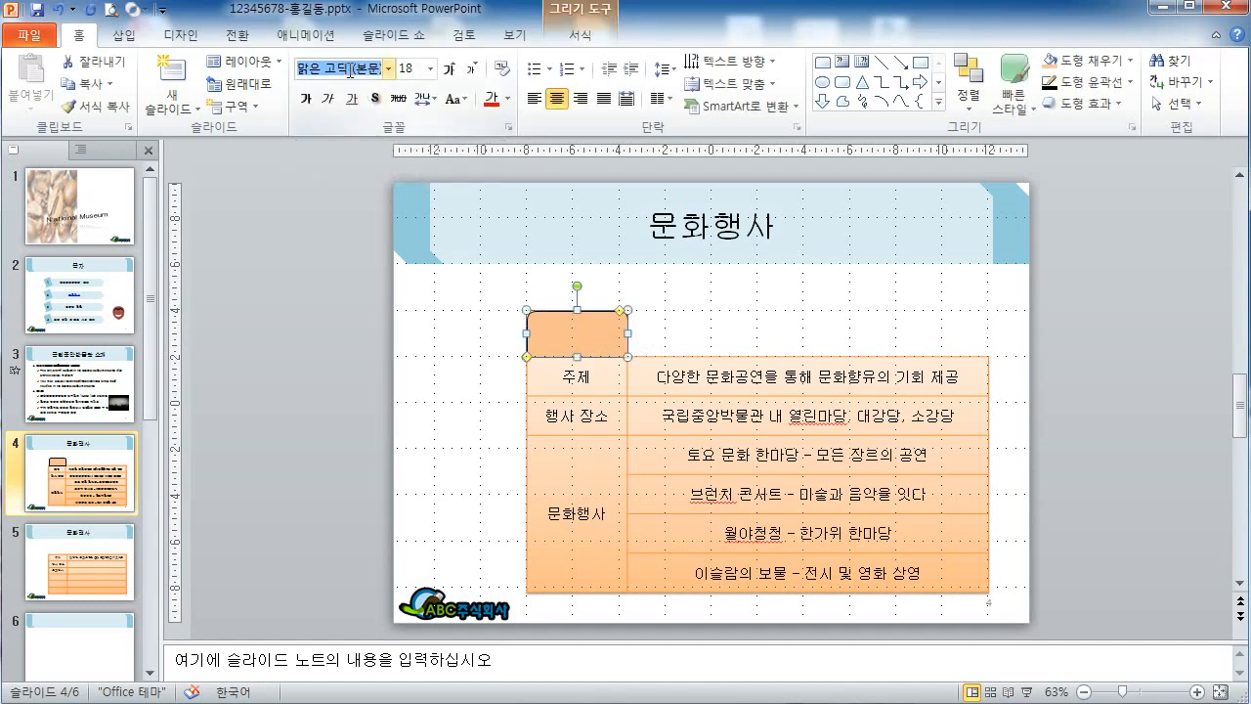
{"action": "type", "text": "굴림"}
{"action": "key", "text": "Return"}
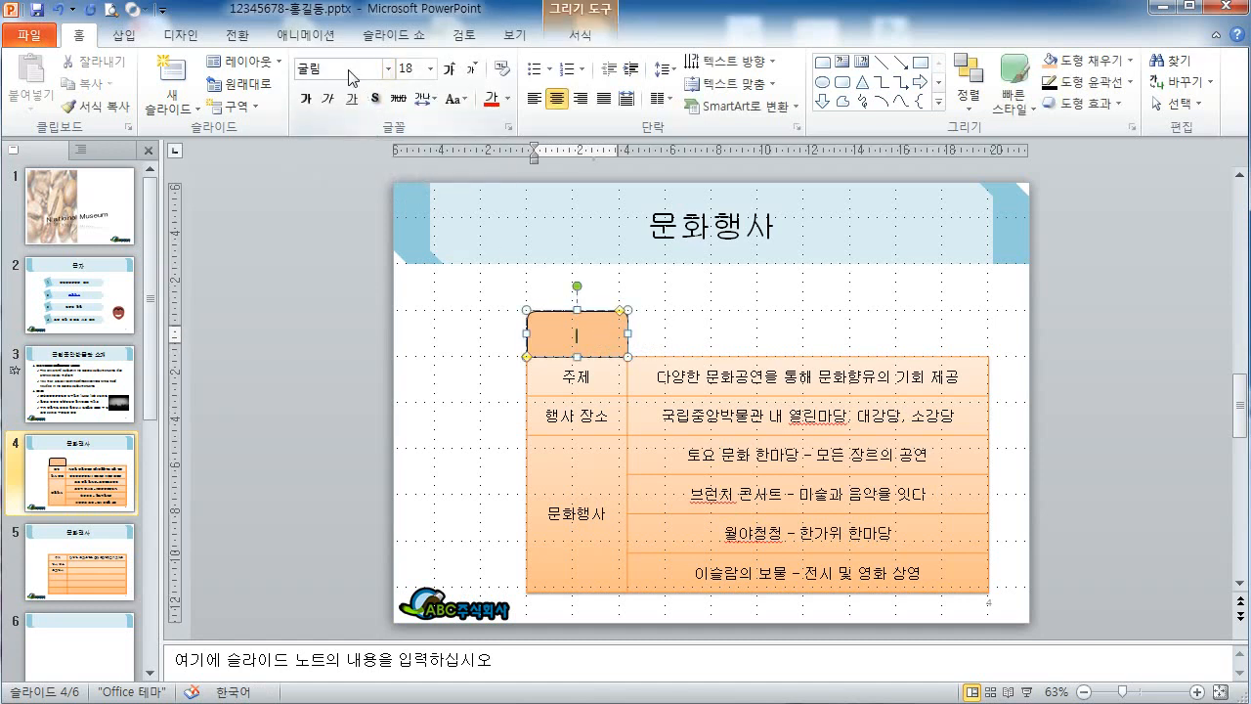
{"action": "left_click", "coordinate": [507, 101]}
{"action": "left_click", "coordinate": [506, 139]}
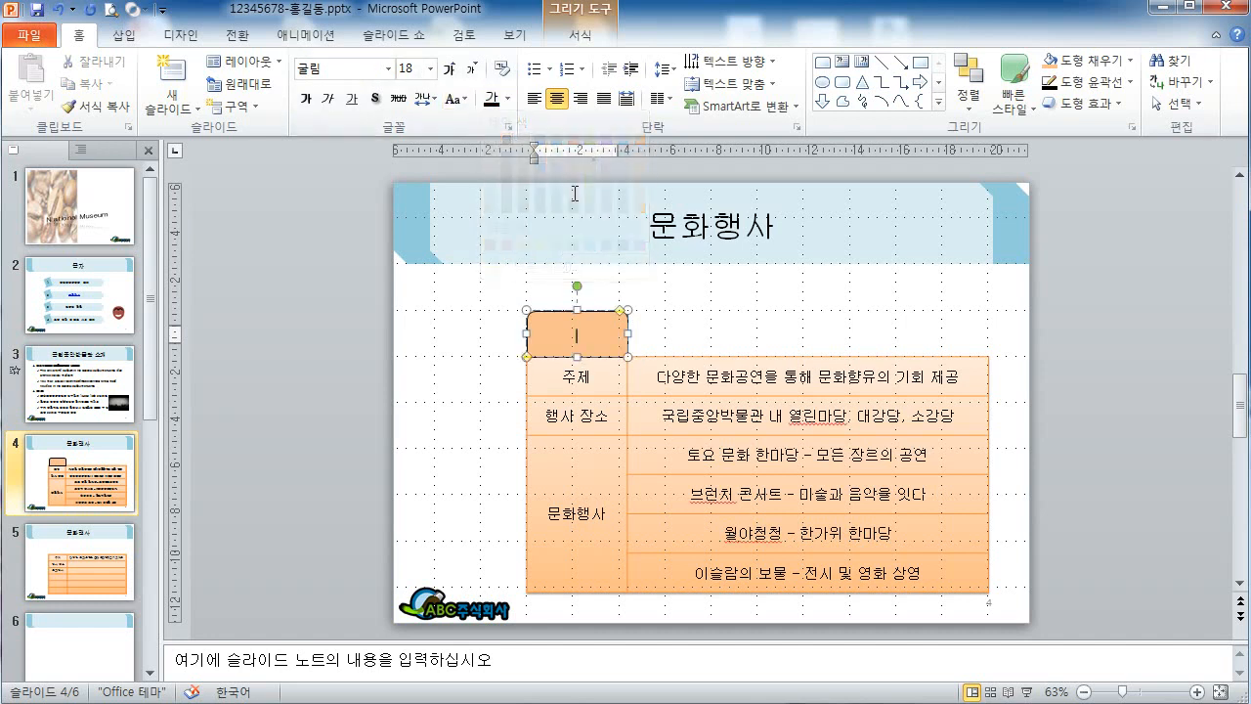
Set the formatted header shape above the first column as the default for new shapes.
{"action": "key", "text": "Escape"}
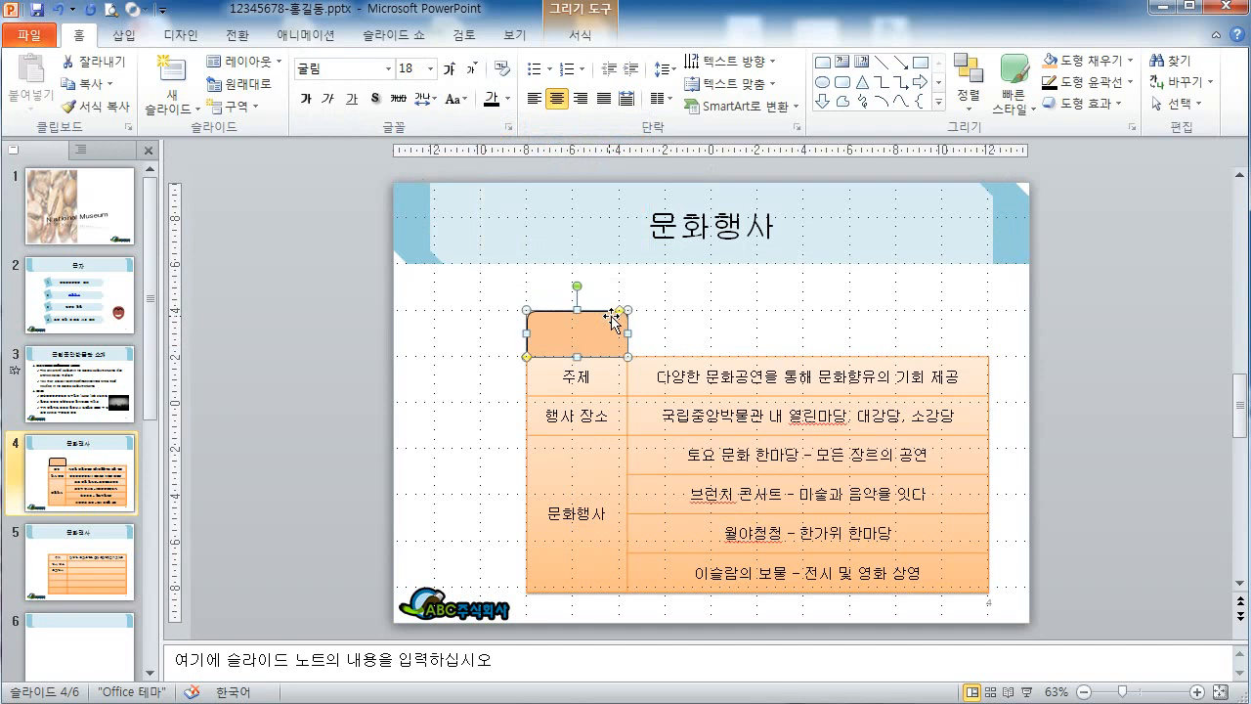
{"action": "right_click", "coordinate": [611, 314]}
{"action": "key", "text": "Escape"}
{"action": "right_click", "coordinate": [608, 330]}
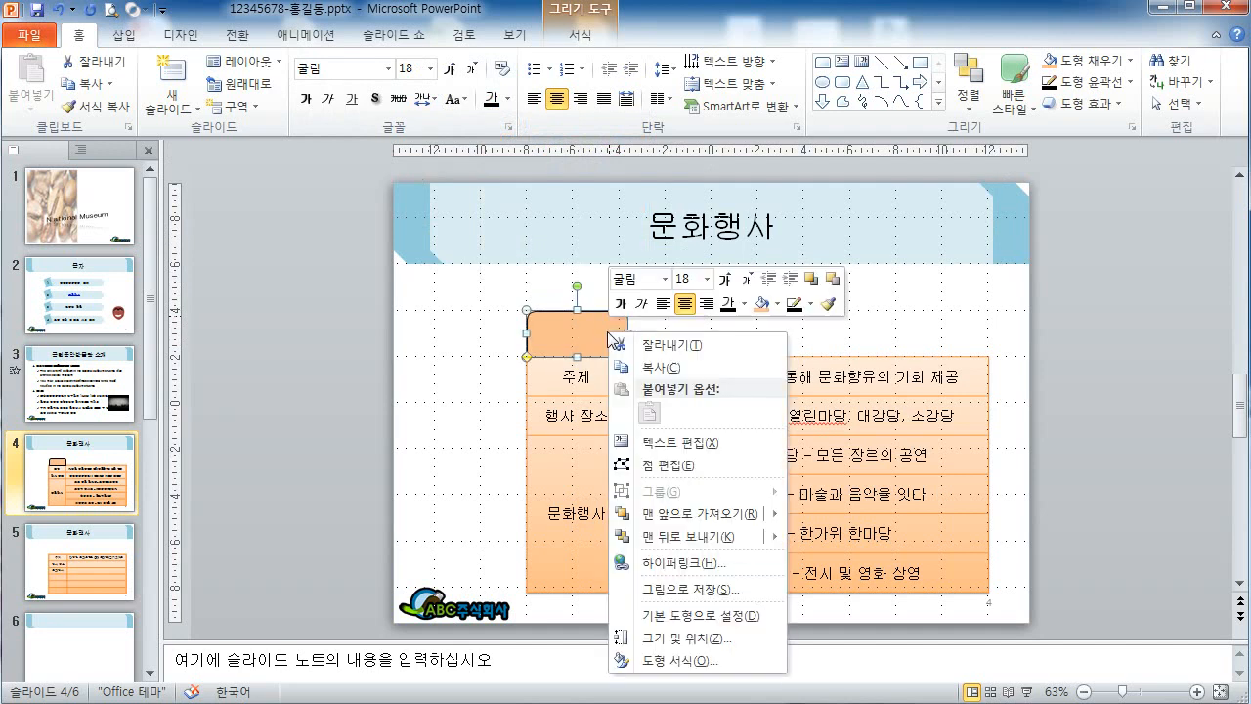
{"action": "left_click", "coordinate": [703, 616]}
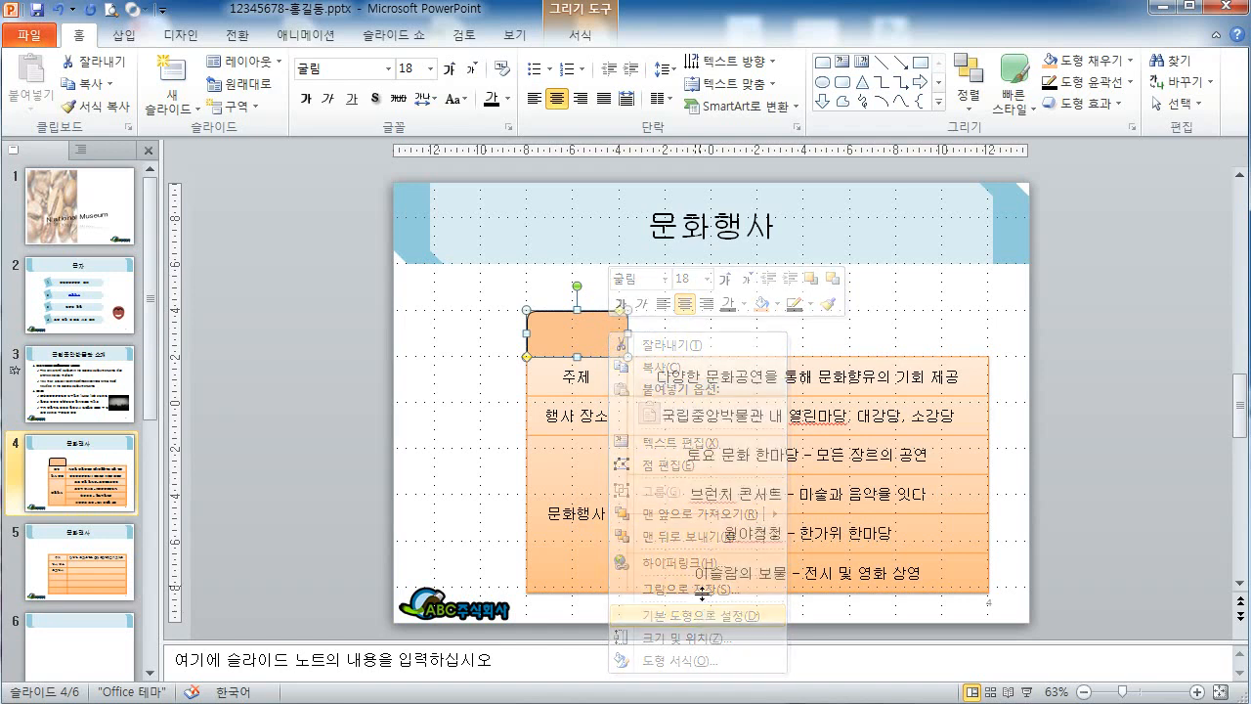
{"action": "left_click", "coordinate": [480, 313]}
Draw a test trapezoid beside the slide's left edge with the text ㅁㄴㅇㅁ to check the default formatting, and delete it.
{"action": "left_click", "coordinate": [124, 36]}
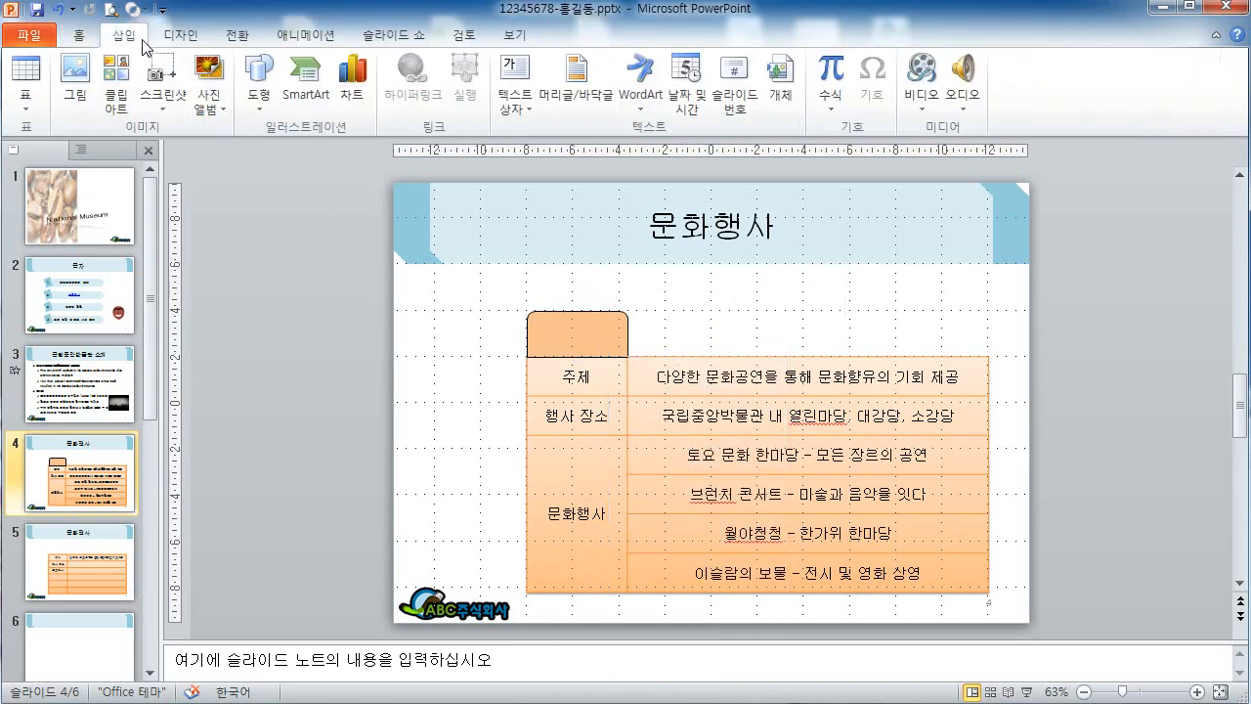
{"action": "left_click", "coordinate": [258, 80]}
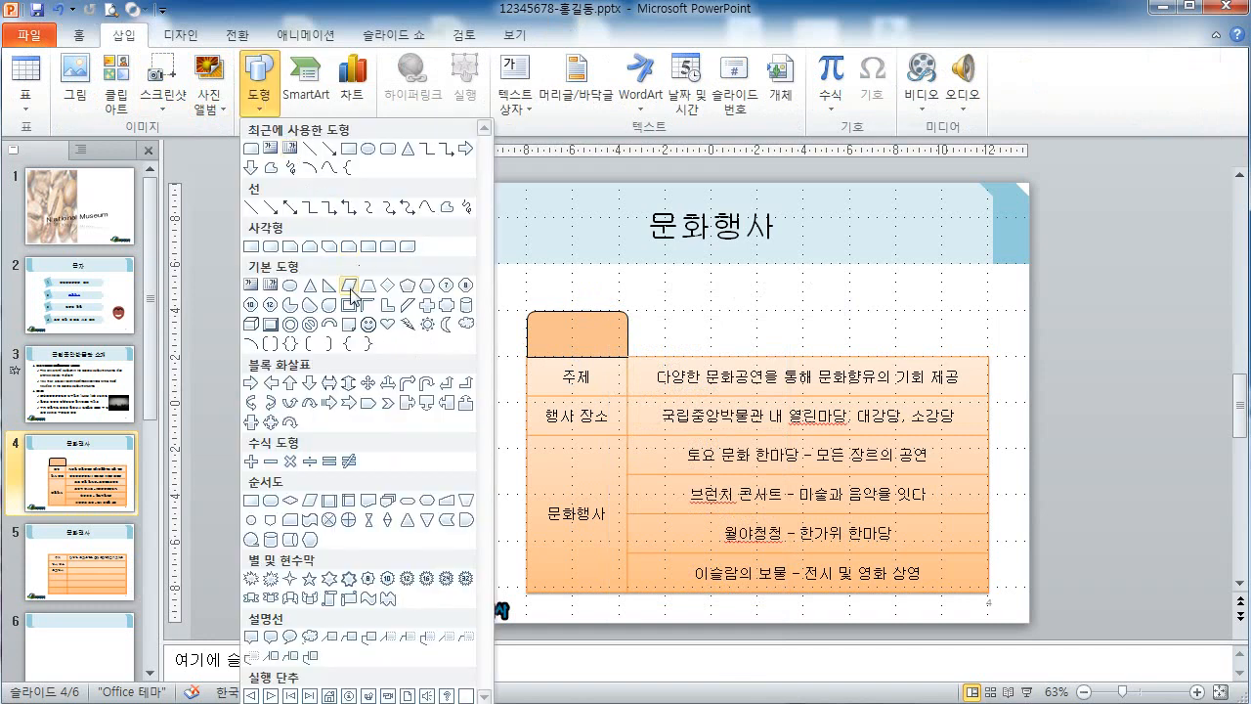
{"action": "left_click", "coordinate": [367, 285]}
{"action": "left_click_drag", "start_coordinate": [316, 334], "coordinate": [445, 390]}
{"action": "type", "text": "ㅁㄴㅇㅁ"}
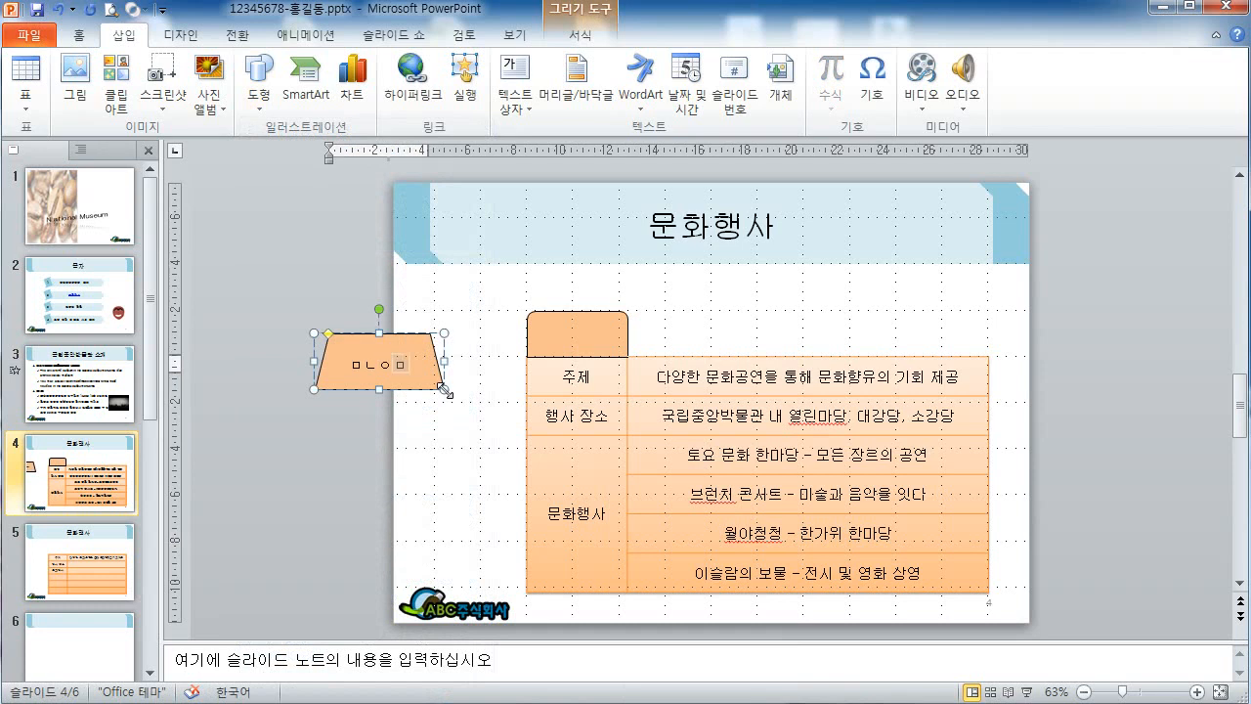
{"action": "left_click", "coordinate": [95, 35]}
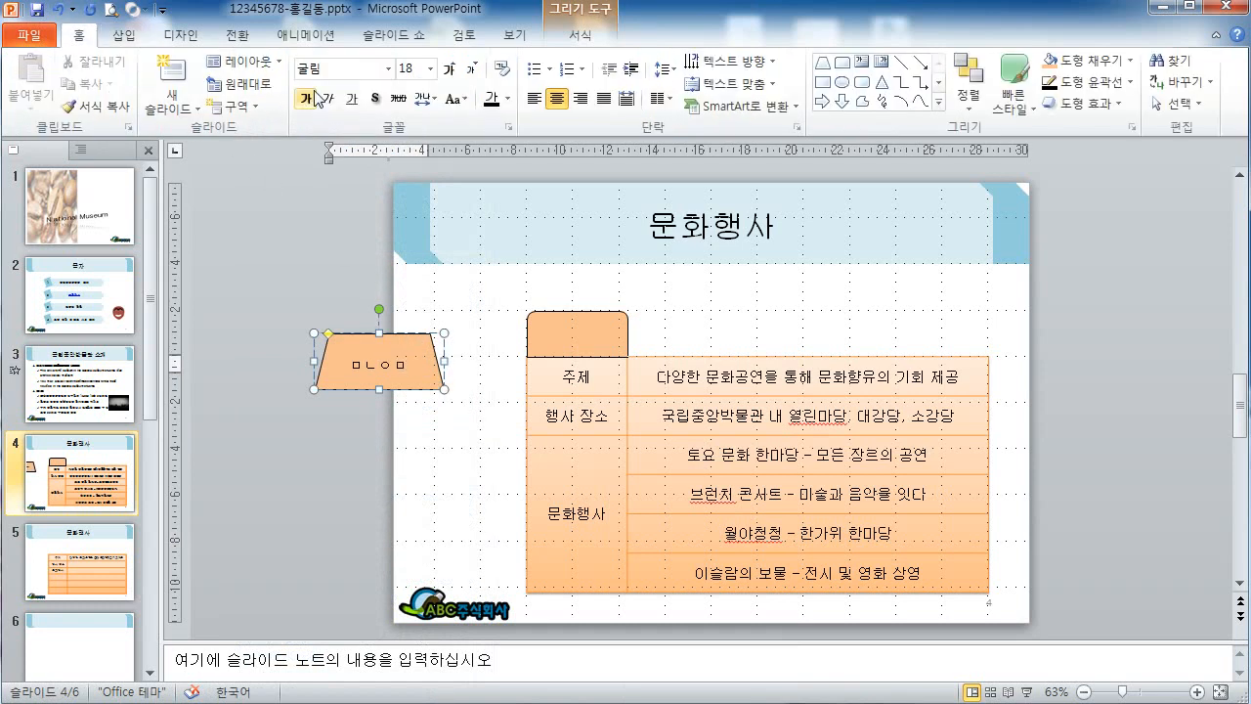
{"action": "left_click", "coordinate": [368, 336]}
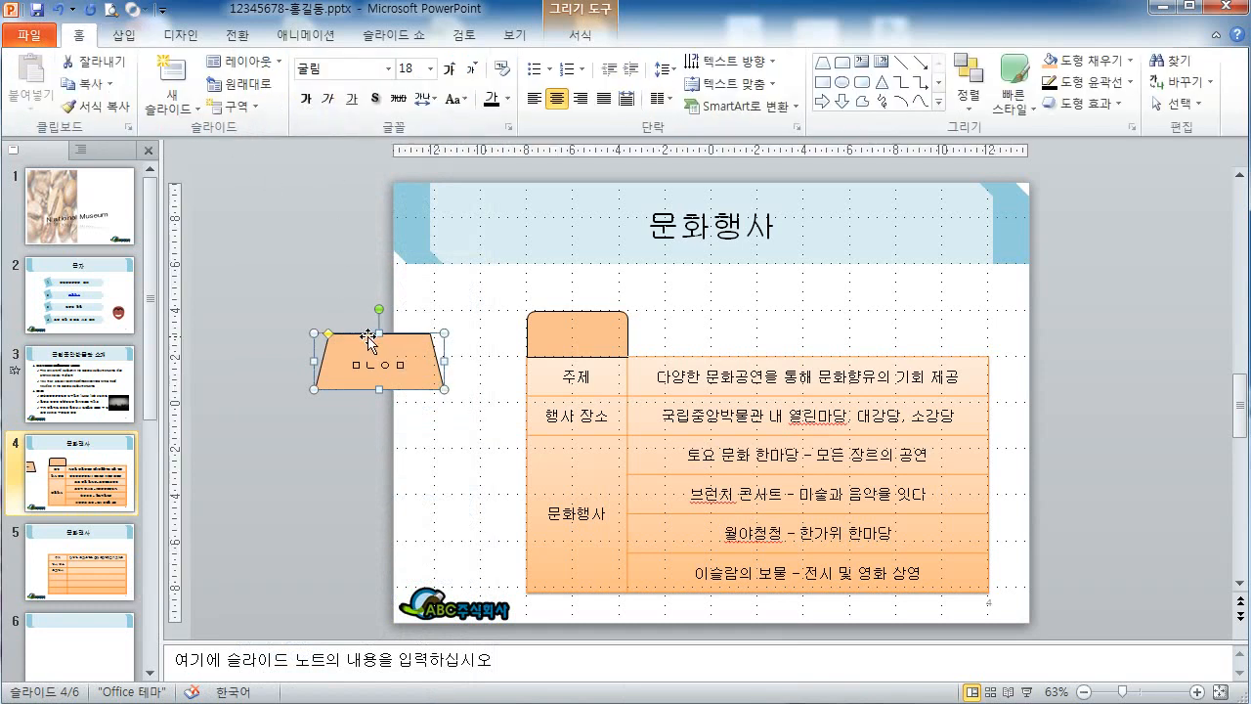
{"action": "key", "text": "Delete"}
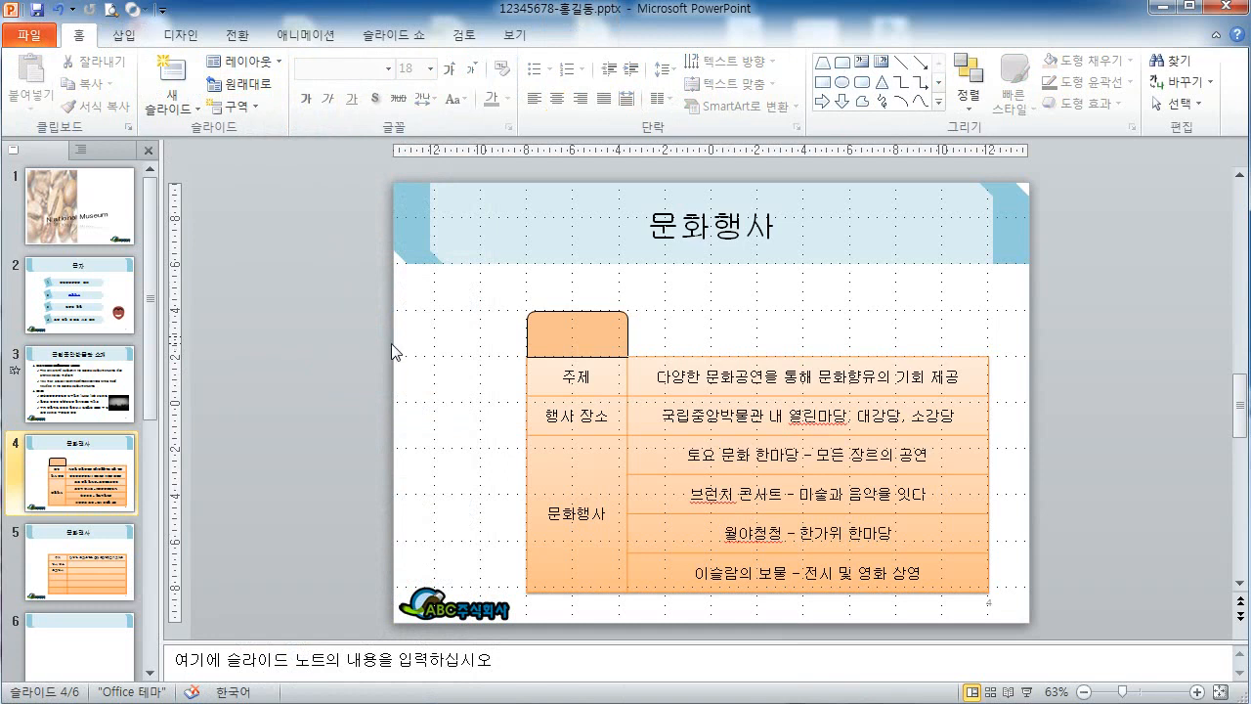
Draw a chevron block arrow inside the header shape above the first column, spanning the header's full height.
{"action": "left_click", "coordinate": [571, 336]}
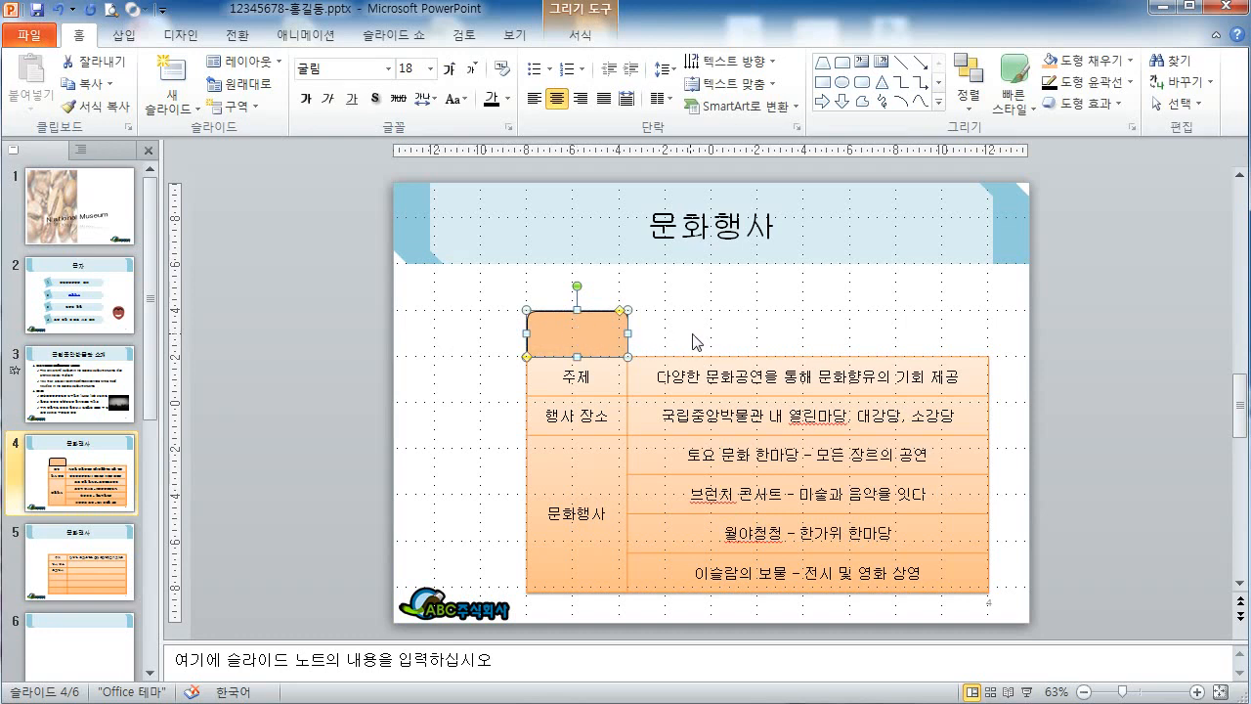
{"action": "left_click", "coordinate": [514, 324]}
{"action": "left_click", "coordinate": [584, 337]}
{"action": "left_click", "coordinate": [130, 37]}
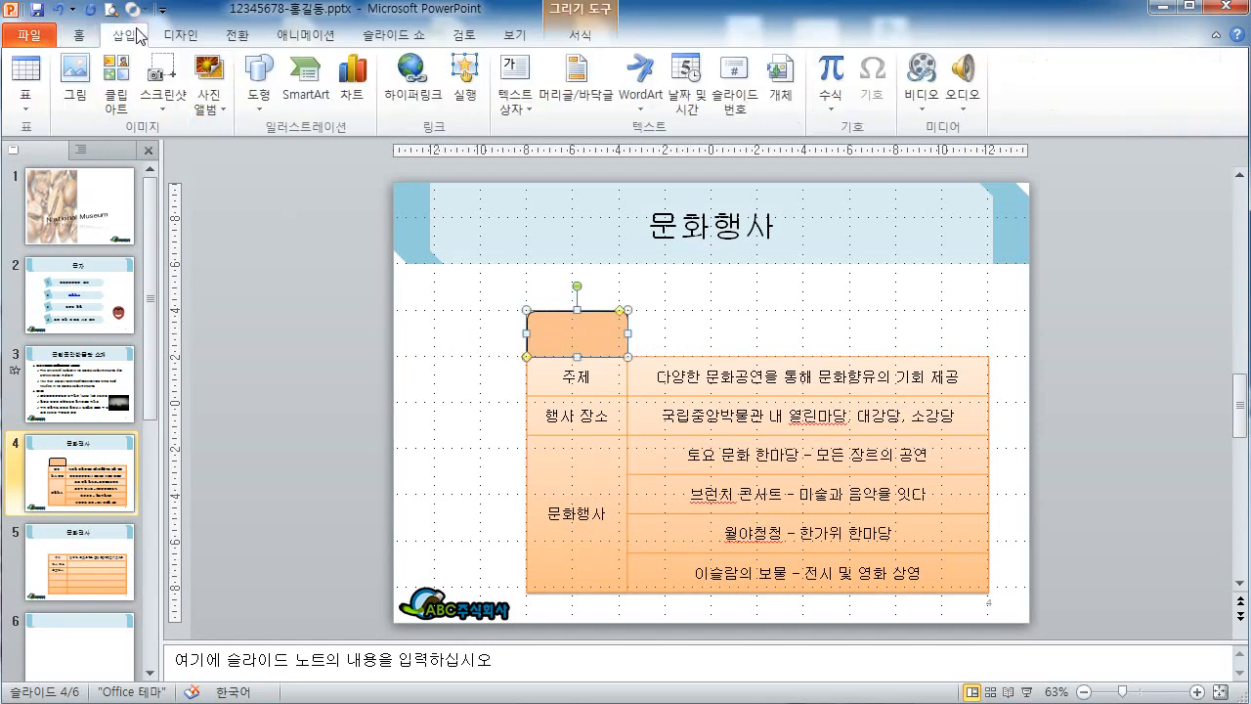
{"action": "left_click", "coordinate": [256, 98]}
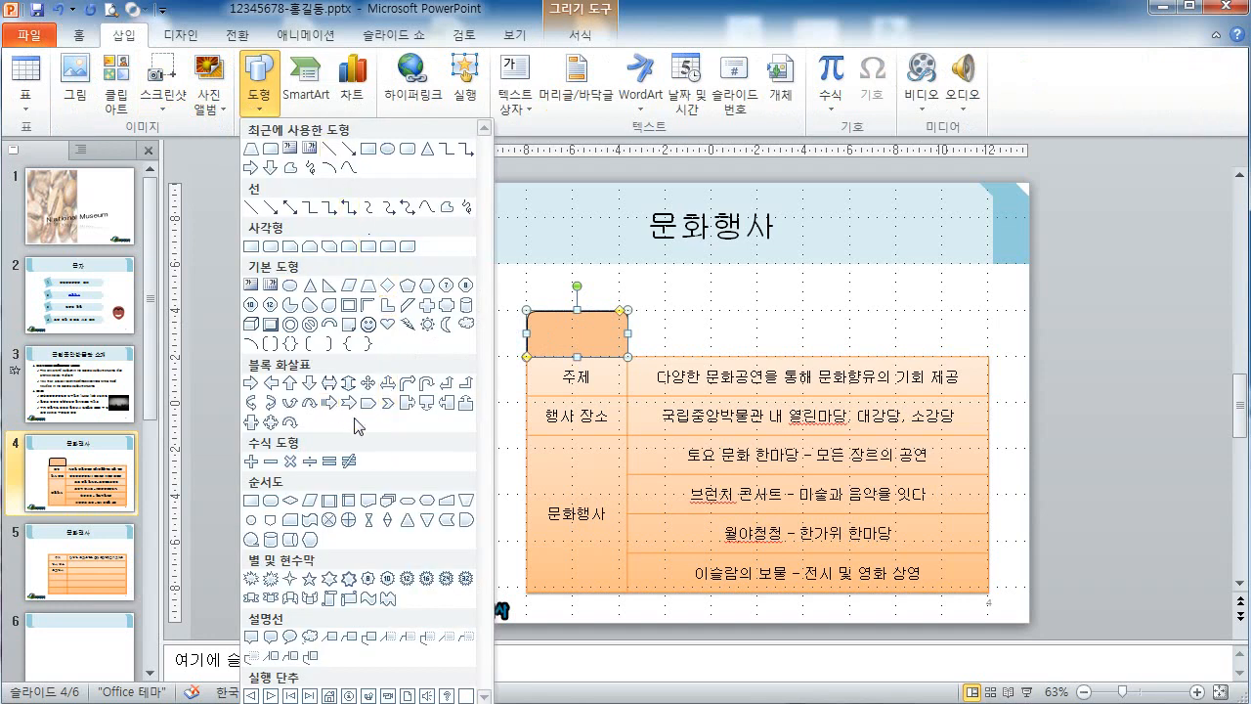
{"action": "left_click", "coordinate": [389, 407]}
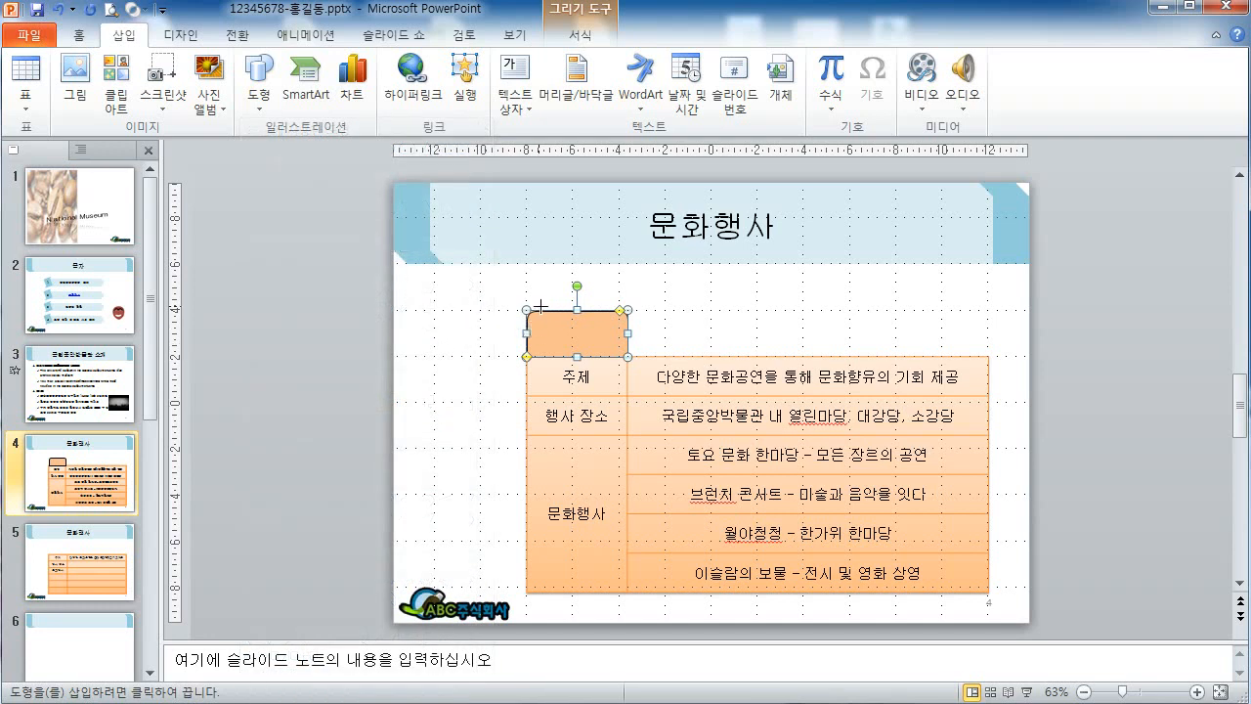
{"action": "left_click_drag", "start_coordinate": [540, 311], "coordinate": [614, 358]}
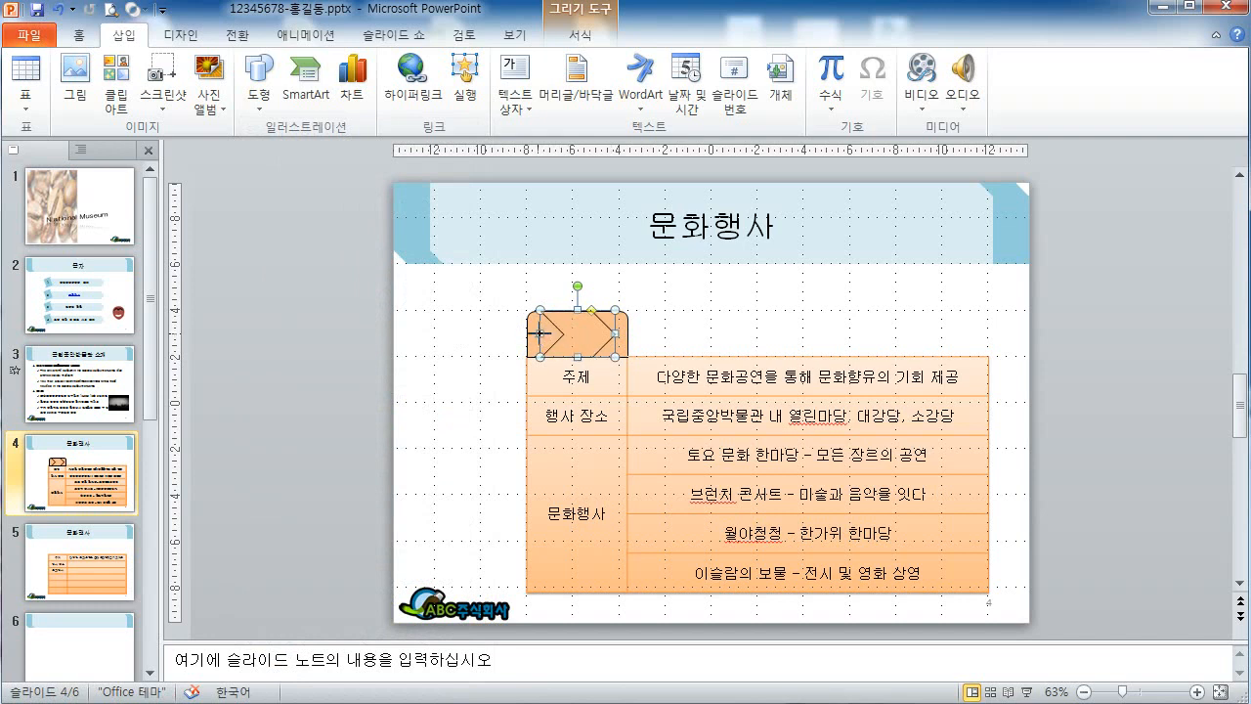
{"action": "left_click", "coordinate": [498, 342]}
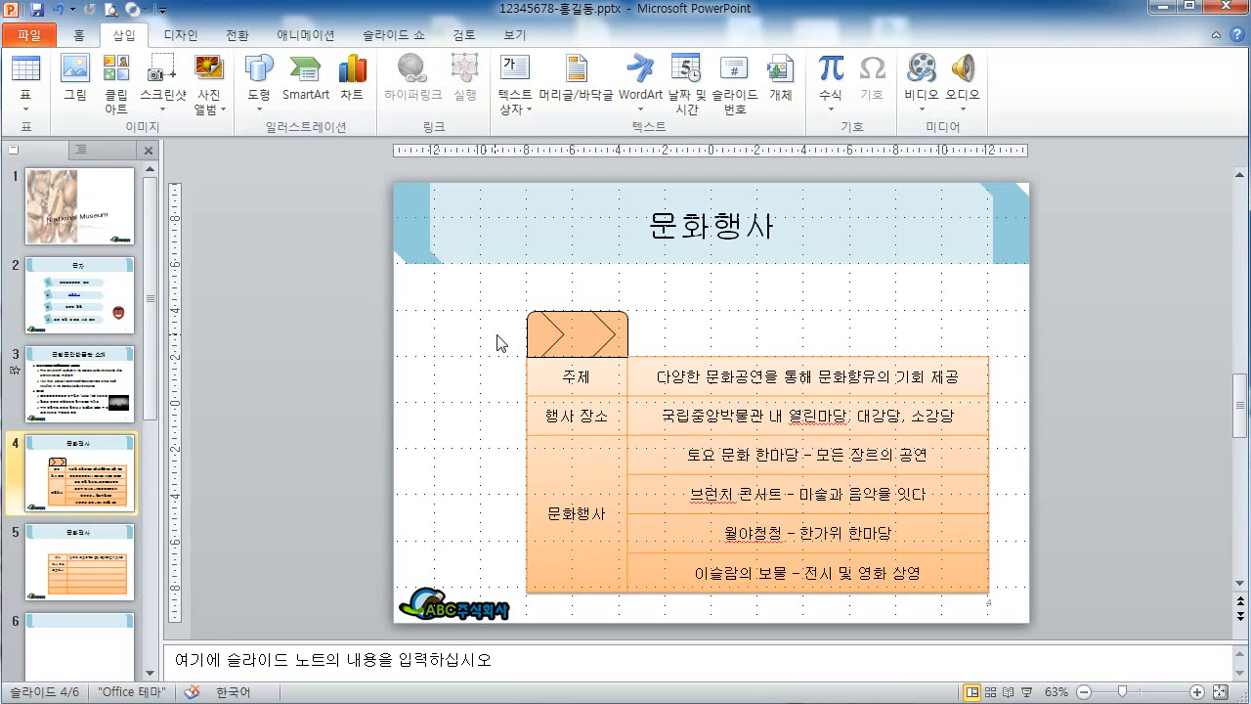
Fill the chevron with the lightest orange theme colour.
{"action": "left_click", "coordinate": [579, 334]}
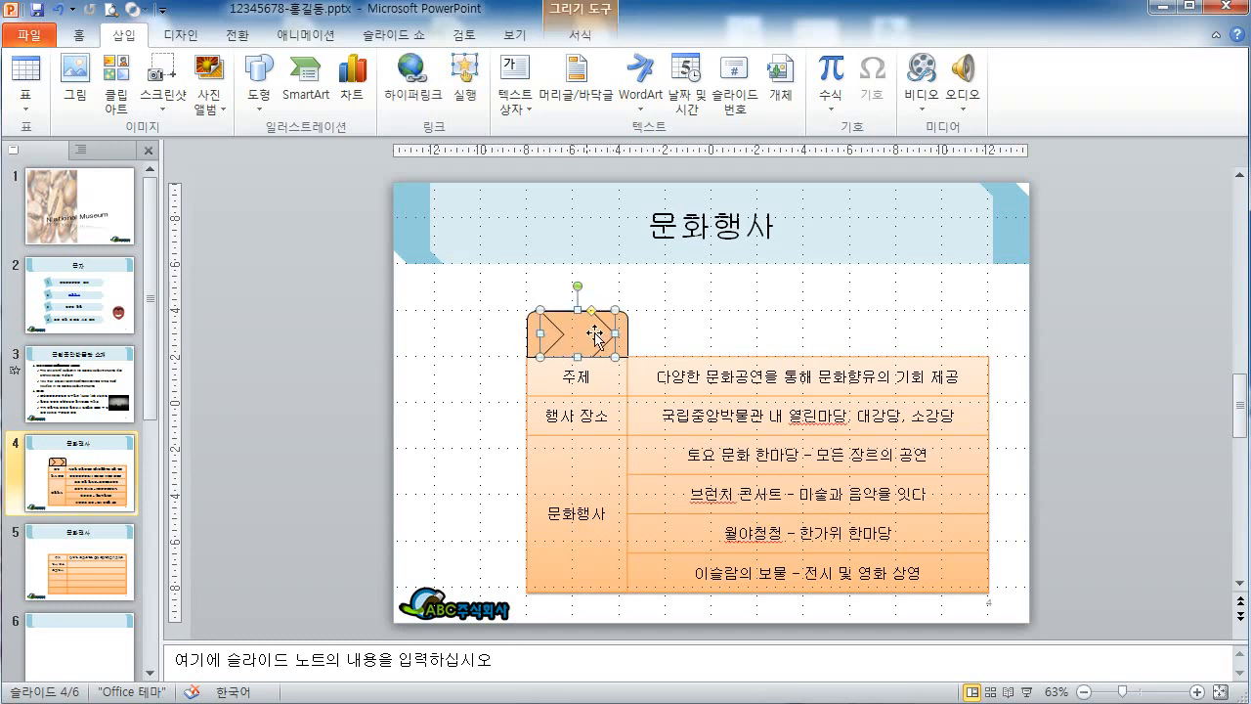
{"action": "right_click", "coordinate": [586, 333]}
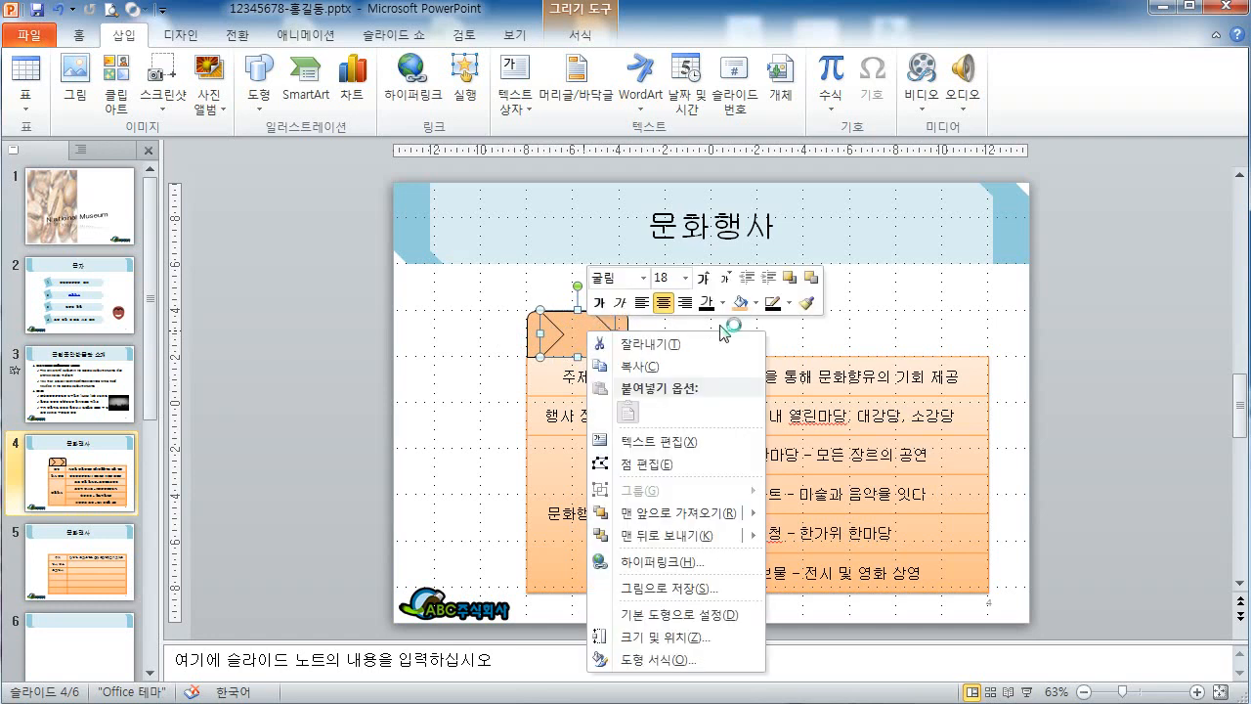
{"action": "left_click", "coordinate": [754, 303]}
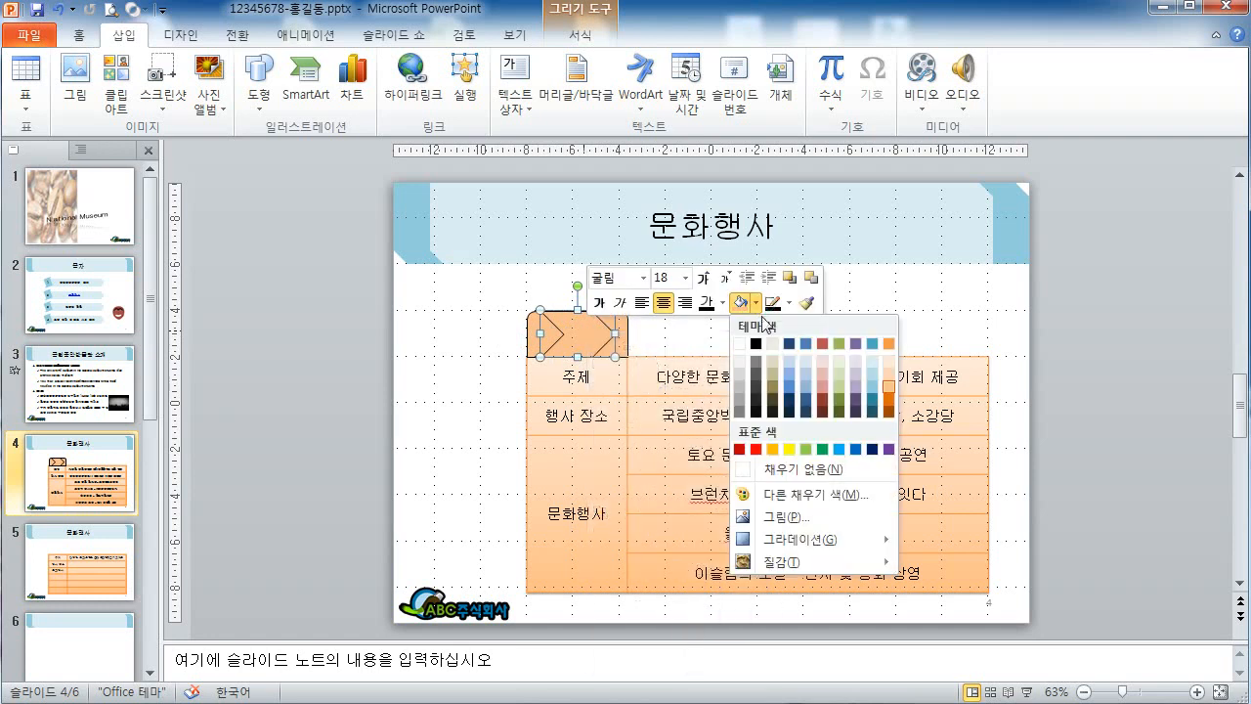
{"action": "left_click", "coordinate": [890, 362]}
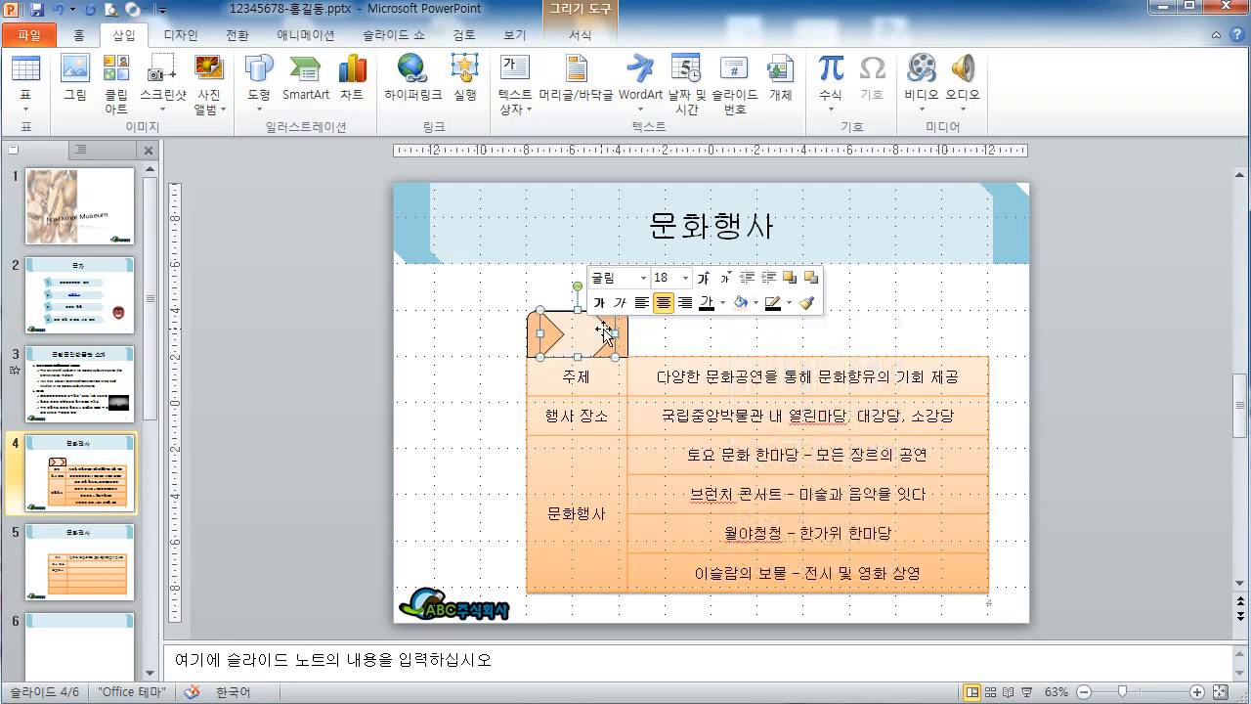
Enter 구분 in the chevron, with one character on each of two lines.
{"action": "type", "text": "구"}
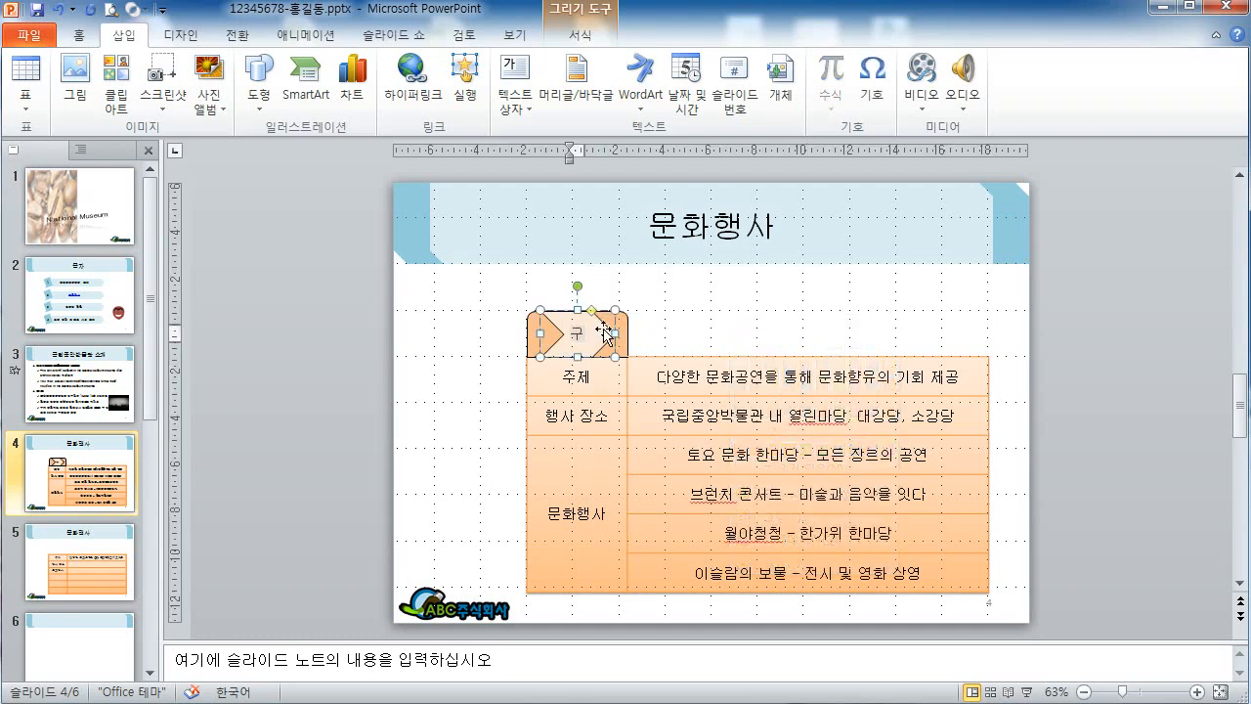
{"action": "key", "text": "Return"}
{"action": "type", "text": "분"}
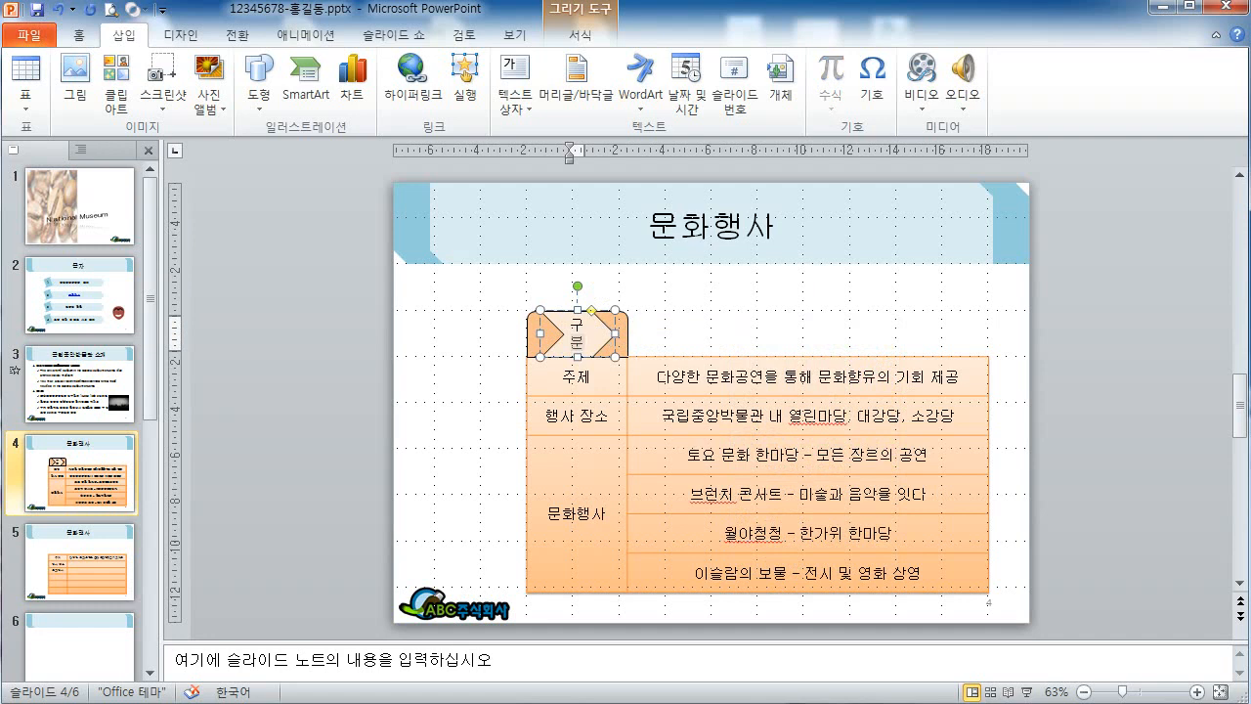
{"action": "left_click", "coordinate": [687, 325]}
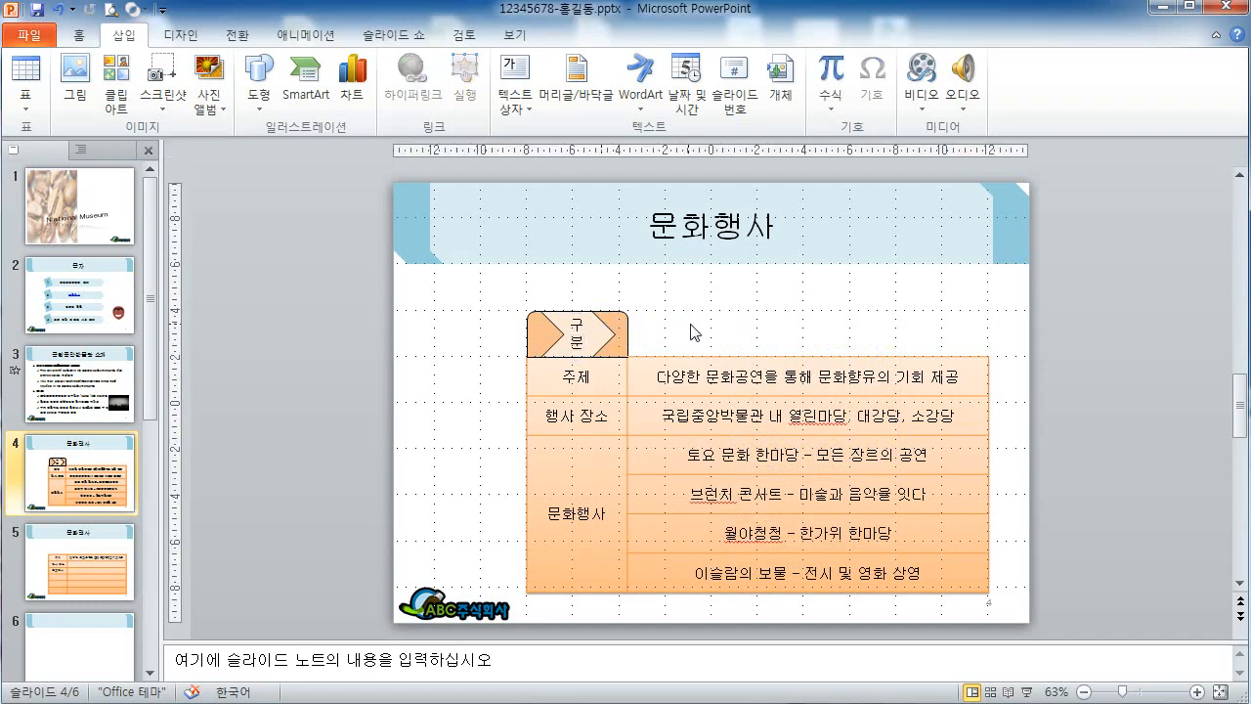
Duplicate the rounded header shape without its chevron, placing the copy level with it above the table's second column.
{"action": "left_click", "coordinate": [627, 329]}
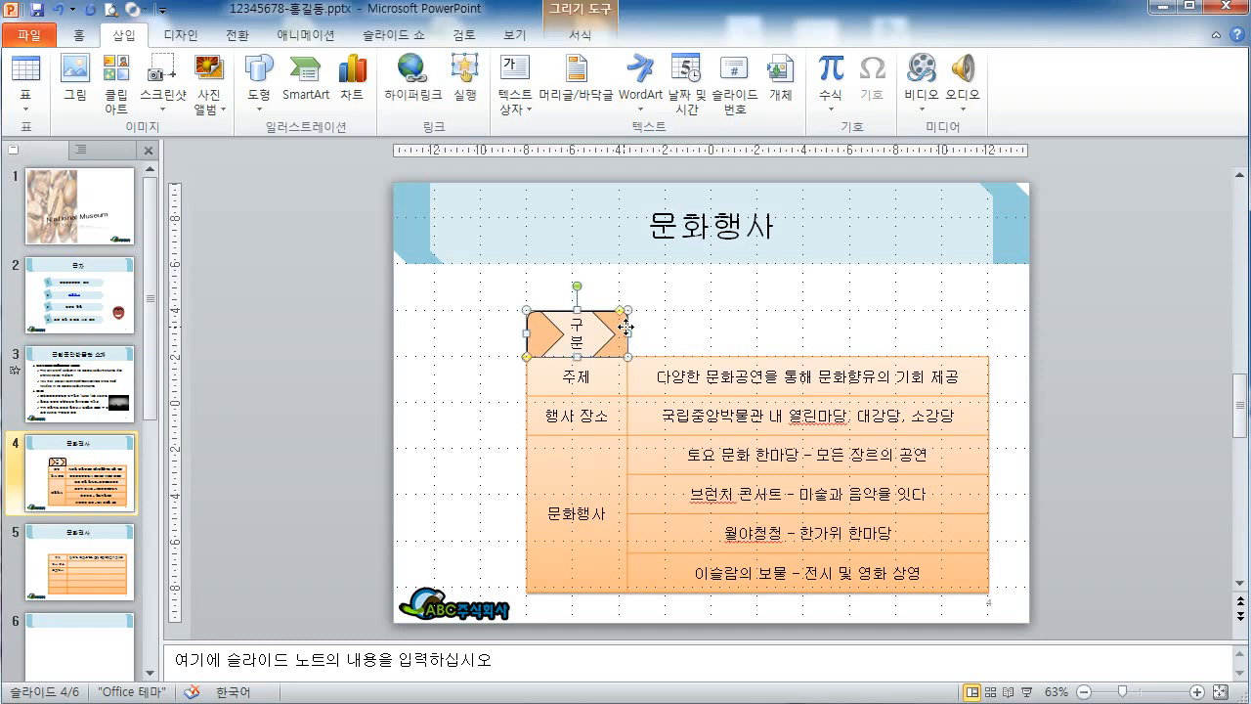
{"action": "left_click_drag", "start_coordinate": [627, 327], "coordinate": [768, 334]}
{"action": "left_click", "coordinate": [824, 340]}
{"action": "left_click", "coordinate": [740, 323]}
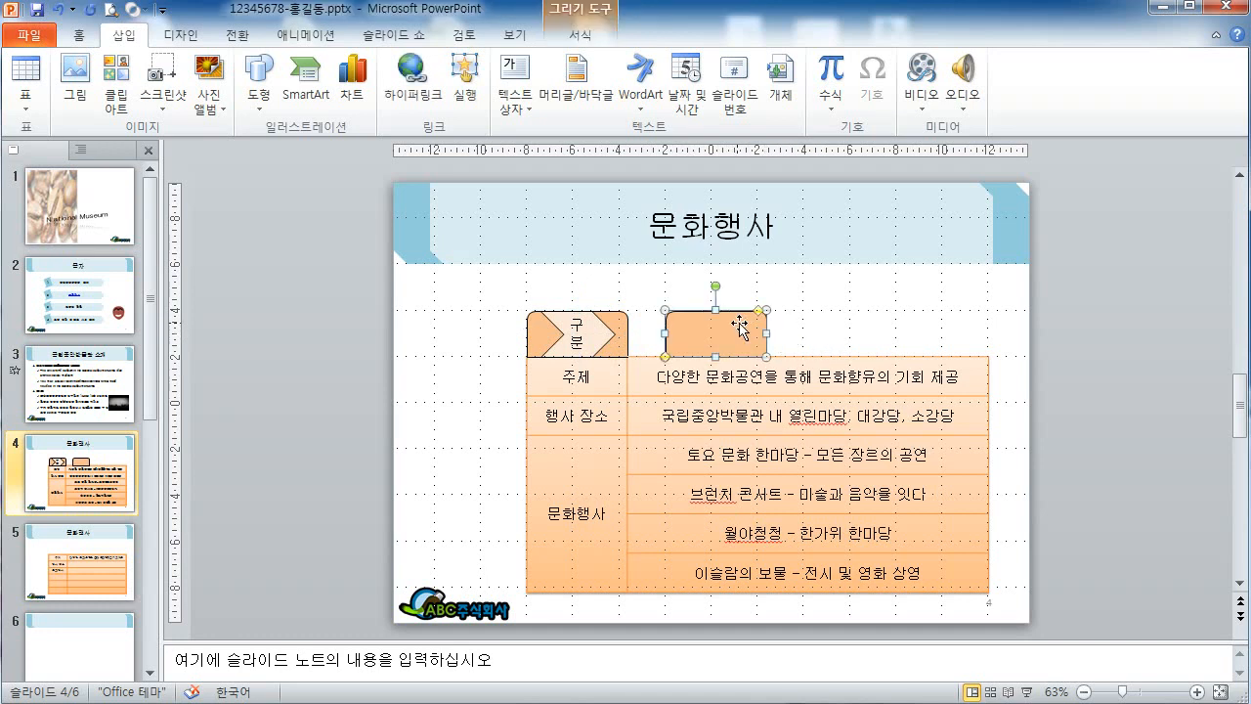
Check the cell width of the table's second column and compare it with the size of the copied header shape.
{"action": "left_click", "coordinate": [781, 376]}
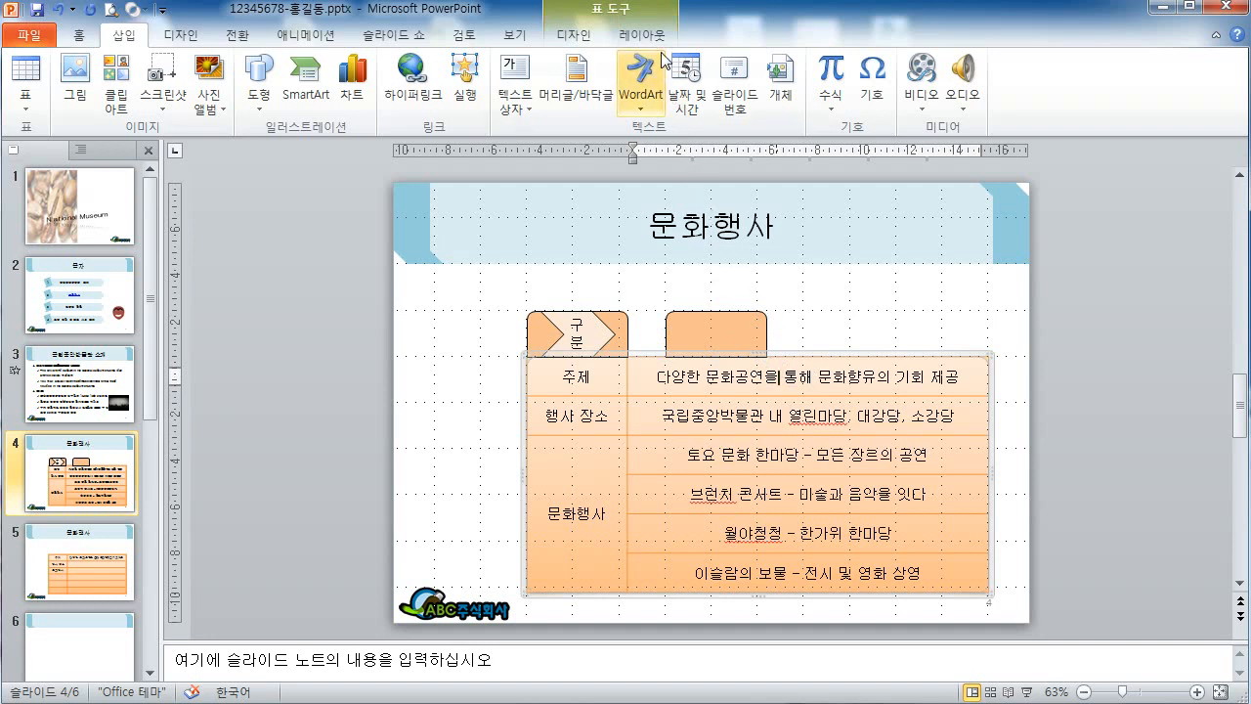
{"action": "left_click", "coordinate": [661, 39]}
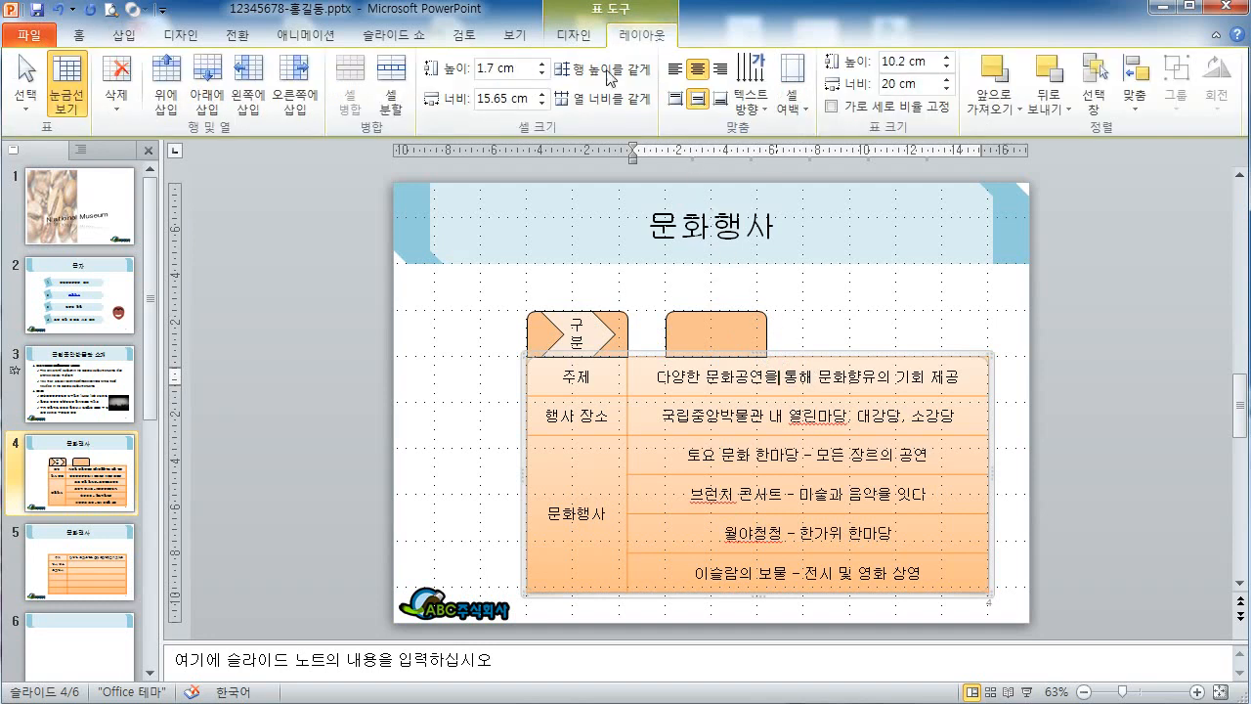
{"action": "left_click", "coordinate": [691, 329]}
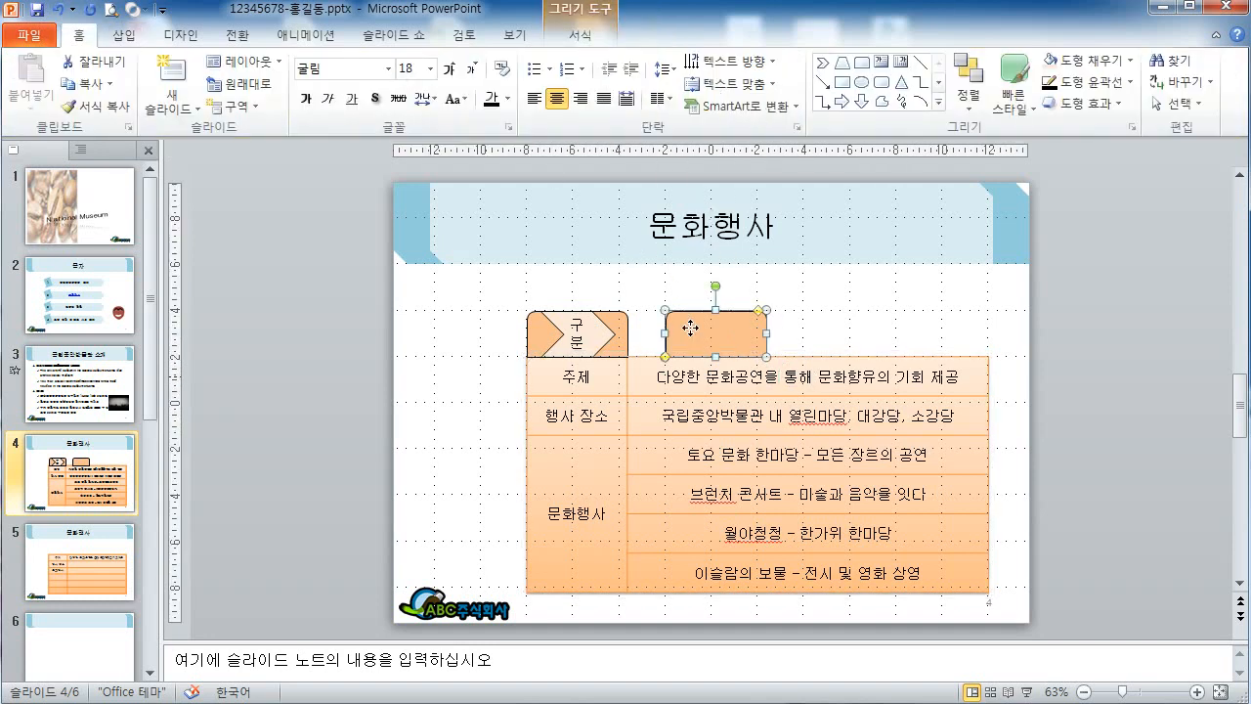
{"action": "left_click", "coordinate": [610, 41]}
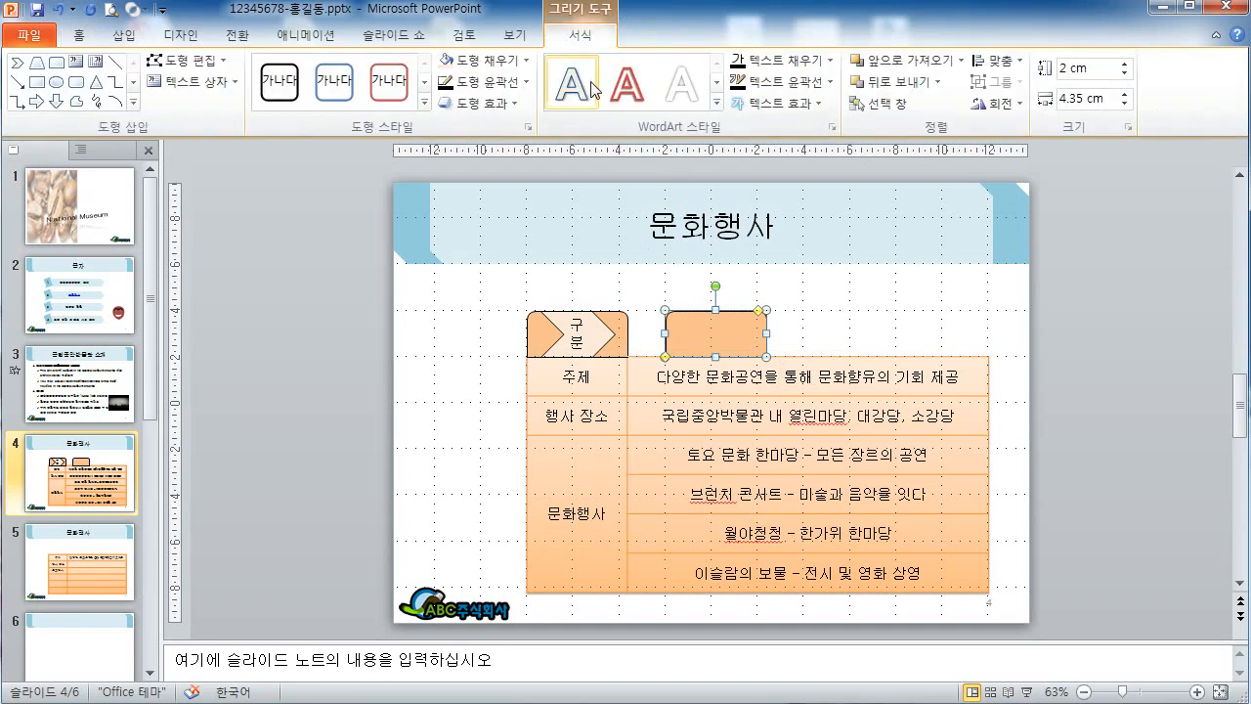
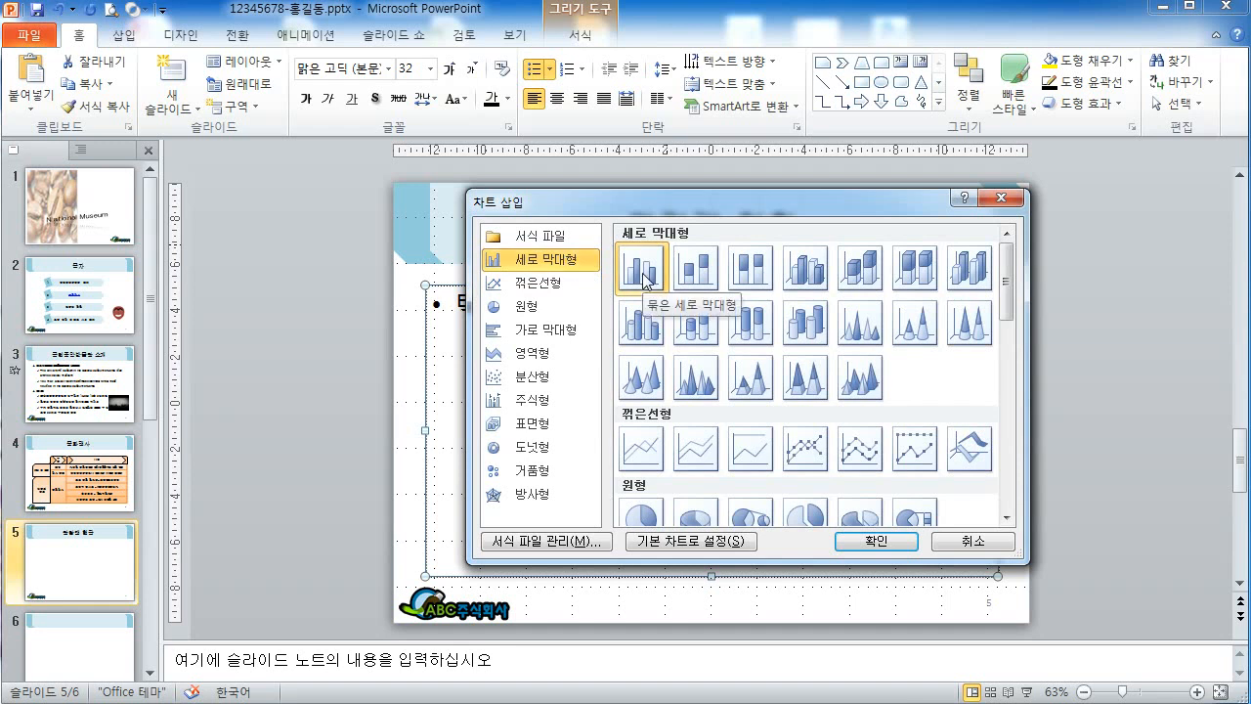
Insert a clustered column chart on slide 5 and name its first two categories 남자 and 여자 in cells A2 and A3.
{"action": "left_click", "coordinate": [856, 541]}
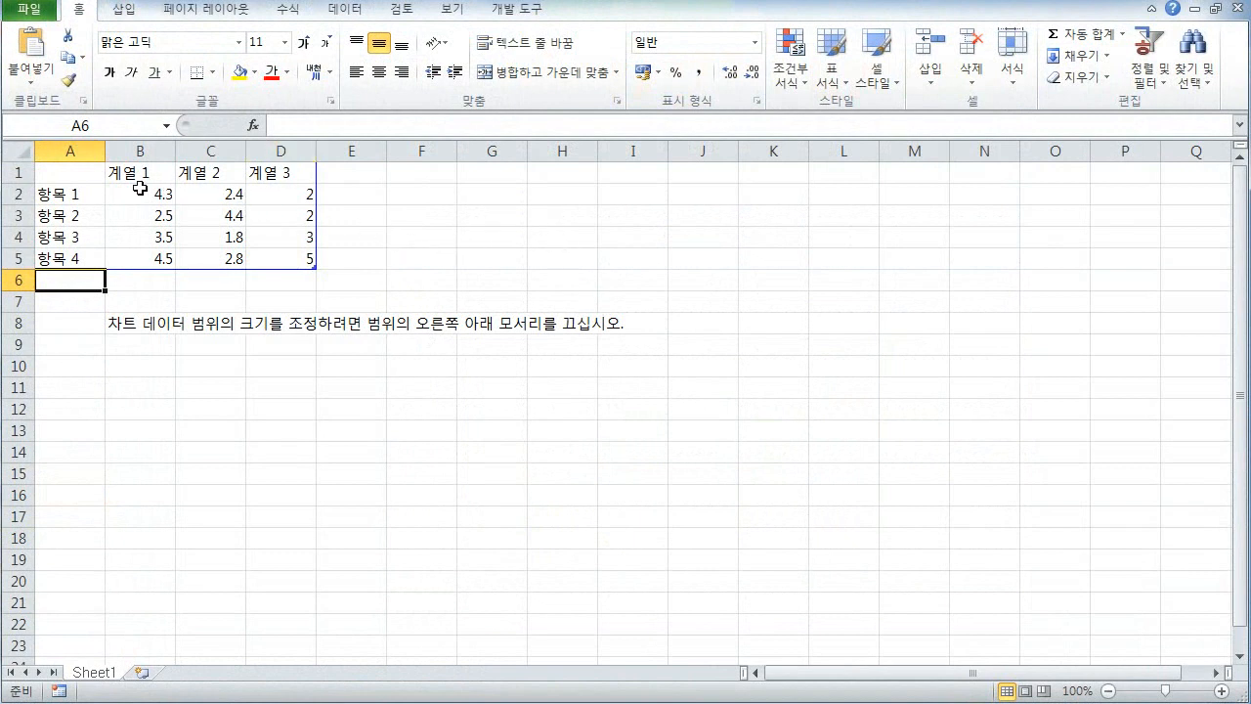
{"action": "left_click", "coordinate": [77, 188]}
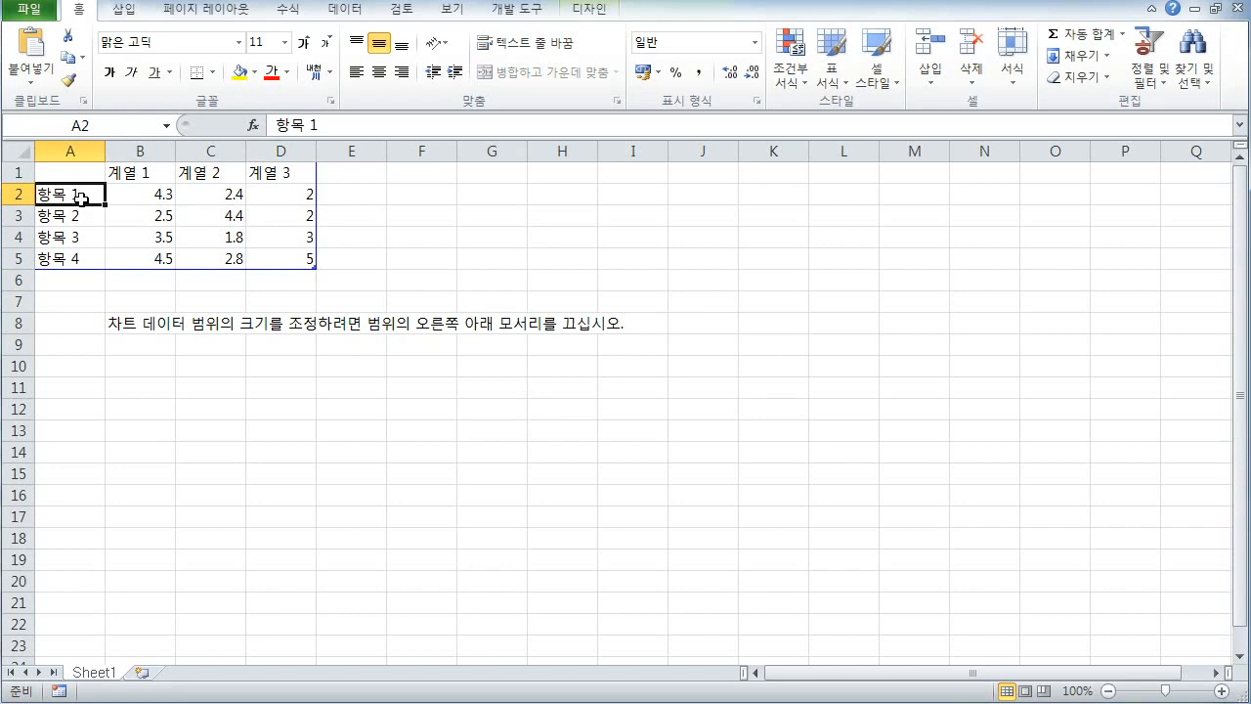
{"action": "type", "text": "ska"}
{"action": "key", "text": "BackSpace"}
{"action": "key", "text": "BackSpace"}
{"action": "key", "text": "BackSpace"}
{"action": "type", "text": "남"}
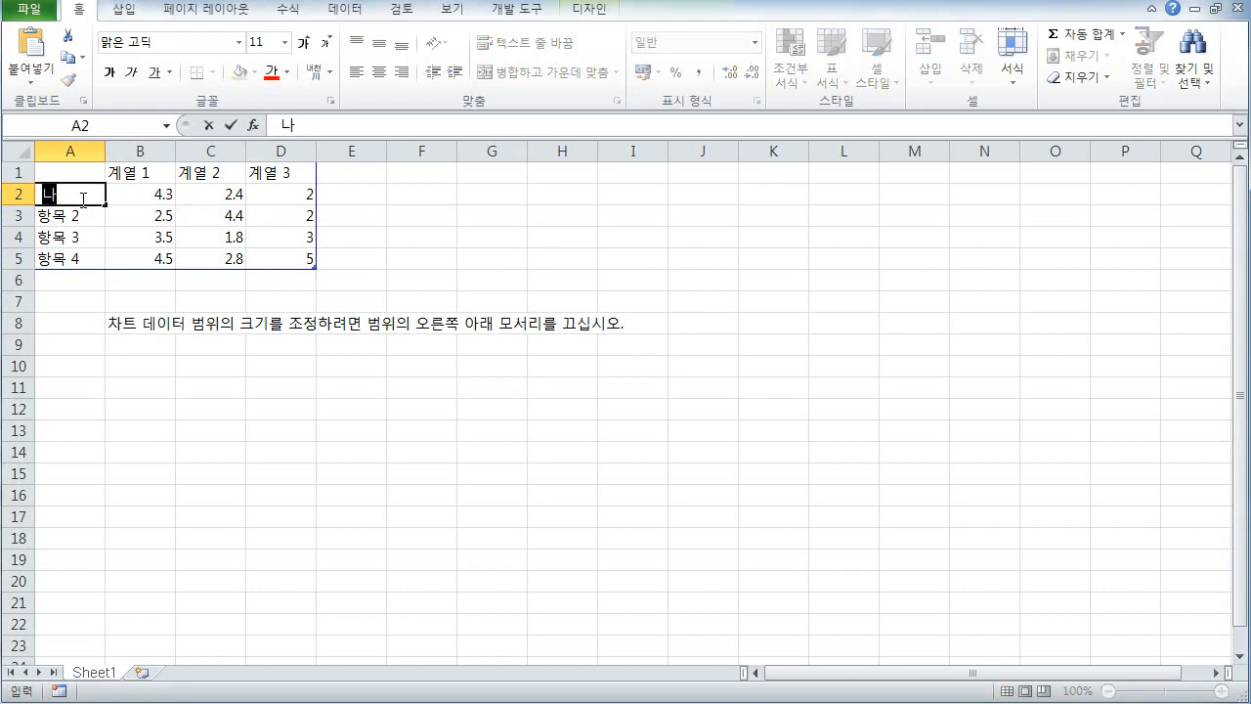
{"action": "type", "text": "자"}
{"action": "key", "text": "Return"}
{"action": "type", "text": "여자"}
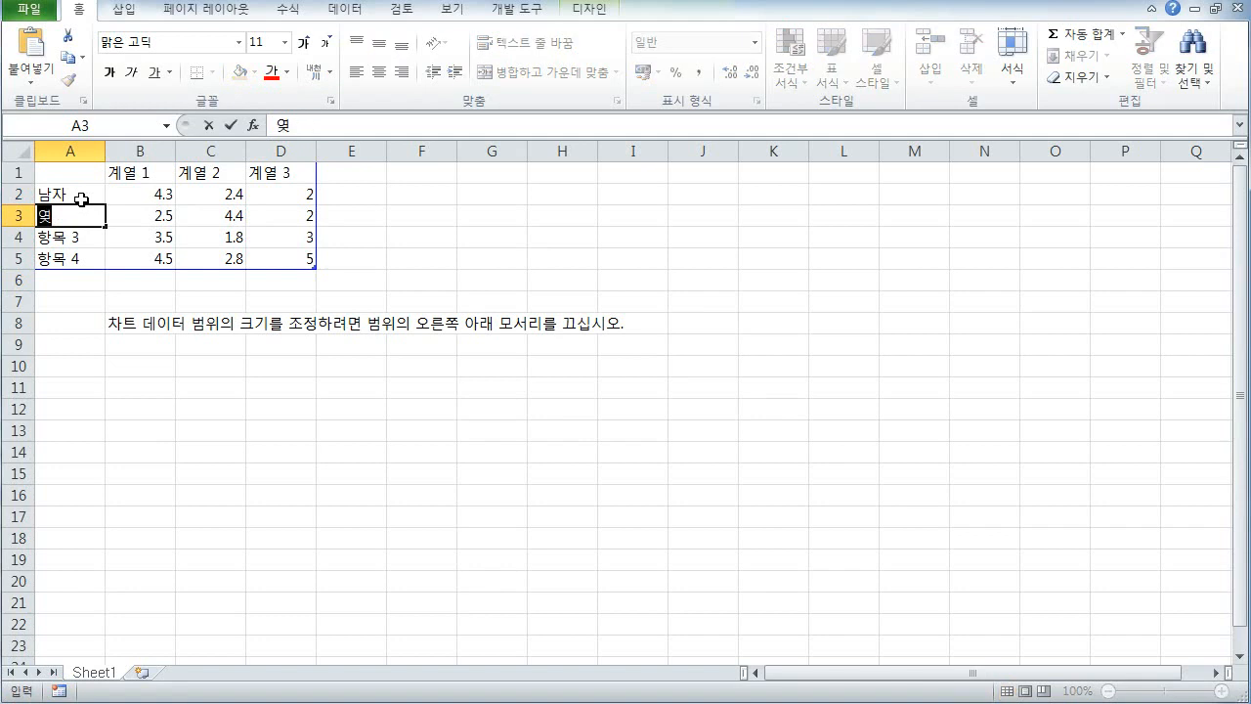
{"action": "key", "text": "Tab"}
Enter the column headers 3월, 5월, 6월, 7월 and 10월 in cells B1 to F1 of the chart data.
{"action": "key", "text": "Up"}
{"action": "key", "text": "Up"}
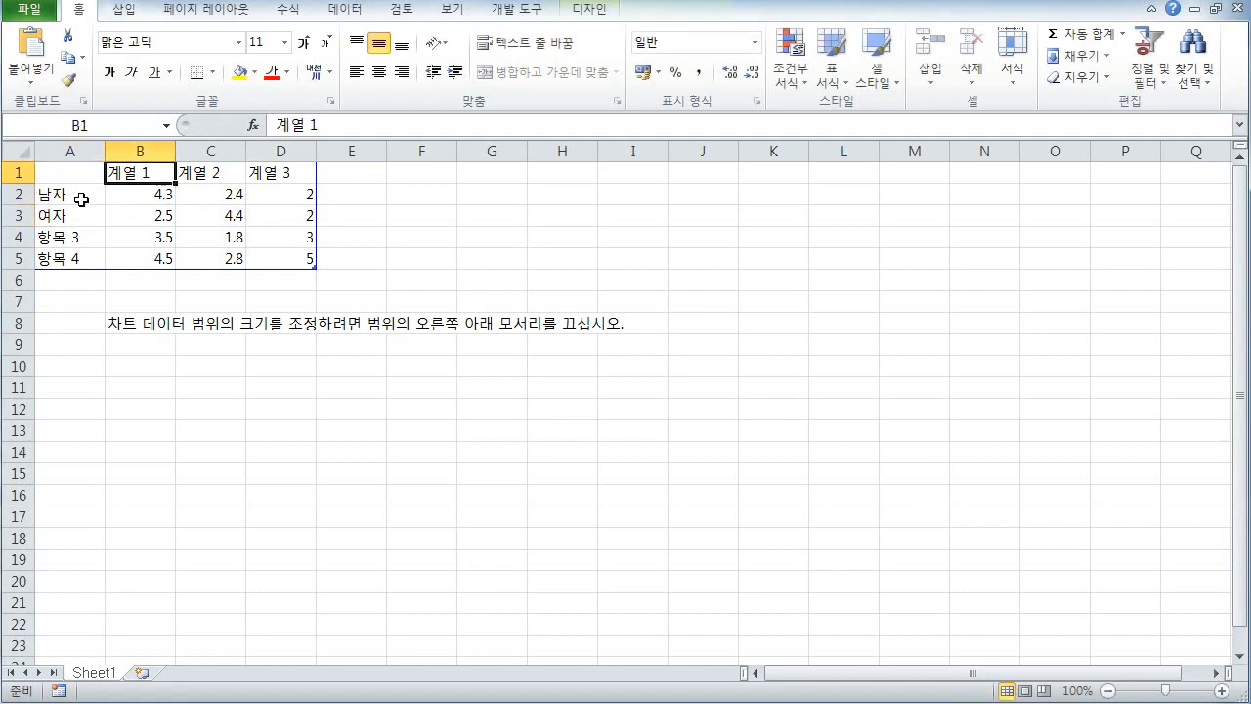
{"action": "type", "text": "3월"}
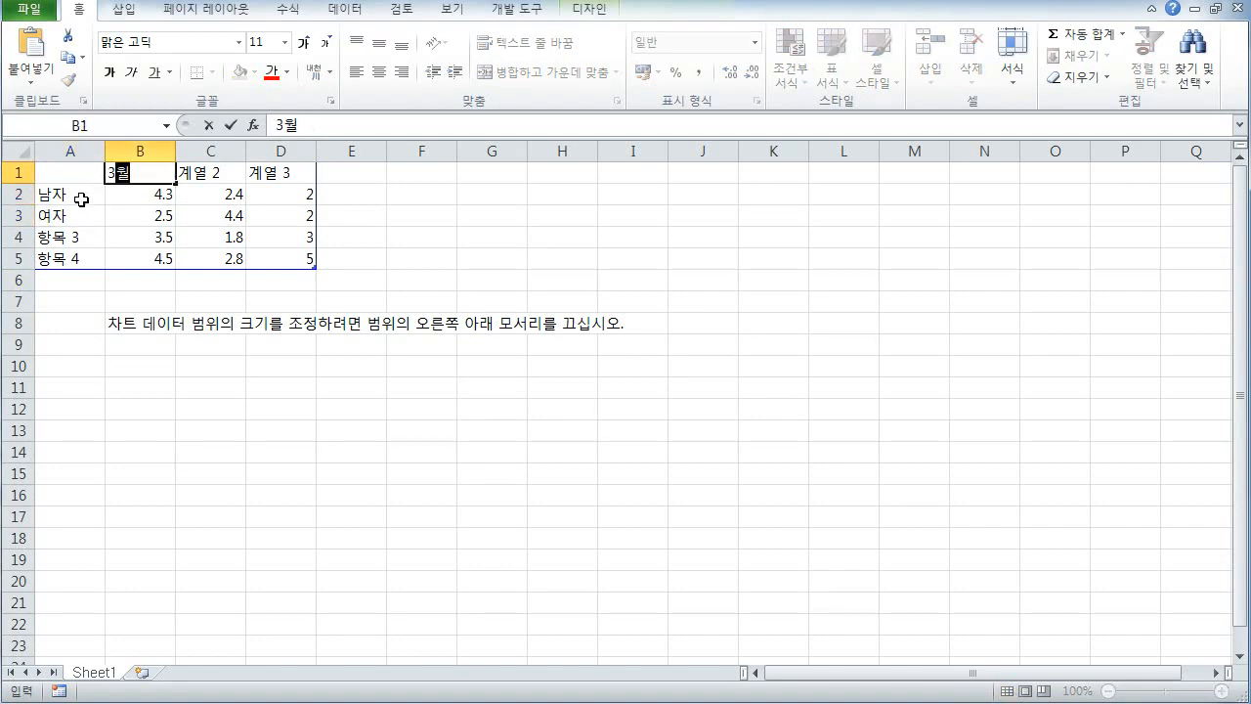
{"action": "key", "text": "Tab"}
{"action": "type", "text": "5월"}
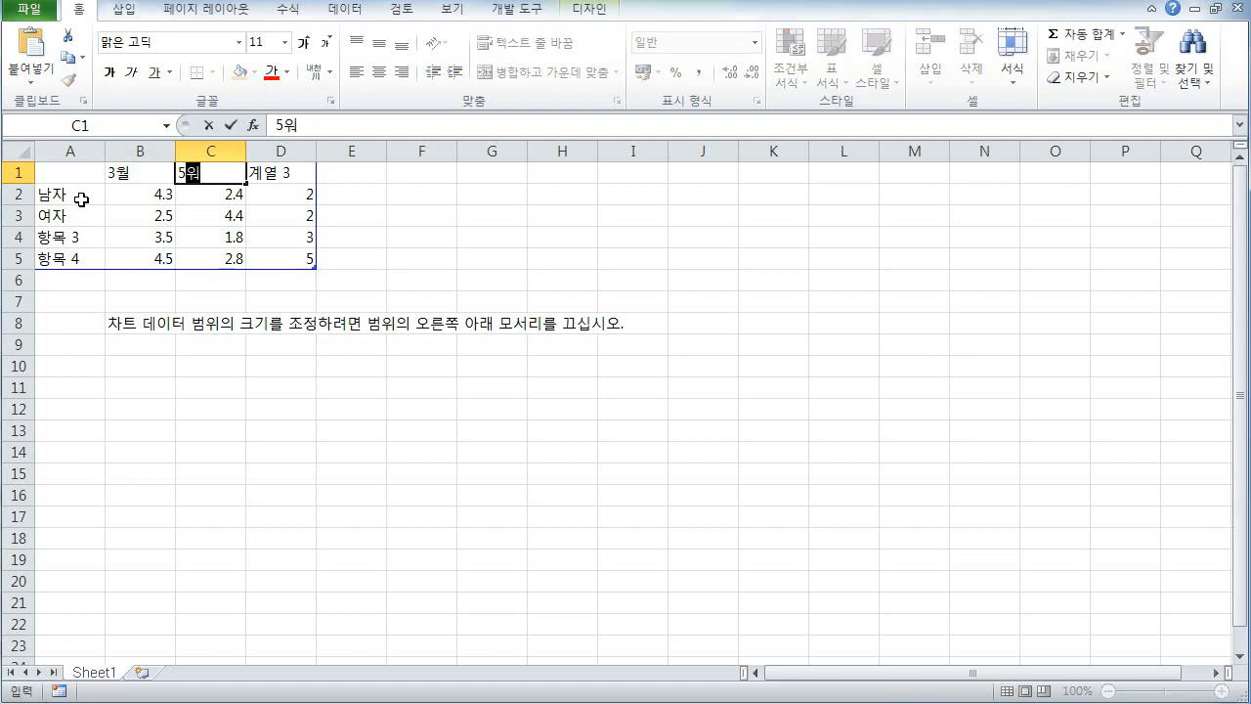
{"action": "key", "text": "Tab"}
{"action": "type", "text": "6월"}
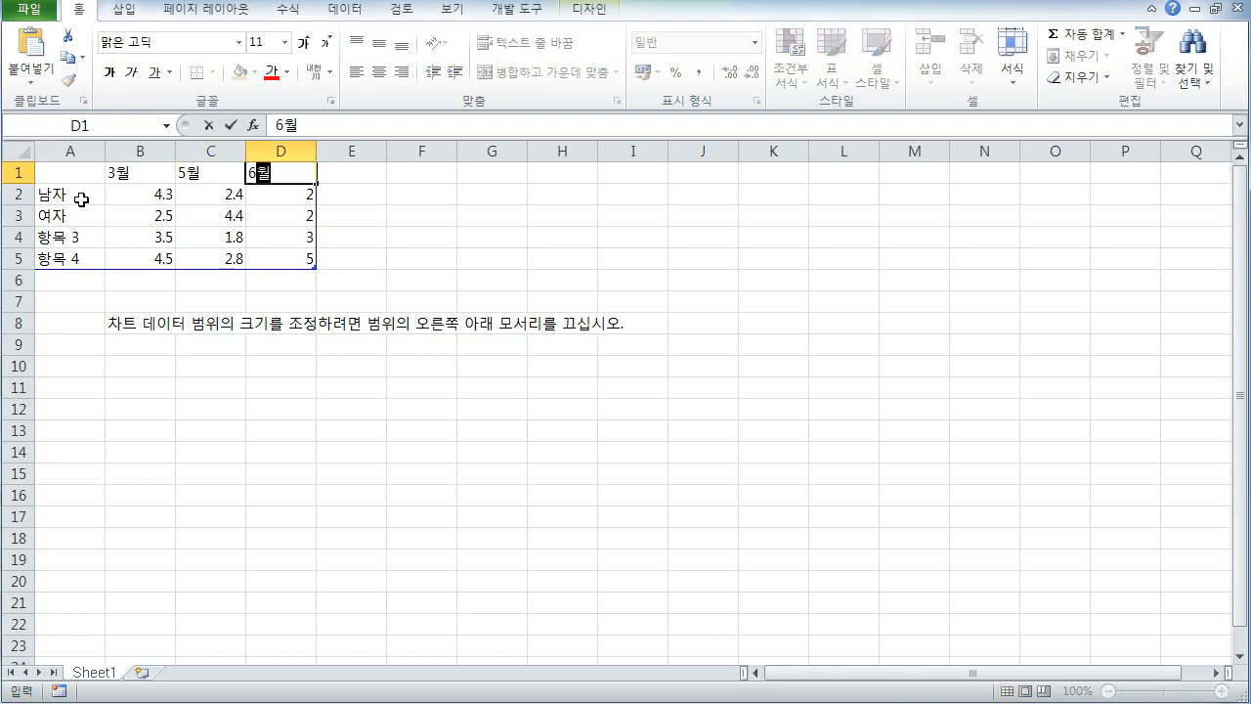
{"action": "key", "text": "Tab"}
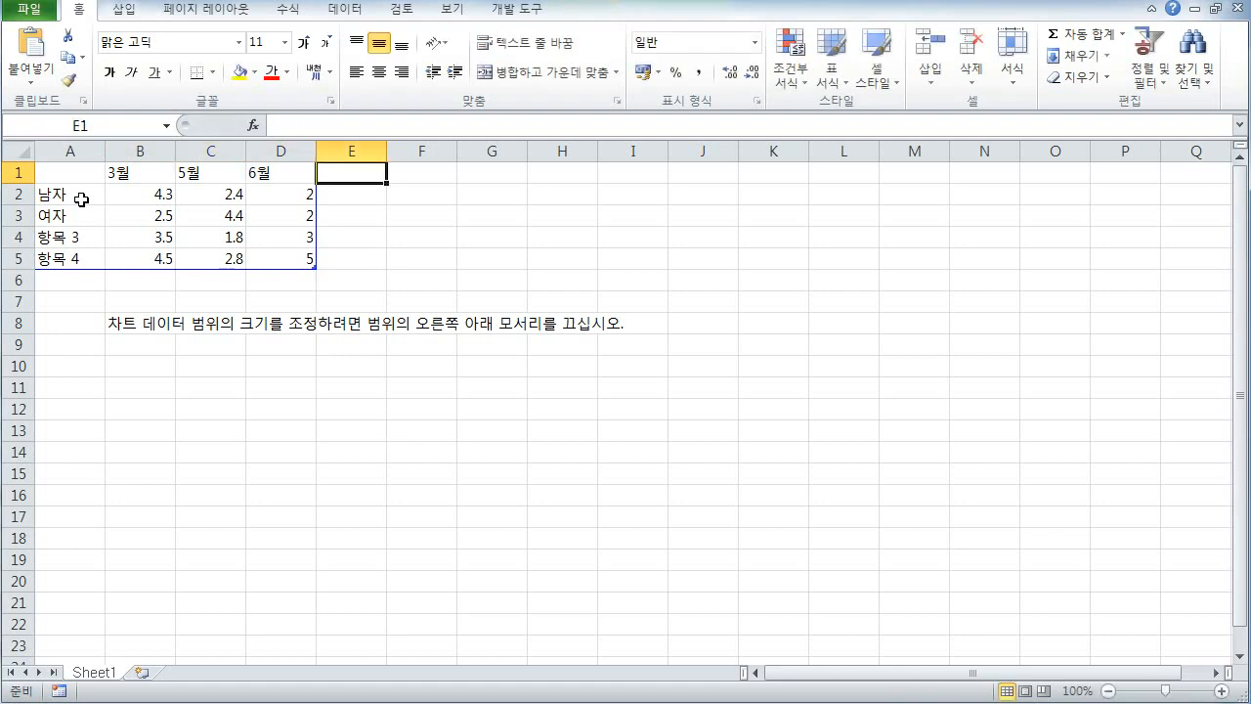
{"action": "type", "text": "7월"}
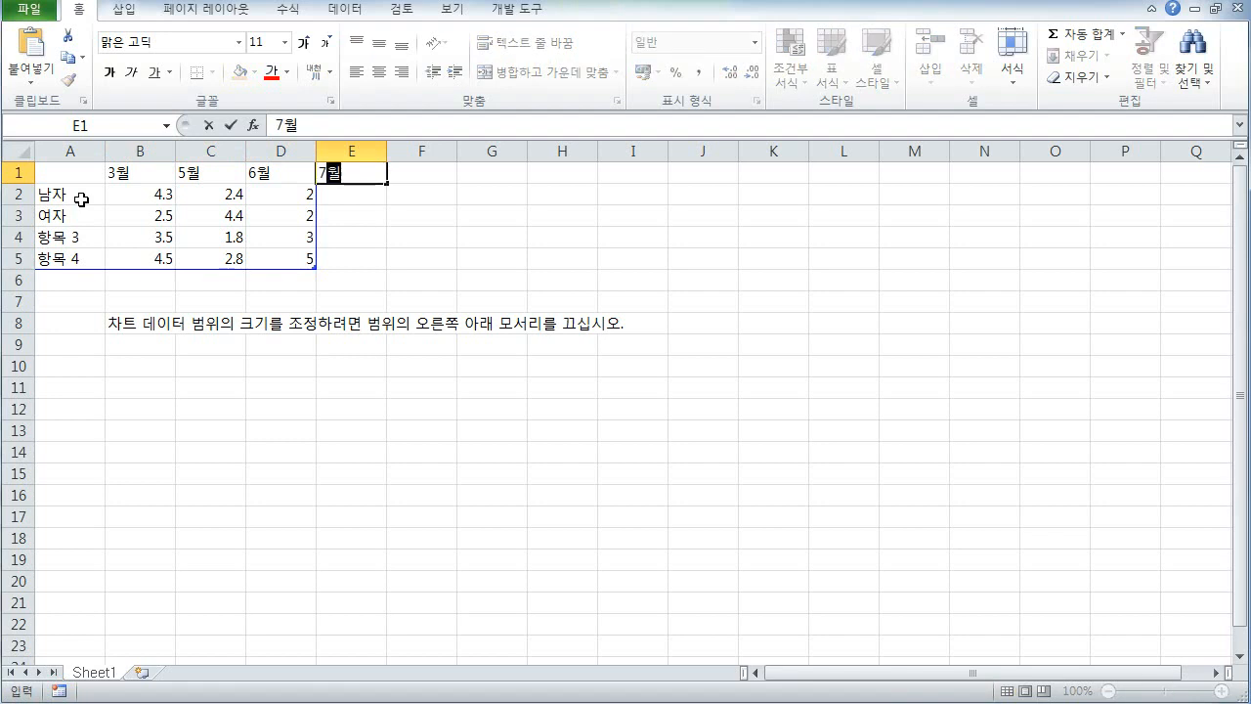
{"action": "key", "text": "Tab"}
{"action": "type", "text": "1"}
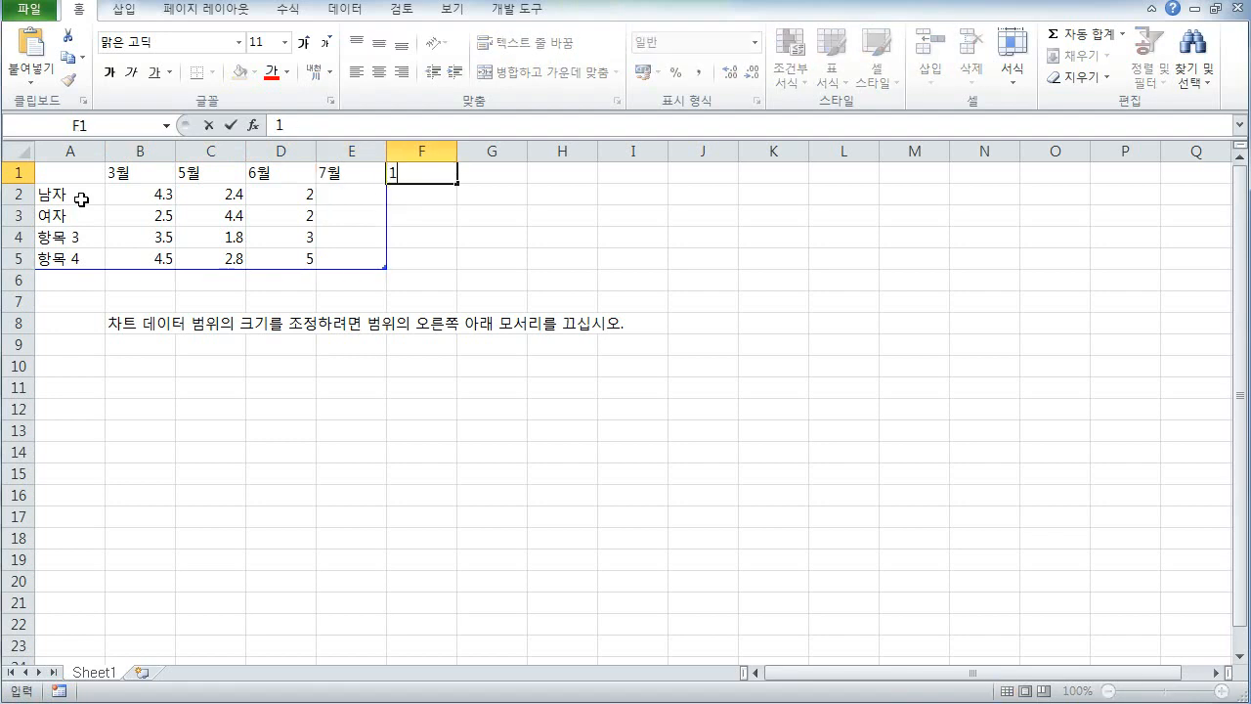
{"action": "type", "text": "0월"}
{"action": "key", "text": "Return"}
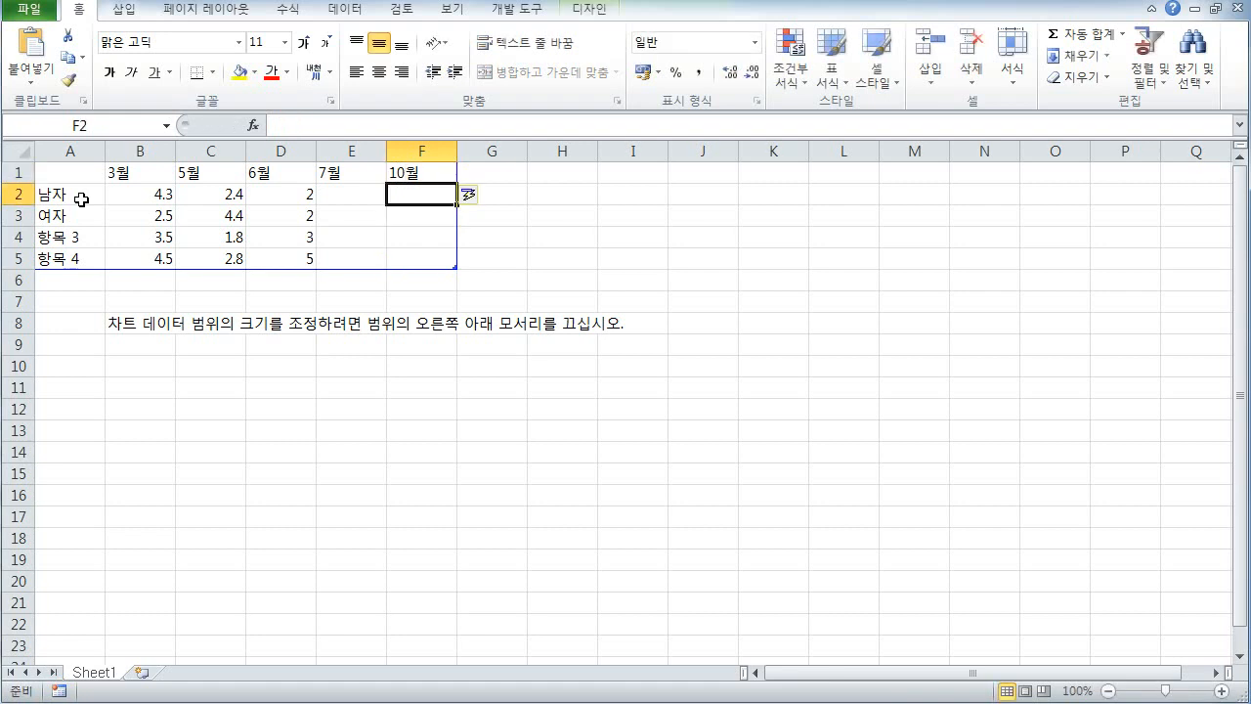
Fill the 남자 row, cells B2 to F2, with 3090, 3383, 3879, 4124 and 4127.
{"action": "key", "text": "Left"}
{"action": "key", "text": "Left"}
{"action": "key", "text": "Left"}
{"action": "key", "text": "Left"}
{"action": "type", "text": "3"}
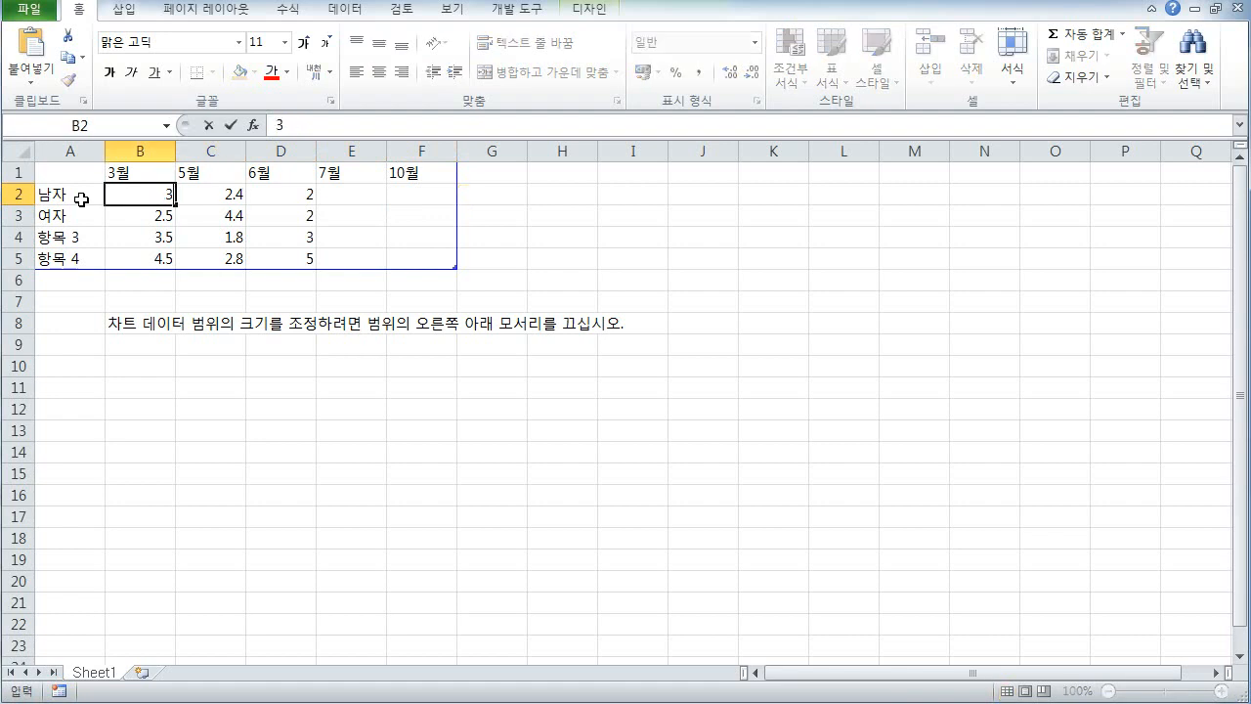
{"action": "type", "text": "090"}
{"action": "key", "text": "Tab"}
{"action": "type", "text": "3"}
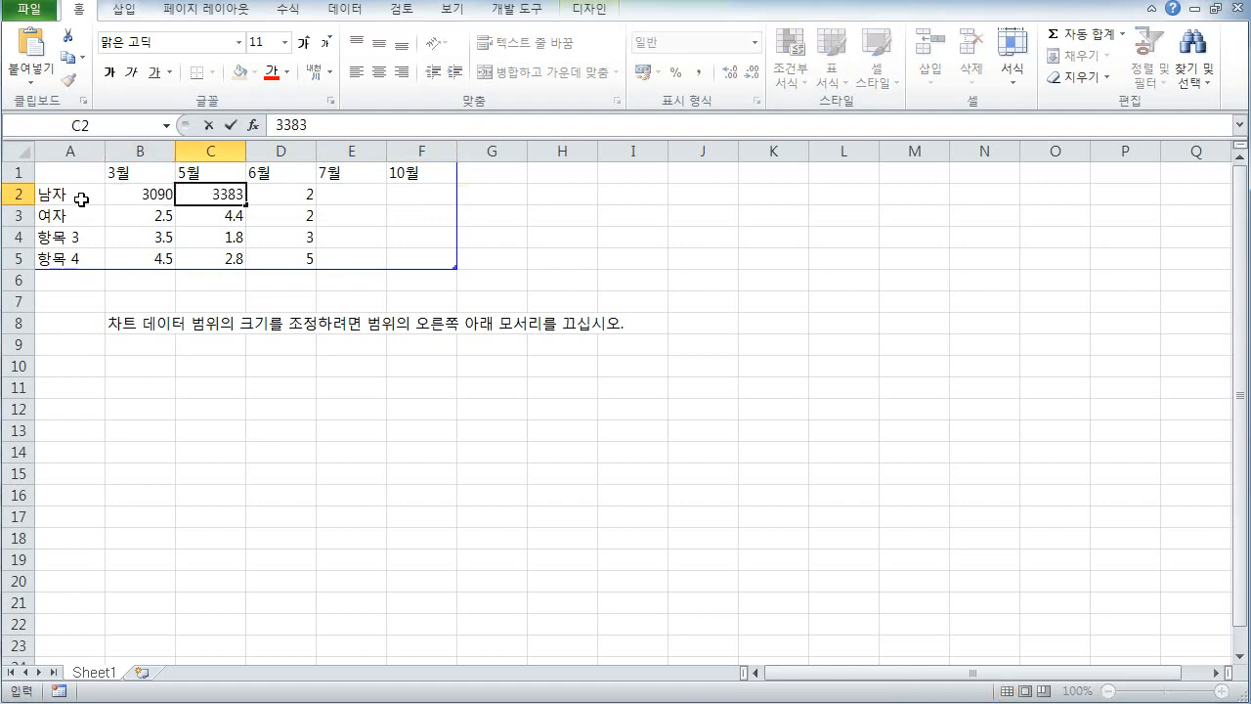
{"action": "key", "text": "Tab"}
{"action": "type", "text": "3879"}
{"action": "key", "text": "Tab"}
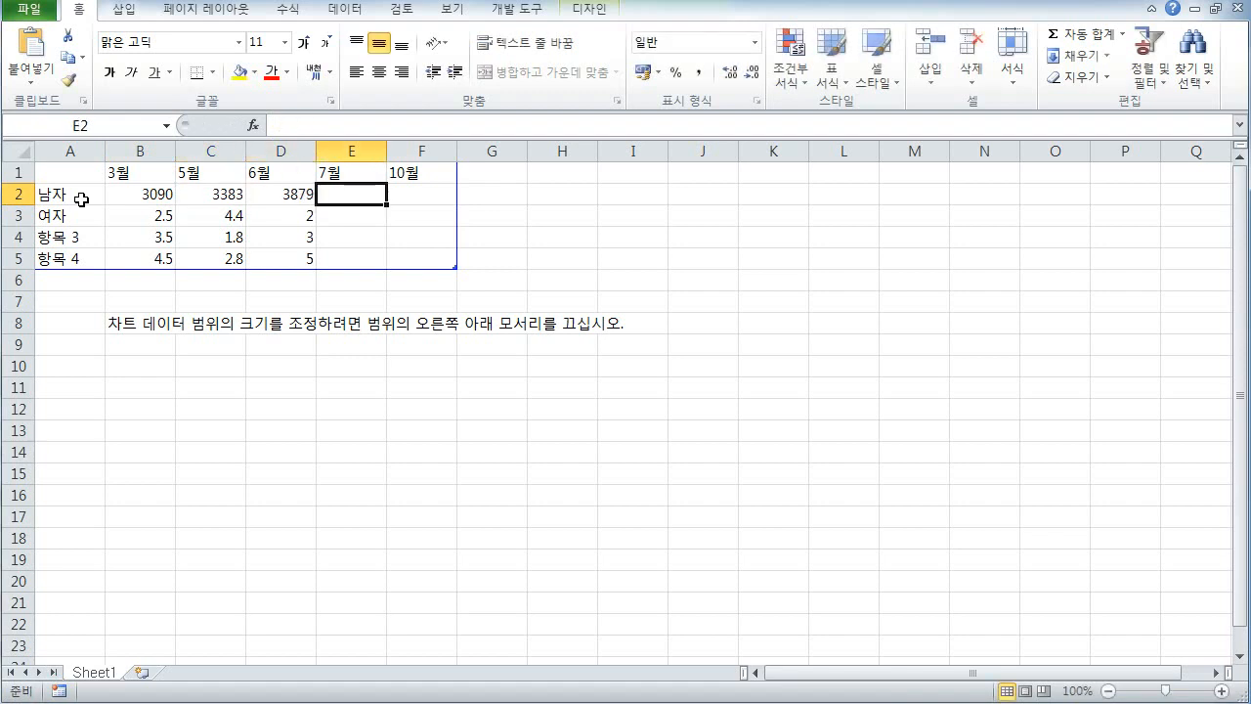
{"action": "type", "text": "4124"}
{"action": "key", "text": "Tab"}
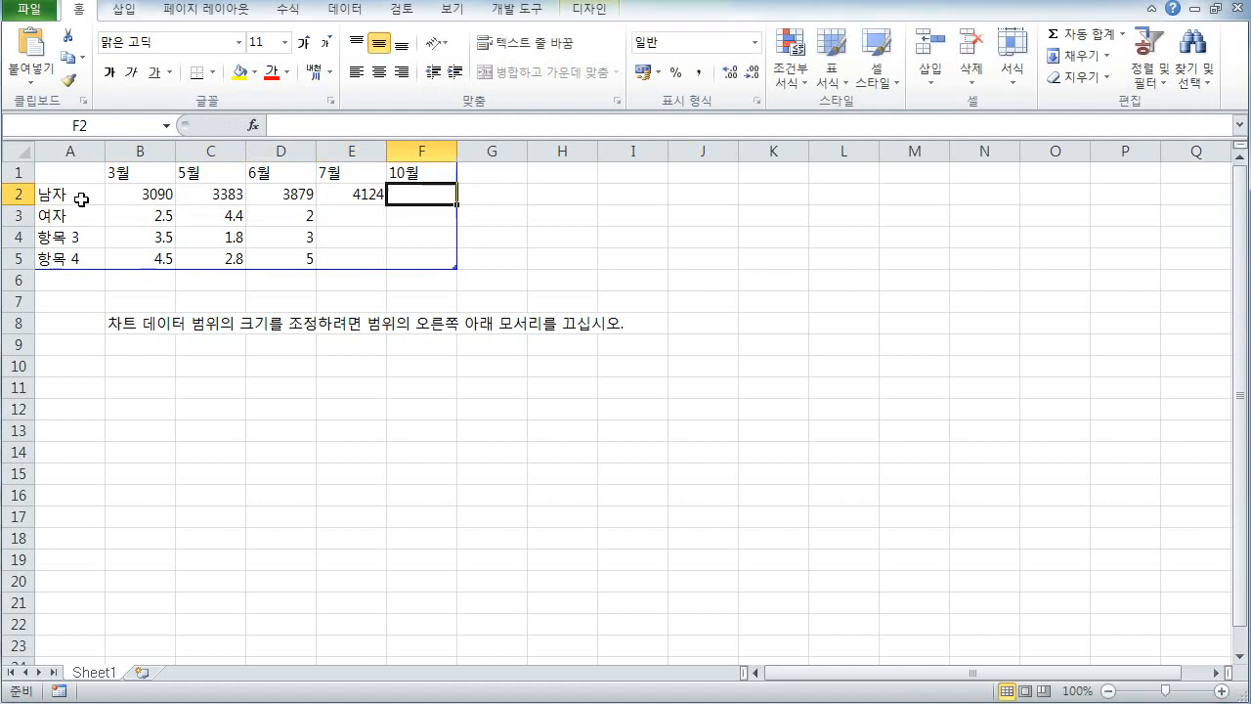
{"action": "type", "text": "4127"}
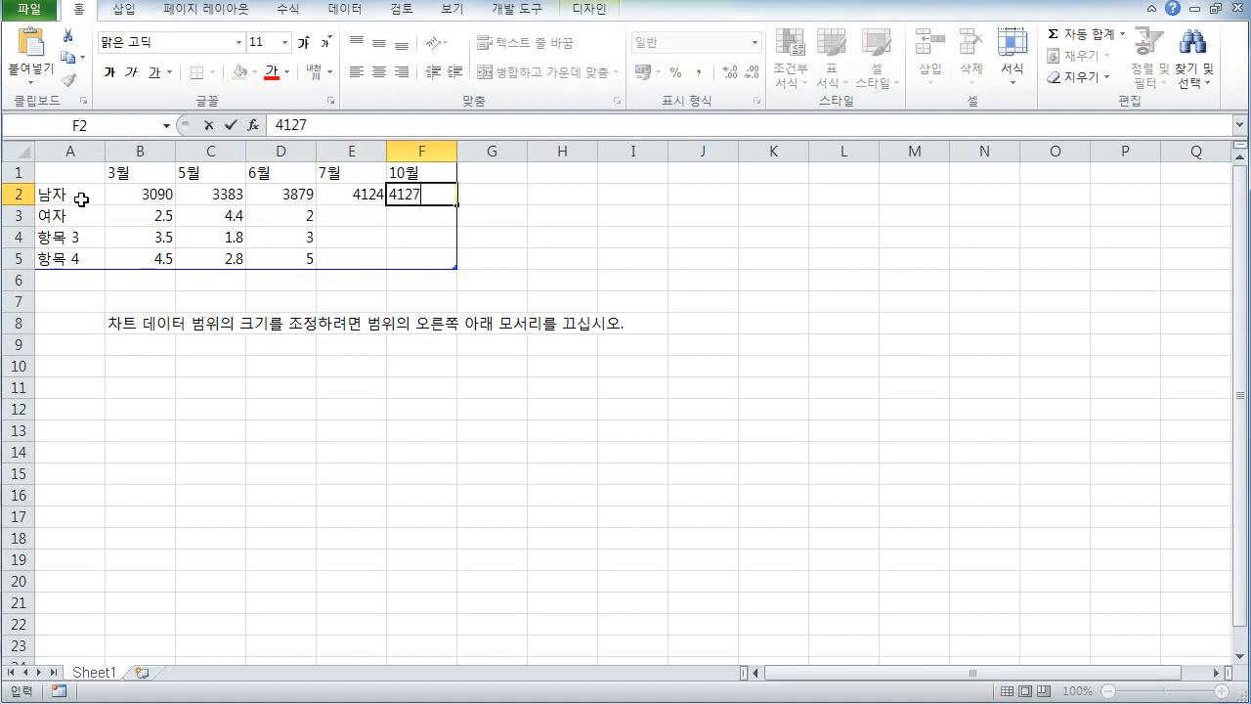
{"action": "key", "text": "Return"}
Fill the 여자 row, cells B3 to F3, with 4033, 4410, 4446, 4134 and 4055.
{"action": "key", "text": "Left"}
{"action": "key", "text": "Left"}
{"action": "key", "text": "Left"}
{"action": "key", "text": "Left"}
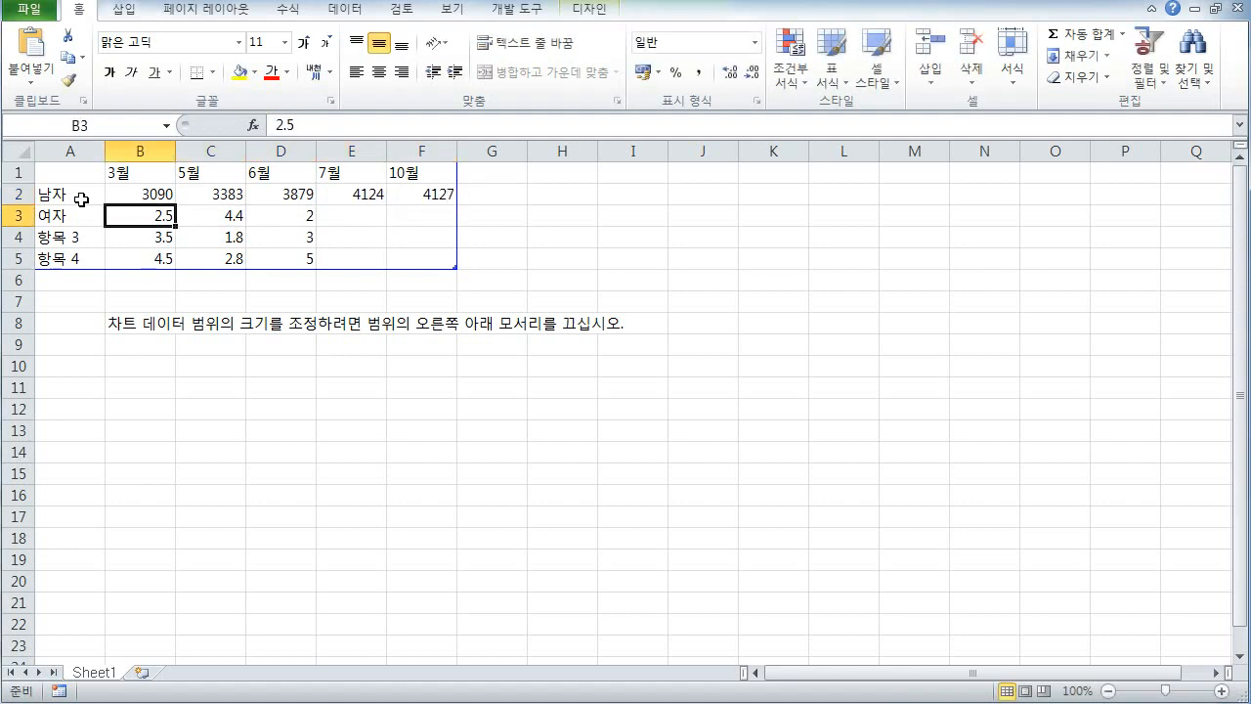
{"action": "type", "text": "4033"}
{"action": "key", "text": "Tab"}
{"action": "type", "text": "4410"}
{"action": "key", "text": "Tab"}
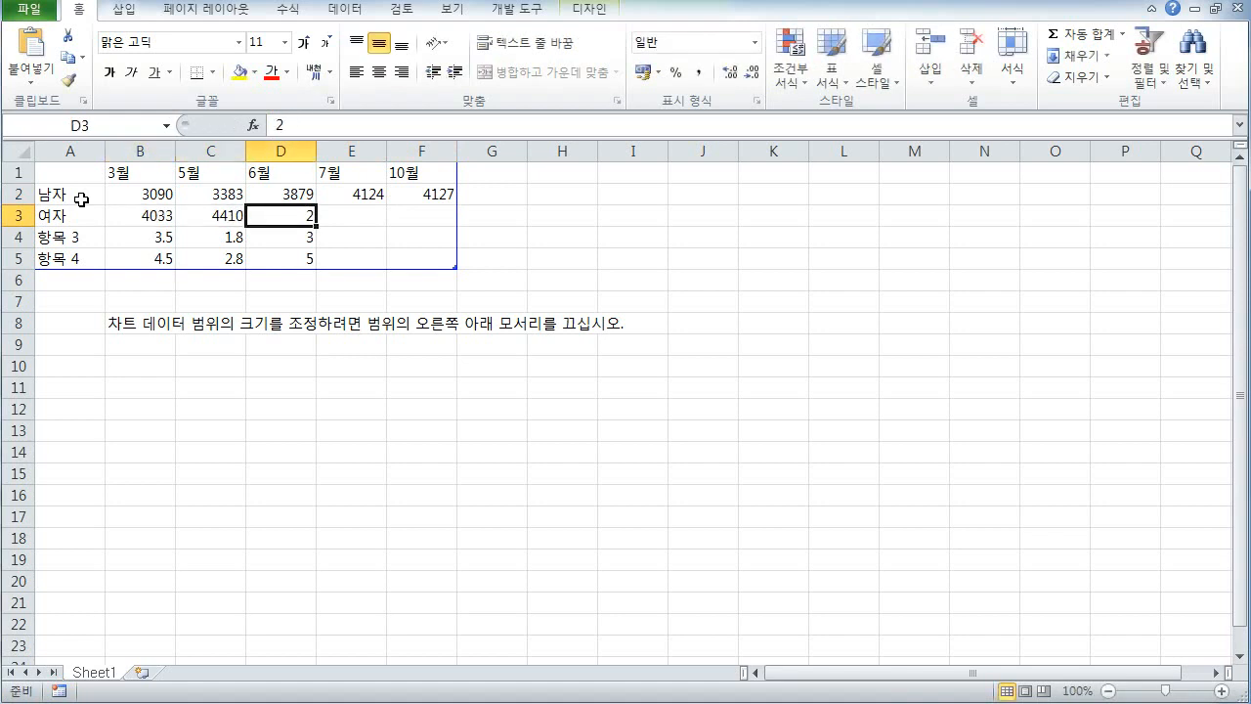
{"action": "type", "text": "44"}
{"action": "key", "text": "Tab"}
{"action": "type", "text": "4134"}
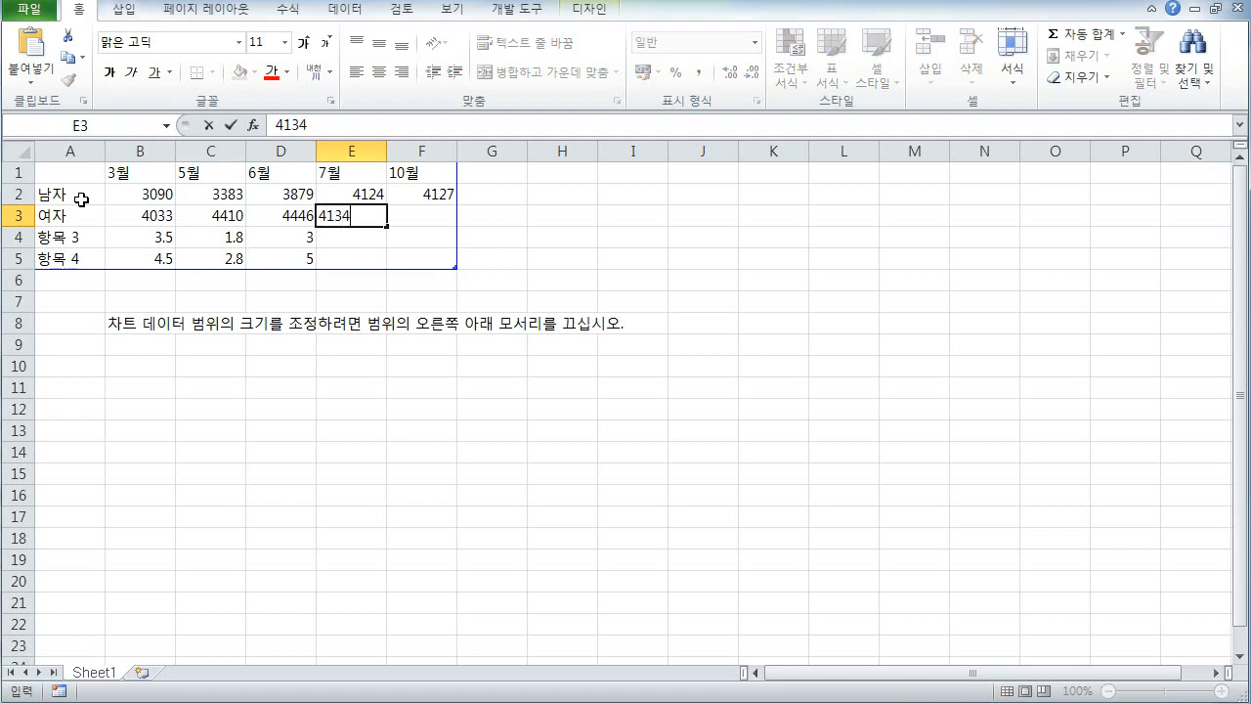
{"action": "key", "text": "Tab"}
{"action": "type", "text": "4055"}
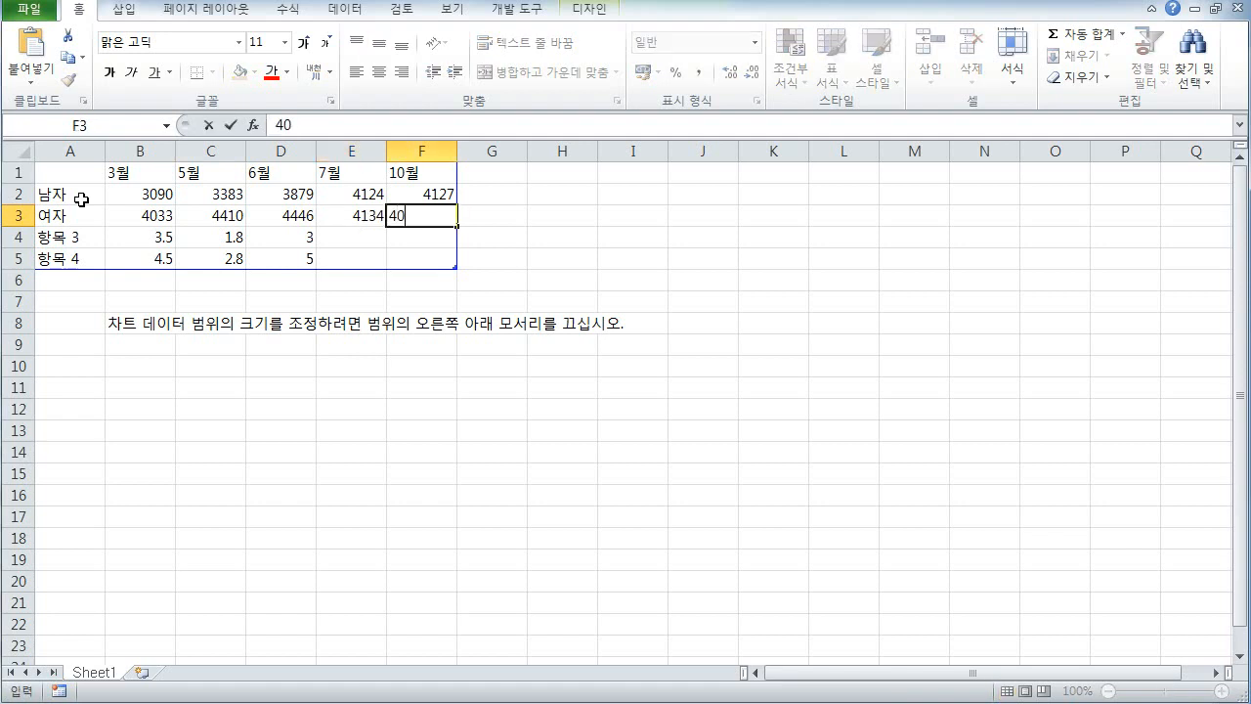
Shrink the chart data range to A1:F3, leaving out the 항목 3 and 항목 4 rows, and close the data sheet.
{"action": "left_click", "coordinate": [480, 278]}
{"action": "left_click", "coordinate": [570, 278]}
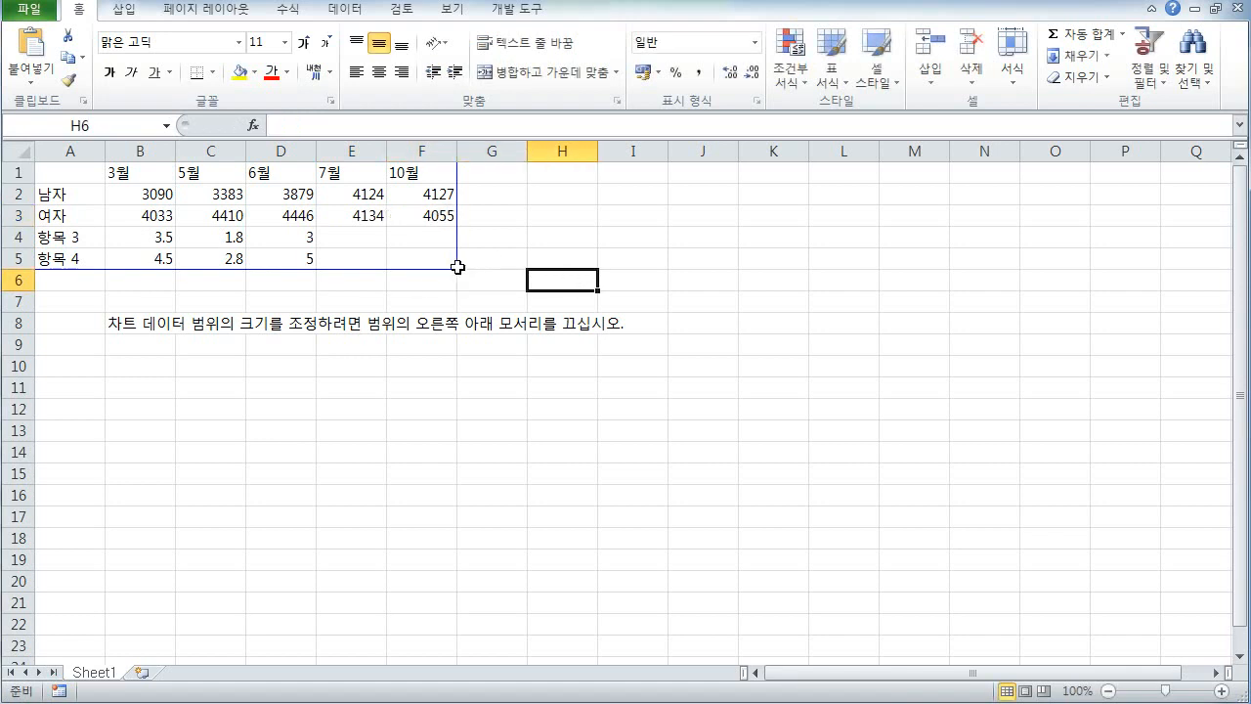
{"action": "left_click_drag", "start_coordinate": [455, 265], "coordinate": [461, 229]}
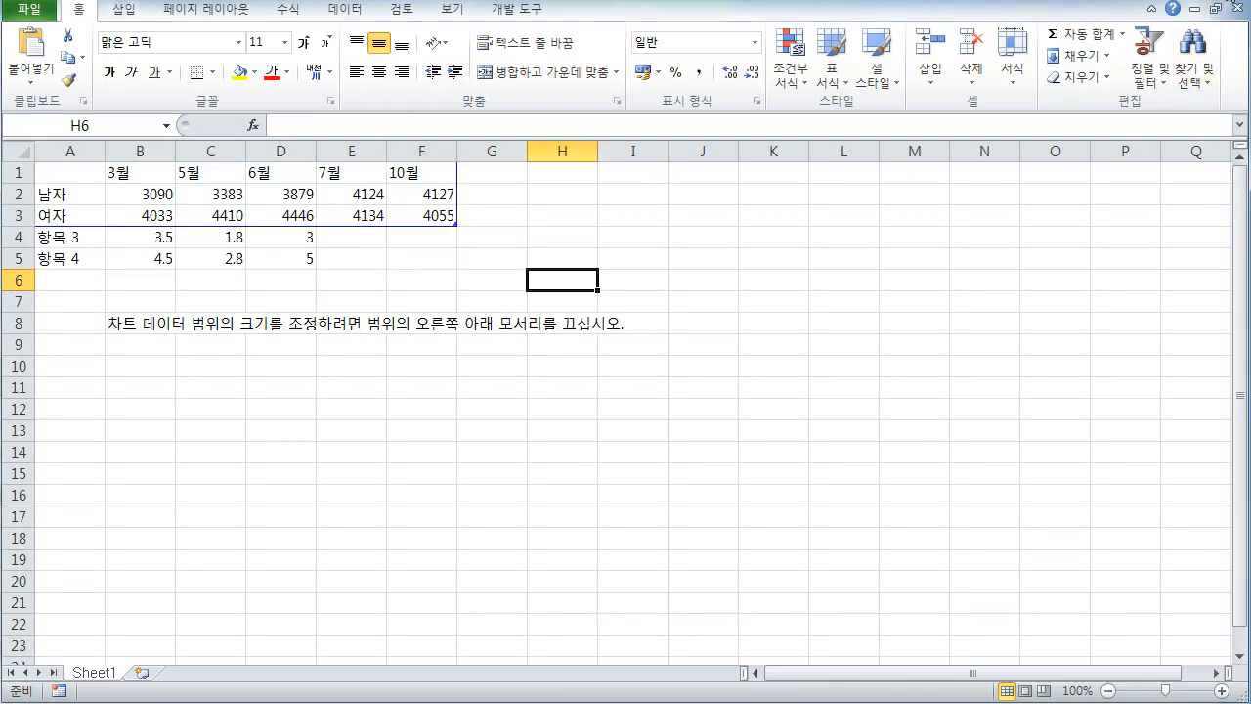
{"action": "left_click", "coordinate": [1240, 8]}
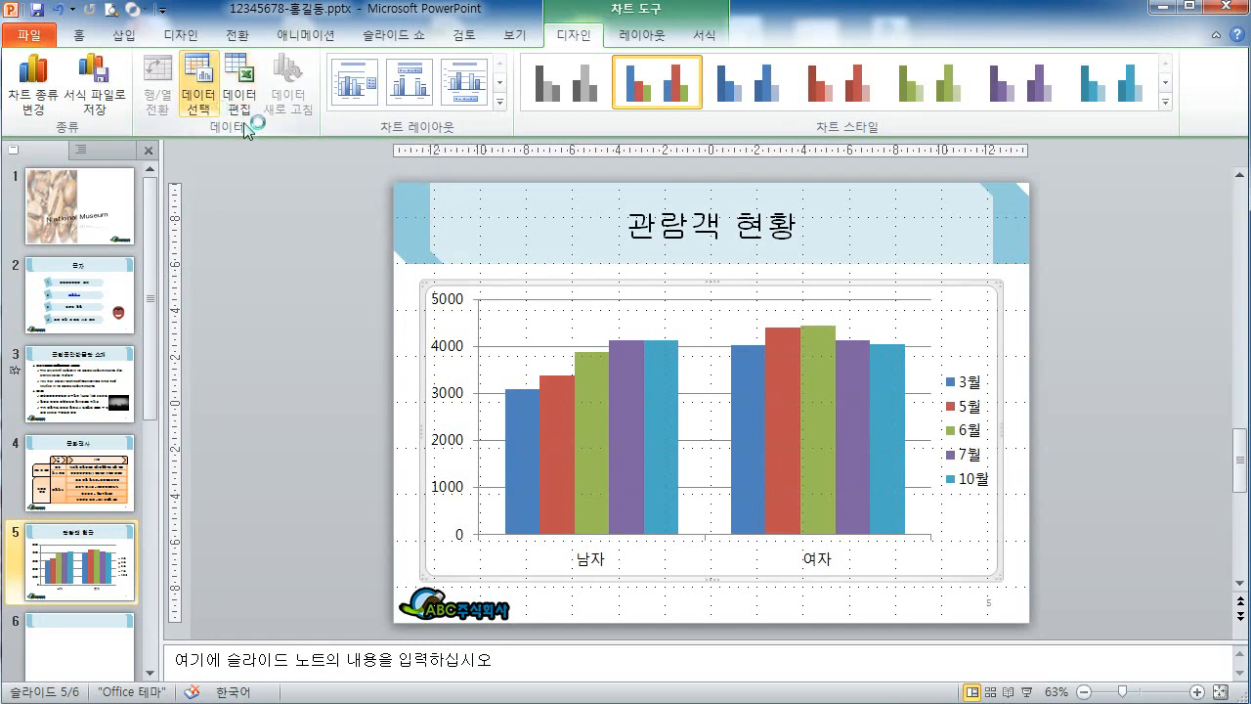
Swap the chart's rows and columns so the months form the categories and 남자 and 여자 the series, then close the data sheet.
{"action": "left_click", "coordinate": [219, 111]}
{"action": "left_click", "coordinate": [733, 147]}
{"action": "left_click", "coordinate": [864, 334]}
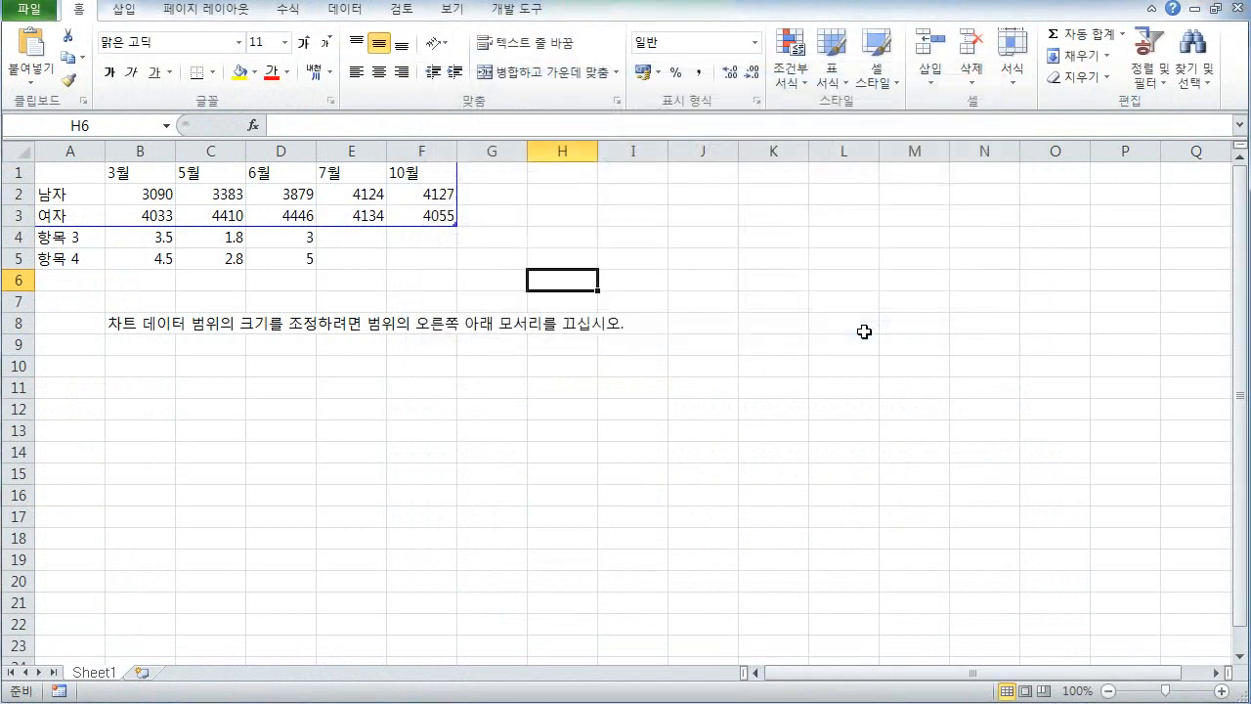
{"action": "left_click", "coordinate": [1237, 9]}
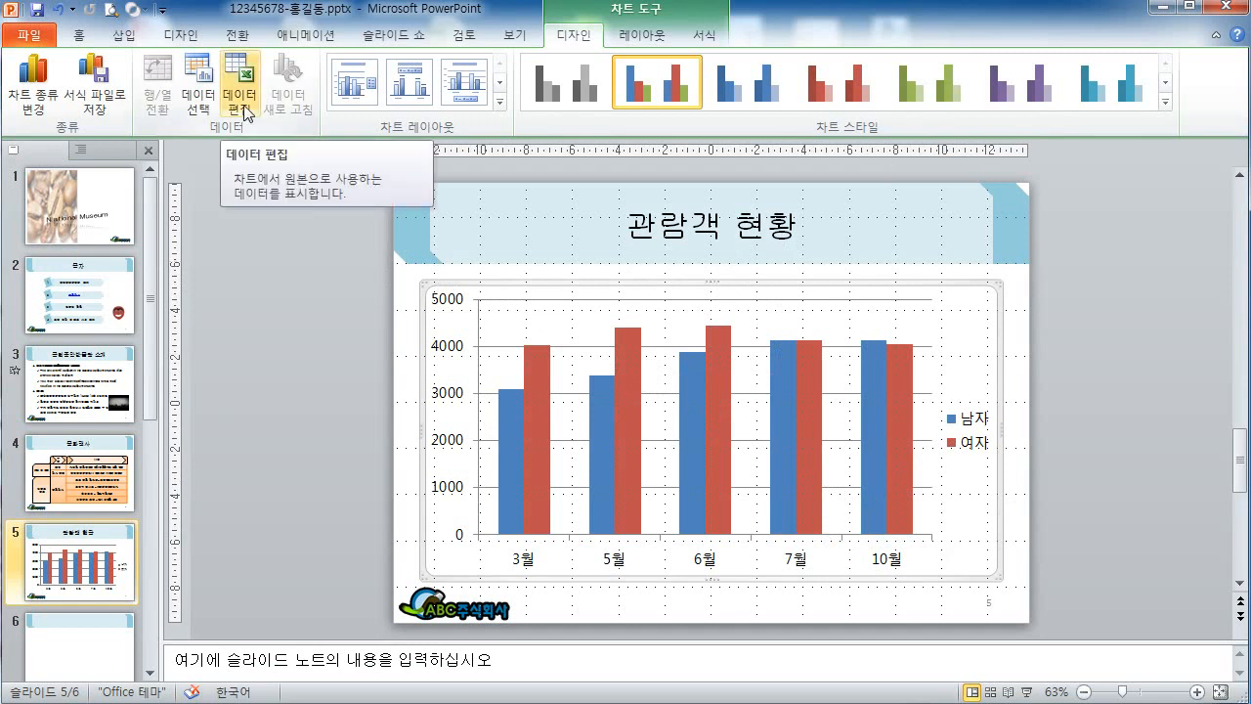
Add a chart title placed above the plot of the visitor chart.
{"action": "left_click", "coordinate": [388, 410]}
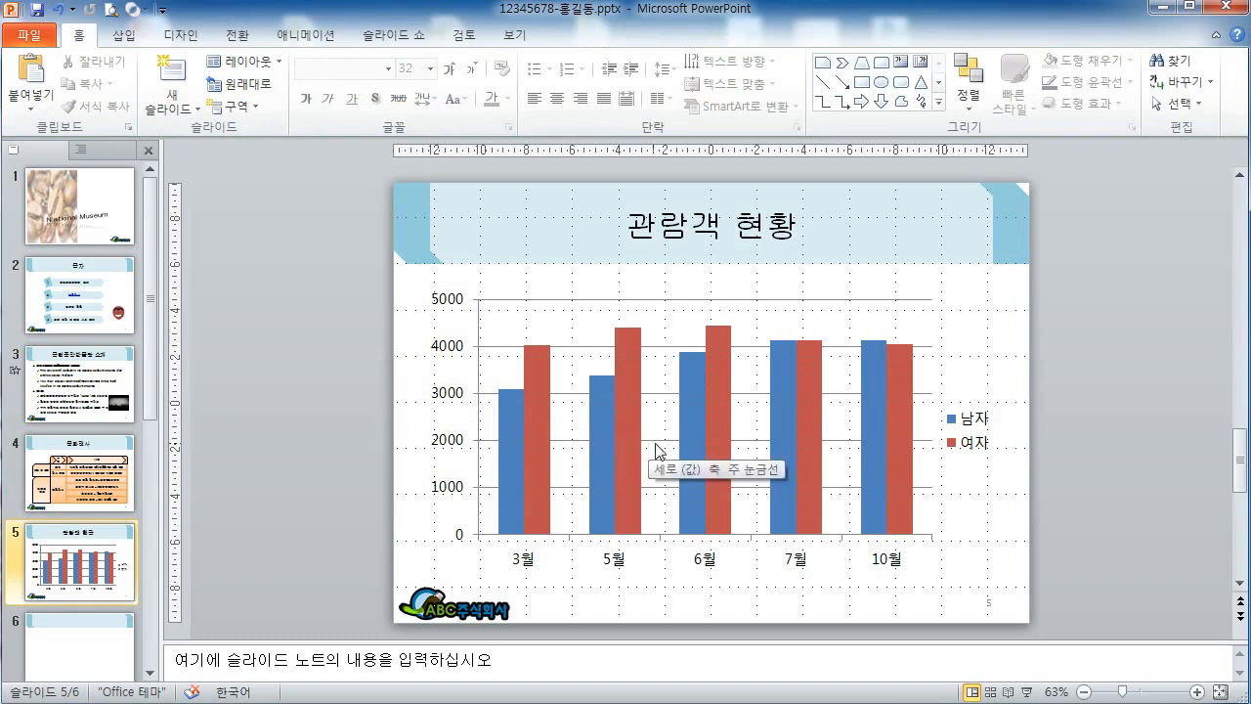
{"action": "mouse_move", "coordinate": [692, 440]}
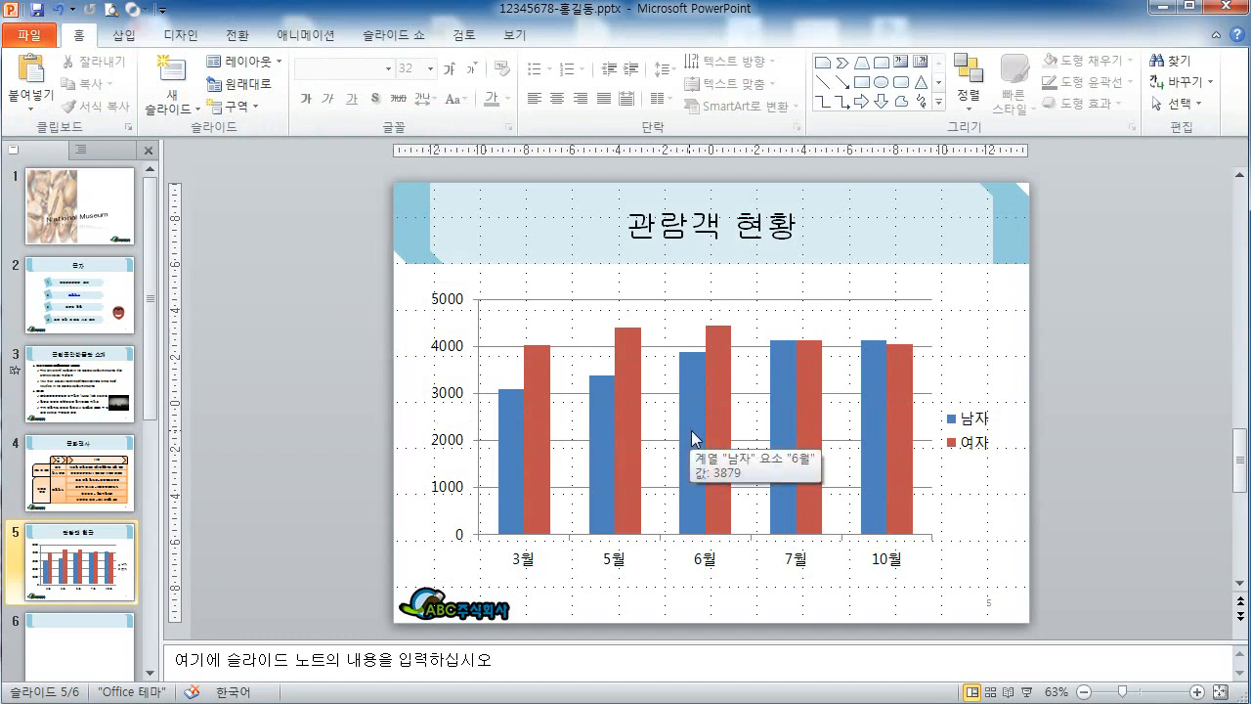
{"action": "left_click", "coordinate": [951, 329]}
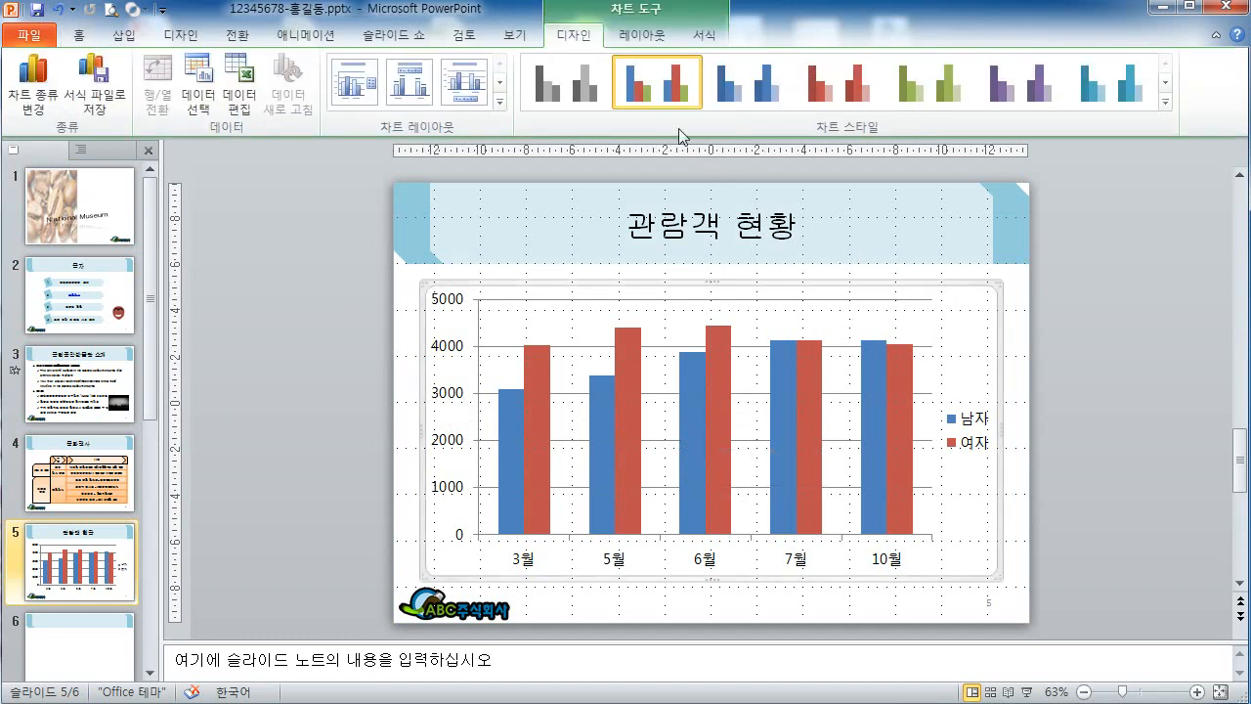
{"action": "left_click", "coordinate": [643, 34]}
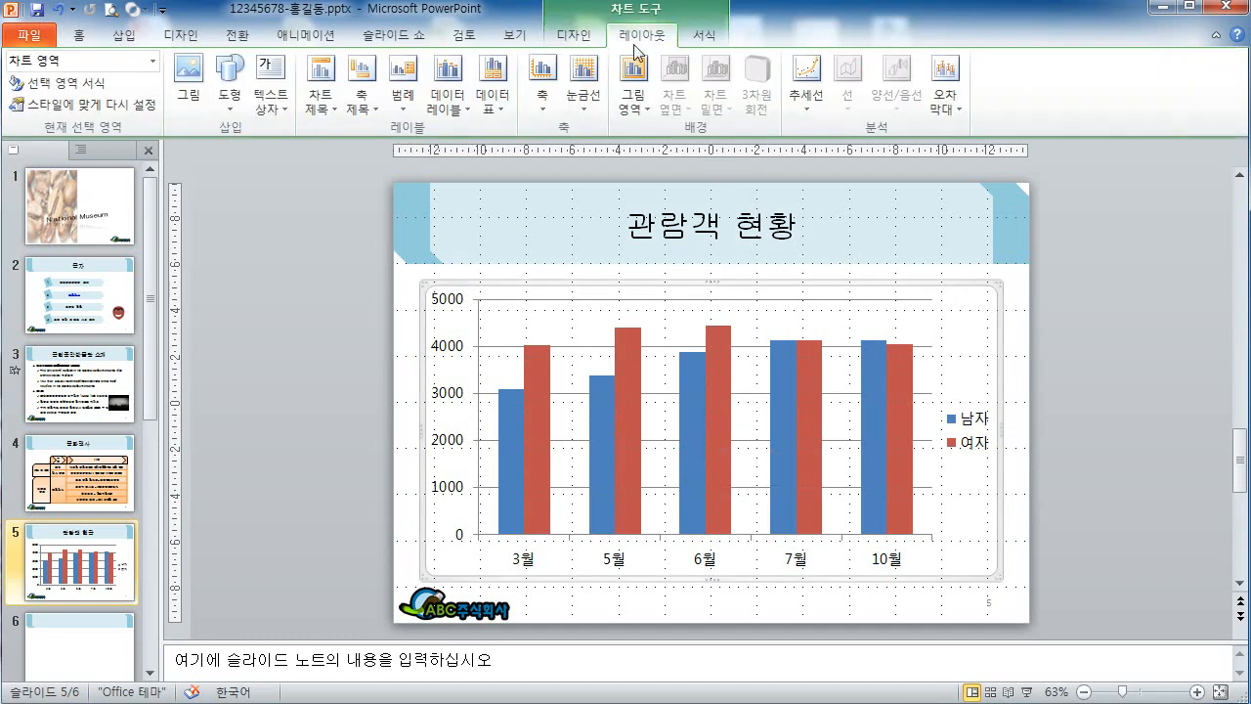
{"action": "left_click", "coordinate": [319, 98]}
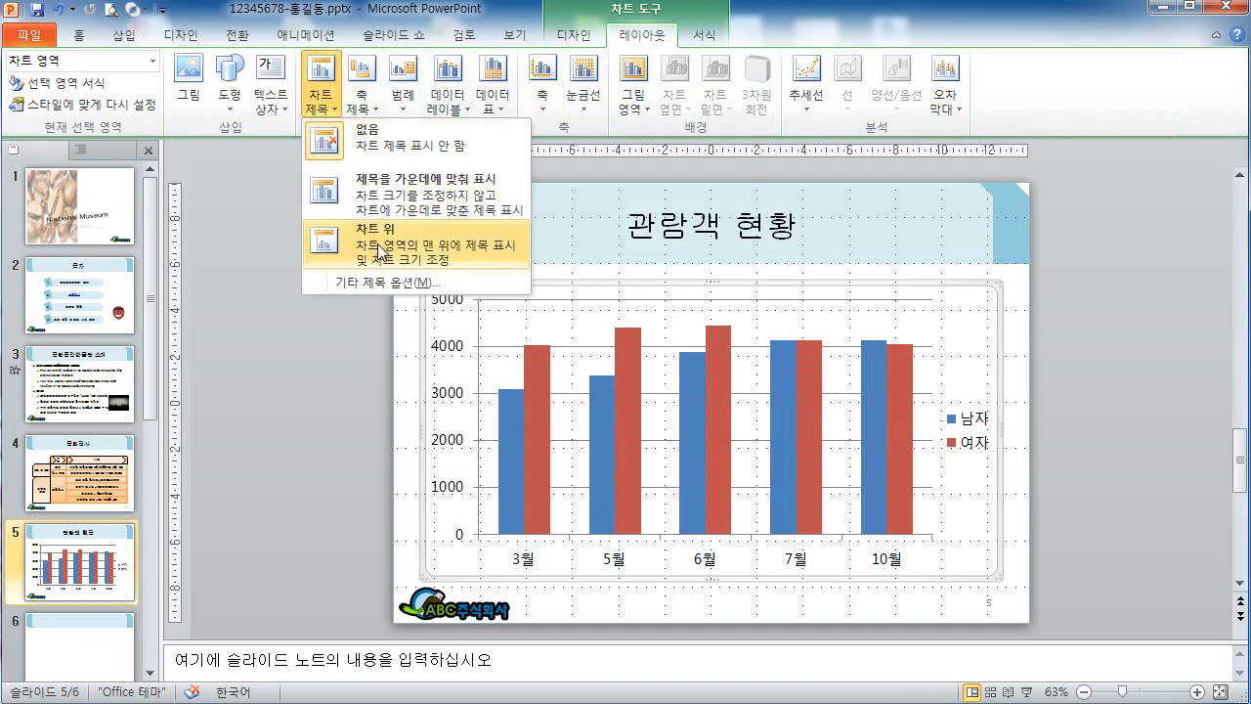
{"action": "left_click", "coordinate": [374, 256]}
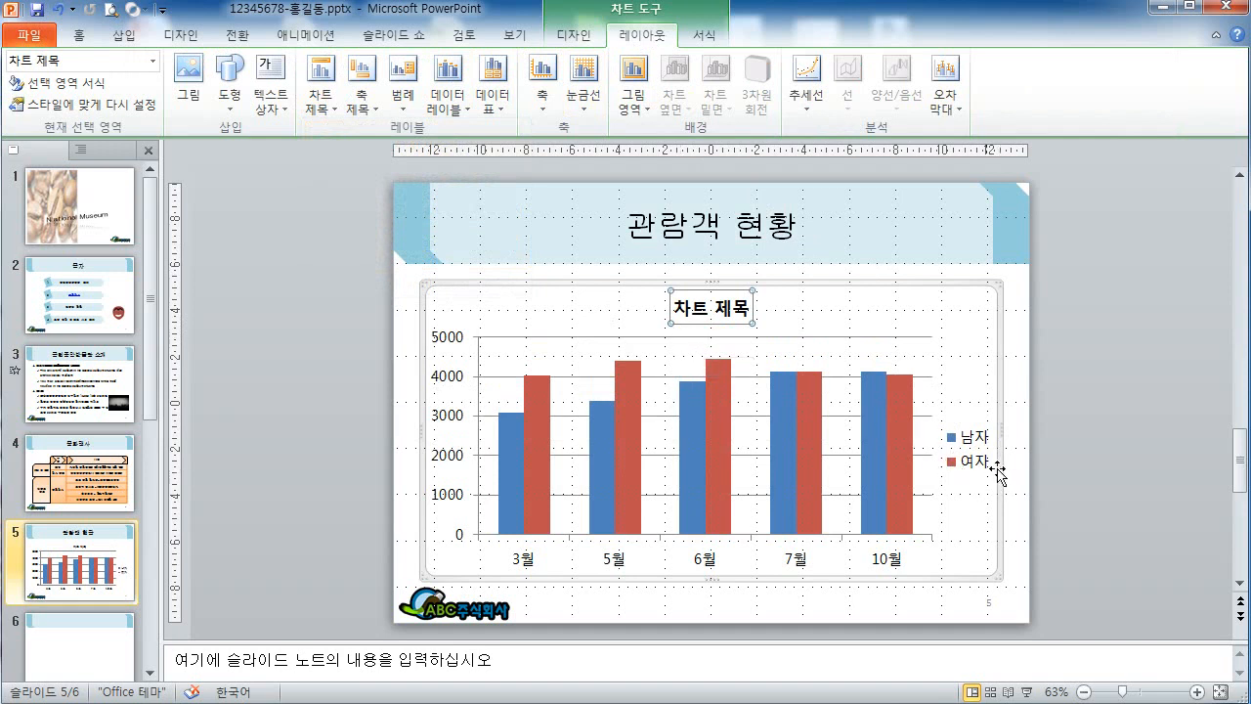
Delete the chart's legend and show a data table with legend keys below the columns.
{"action": "left_click", "coordinate": [970, 448]}
{"action": "key", "text": "Delete"}
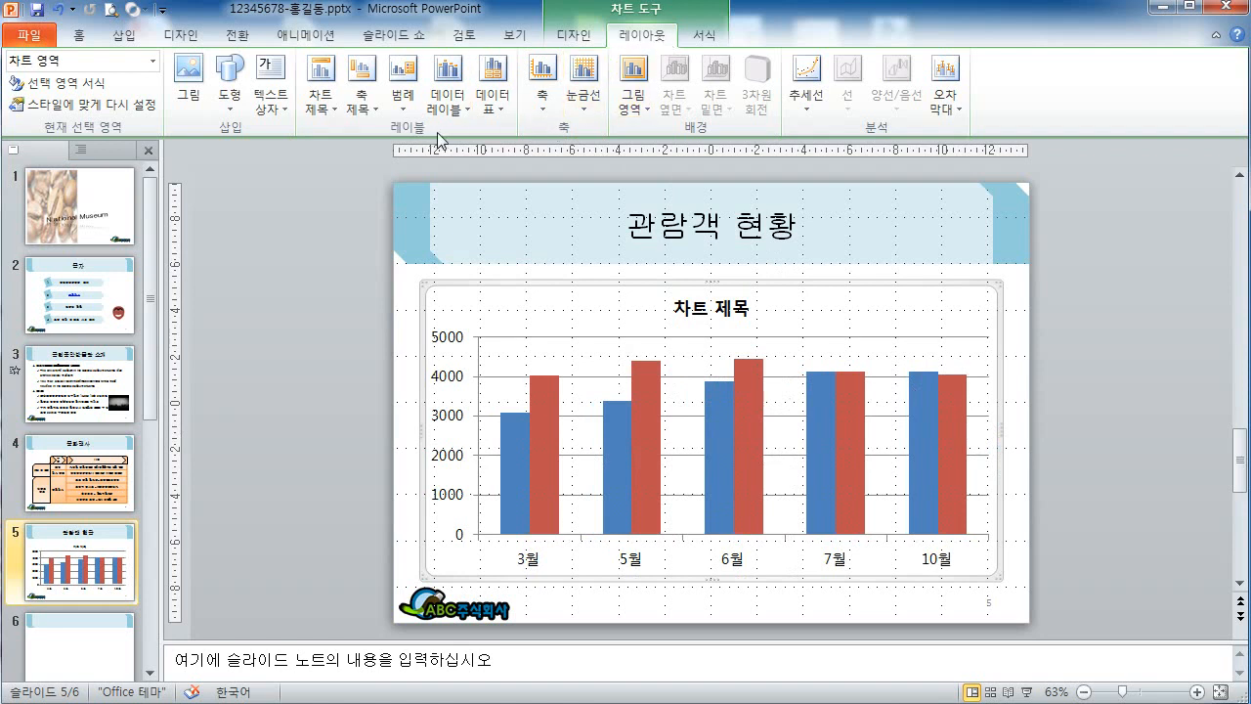
{"action": "left_click", "coordinate": [488, 109]}
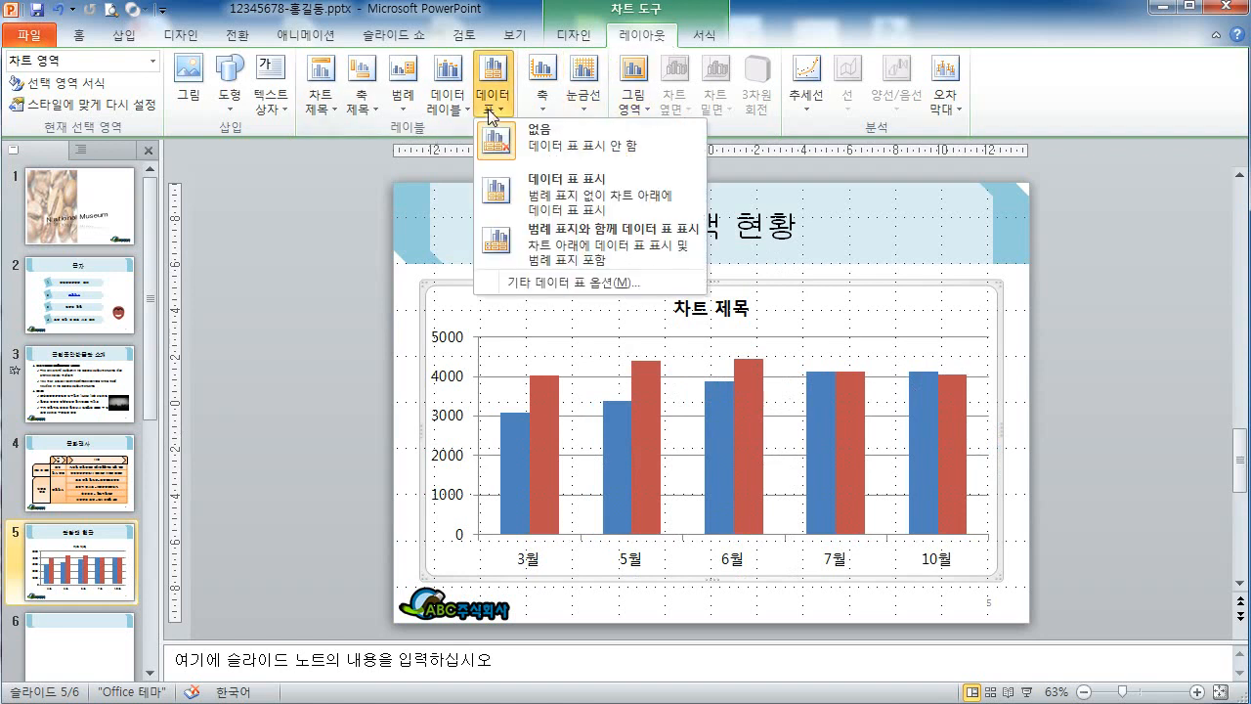
{"action": "left_click", "coordinate": [535, 244]}
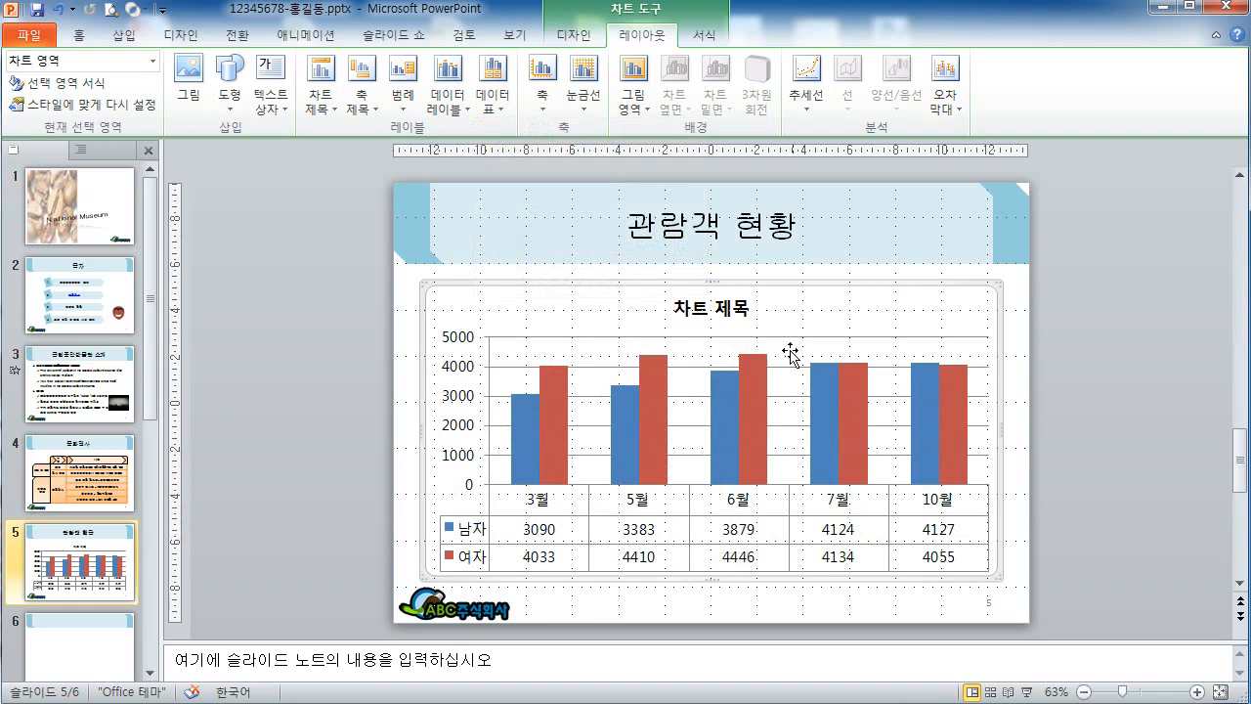
Set the font of the whole chart area to 돋움 at size 16.
{"action": "right_click", "coordinate": [959, 301]}
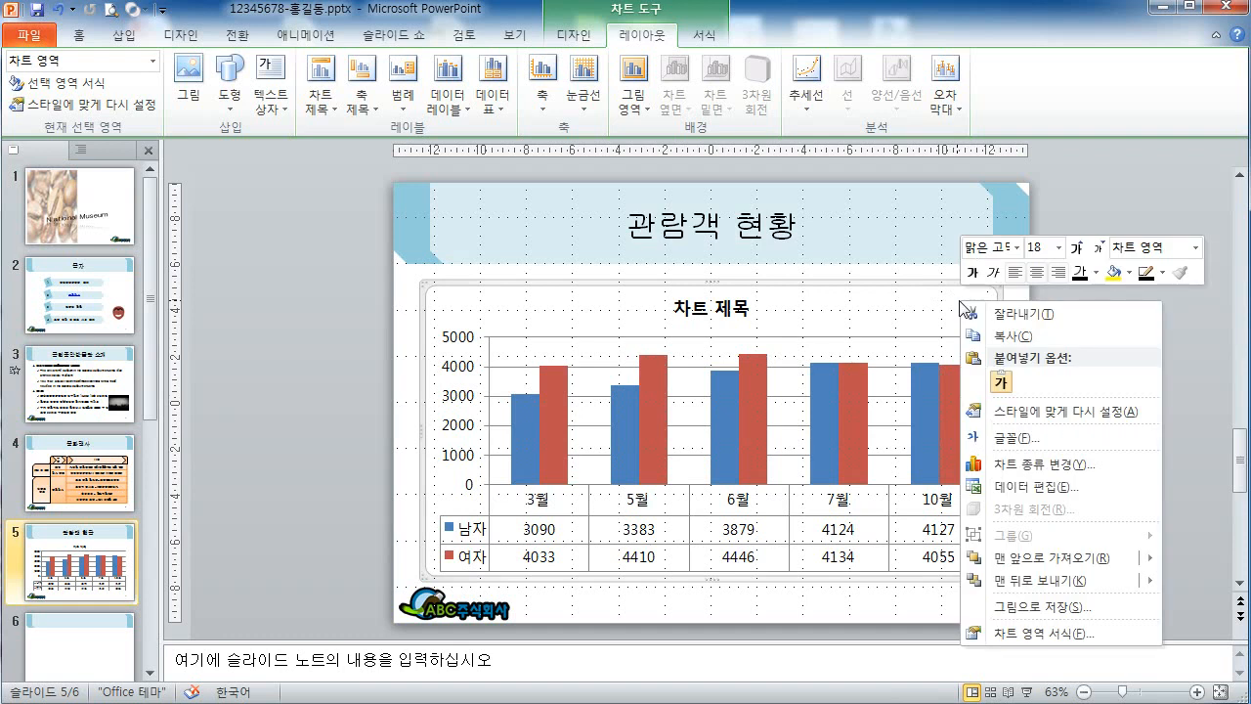
{"action": "left_click", "coordinate": [997, 242]}
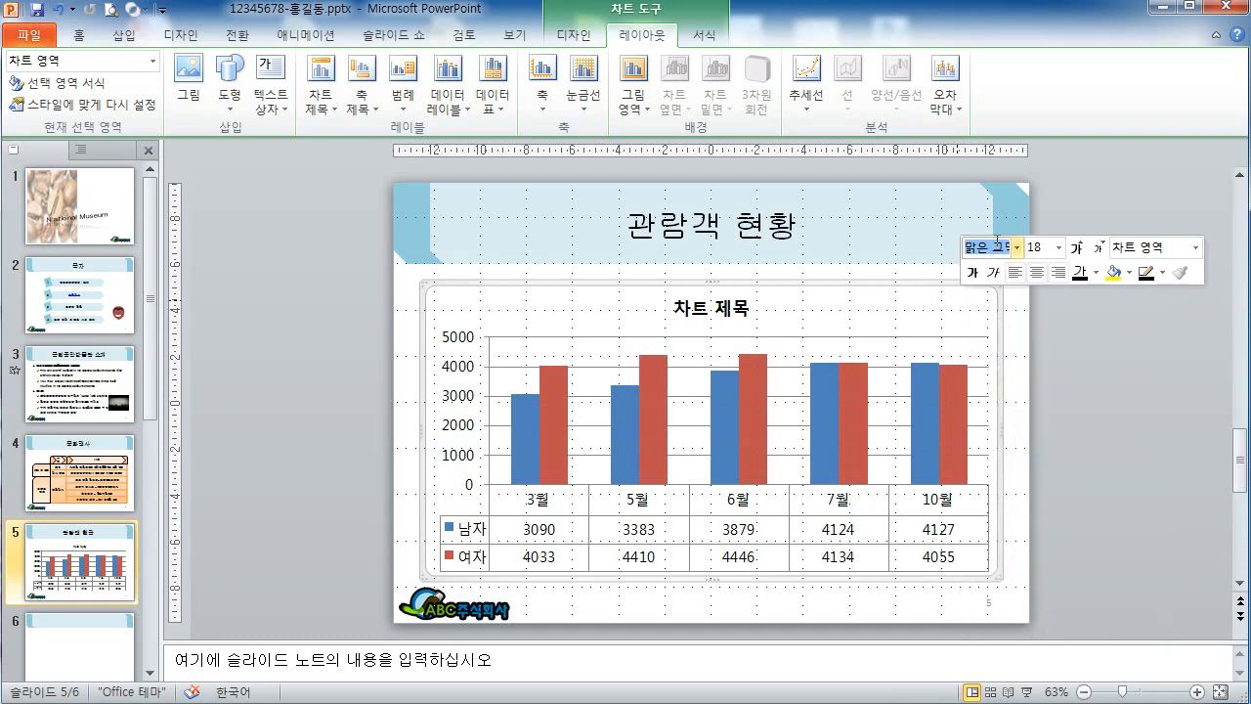
{"action": "type", "text": "돋움"}
{"action": "key", "text": "Return"}
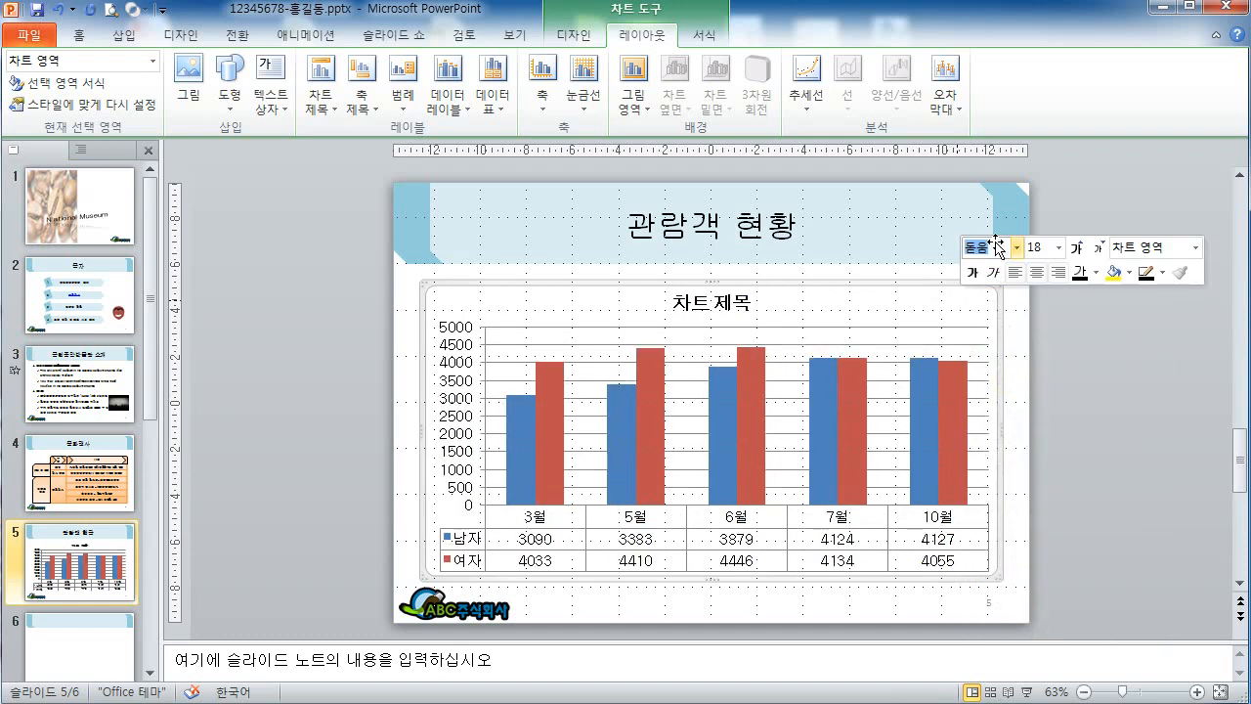
{"action": "left_click", "coordinate": [1049, 242]}
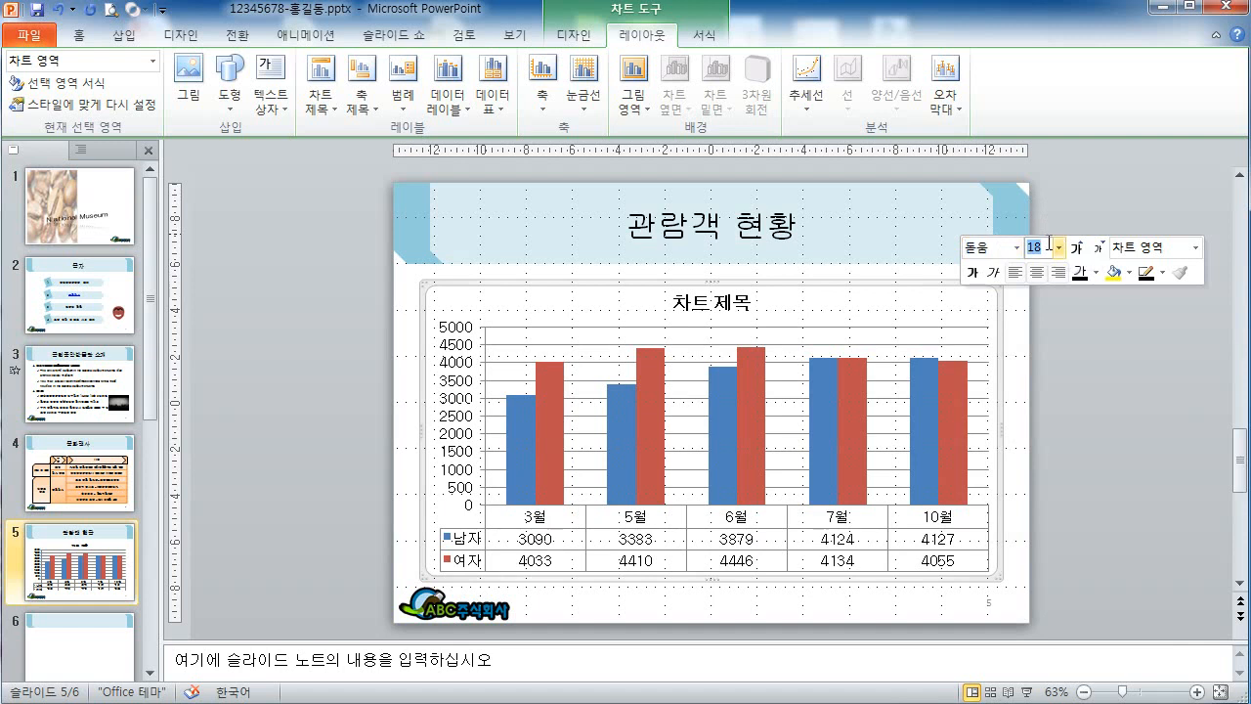
{"action": "type", "text": "16"}
{"action": "key", "text": "Return"}
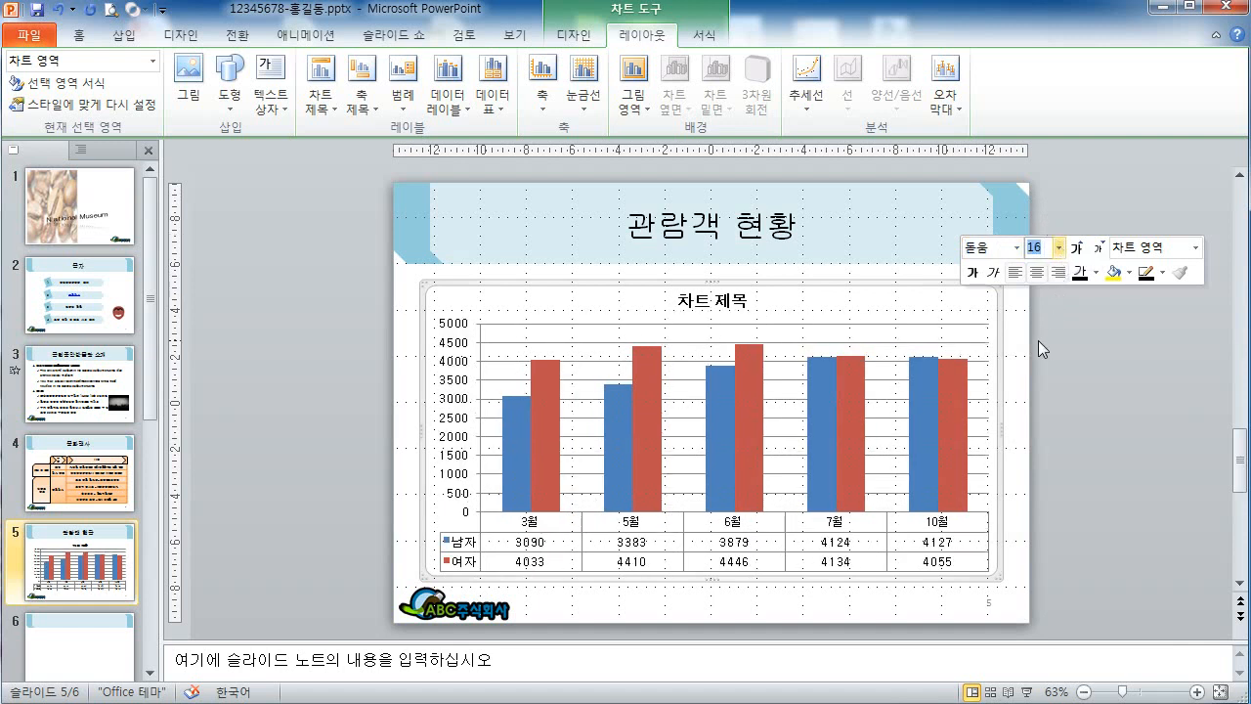
Fill the chart area with standard yellow and give it a black outline.
{"action": "left_click", "coordinate": [1129, 272]}
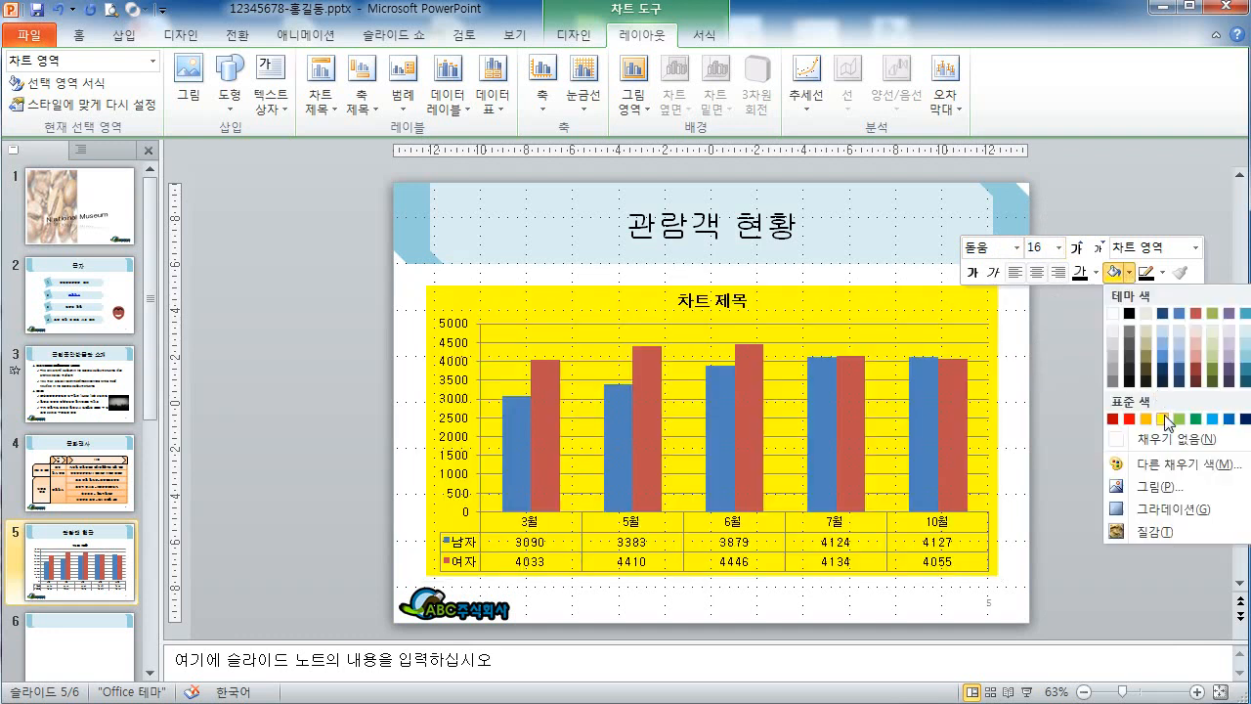
{"action": "left_click", "coordinate": [1164, 419]}
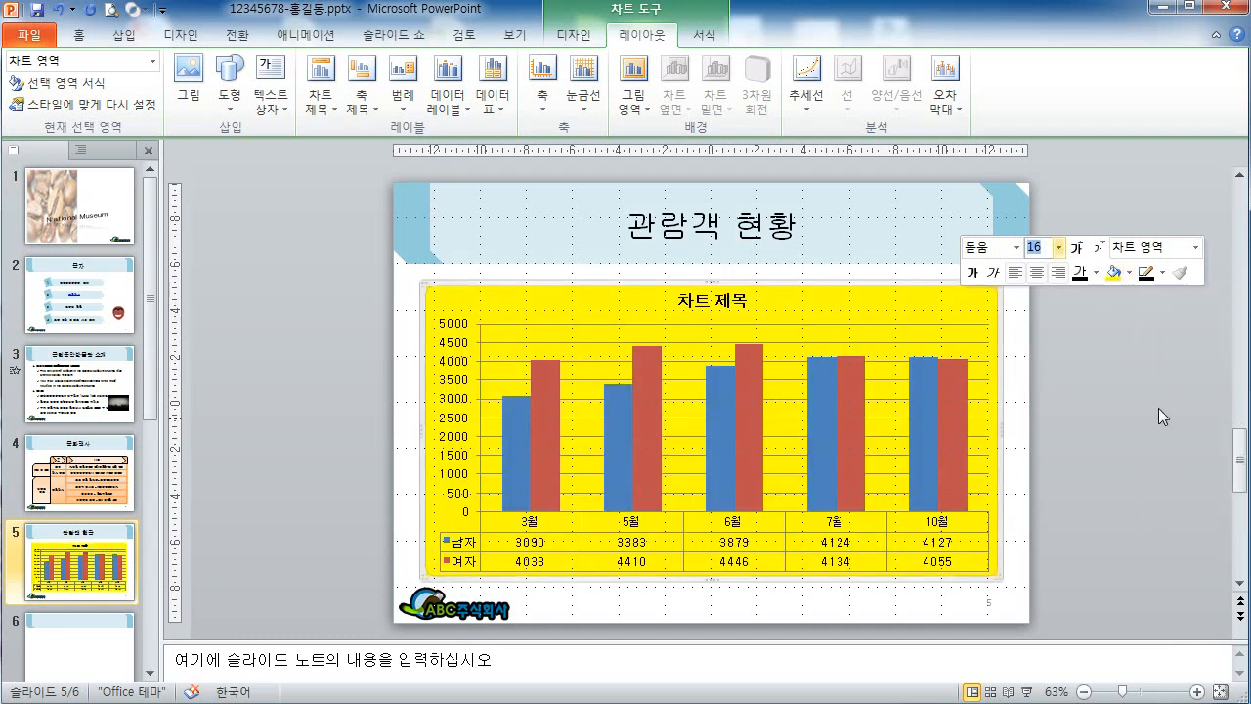
{"action": "left_click", "coordinate": [1163, 273]}
{"action": "left_click", "coordinate": [1162, 312]}
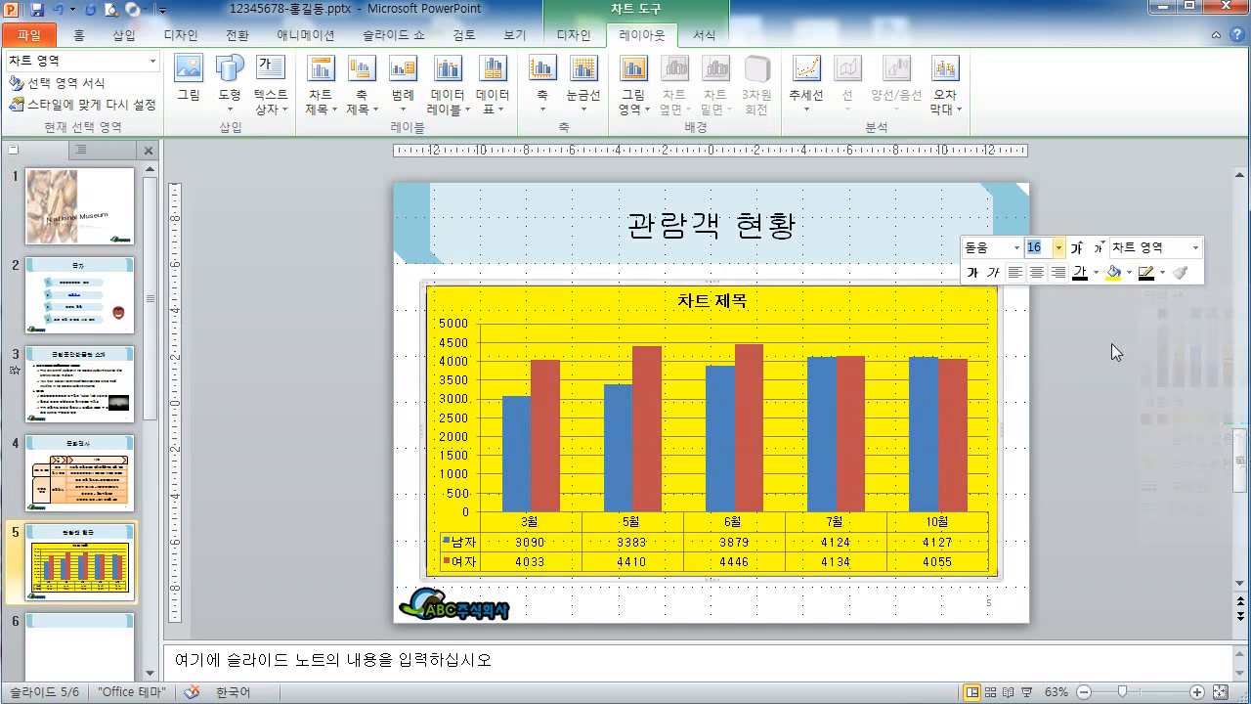
{"action": "left_click", "coordinate": [1063, 351]}
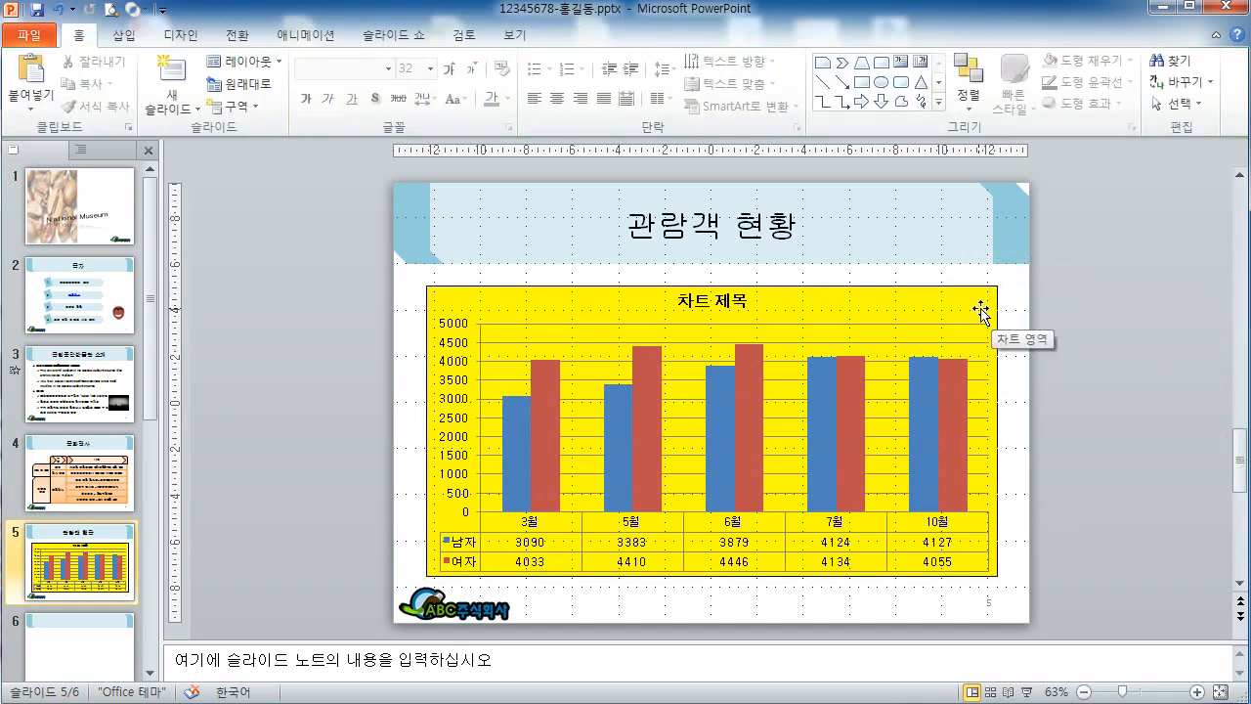
Format the chart title with a solid white fill.
{"action": "left_click", "coordinate": [981, 312]}
{"action": "left_click", "coordinate": [732, 299]}
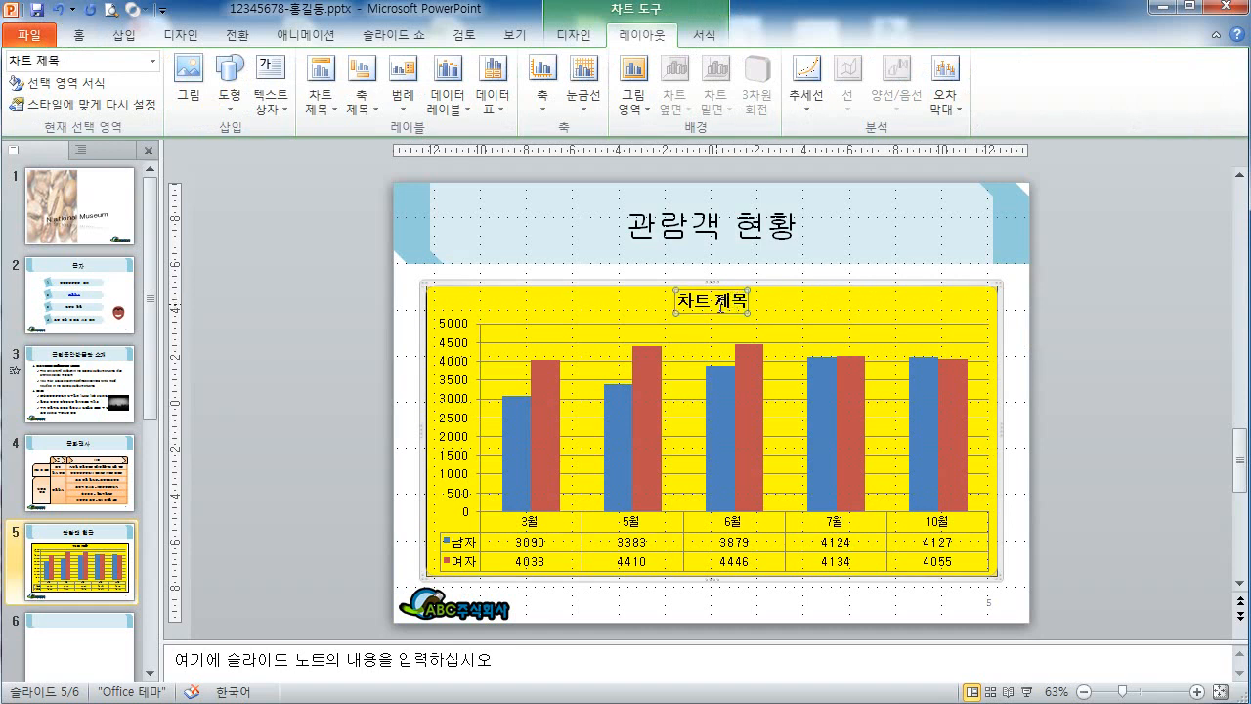
{"action": "right_click", "coordinate": [721, 307]}
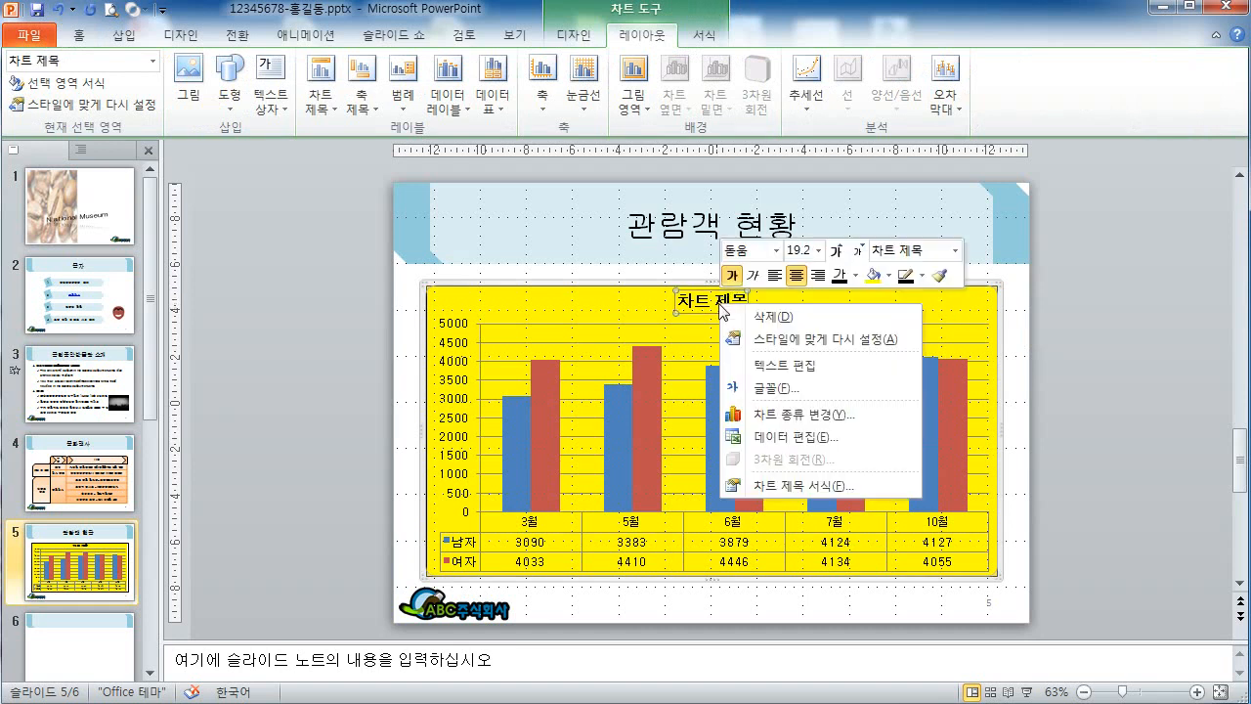
{"action": "left_click", "coordinate": [771, 486]}
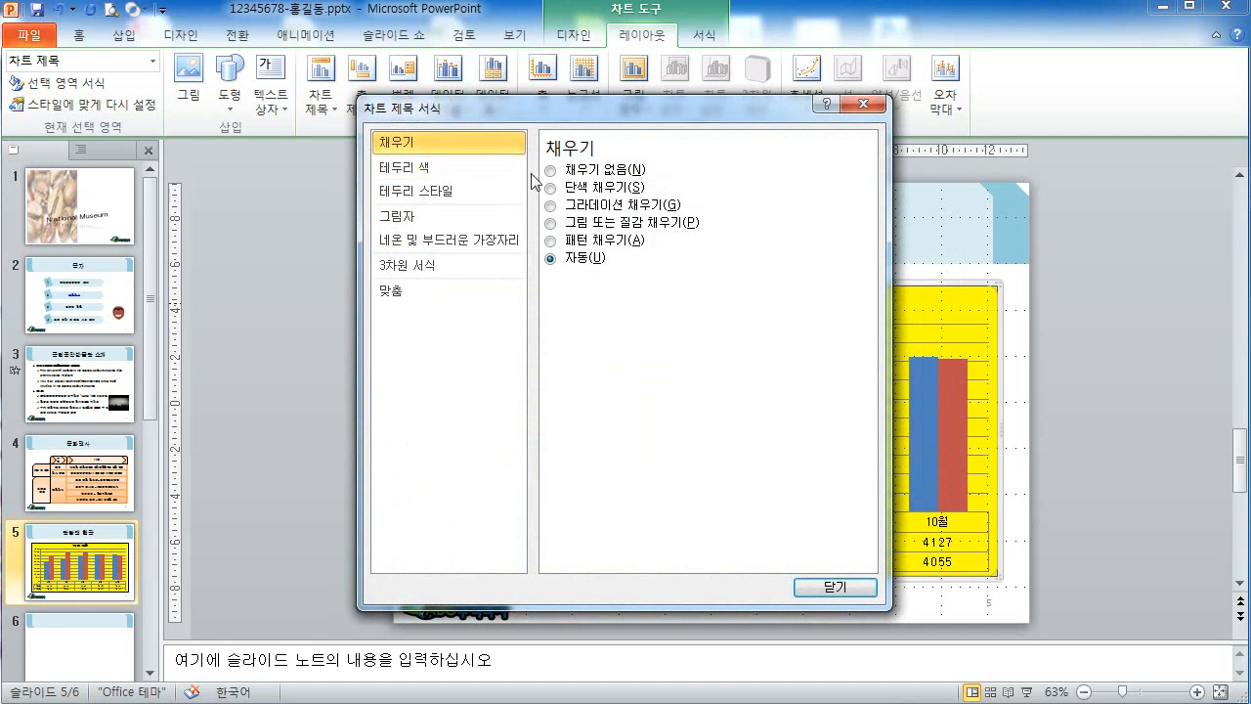
{"action": "left_click", "coordinate": [583, 190]}
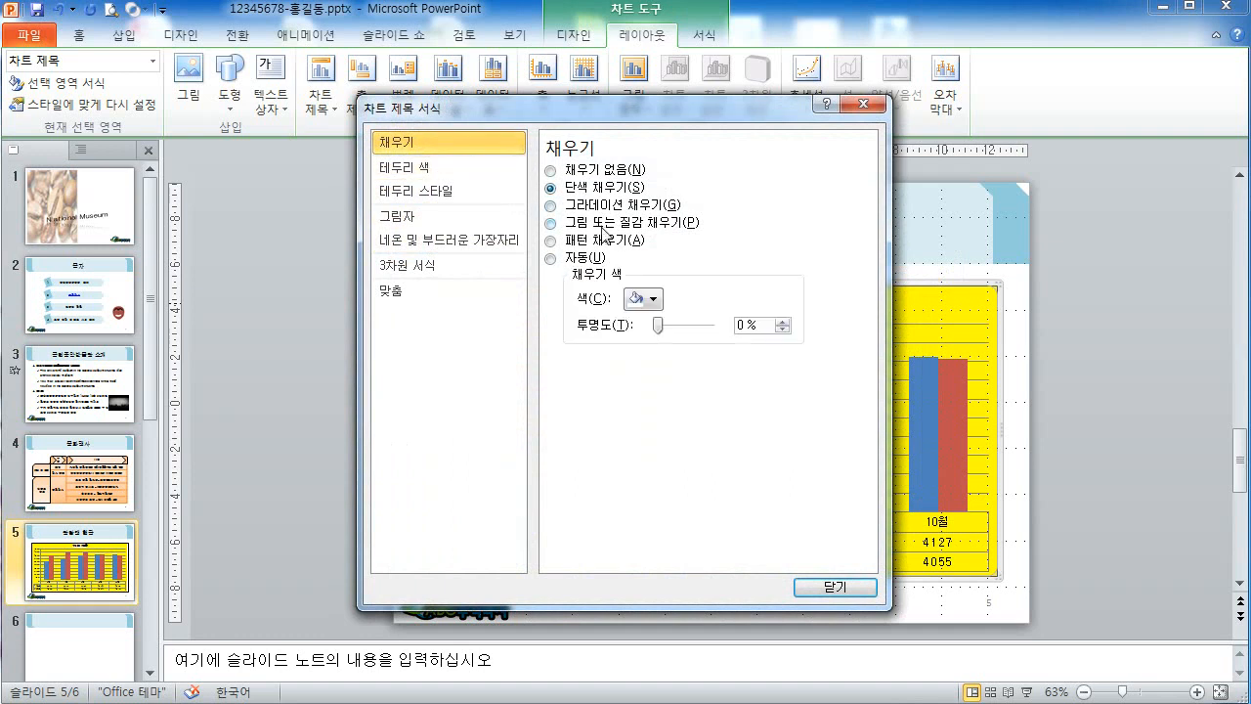
{"action": "left_click", "coordinate": [653, 299]}
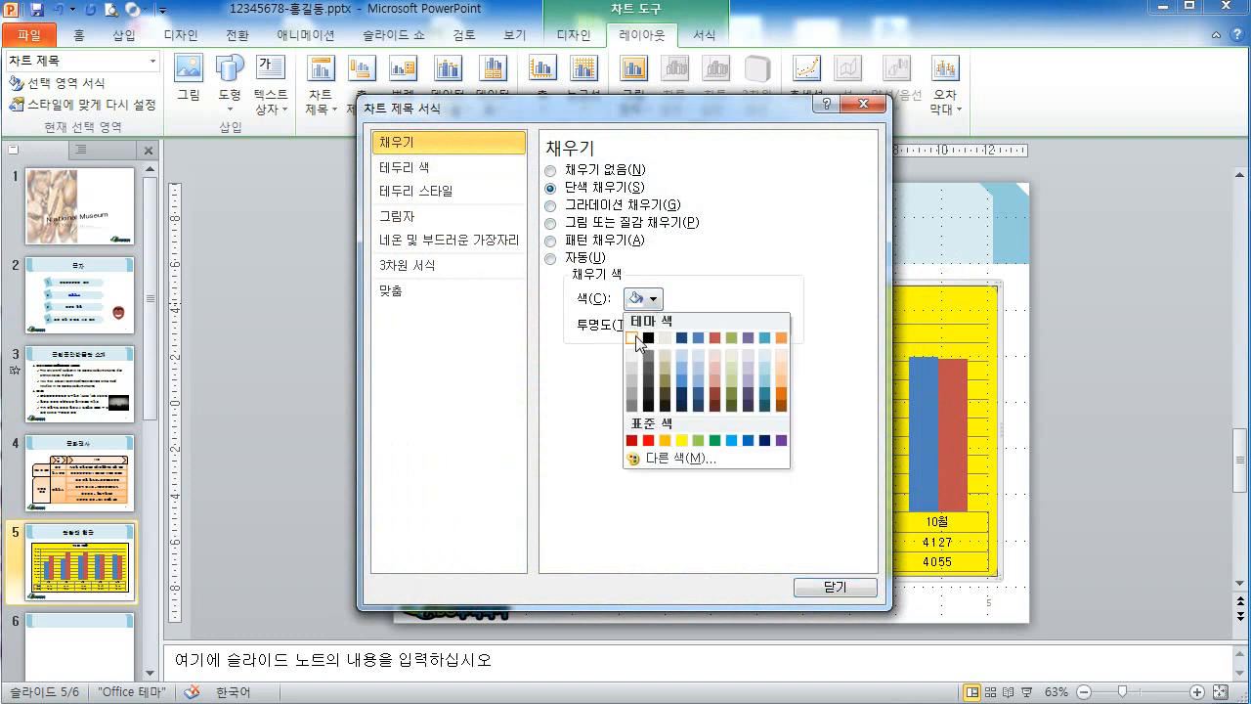
{"action": "left_click", "coordinate": [634, 338]}
Give the chart title a solid black border line.
{"action": "left_click", "coordinate": [448, 172]}
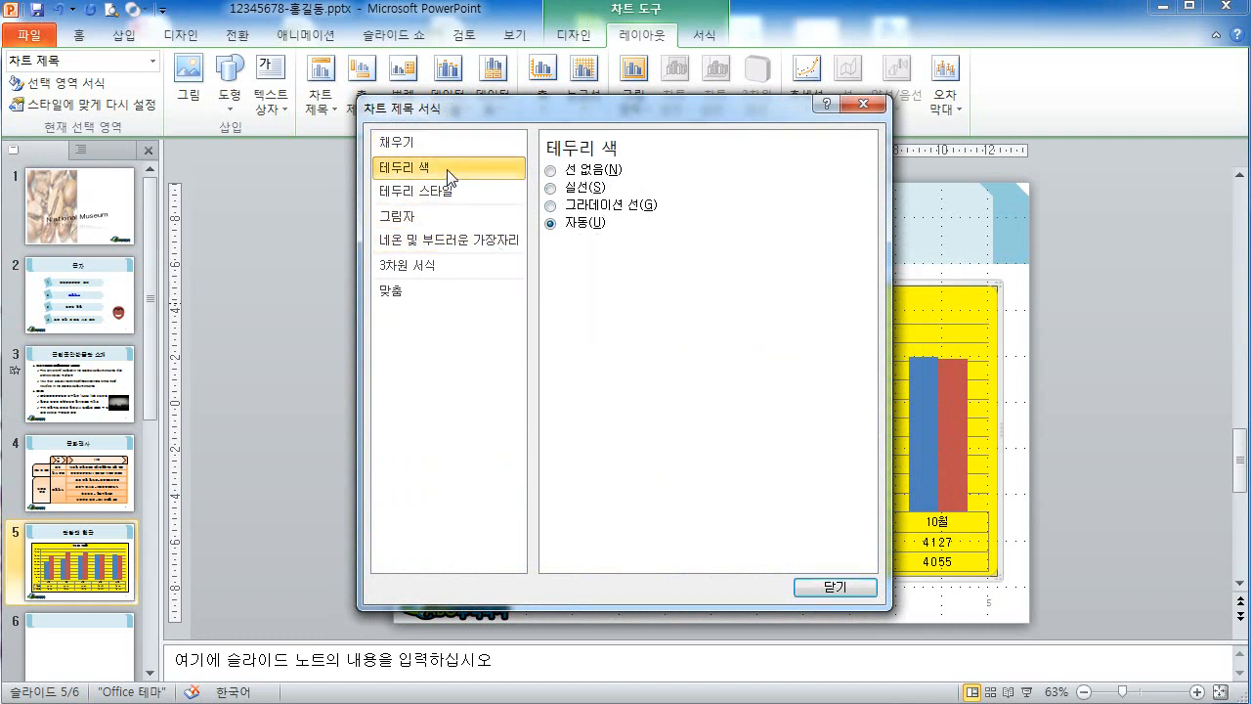
{"action": "left_click", "coordinate": [584, 187]}
{"action": "left_click", "coordinate": [641, 247]}
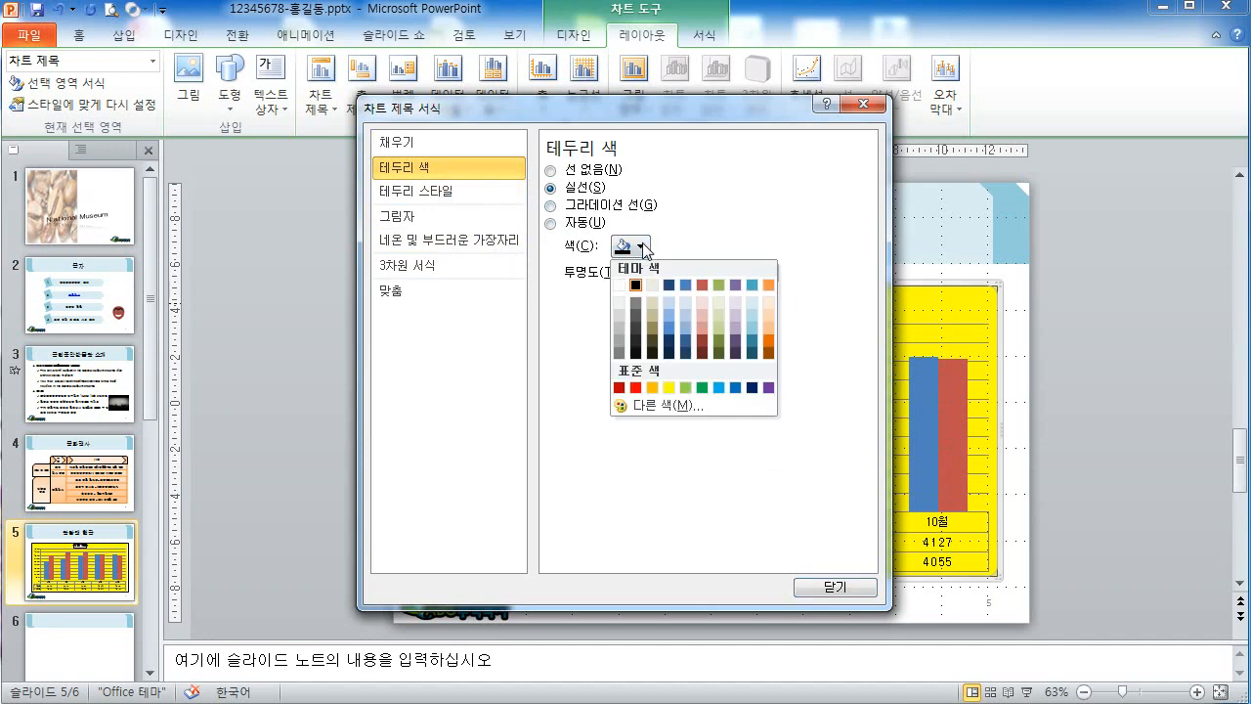
{"action": "left_click", "coordinate": [636, 285]}
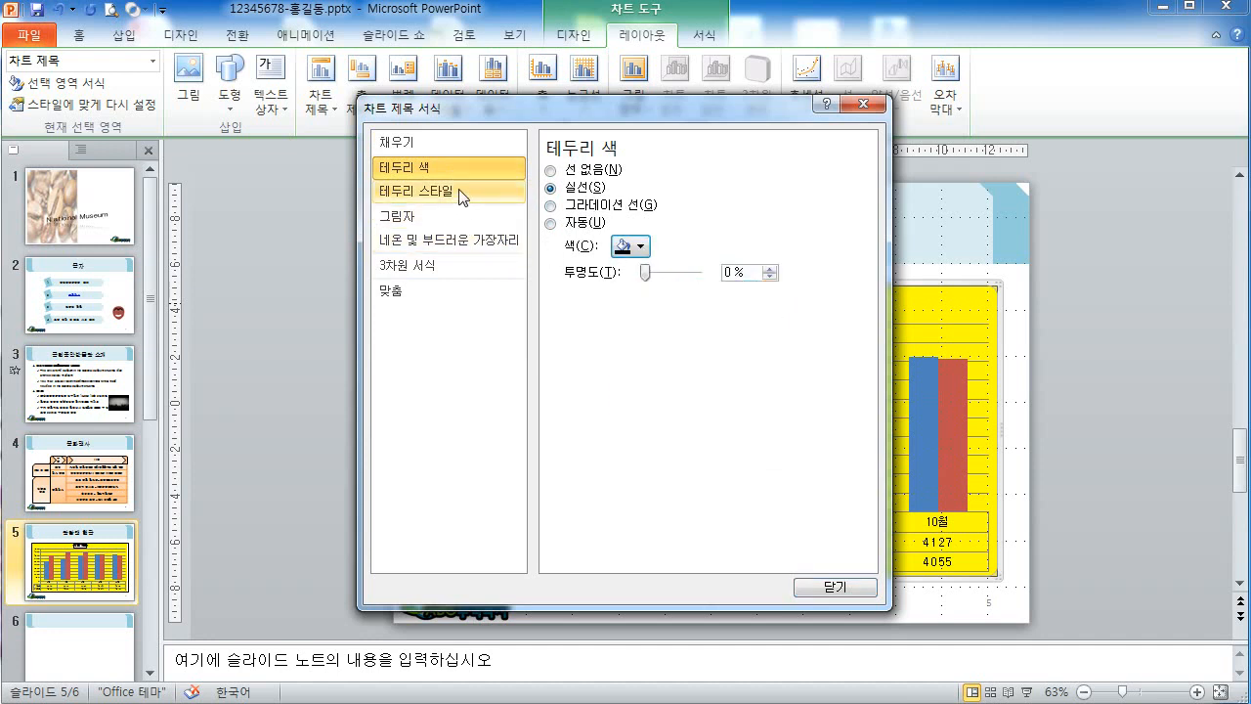
Apply the outer shadow preset cast upward (270°, 3 pt distance) to the chart title and close the formatting dialog.
{"action": "left_click", "coordinate": [447, 210]}
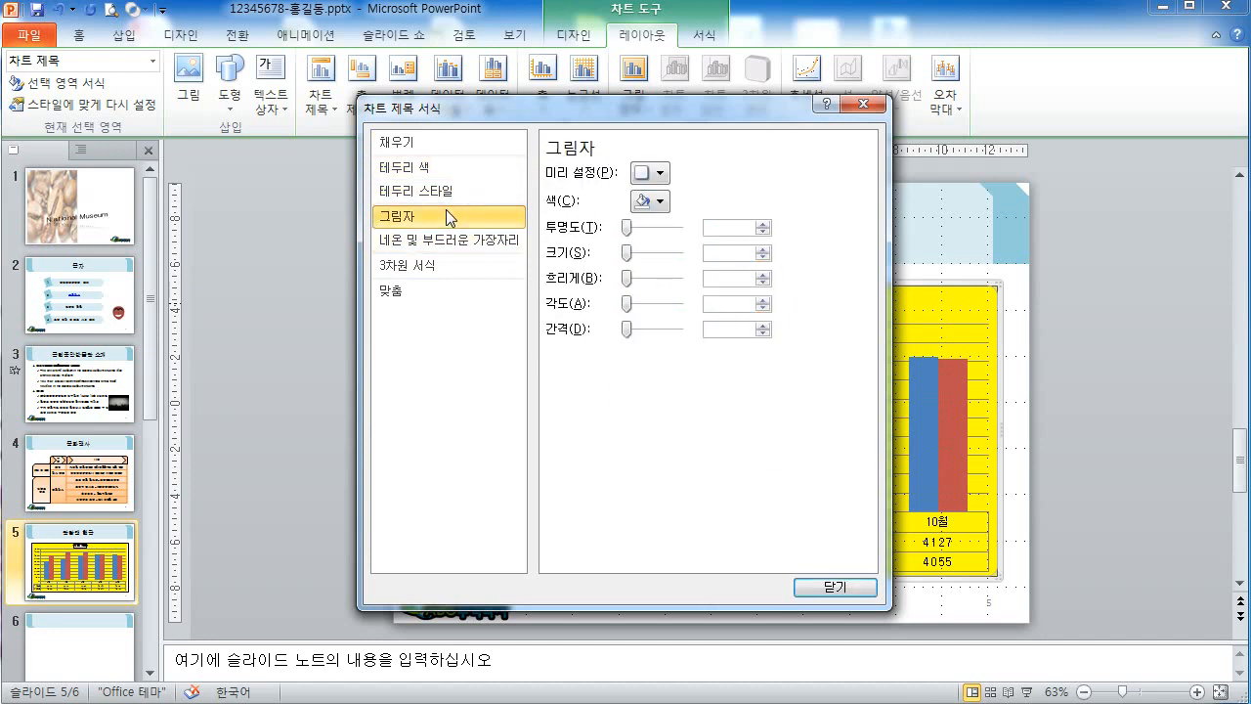
{"action": "left_click", "coordinate": [660, 174]}
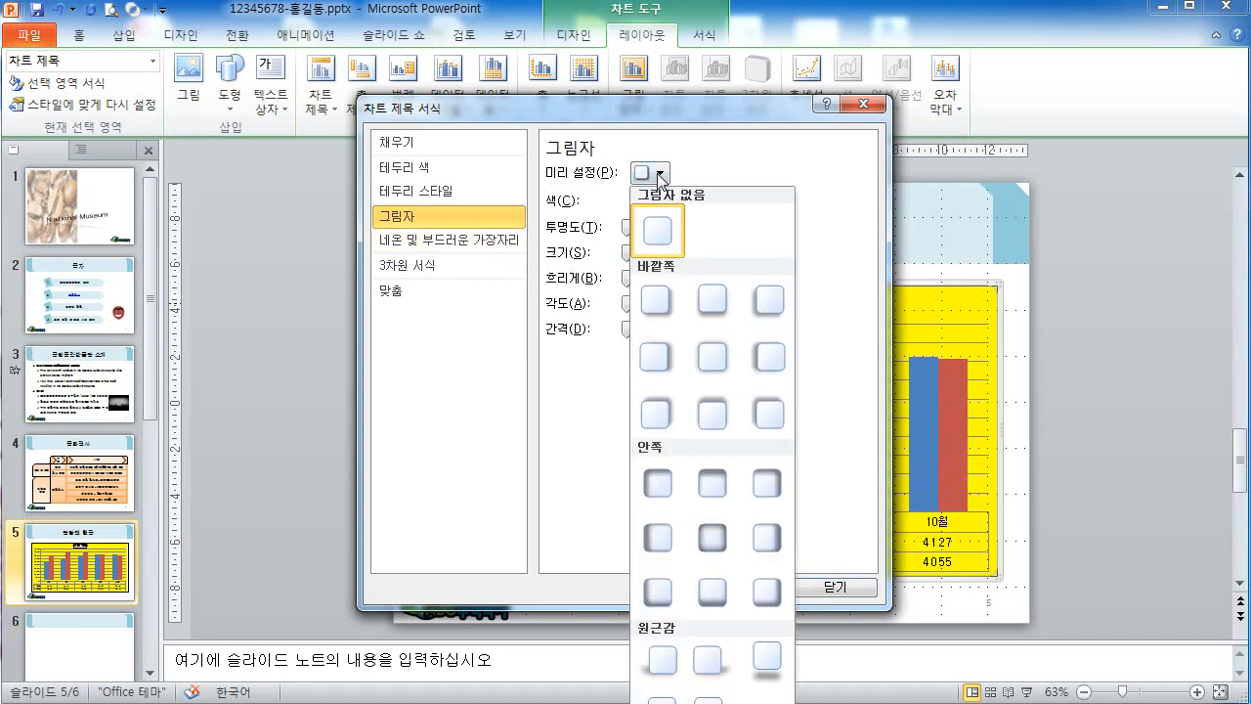
{"action": "left_click", "coordinate": [715, 406]}
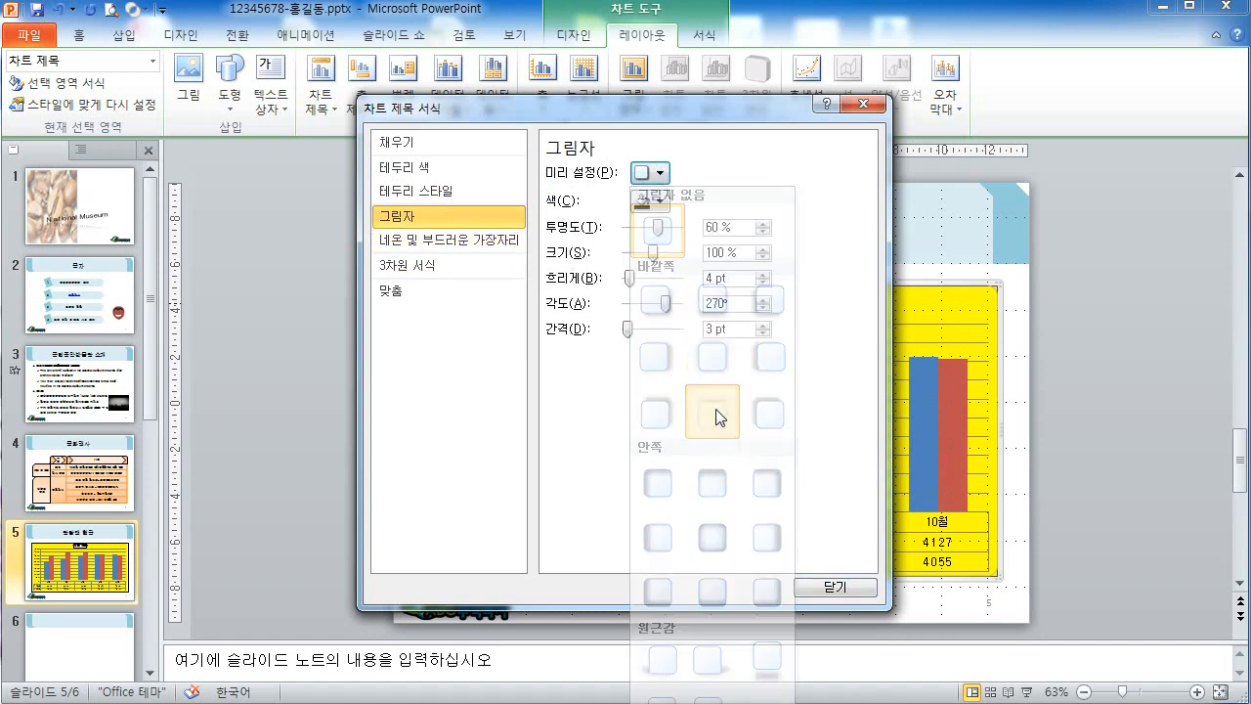
{"action": "left_click", "coordinate": [823, 587]}
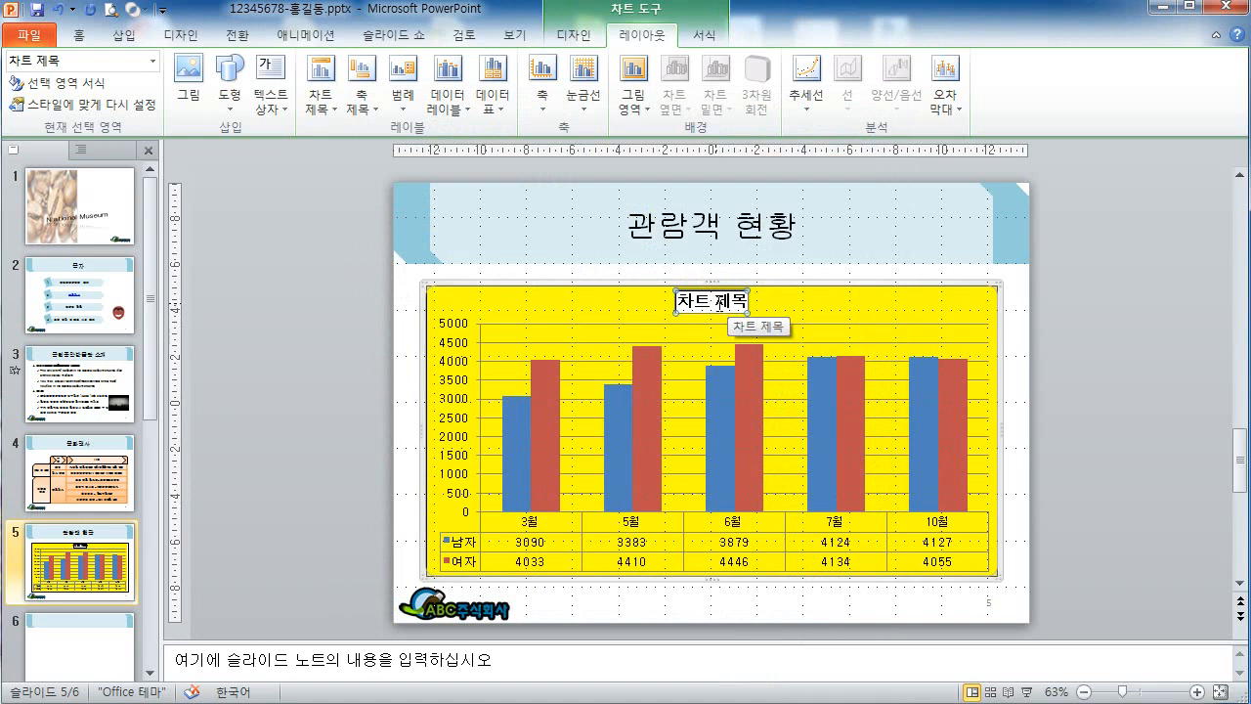
Set the chart title's font to 궁서 at size 24.
{"action": "right_click", "coordinate": [721, 303]}
{"action": "left_click", "coordinate": [748, 250]}
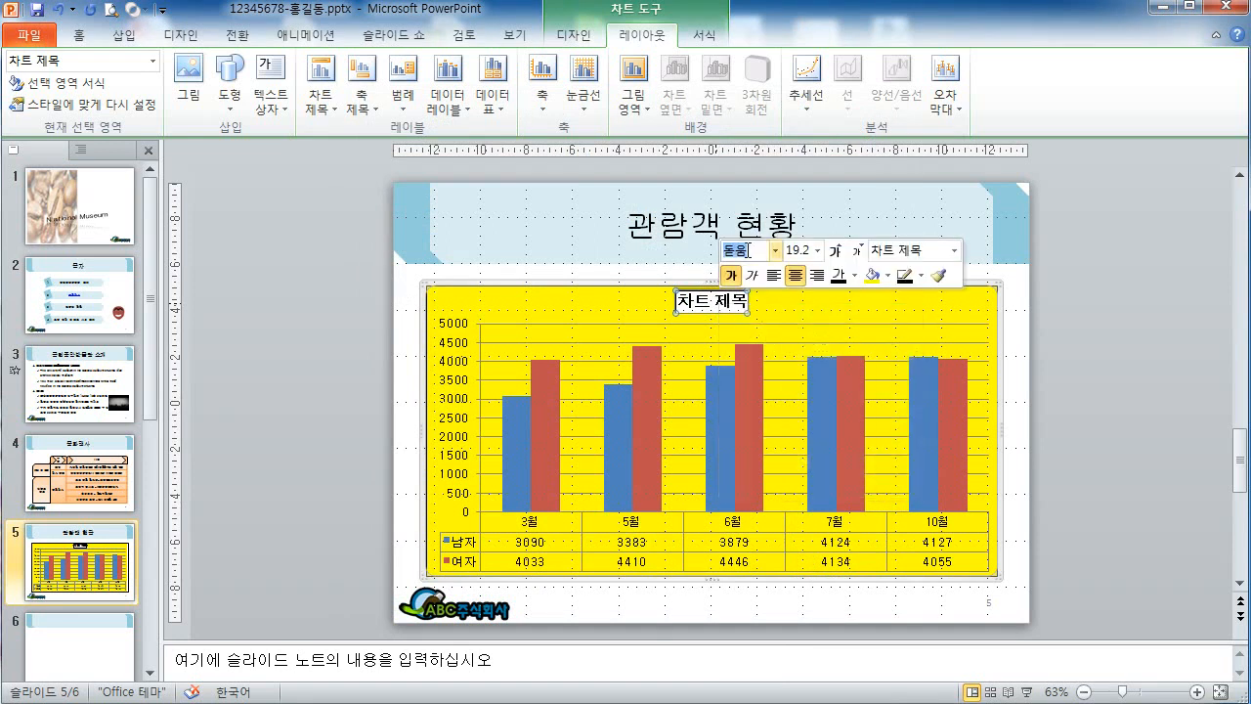
{"action": "type", "text": "궁서"}
{"action": "key", "text": "Return"}
{"action": "left_click", "coordinate": [798, 251]}
{"action": "type", "text": "24"}
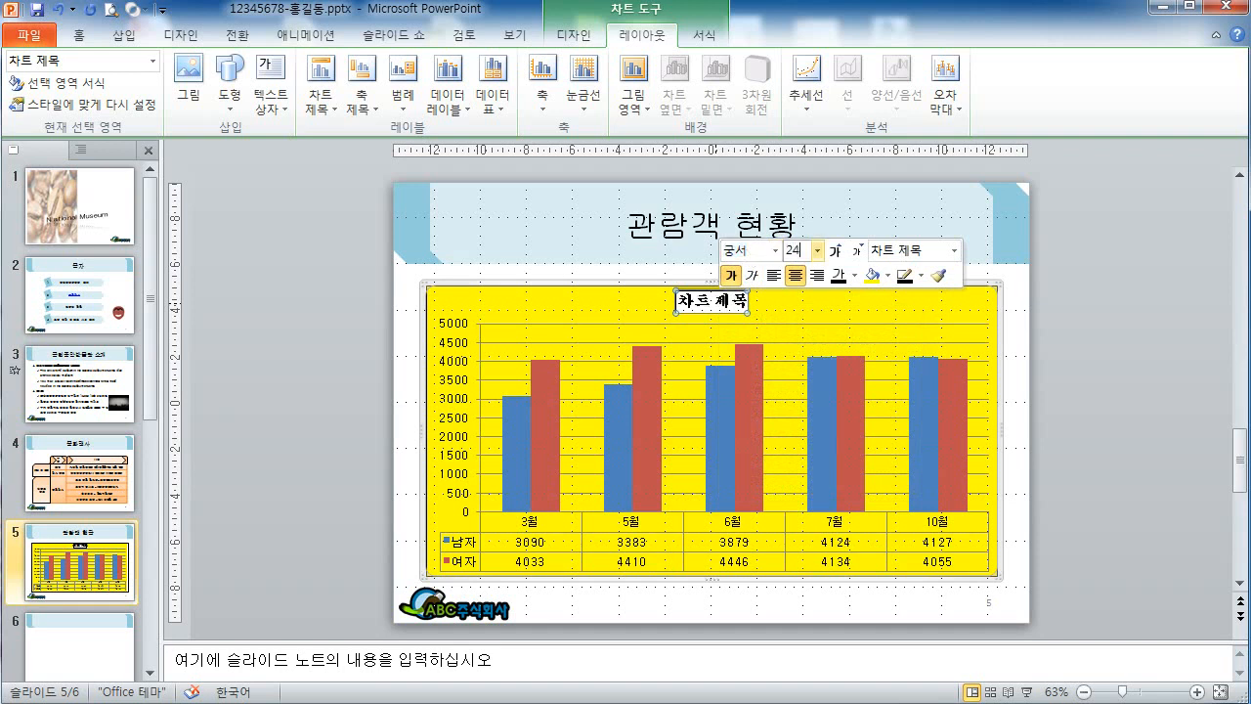
{"action": "key", "text": "Return"}
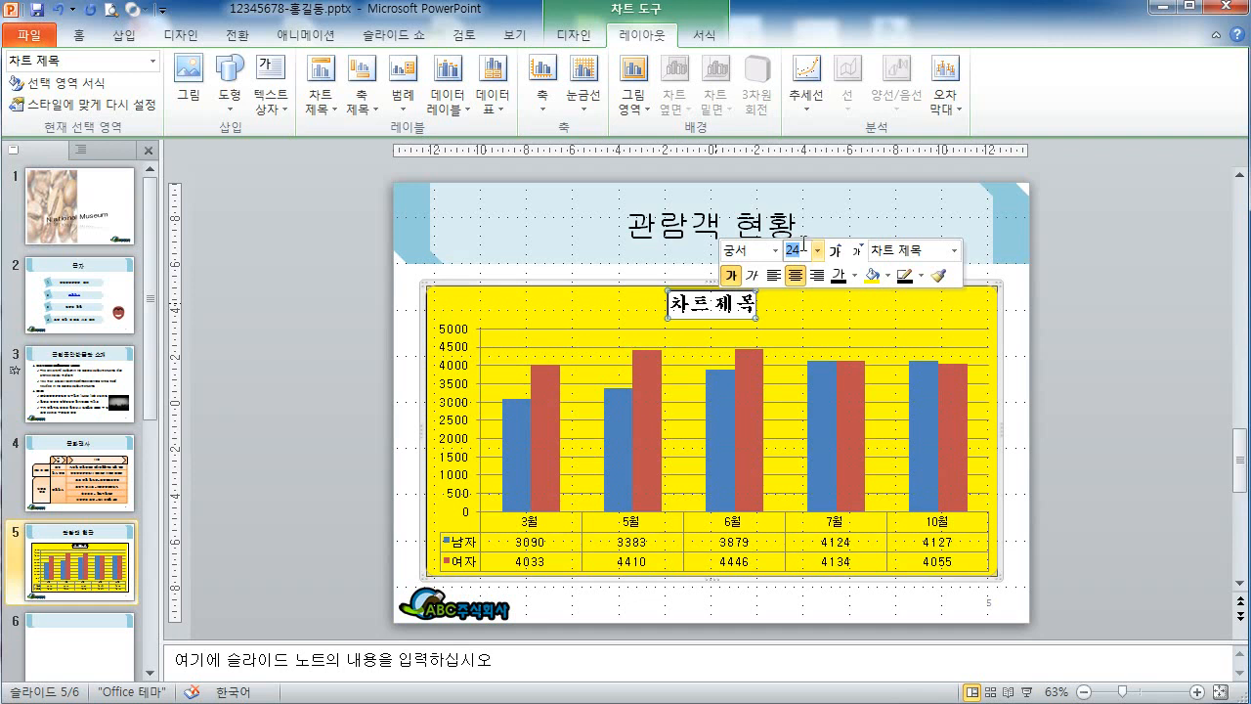
Replace the placeholder text of the chart title with "국립중앙박물관 관람객 현황(단위:명)".
{"action": "left_click", "coordinate": [685, 272]}
{"action": "left_click", "coordinate": [674, 303]}
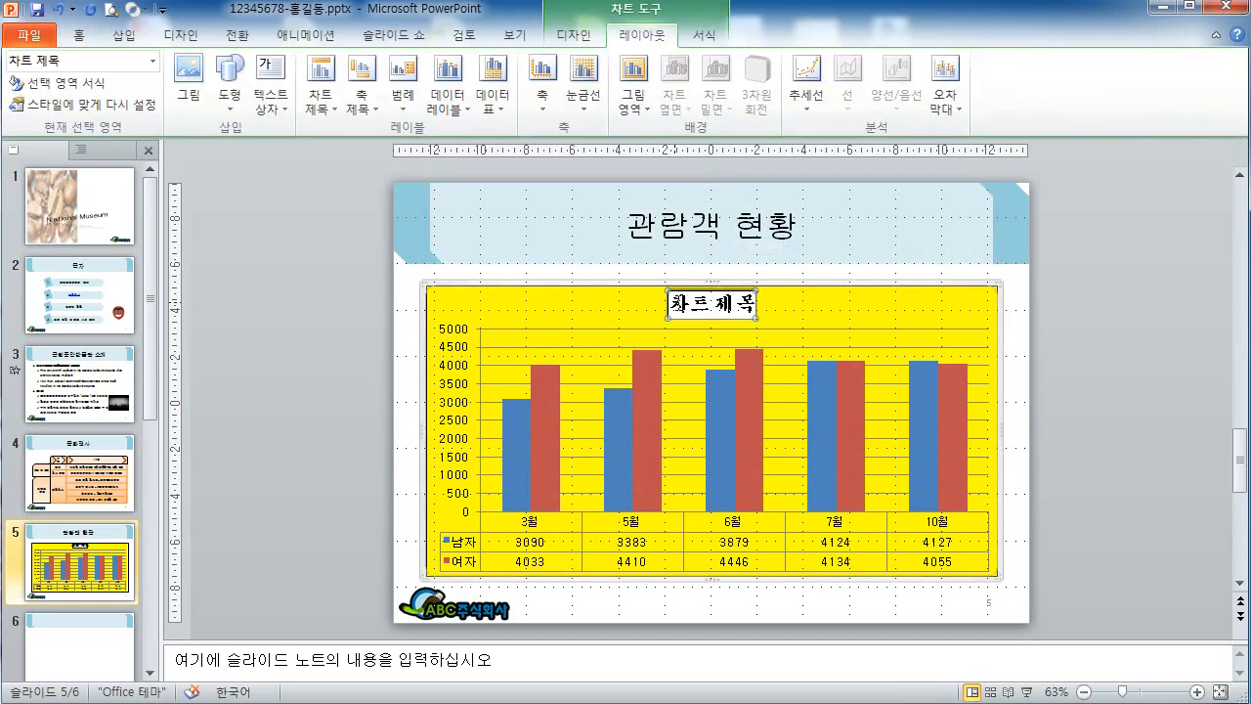
{"action": "left_click_drag", "start_coordinate": [674, 303], "coordinate": [749, 303]}
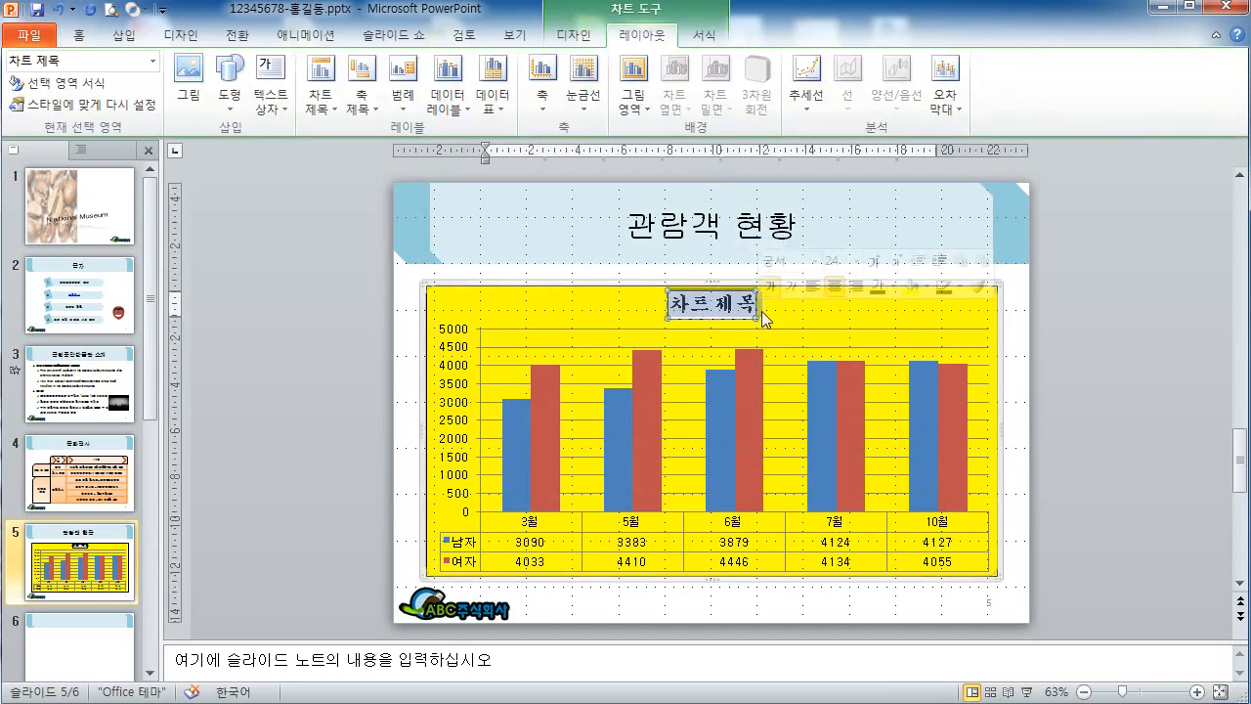
{"action": "type", "text": "국립"}
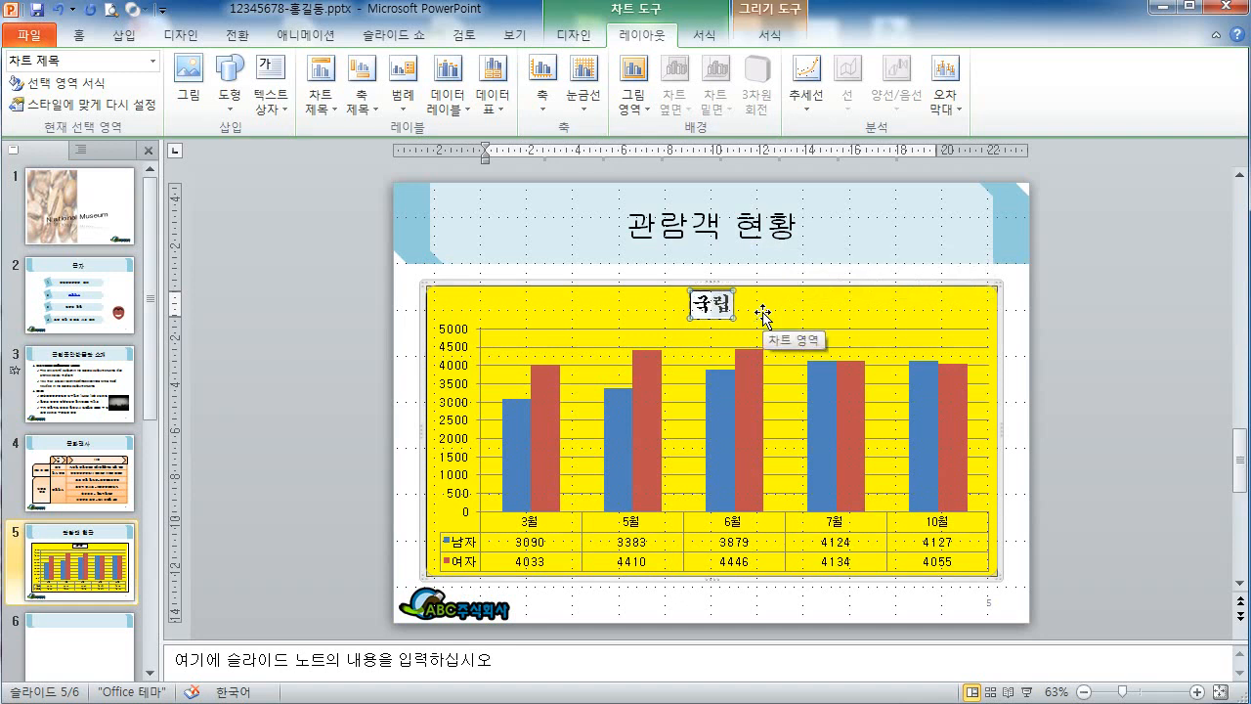
{"action": "type", "text": "중앙박물관과"}
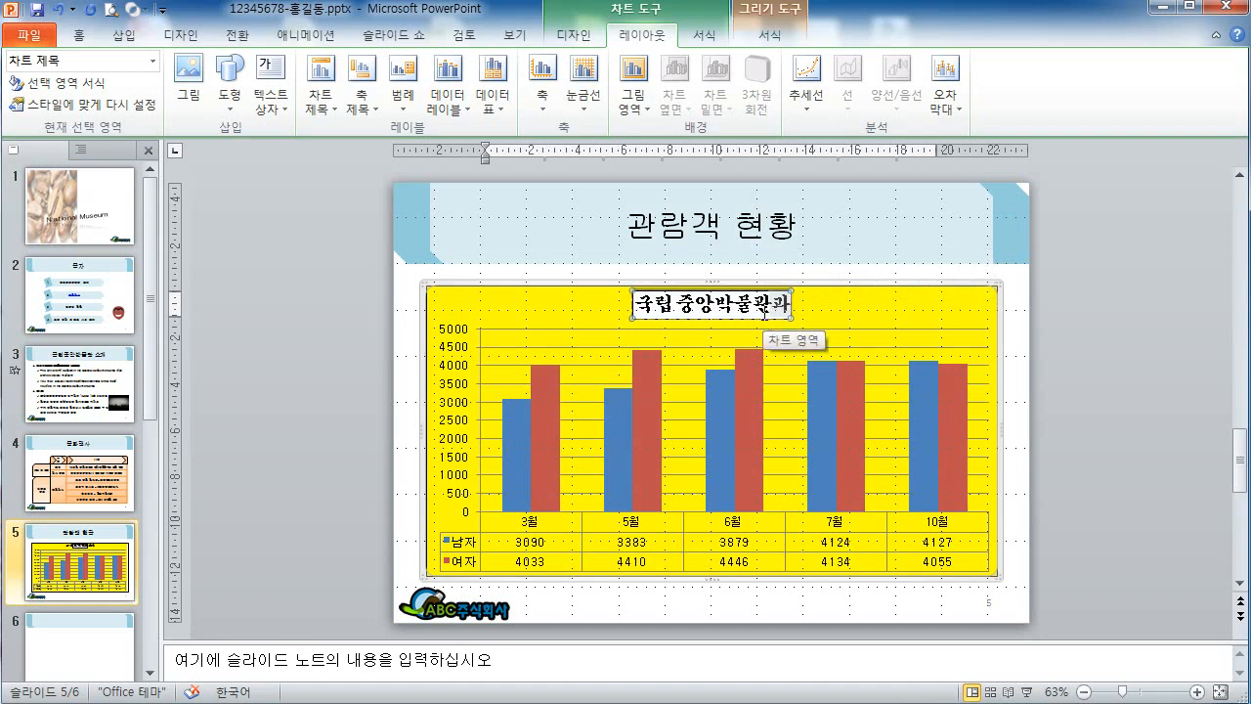
{"action": "key", "text": "BackSpace"}
{"action": "type", "text": "관람"}
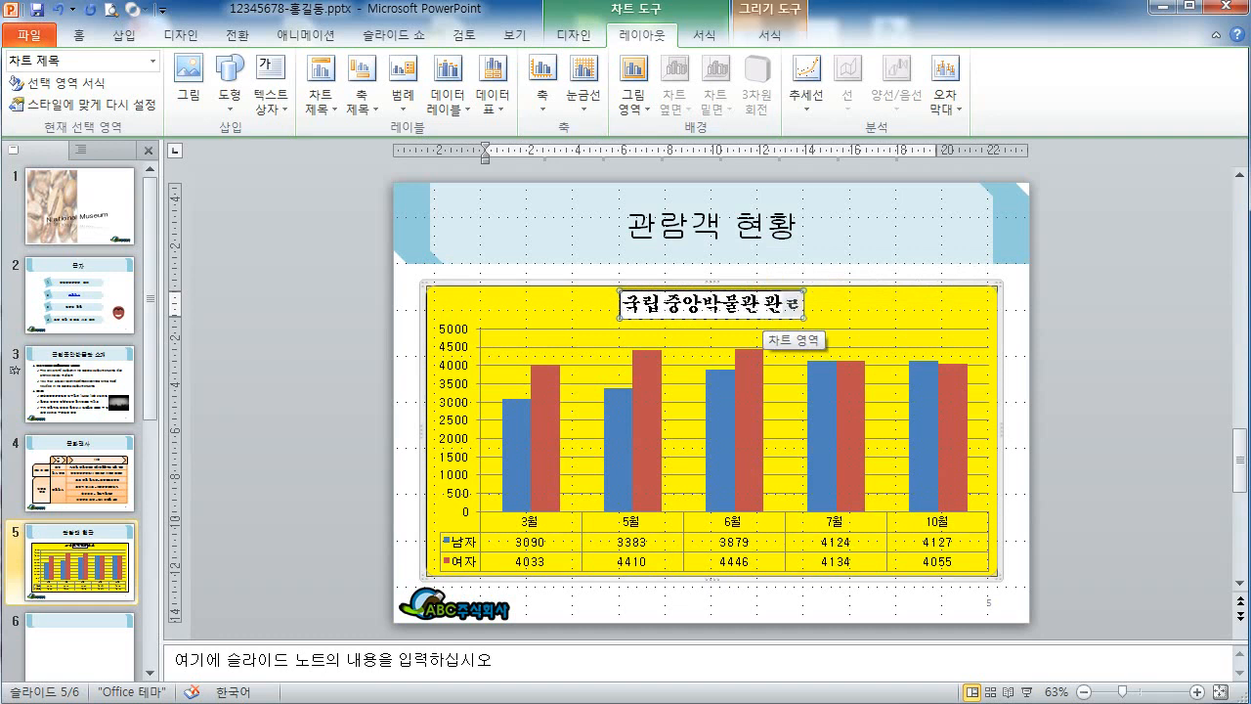
{"action": "type", "text": "객 현황"}
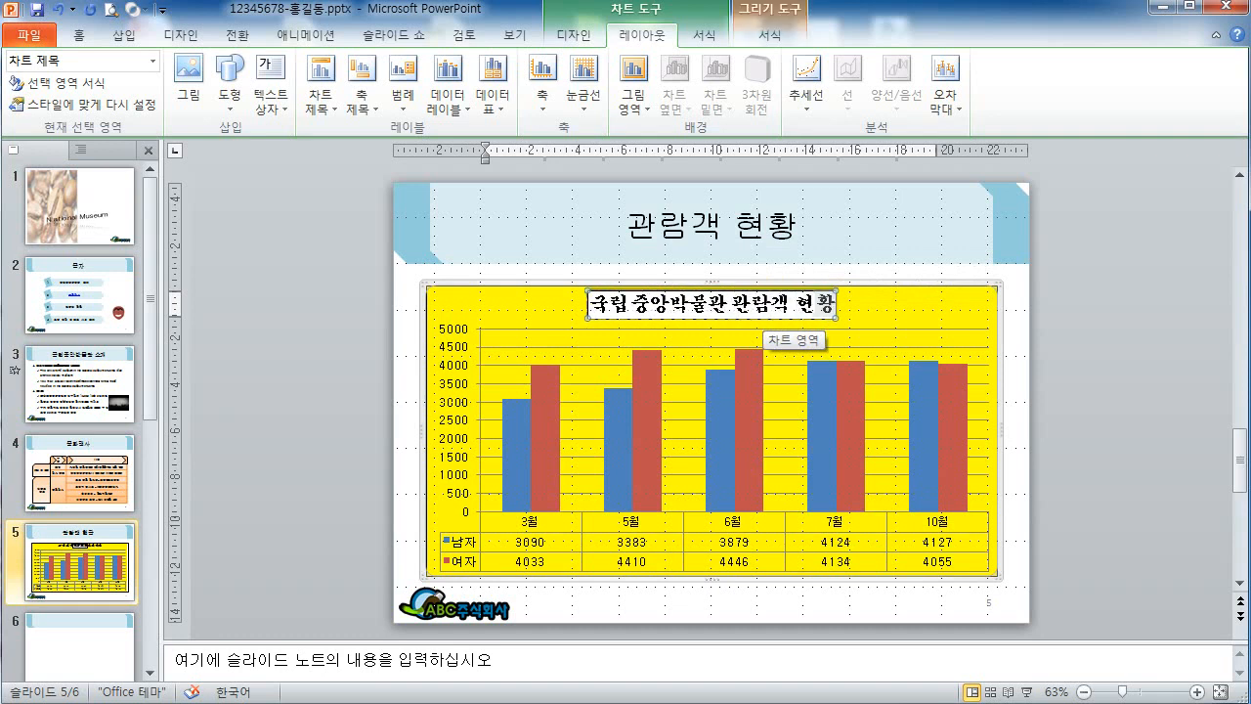
{"action": "type", "text": "(단위"}
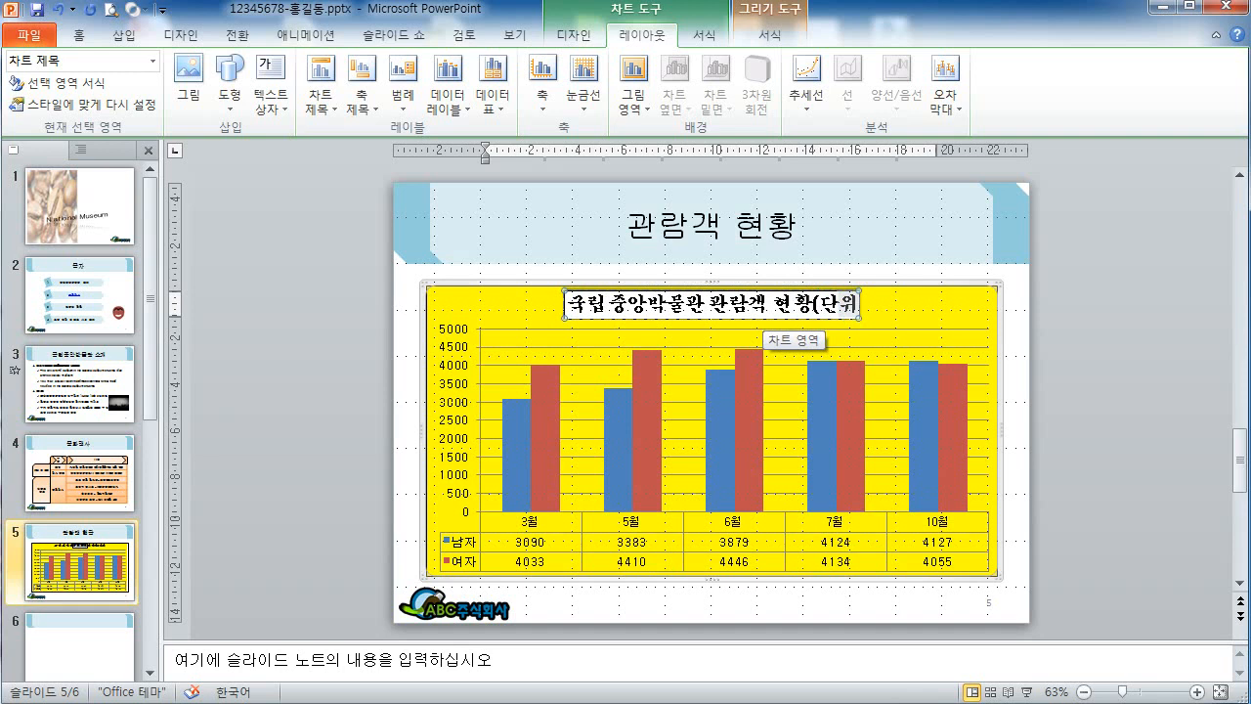
{"action": "type", "text": ":명)"}
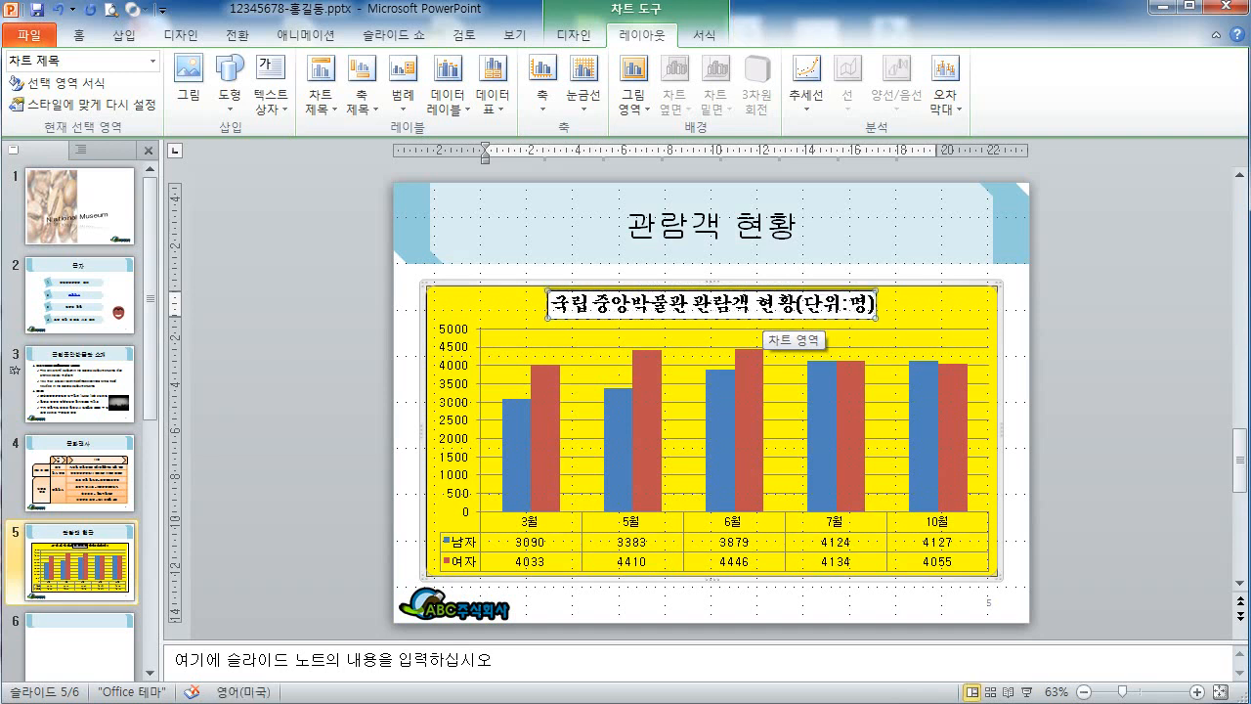
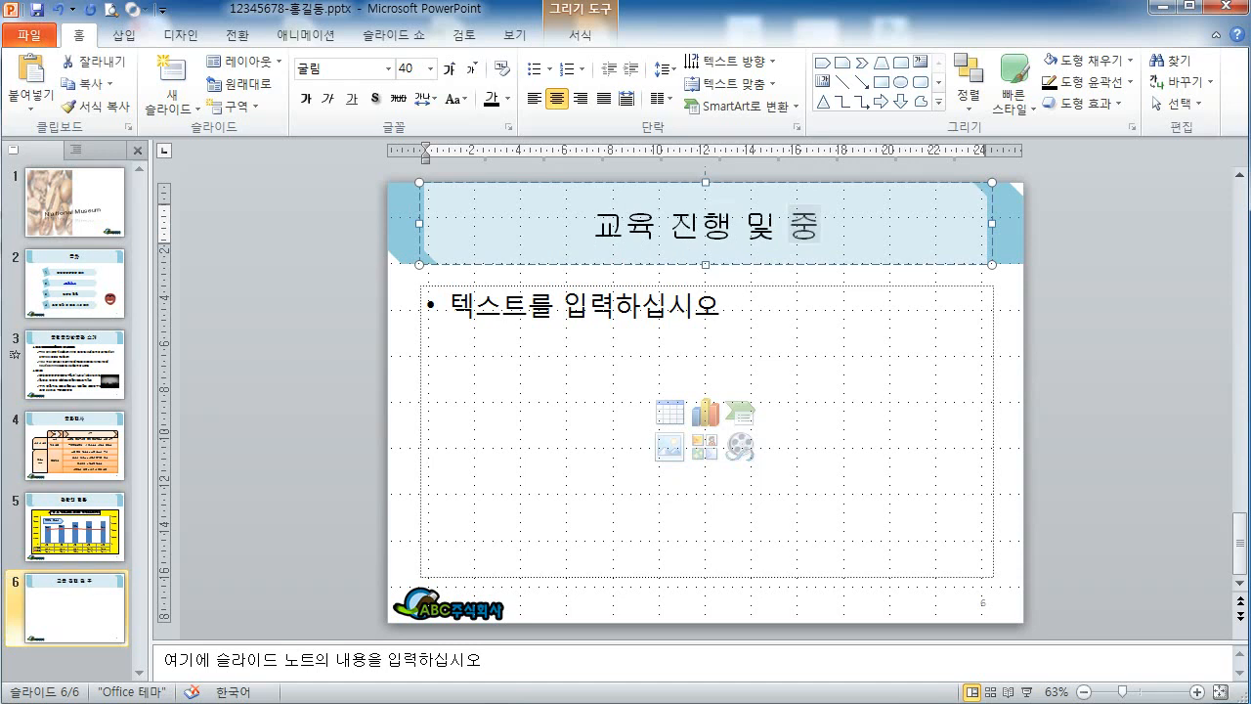
Complete slide 6's title as "교육 진행 및 주요 시설 소개" and place the cursor in the empty content placeholder.
{"action": "type", "text": "소개"}
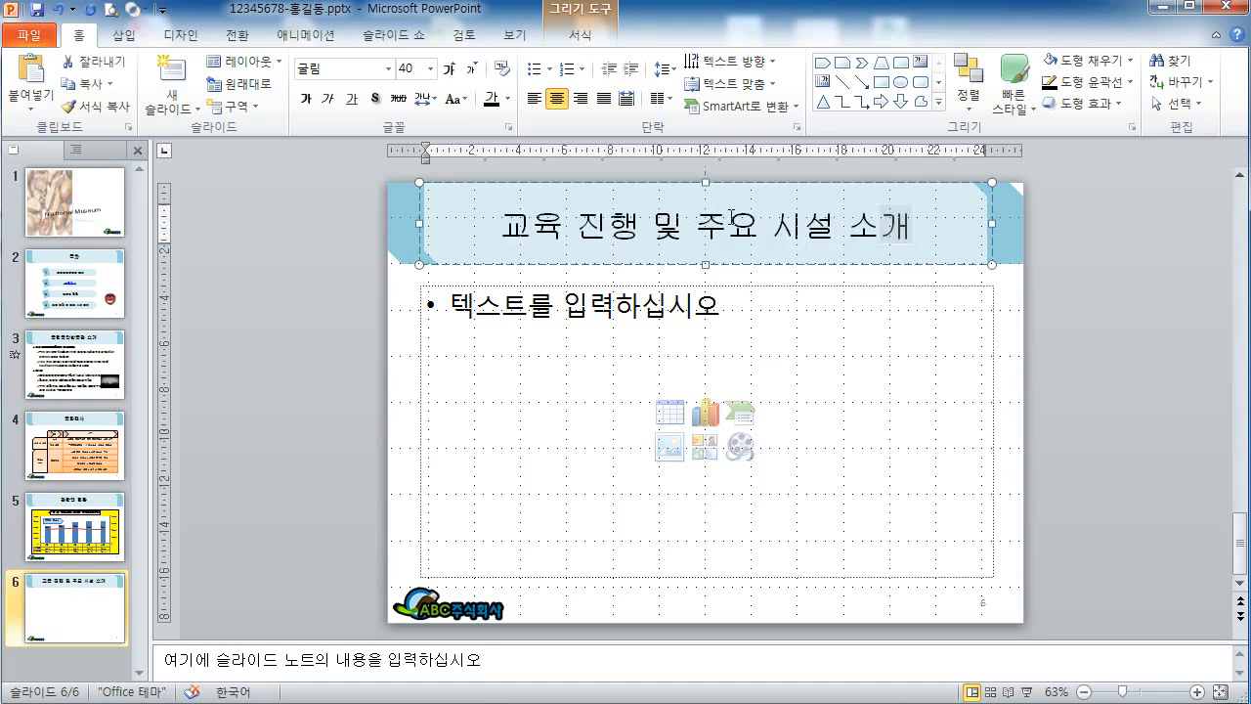
{"action": "left_click", "coordinate": [512, 347]}
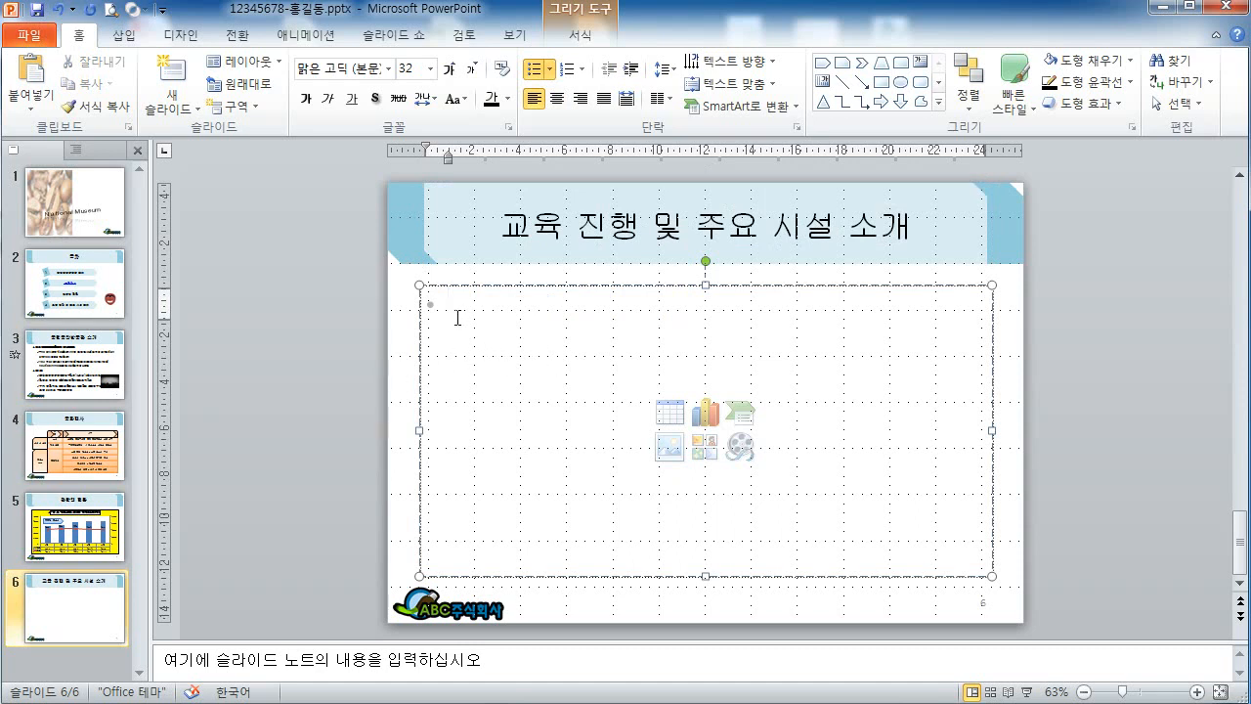
Delete the empty content placeholder and draw a flowchart document shape covering the left half of slide 6 below the title.
{"action": "key", "text": "Escape"}
{"action": "key", "text": "Delete"}
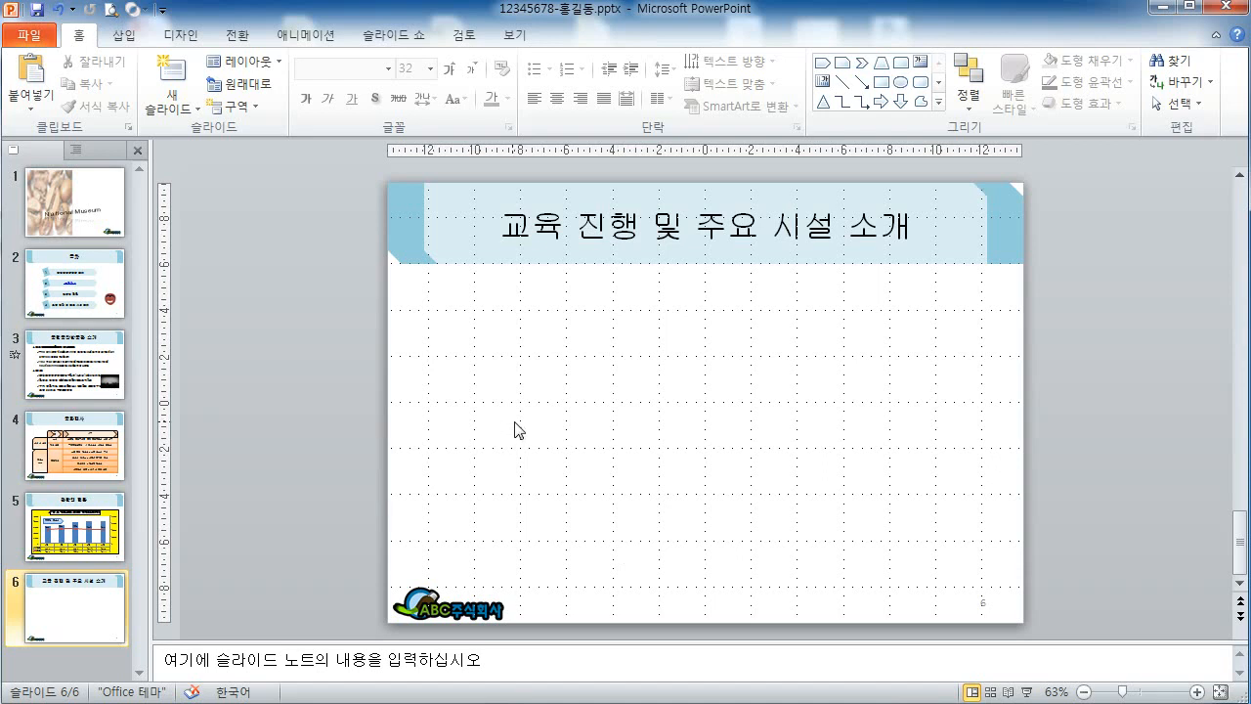
{"action": "left_click", "coordinate": [116, 37]}
{"action": "left_click", "coordinate": [262, 98]}
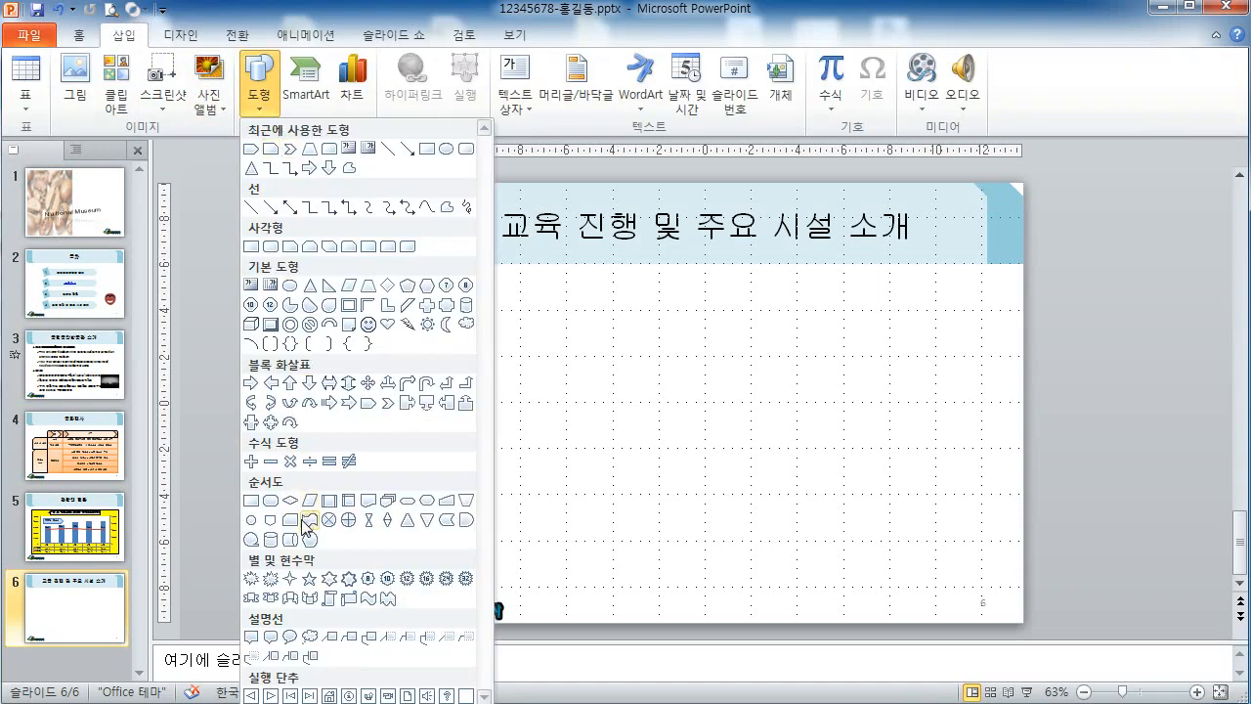
{"action": "left_click", "coordinate": [369, 500]}
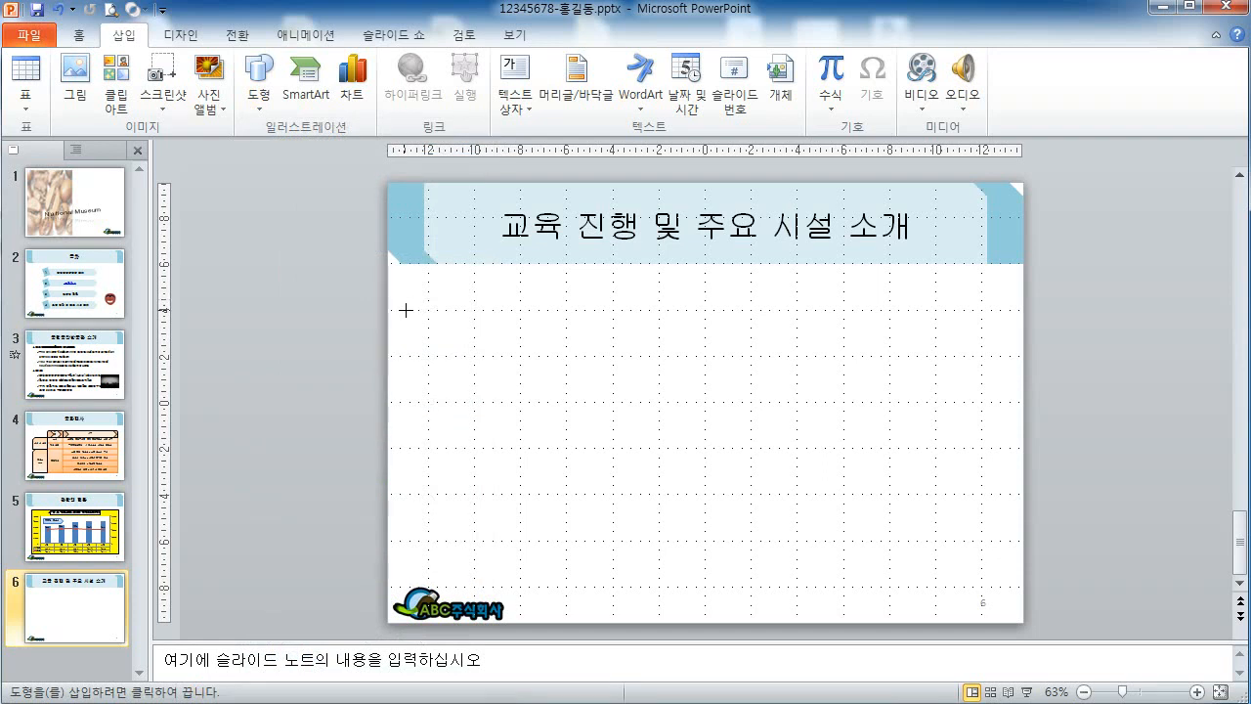
{"action": "left_click_drag", "start_coordinate": [405, 310], "coordinate": [711, 574]}
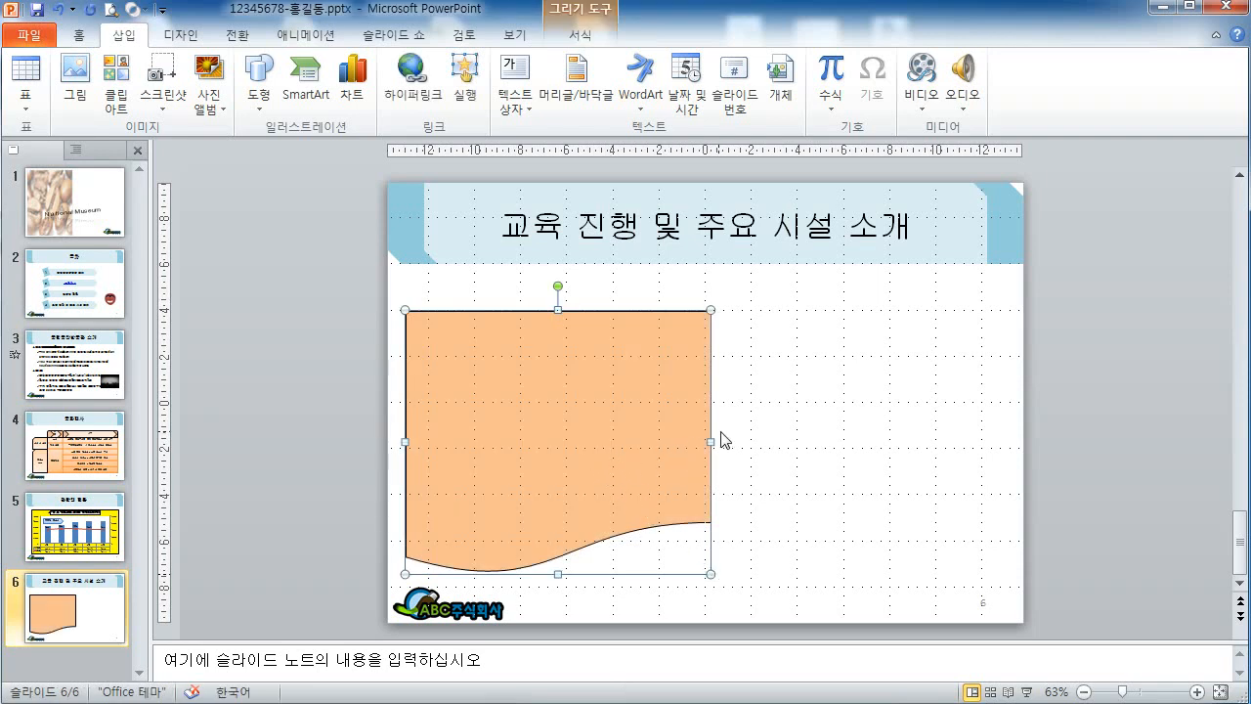
{"action": "left_click_drag", "start_coordinate": [712, 441], "coordinate": [693, 446]}
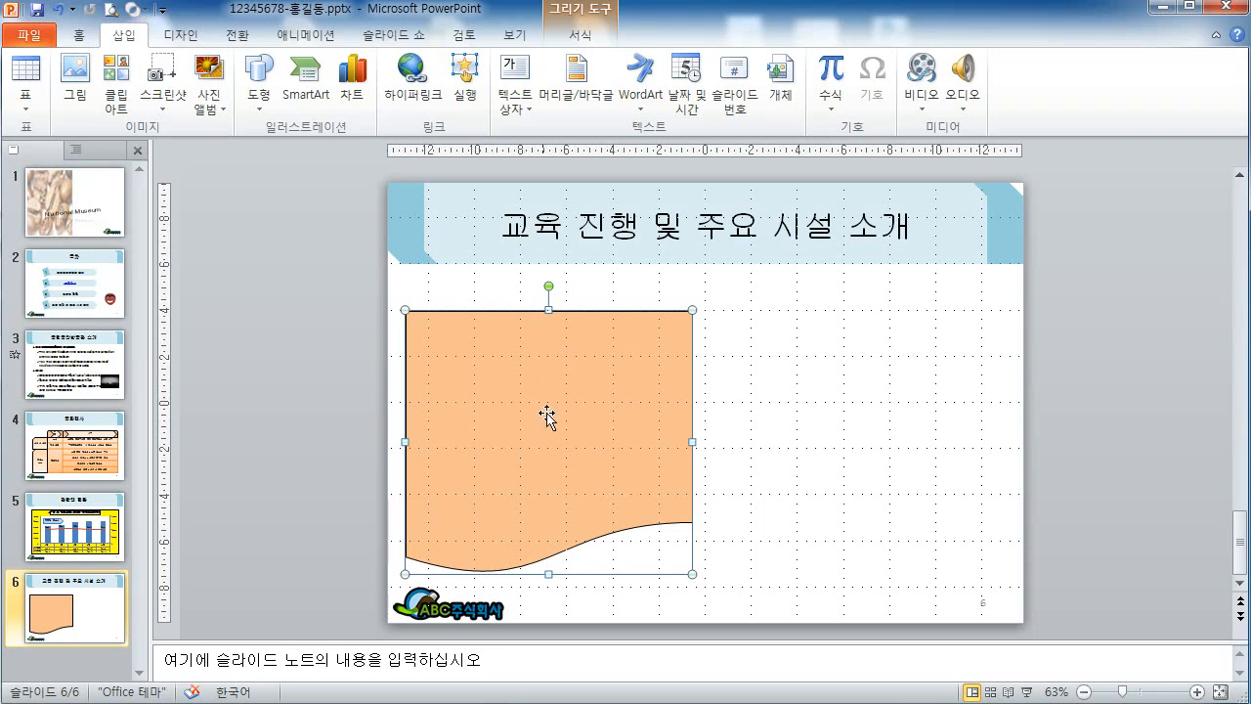
Fill the document shape with the theme color 바다색, 강조 5, 80% 더 밝게.
{"action": "right_click", "coordinate": [502, 360]}
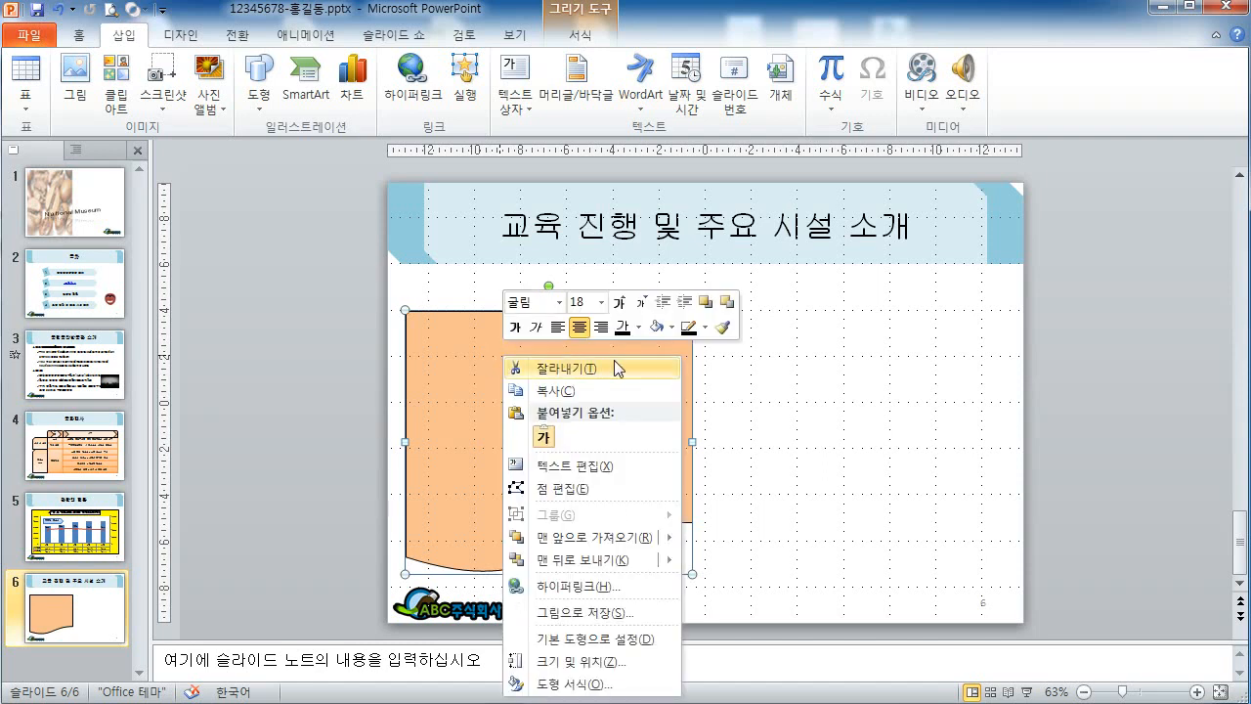
{"action": "left_click", "coordinate": [673, 332]}
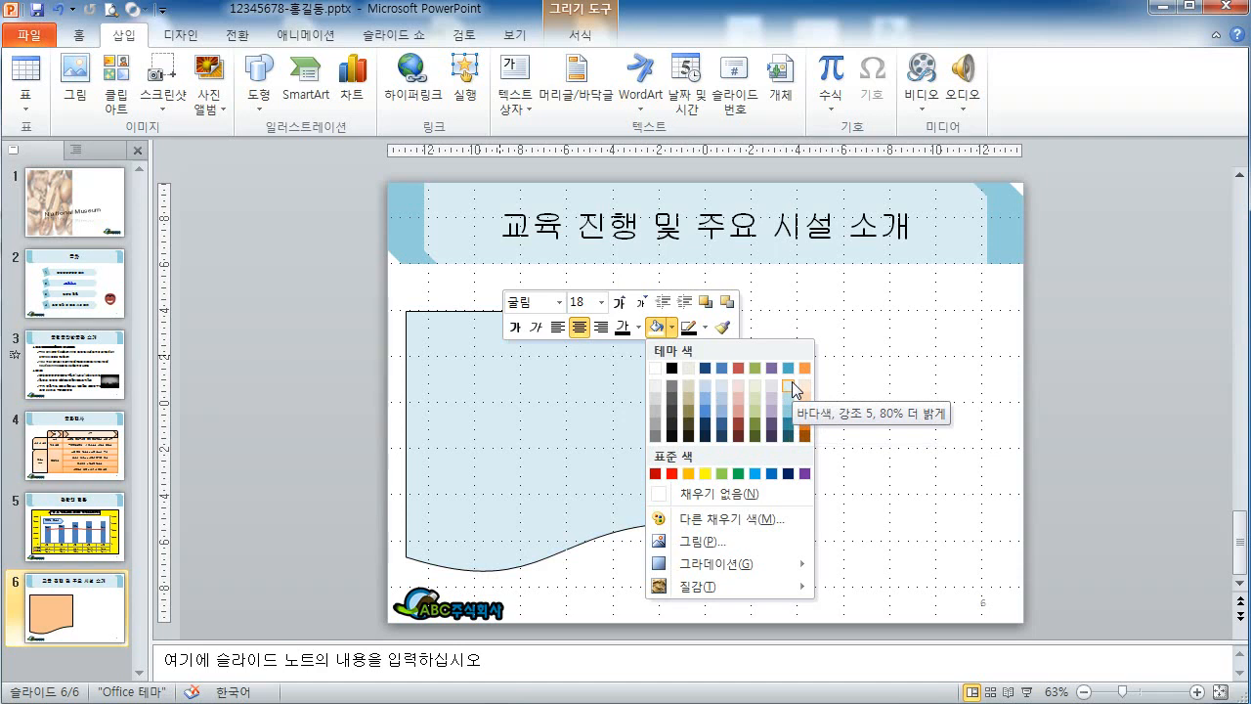
{"action": "left_click", "coordinate": [792, 382]}
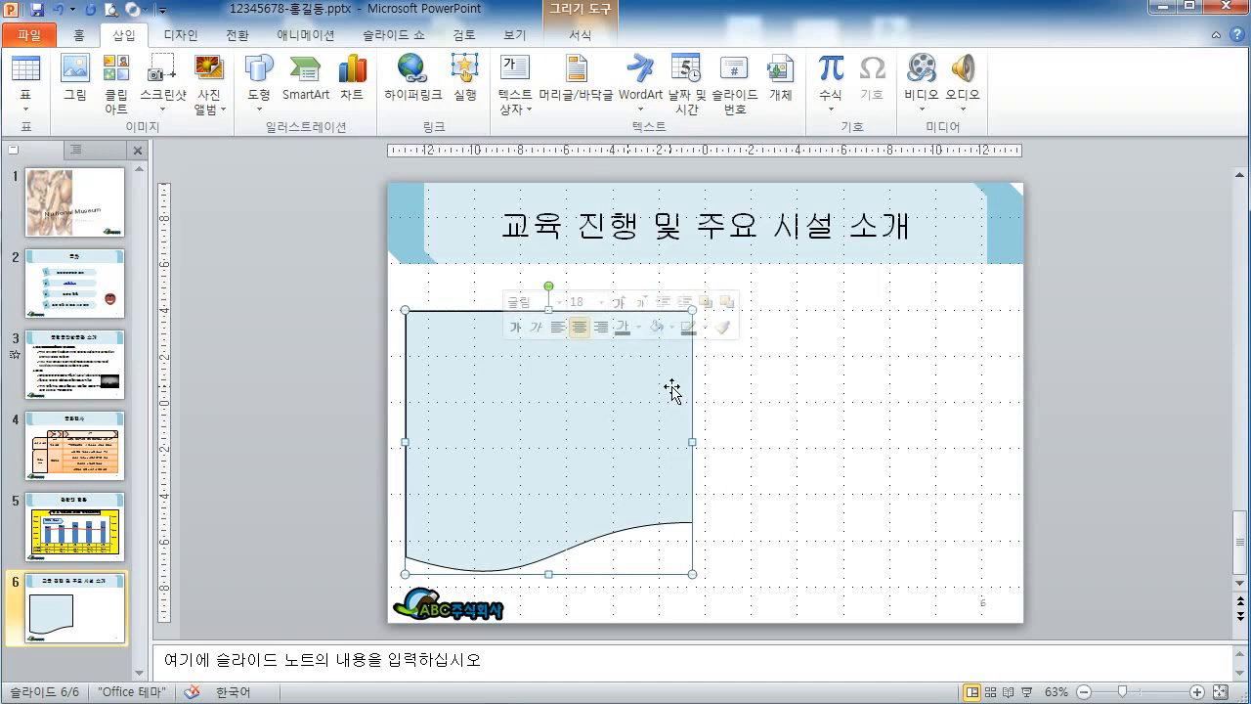
Set the document shape's formatting as the default for new shapes.
{"action": "left_click", "coordinate": [705, 329]}
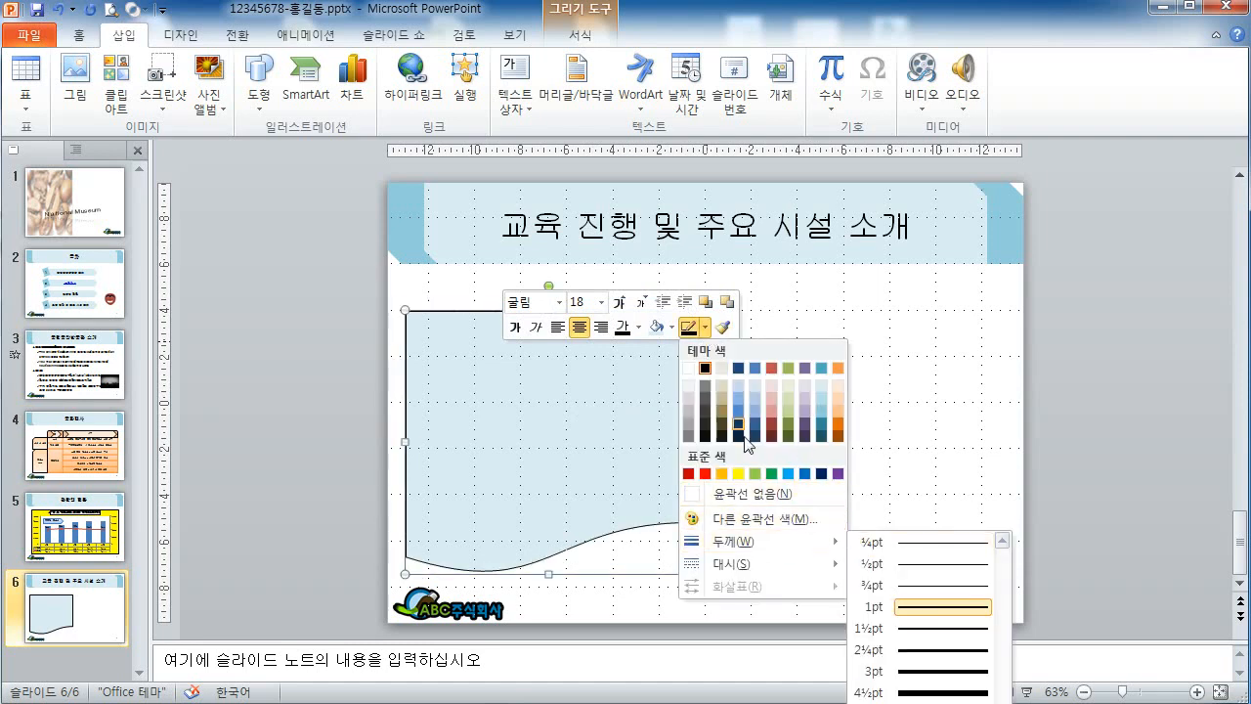
{"action": "right_click", "coordinate": [513, 342]}
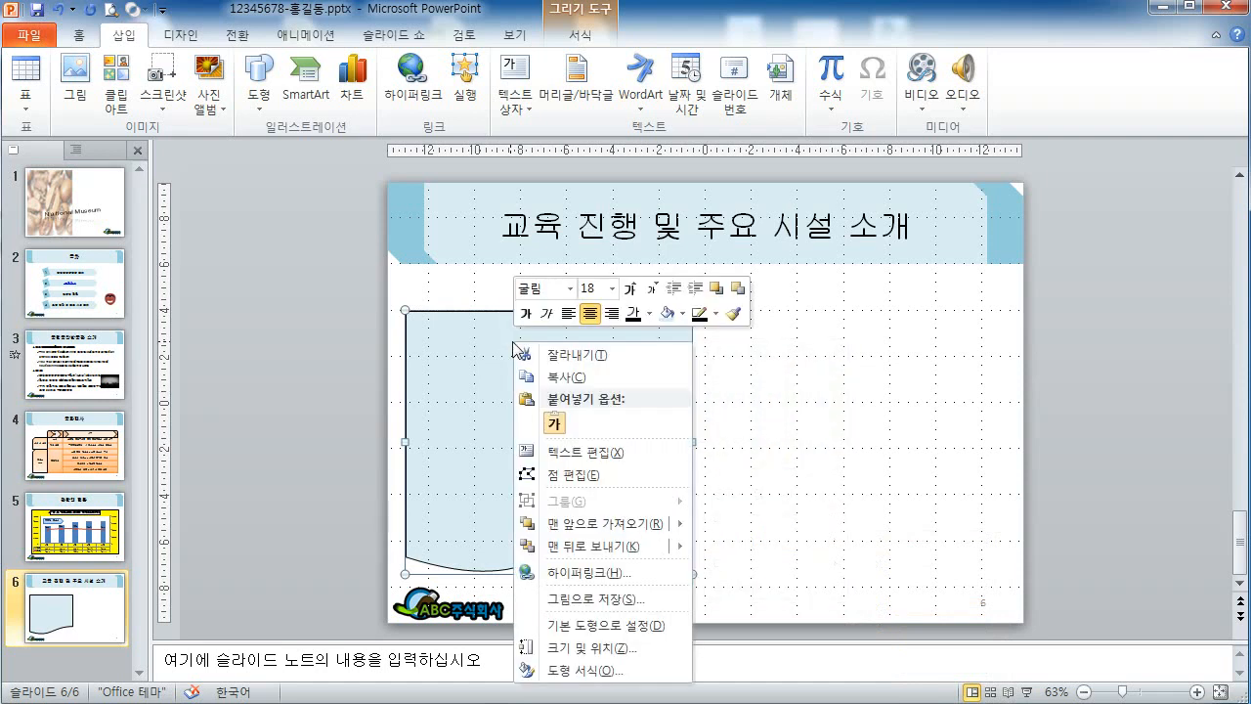
{"action": "left_click", "coordinate": [628, 626]}
{"action": "left_click", "coordinate": [351, 388]}
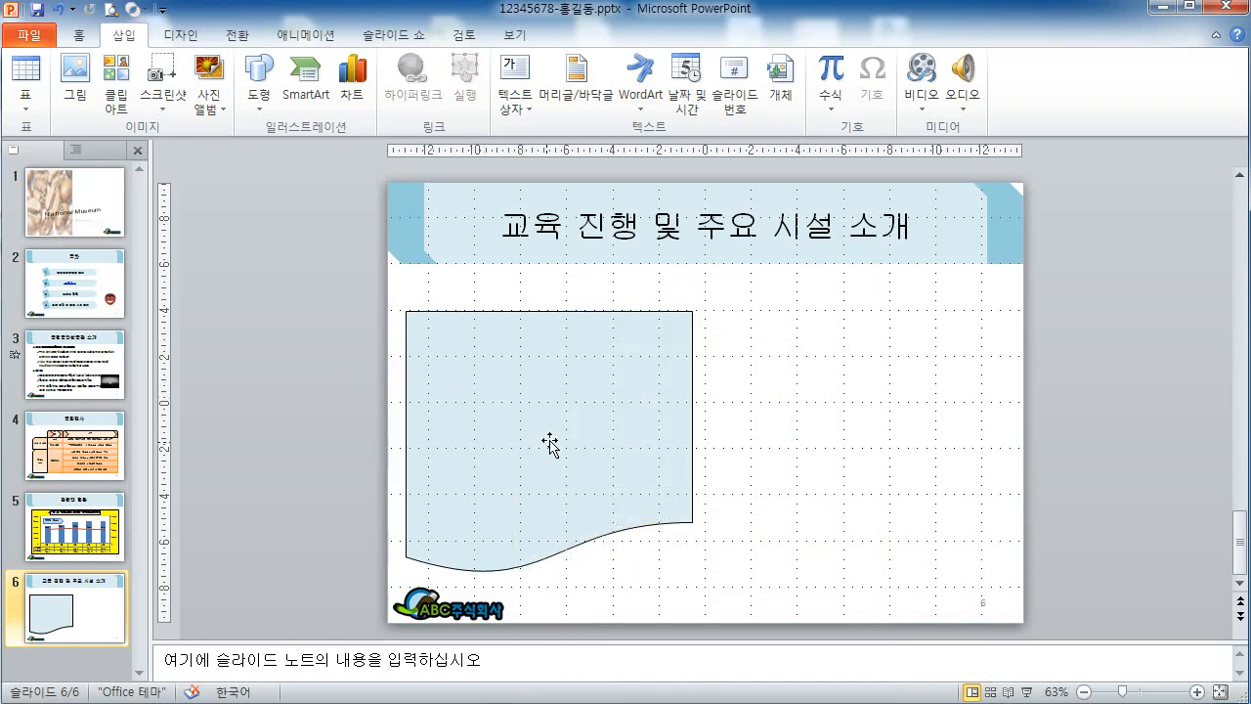
{"action": "left_click", "coordinate": [573, 528]}
{"action": "left_click", "coordinate": [348, 377]}
{"action": "left_click", "coordinate": [522, 392]}
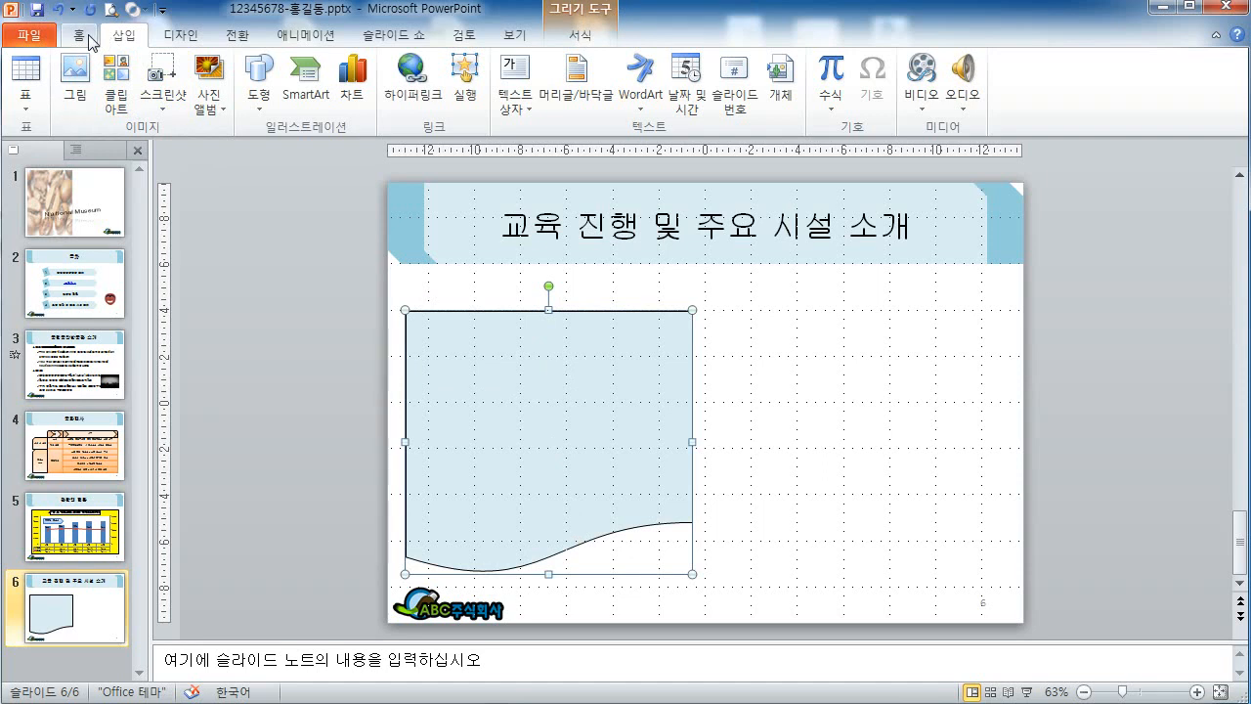
Draw a snip diagonal corner rectangle (대각선 방향의 모서리가 잘린 사각형) about 7.6 × 1.4 cm, centered over the document shape's upper edge.
{"action": "left_click", "coordinate": [258, 97]}
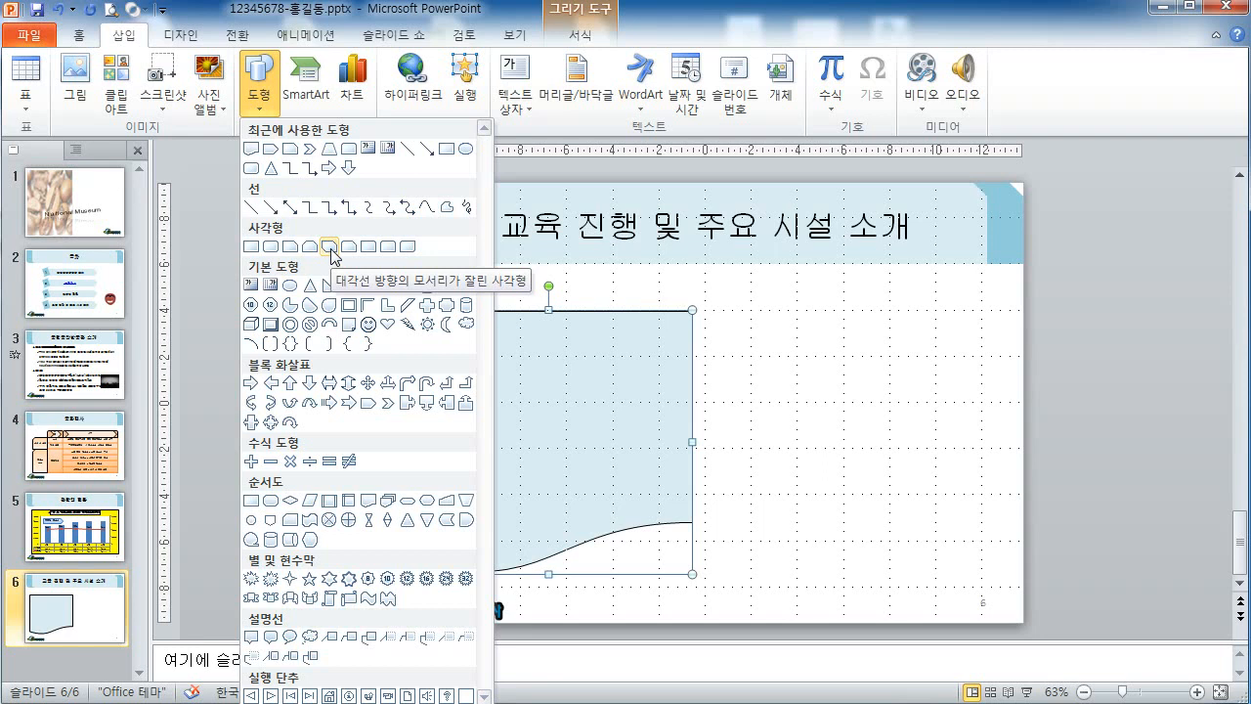
{"action": "left_click", "coordinate": [329, 247]}
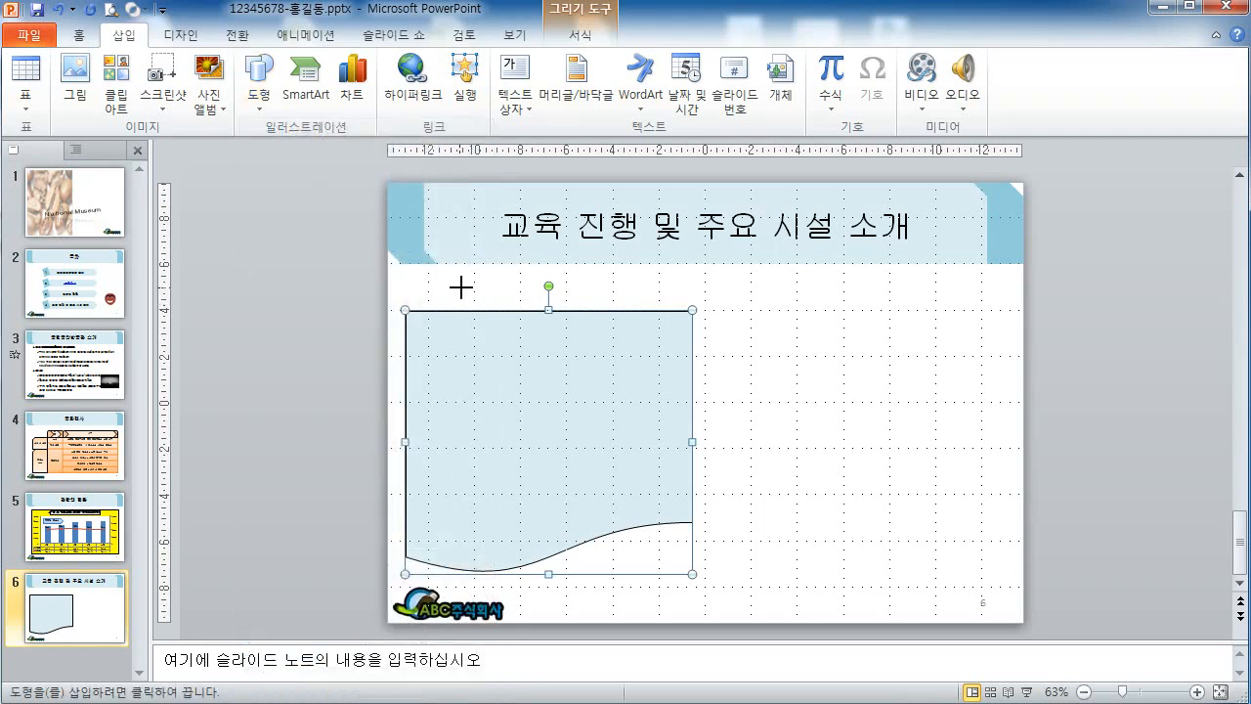
{"action": "left_click_drag", "start_coordinate": [461, 287], "coordinate": [637, 329]}
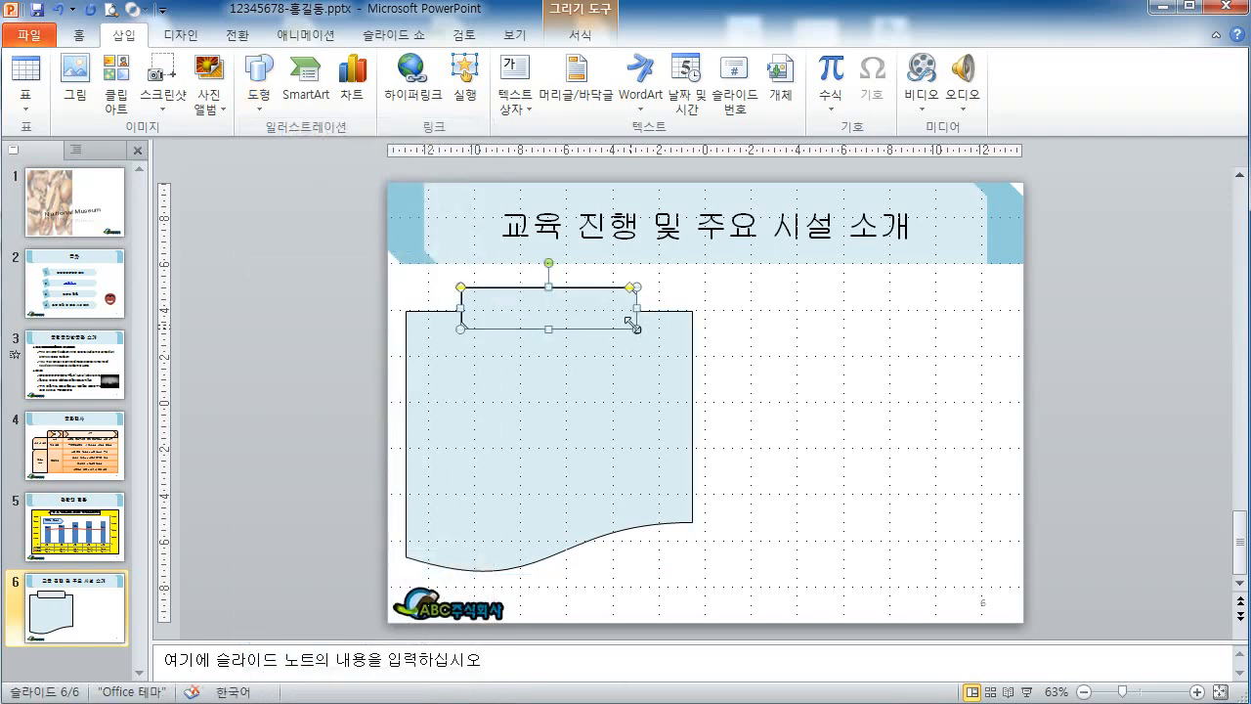
{"action": "left_click", "coordinate": [745, 323]}
{"action": "left_click", "coordinate": [624, 301]}
{"action": "left_click_drag", "start_coordinate": [550, 287], "coordinate": [547, 296]}
{"action": "left_click", "coordinate": [743, 360]}
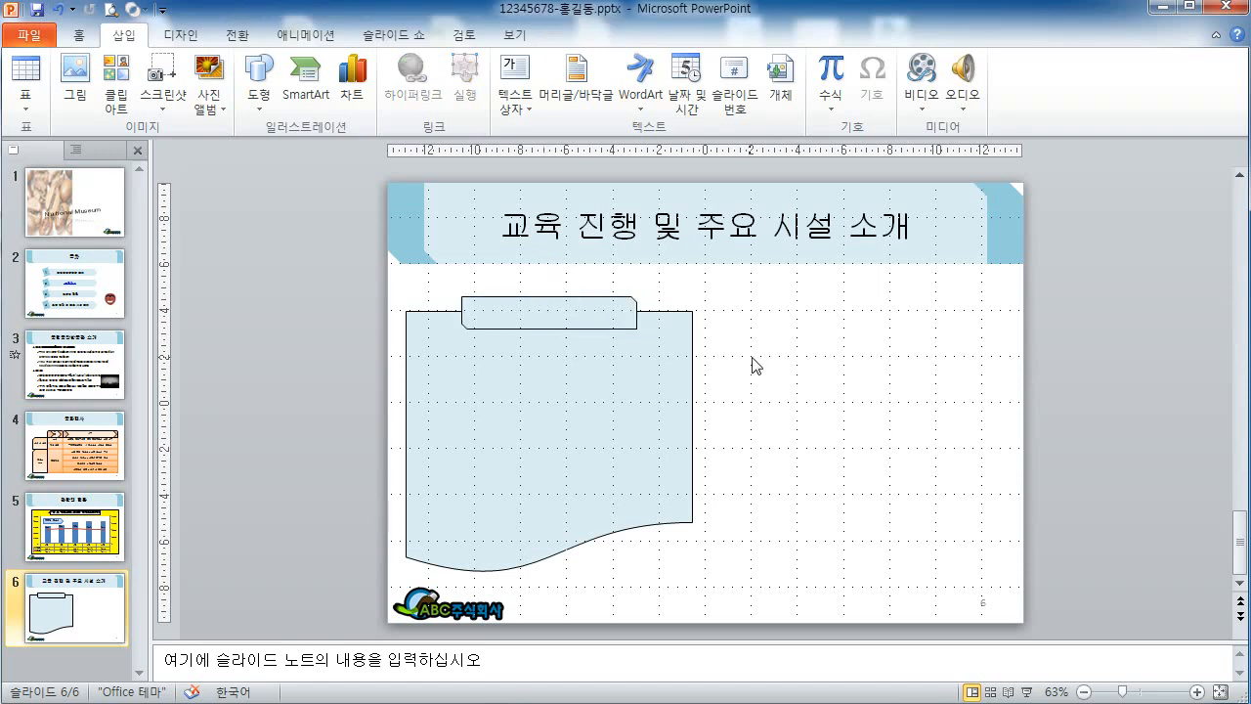
Flip the snipped rectangle horizontally so the top-left and bottom-right corners are cut.
{"action": "left_click", "coordinate": [579, 321]}
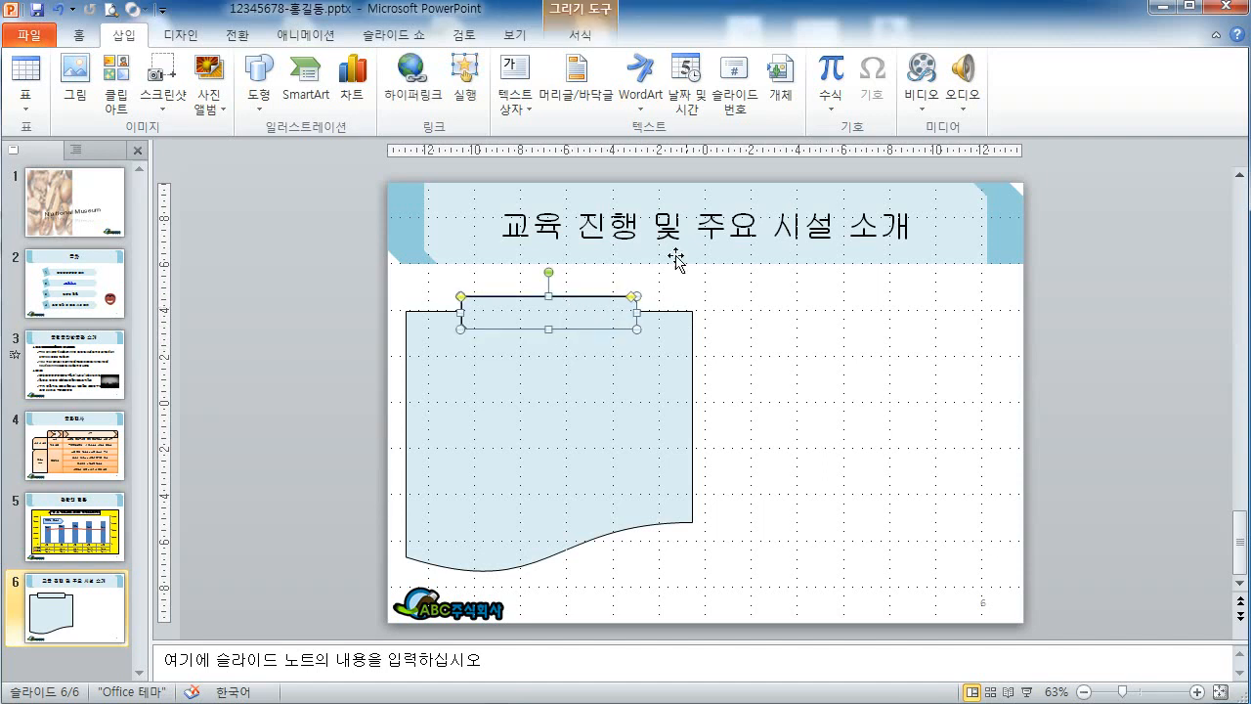
{"action": "left_click", "coordinate": [580, 34]}
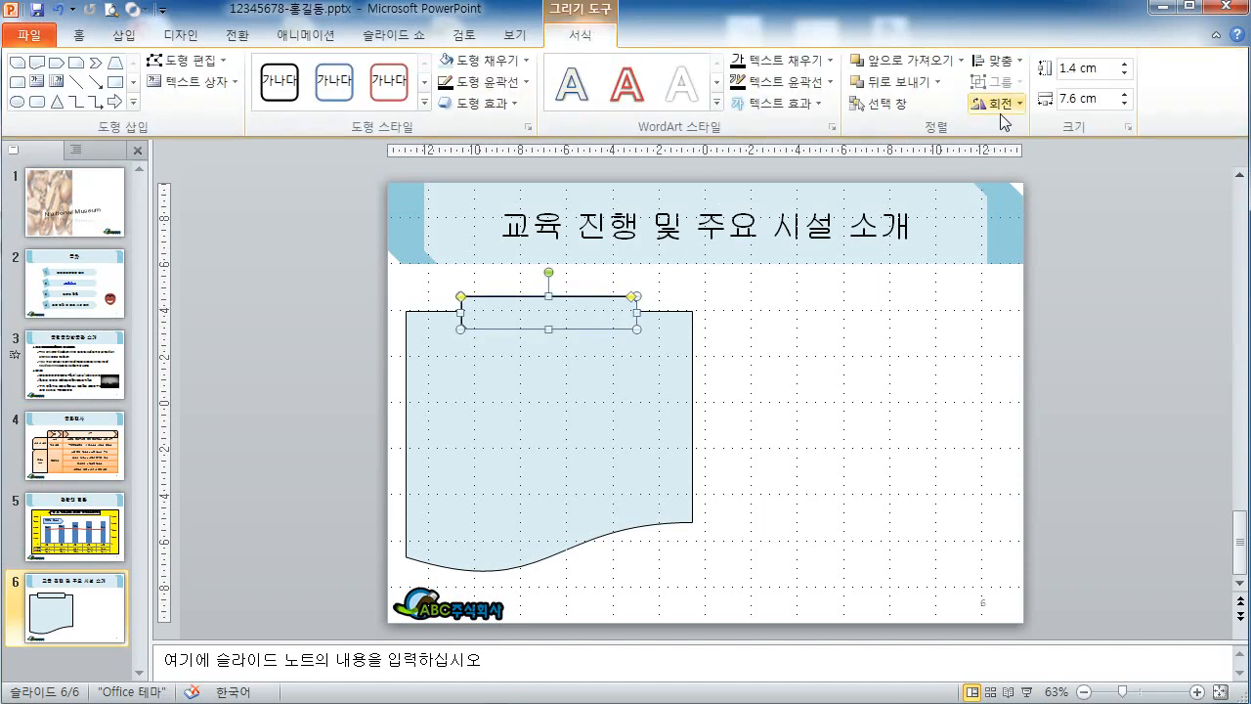
{"action": "left_click", "coordinate": [1001, 115]}
{"action": "left_click", "coordinate": [1007, 274]}
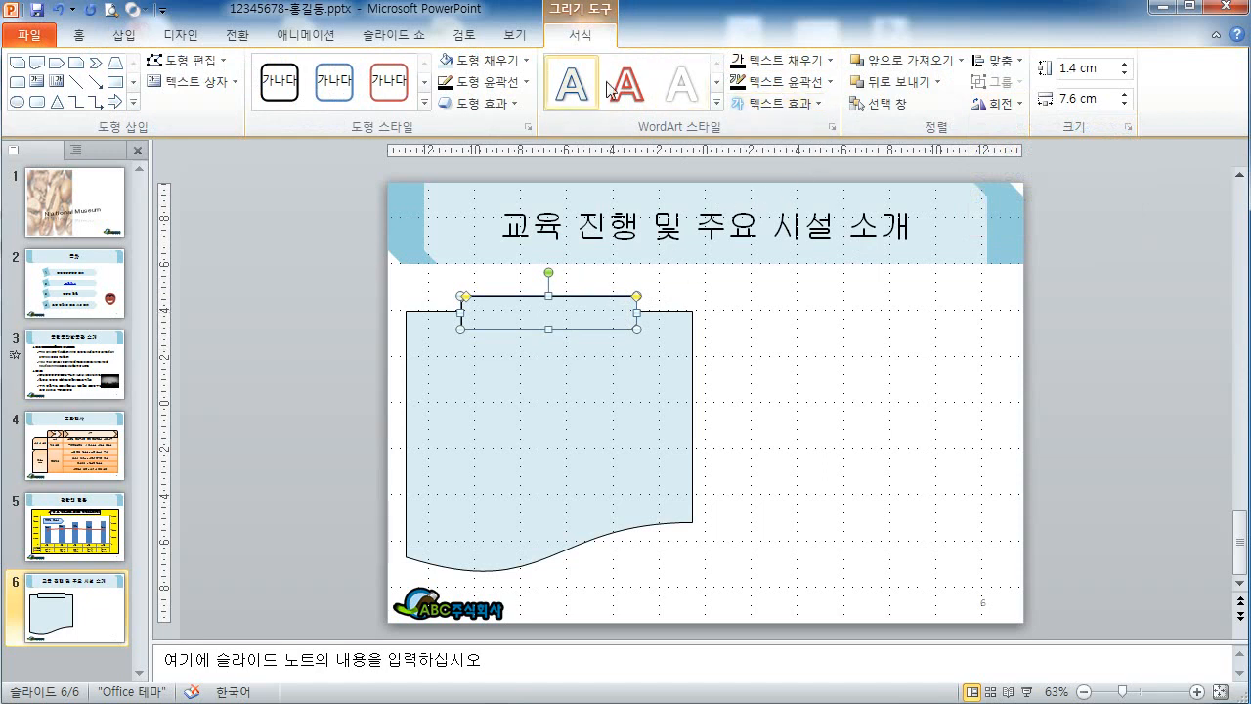
Fill the snipped rectangle with a darker ocean-blue theme shade than the document shape.
{"action": "right_click", "coordinate": [584, 309]}
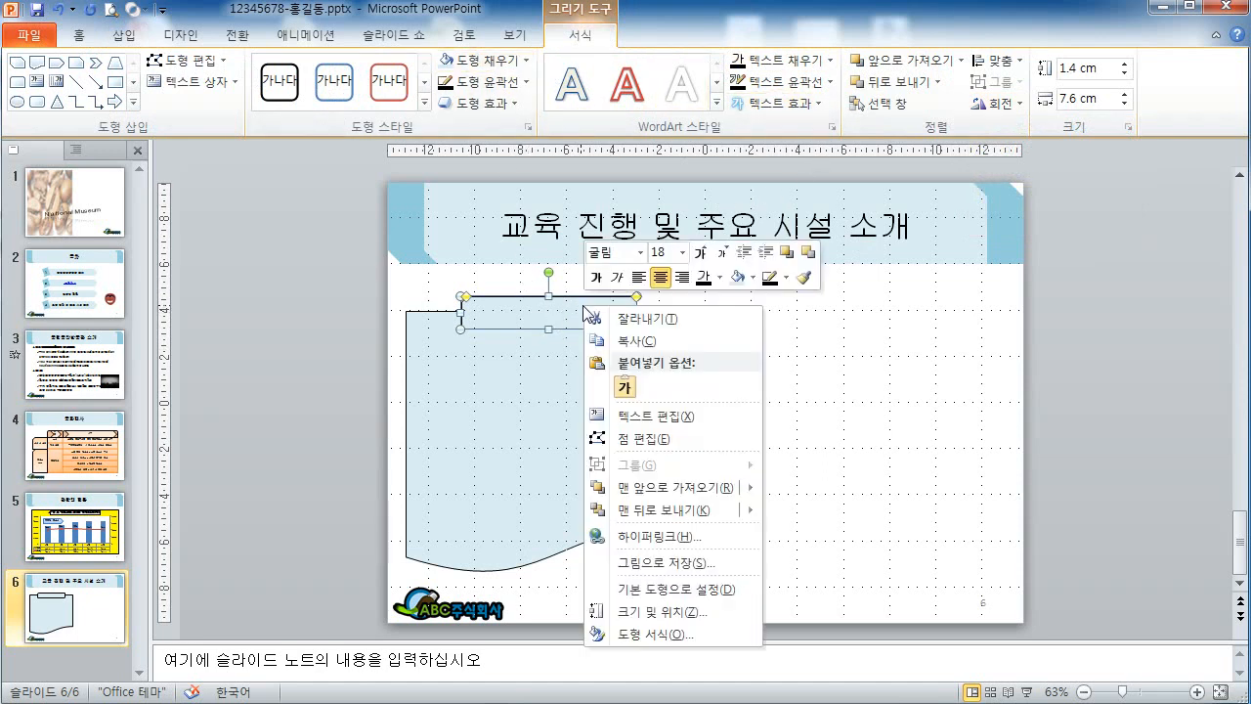
{"action": "left_click", "coordinate": [753, 279]}
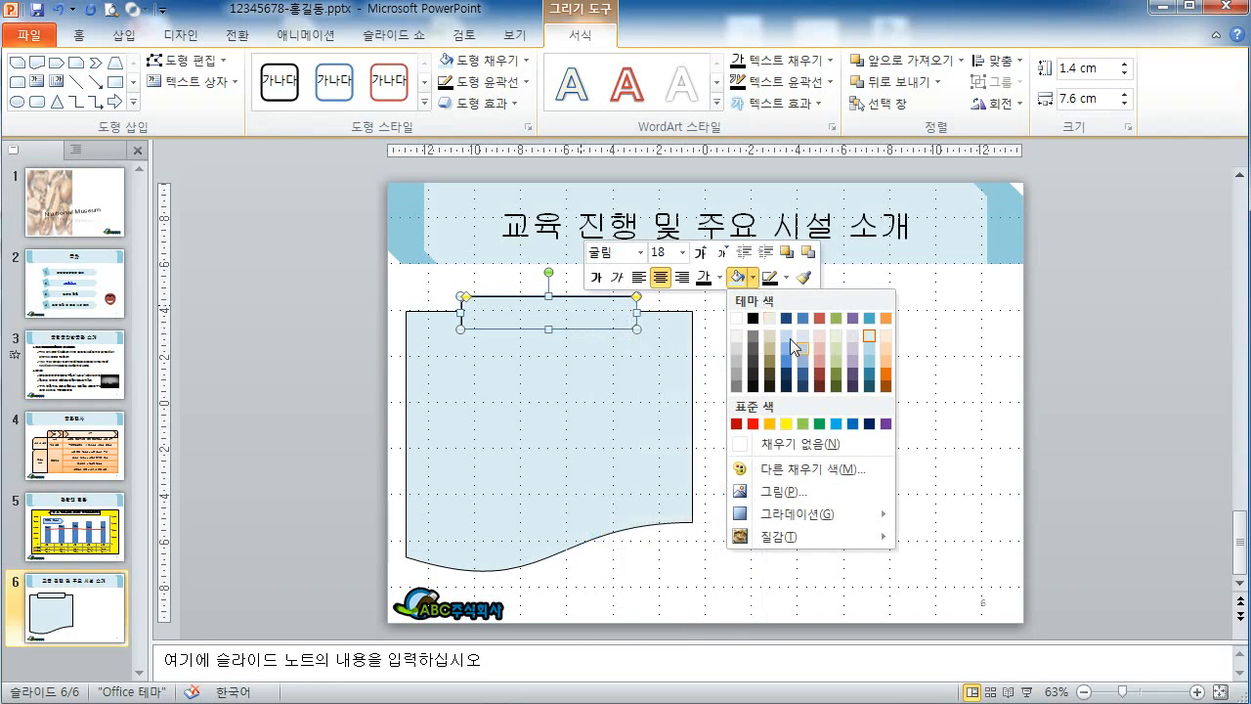
{"action": "left_click", "coordinate": [876, 366]}
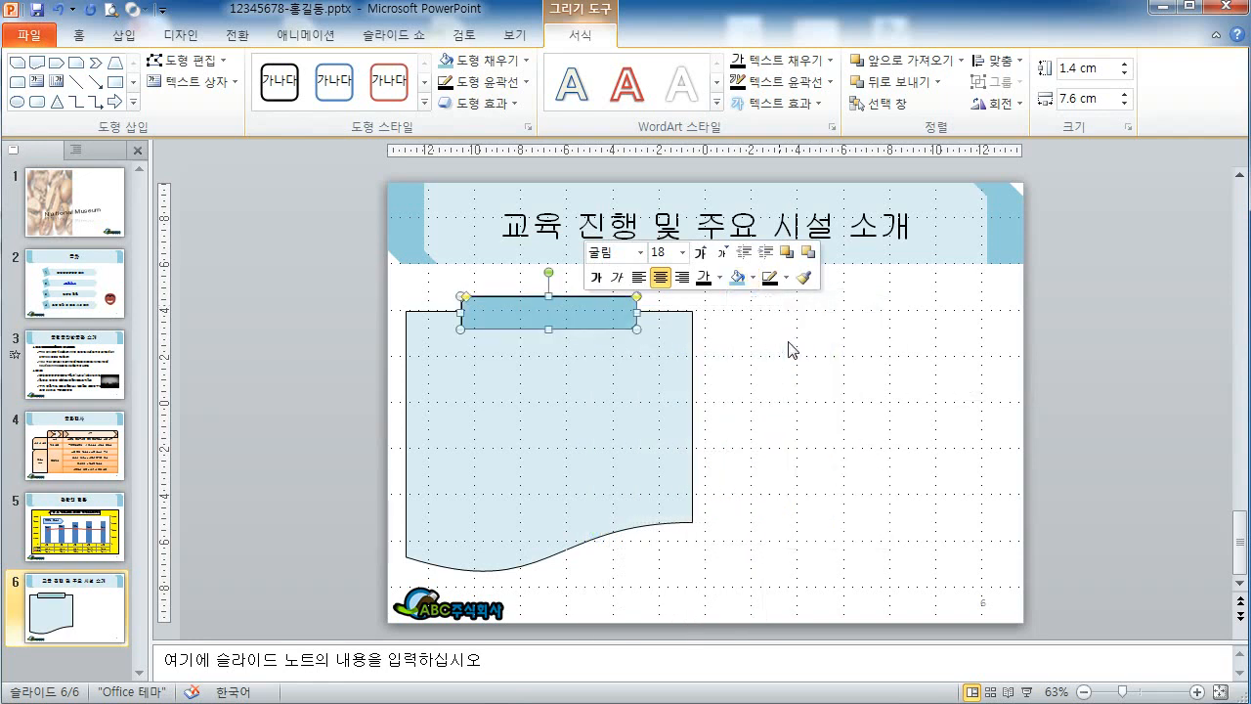
Move the snipped rectangle down slightly so it overlaps more of the document shape's upper edge.
{"action": "left_click", "coordinate": [647, 356]}
{"action": "left_click_drag", "start_coordinate": [599, 319], "coordinate": [606, 337]}
{"action": "left_click", "coordinate": [761, 340]}
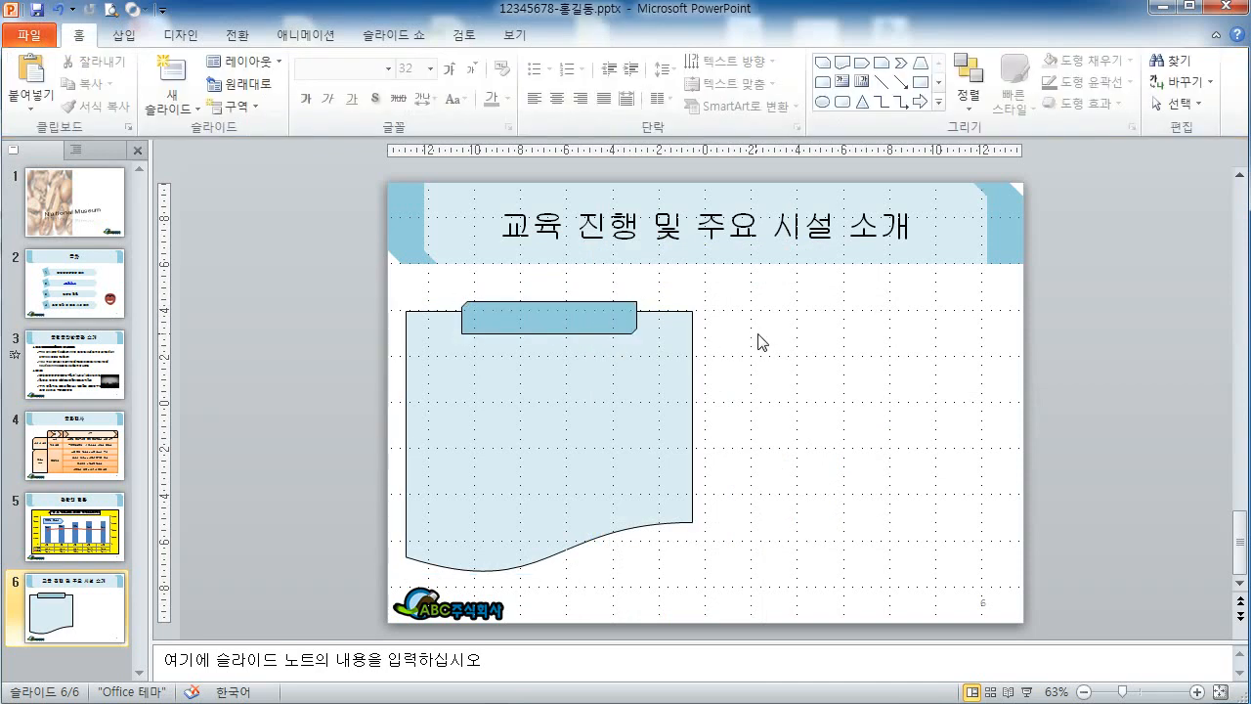
{"action": "left_click", "coordinate": [566, 335]}
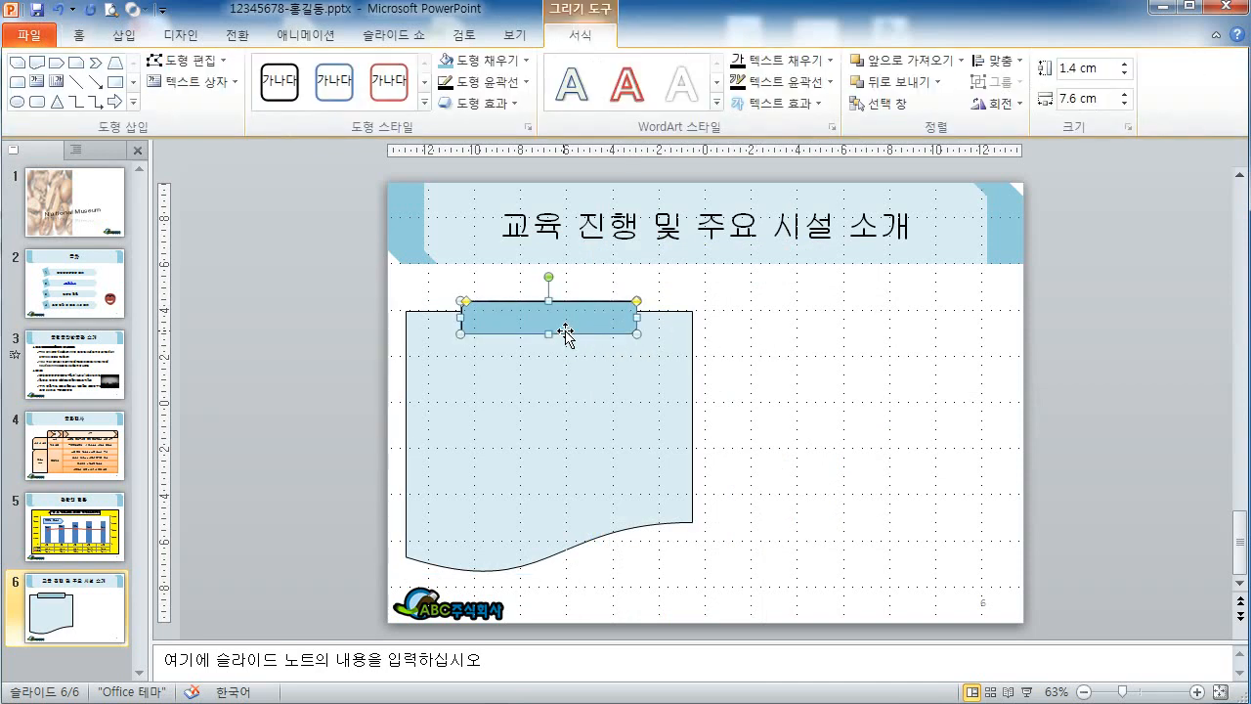
{"action": "left_click_drag", "start_coordinate": [566, 335], "coordinate": [567, 340]}
{"action": "left_click", "coordinate": [718, 346]}
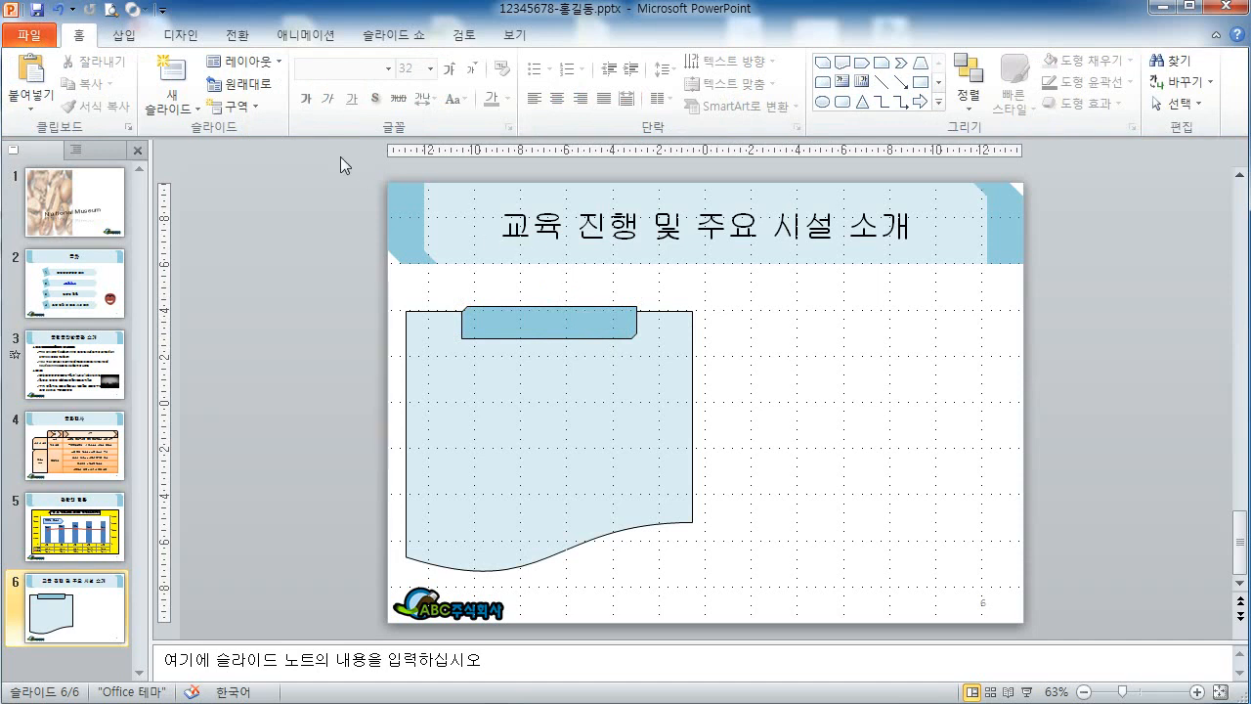
Draw a folded corner shape about 5.6 × 1.8 cm over the snipped rectangle and enter "교육 진행" in it.
{"action": "left_click", "coordinate": [125, 35]}
{"action": "left_click", "coordinate": [259, 95]}
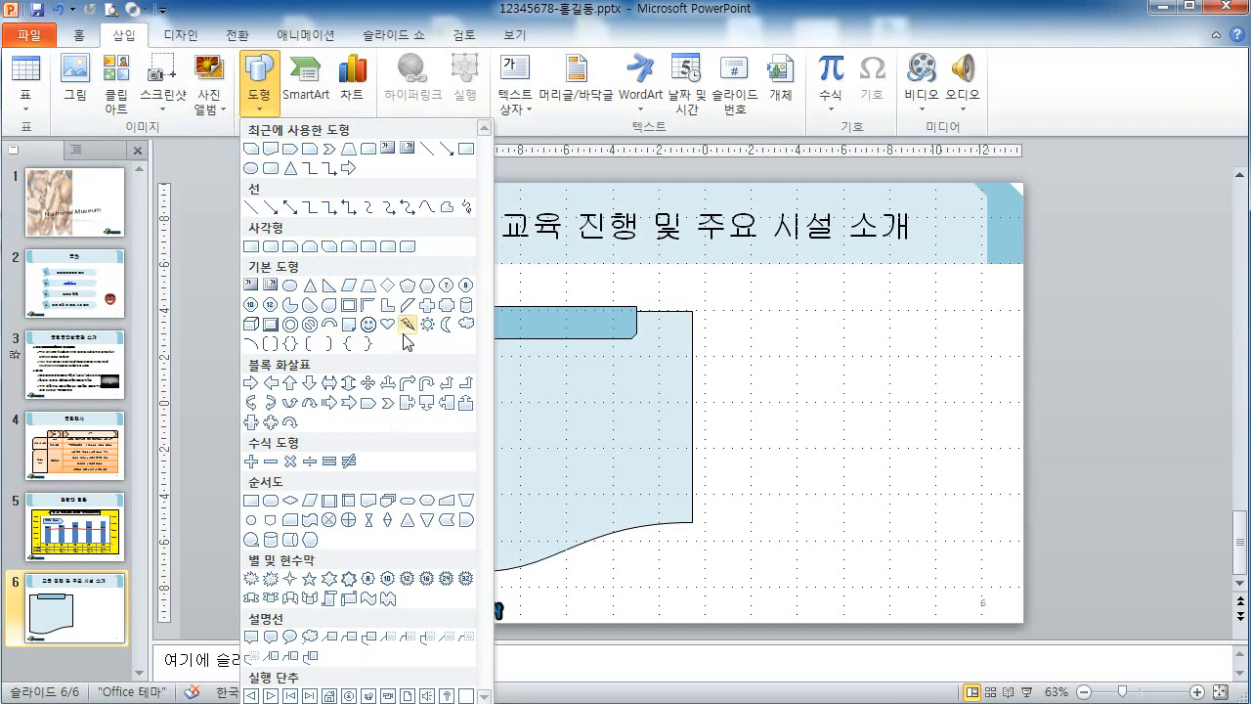
{"action": "left_click", "coordinate": [347, 323]}
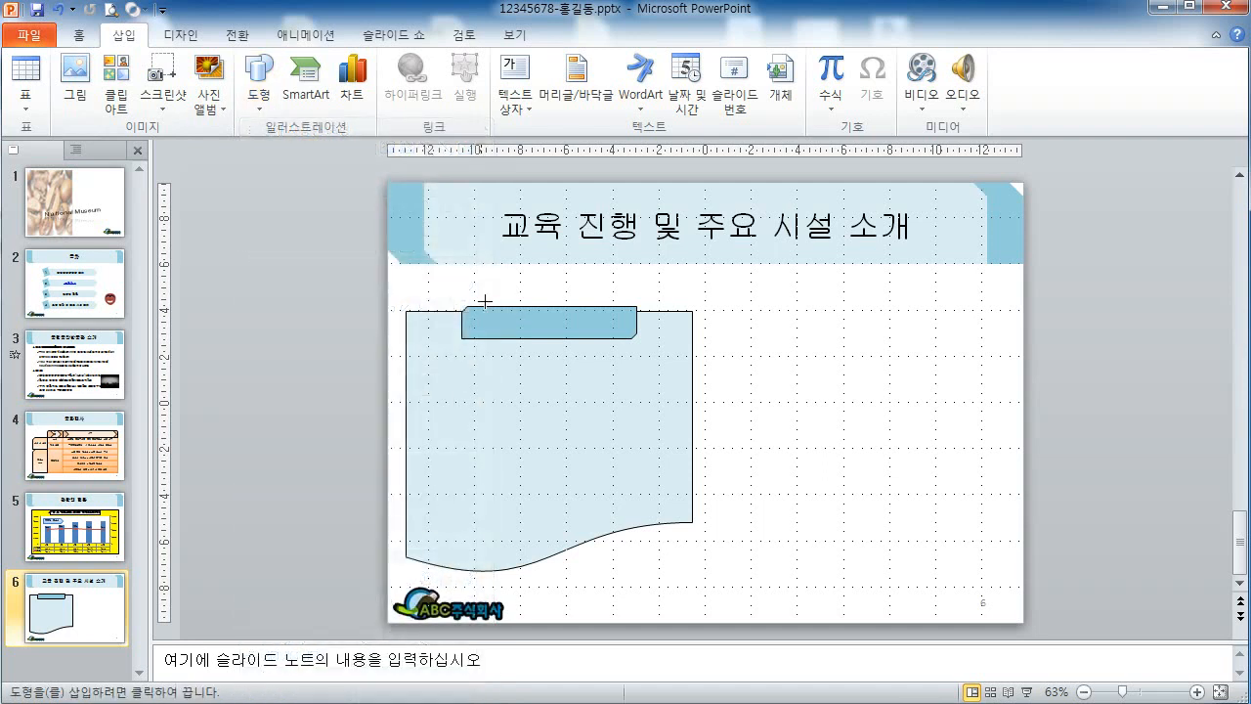
{"action": "left_click_drag", "start_coordinate": [486, 287], "coordinate": [612, 330]}
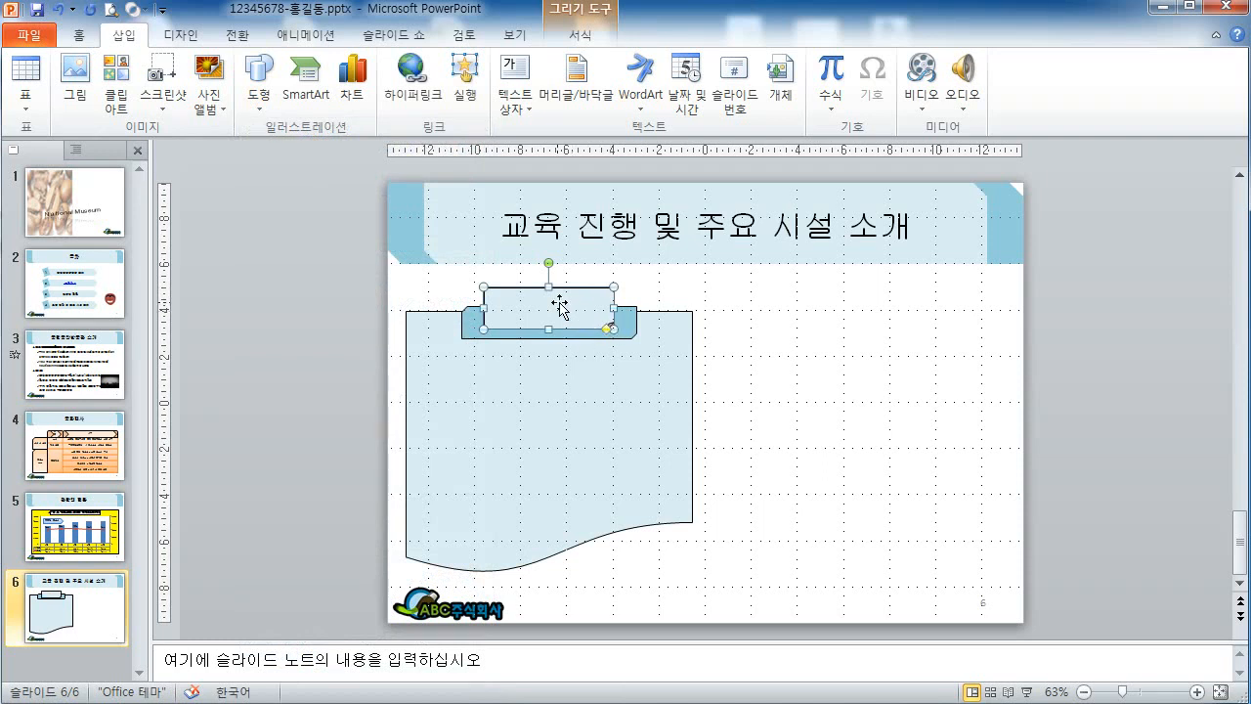
{"action": "type", "text": "교육"}
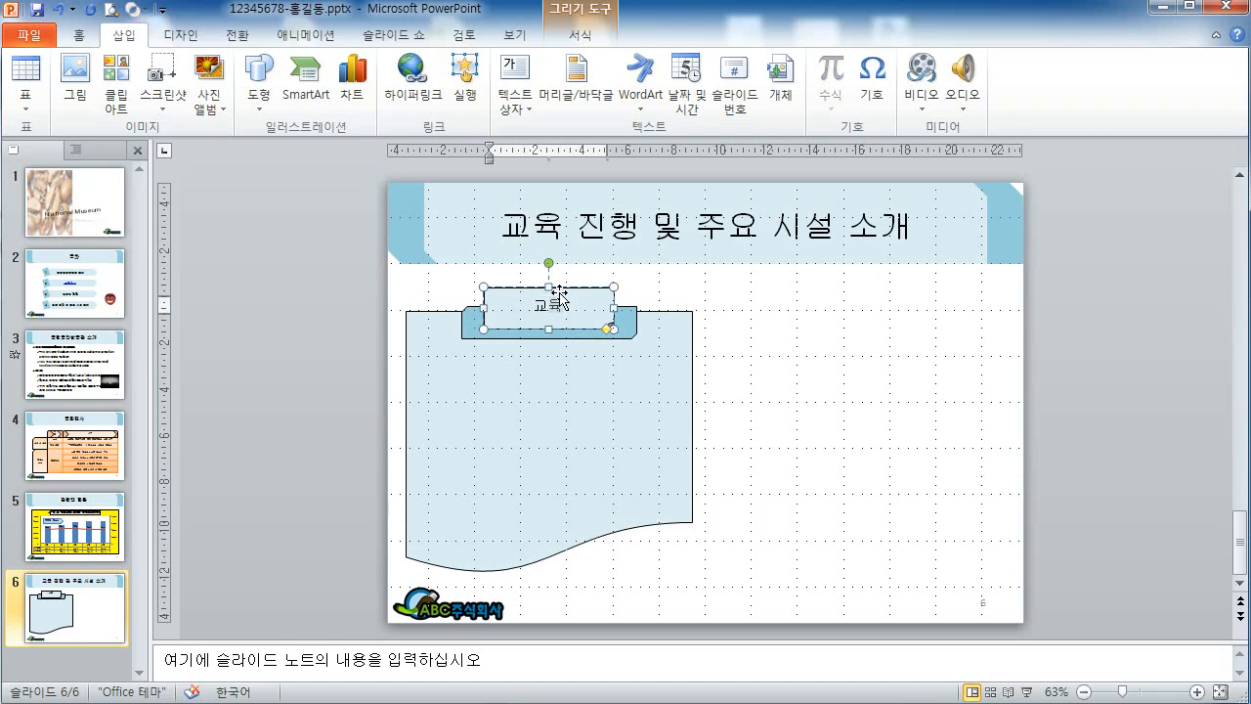
{"action": "type", "text": " 진해"}
{"action": "key", "text": "Escape"}
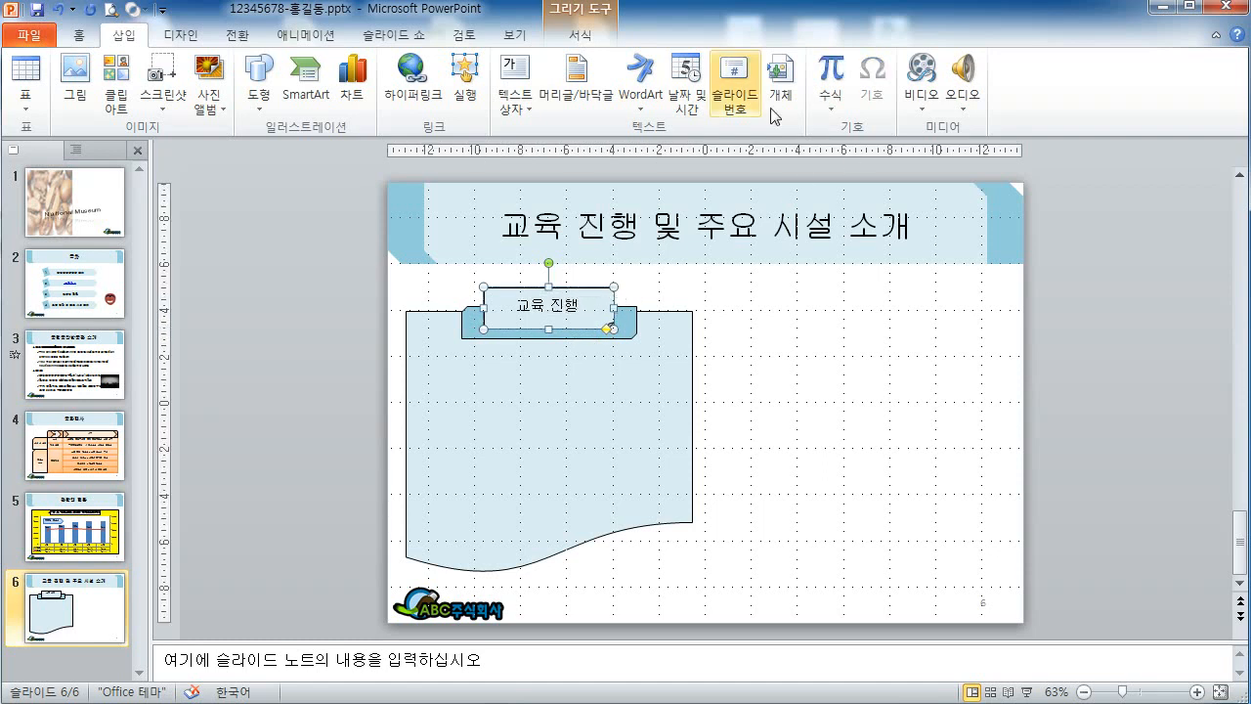
Flip the "교육 진행" folded corner shape horizontally so its fold sits at the bottom-left corner.
{"action": "left_click", "coordinate": [581, 35]}
{"action": "left_click", "coordinate": [995, 102]}
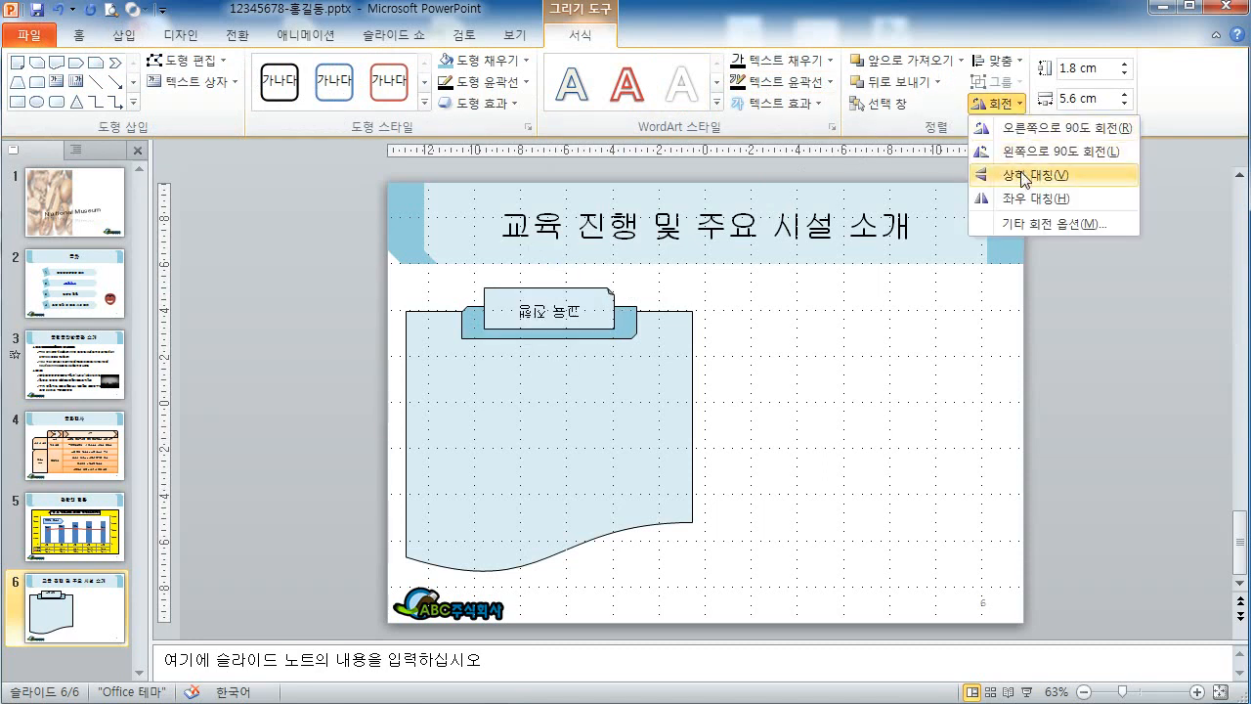
{"action": "left_click", "coordinate": [1026, 199]}
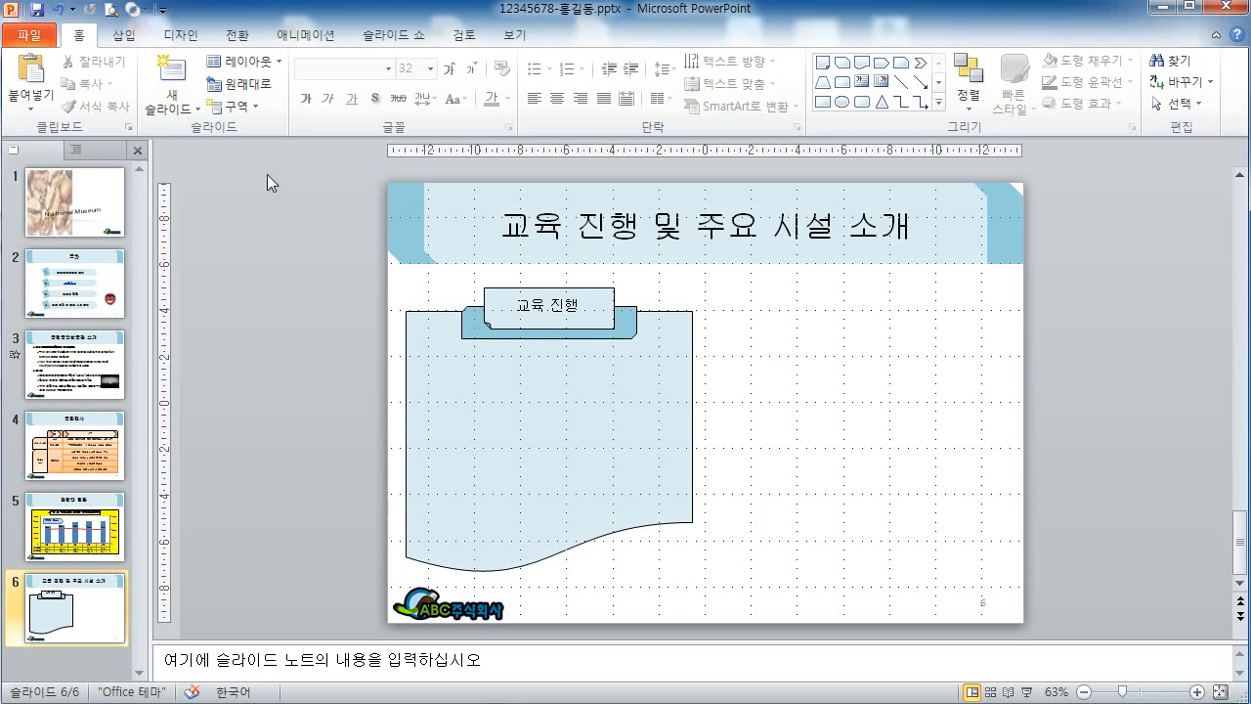
Insert a vertical process (세로 프로세스형) SmartArt graphic from the process category.
{"action": "left_click", "coordinate": [134, 36]}
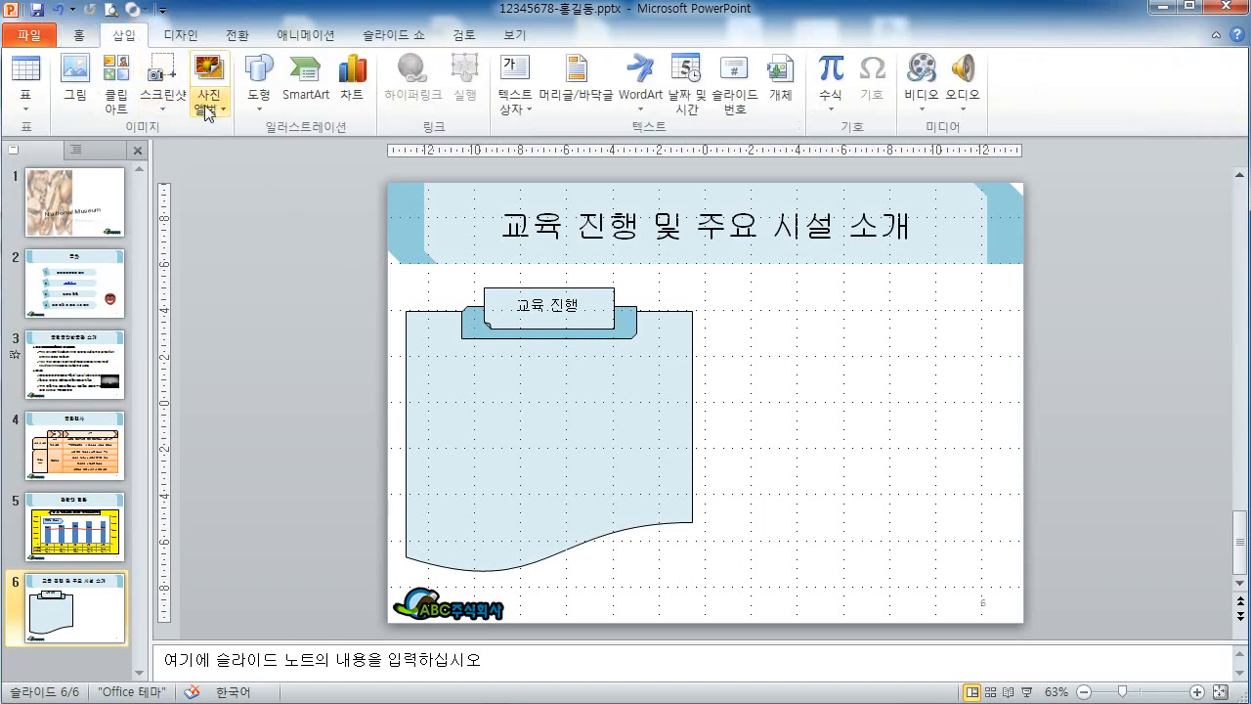
{"action": "left_click", "coordinate": [307, 97]}
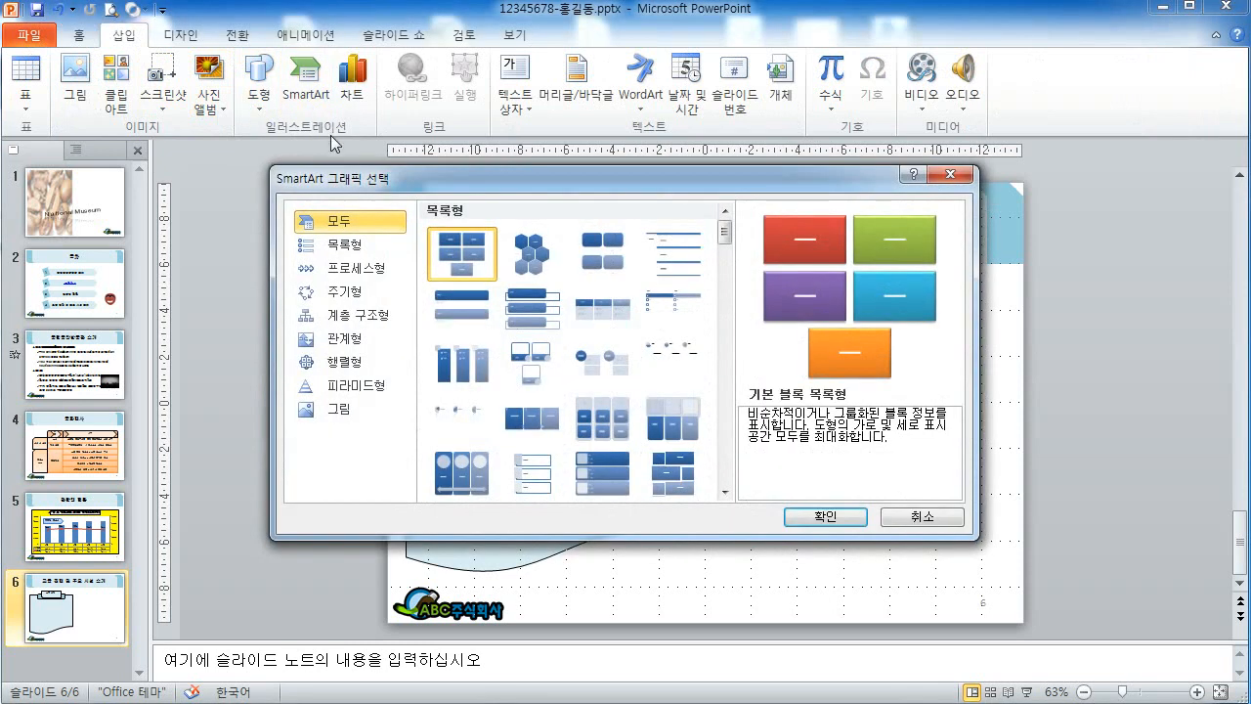
{"action": "left_click", "coordinate": [356, 271]}
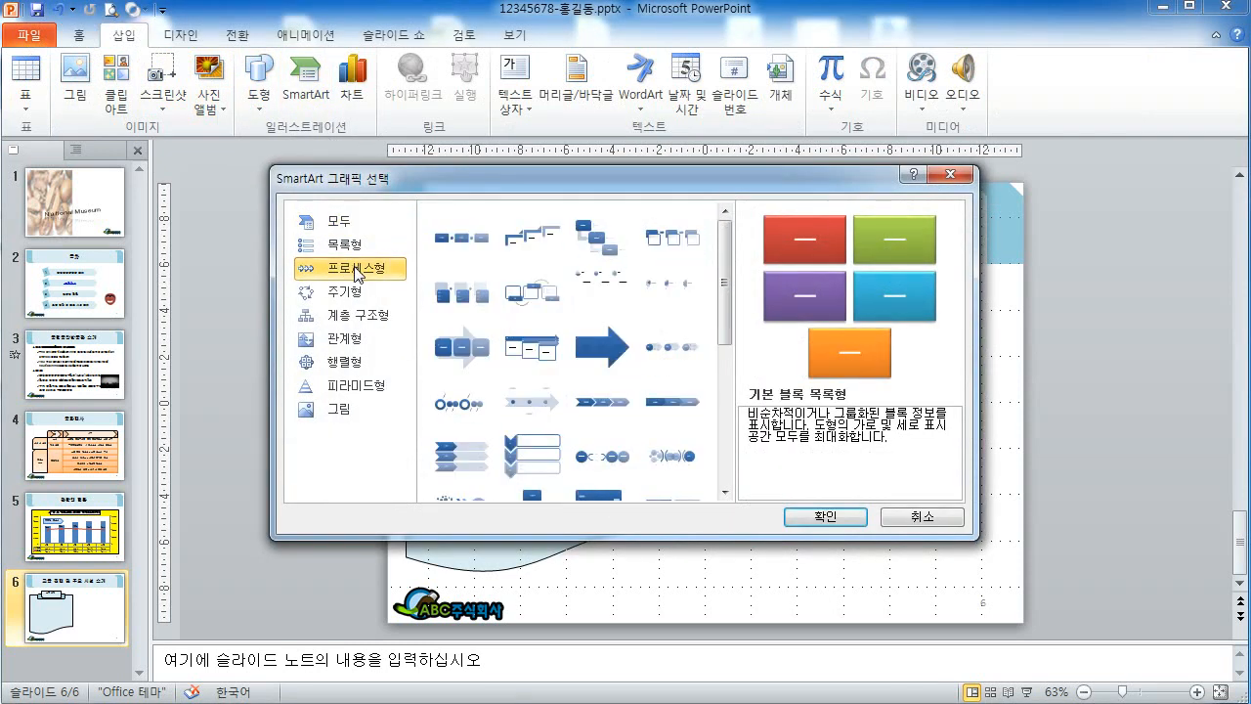
{"action": "scroll", "coordinate": [731, 339], "scroll_direction": "down", "scroll_amount": 2}
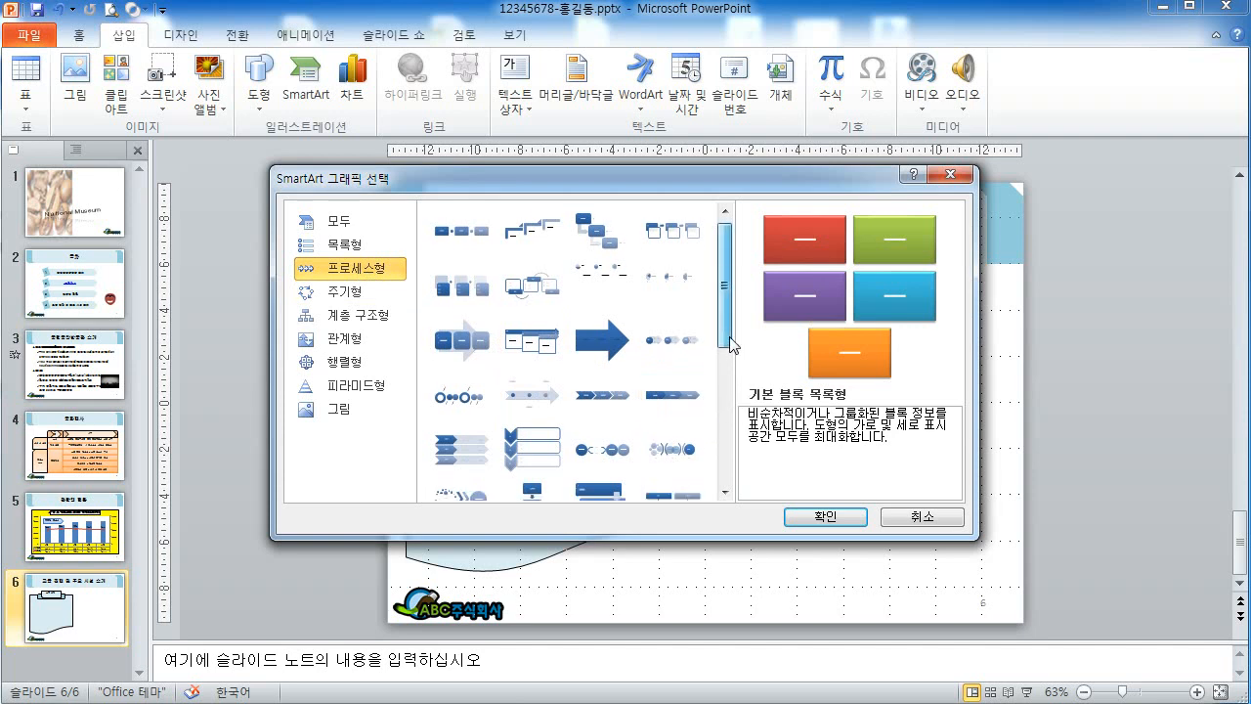
{"action": "left_click_drag", "start_coordinate": [731, 339], "coordinate": [731, 413]}
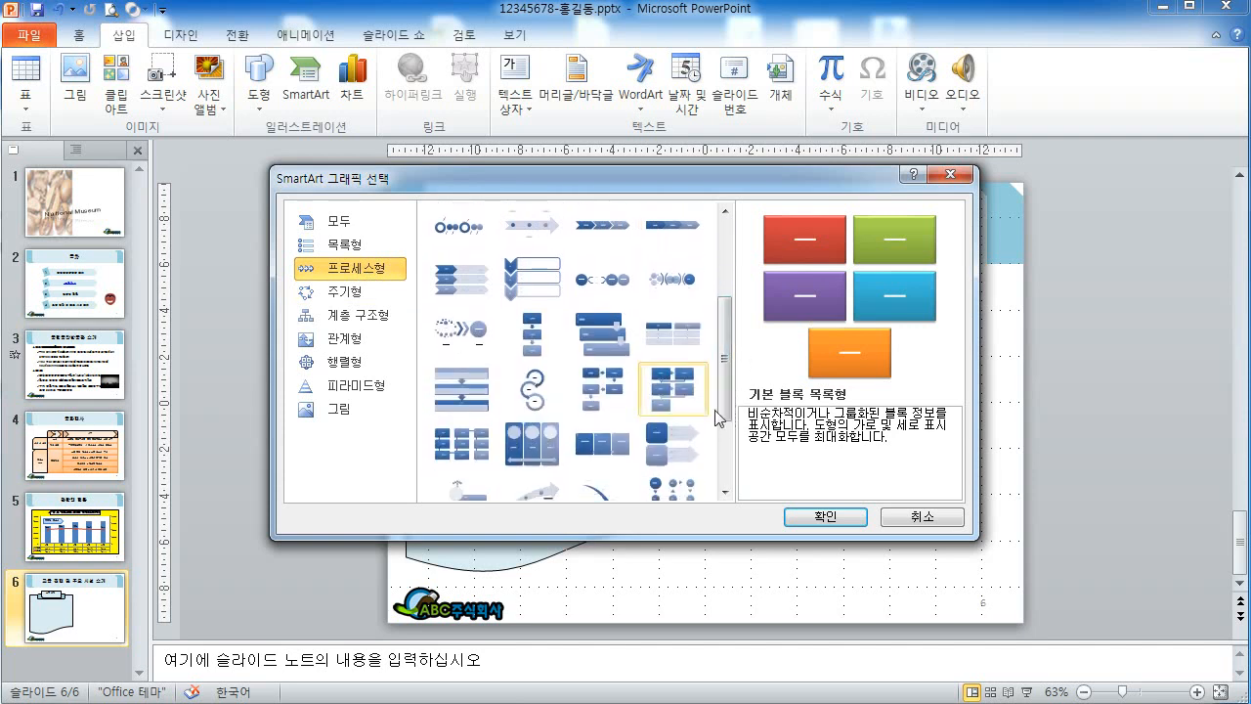
{"action": "left_click", "coordinate": [541, 342]}
{"action": "left_click", "coordinate": [794, 518]}
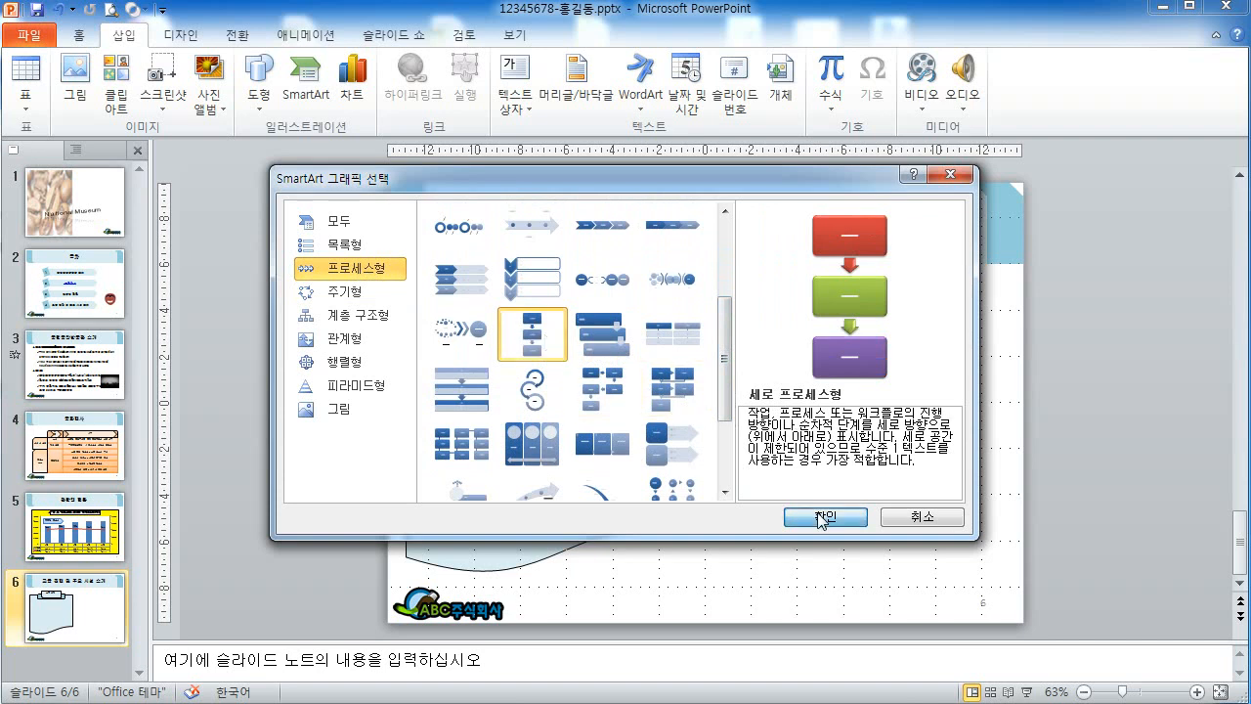
Enter "전시", "공연" and "문화" in the three SmartArt boxes from top to bottom.
{"action": "left_click", "coordinate": [695, 311]}
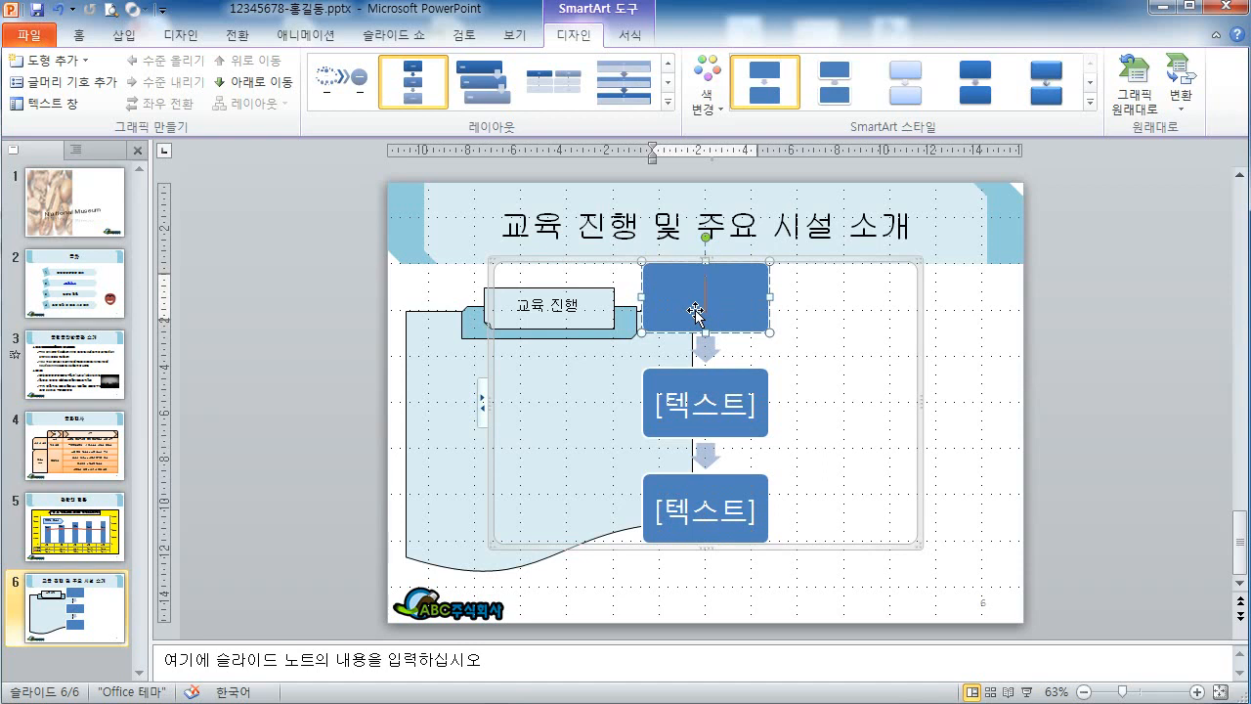
{"action": "type", "text": "전시"}
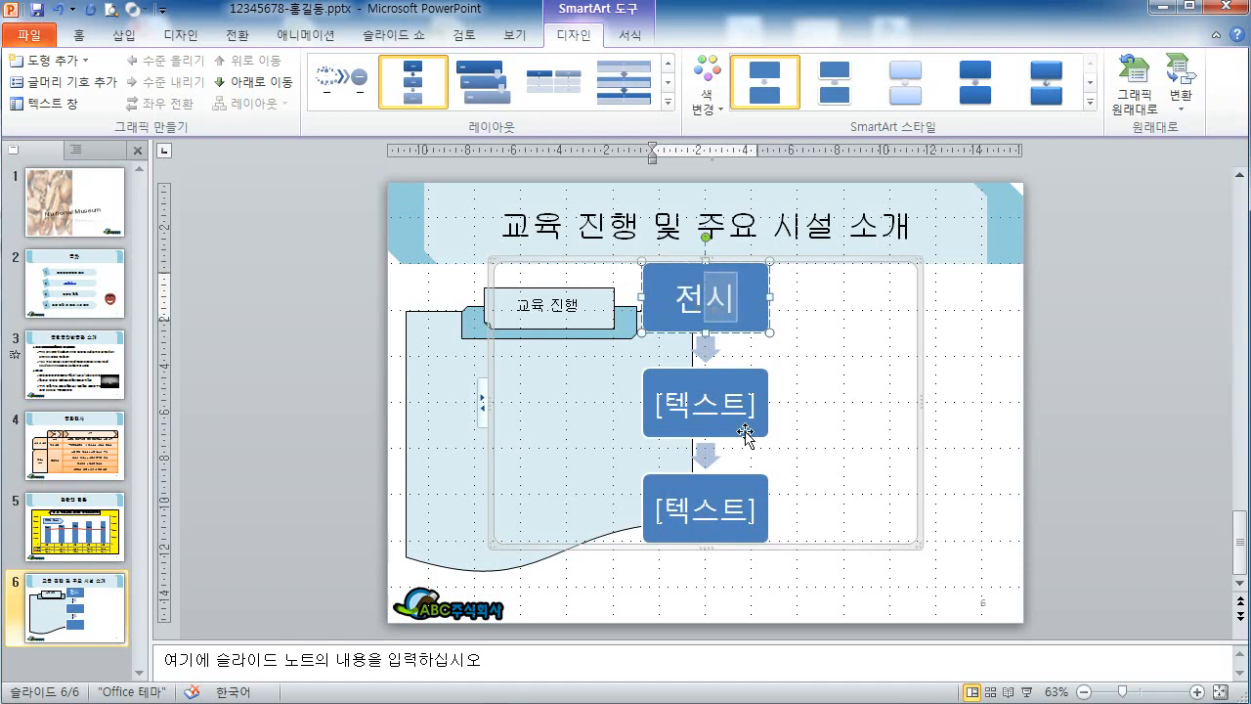
{"action": "left_click", "coordinate": [727, 407]}
{"action": "type", "text": "공영"}
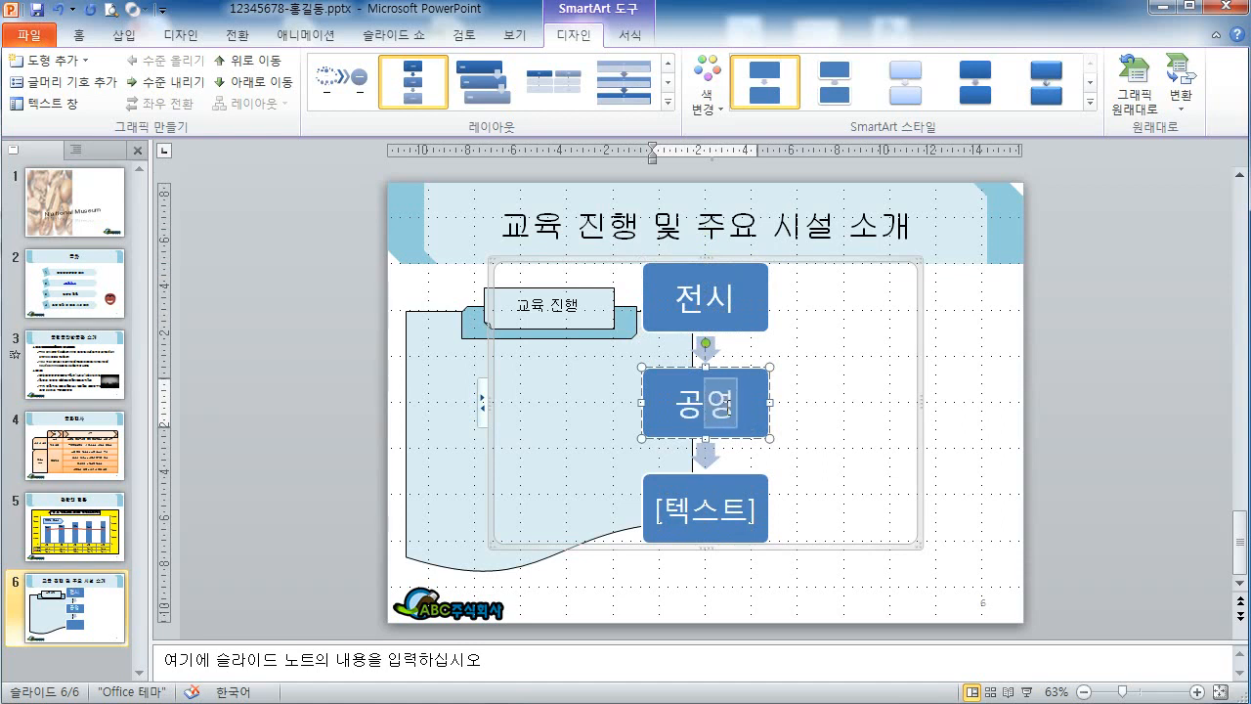
{"action": "left_click", "coordinate": [721, 516]}
{"action": "type", "text": "문화"}
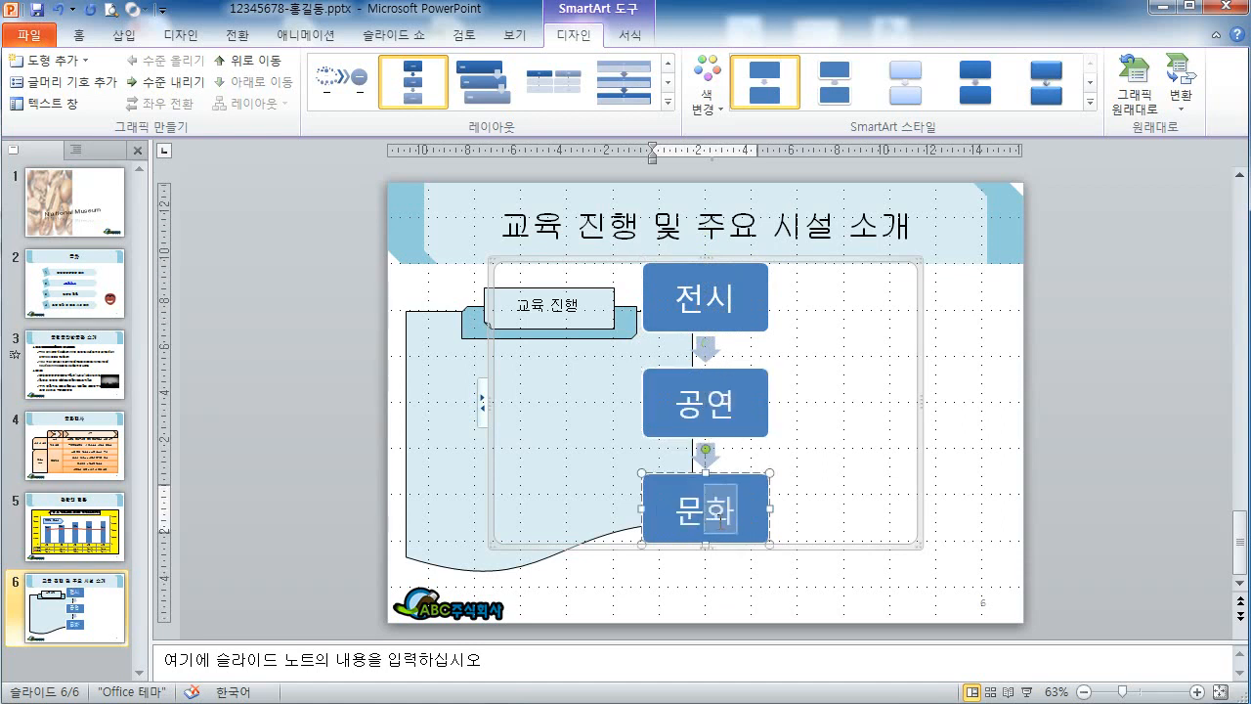
Set the text of the whole SmartArt graphic to the 굴림 font at size 18.
{"action": "left_click", "coordinate": [922, 322]}
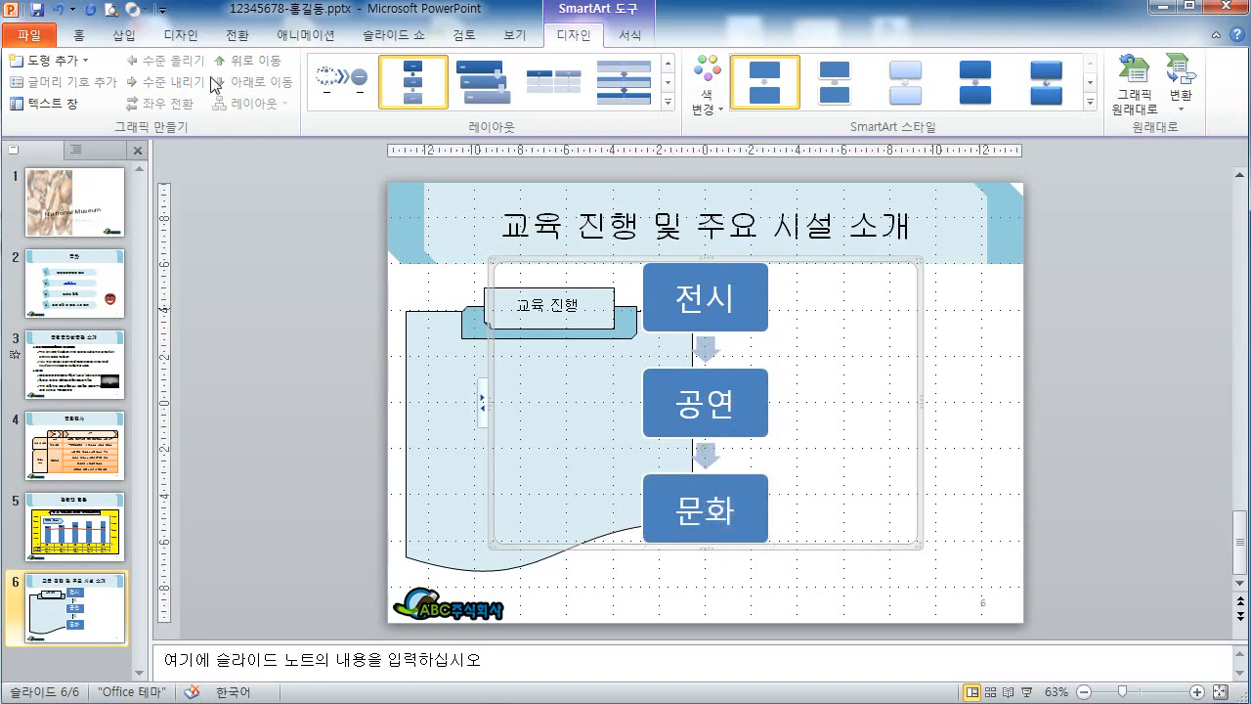
{"action": "left_click", "coordinate": [86, 36]}
{"action": "left_click", "coordinate": [325, 67]}
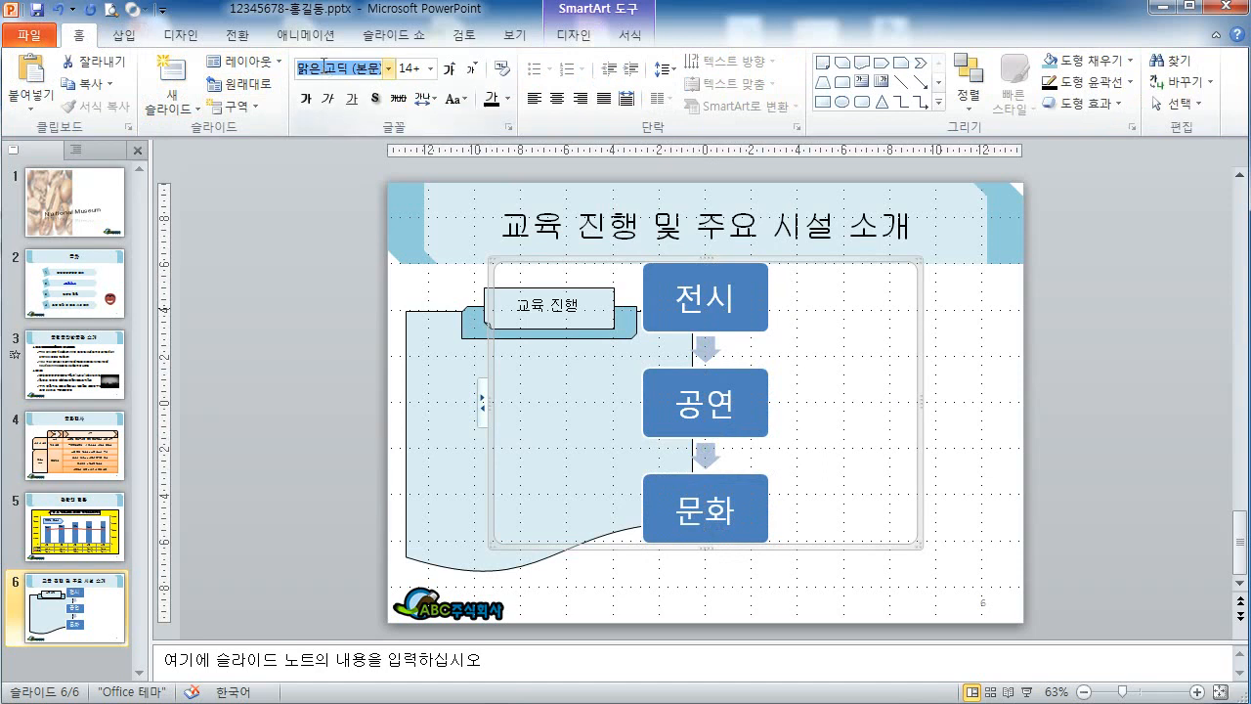
{"action": "type", "text": "ㅁ"}
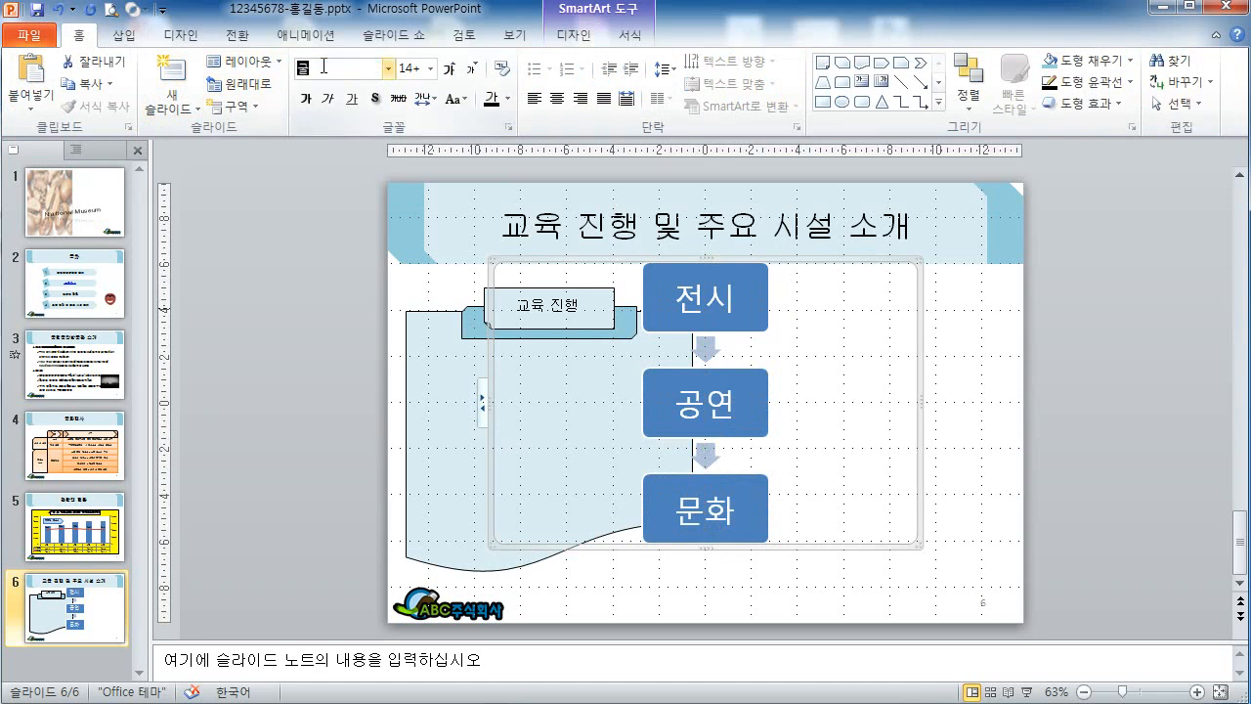
{"action": "type", "text": "굴림"}
{"action": "key", "text": "Return"}
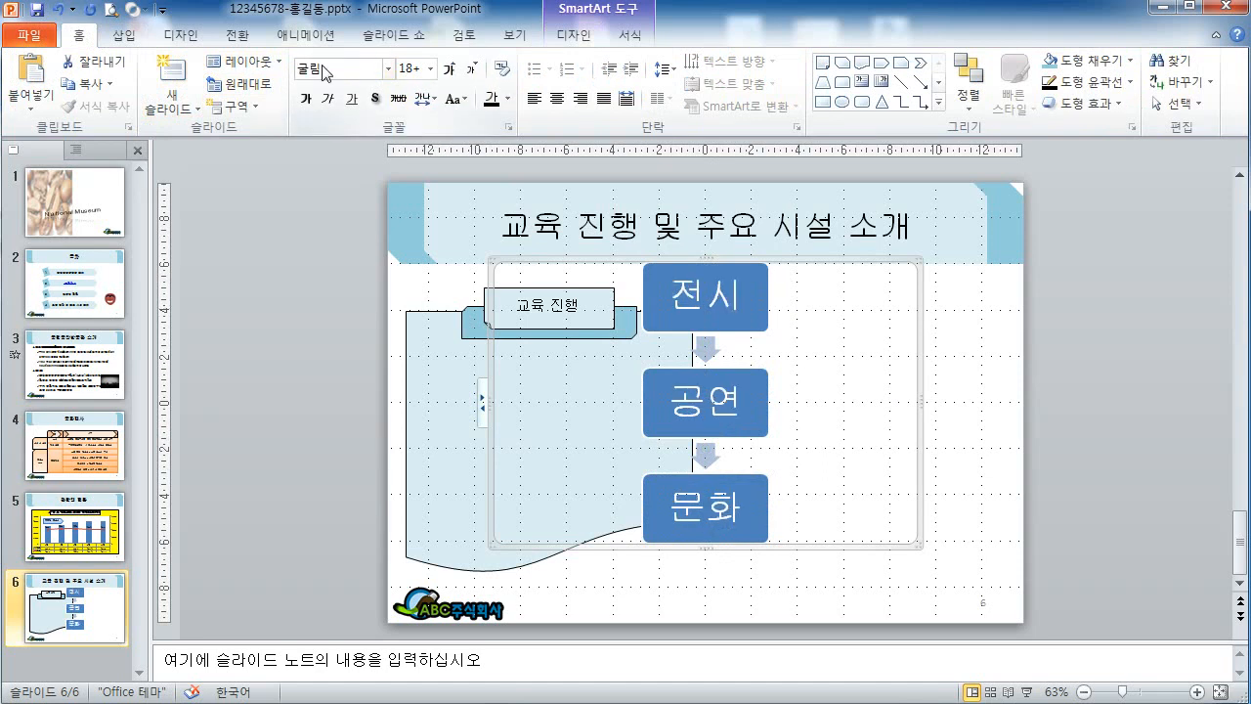
{"action": "left_click", "coordinate": [409, 68]}
{"action": "type", "text": "18"}
{"action": "key", "text": "Return"}
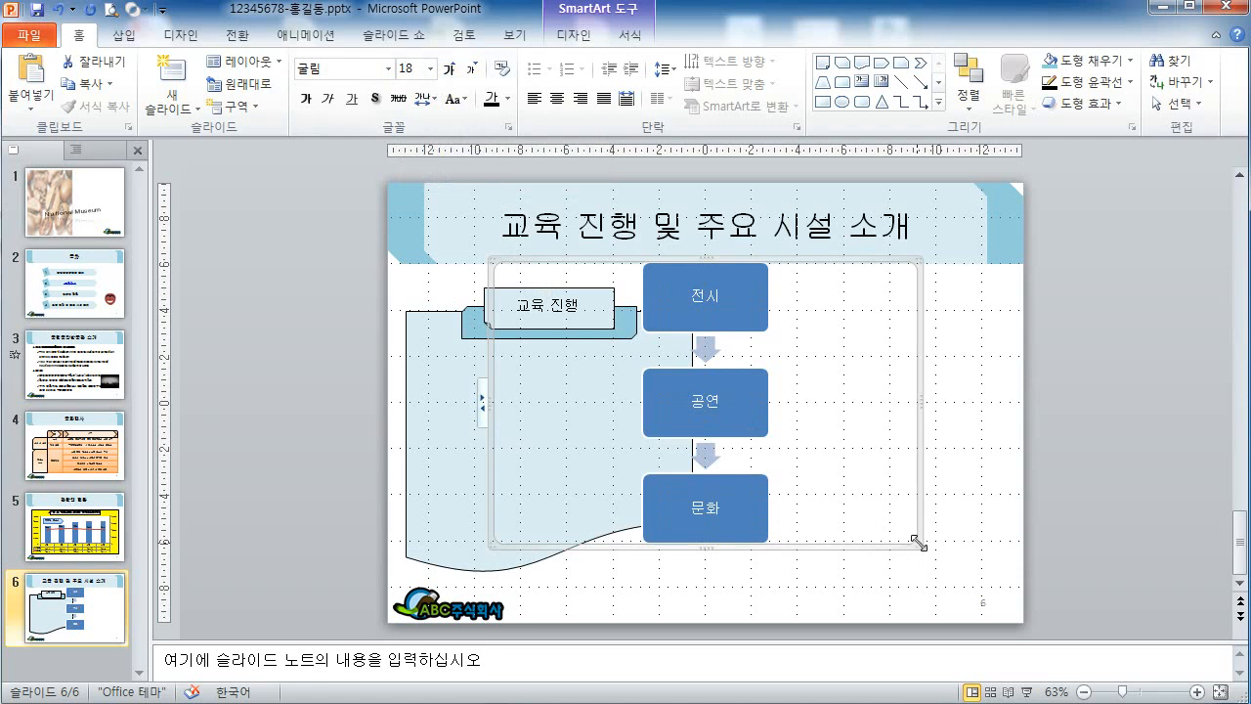
Shrink the SmartArt to about 7 × 6 cm inside the document shape and apply the third 3-D SmartArt style.
{"action": "left_click_drag", "start_coordinate": [915, 545], "coordinate": [572, 503]}
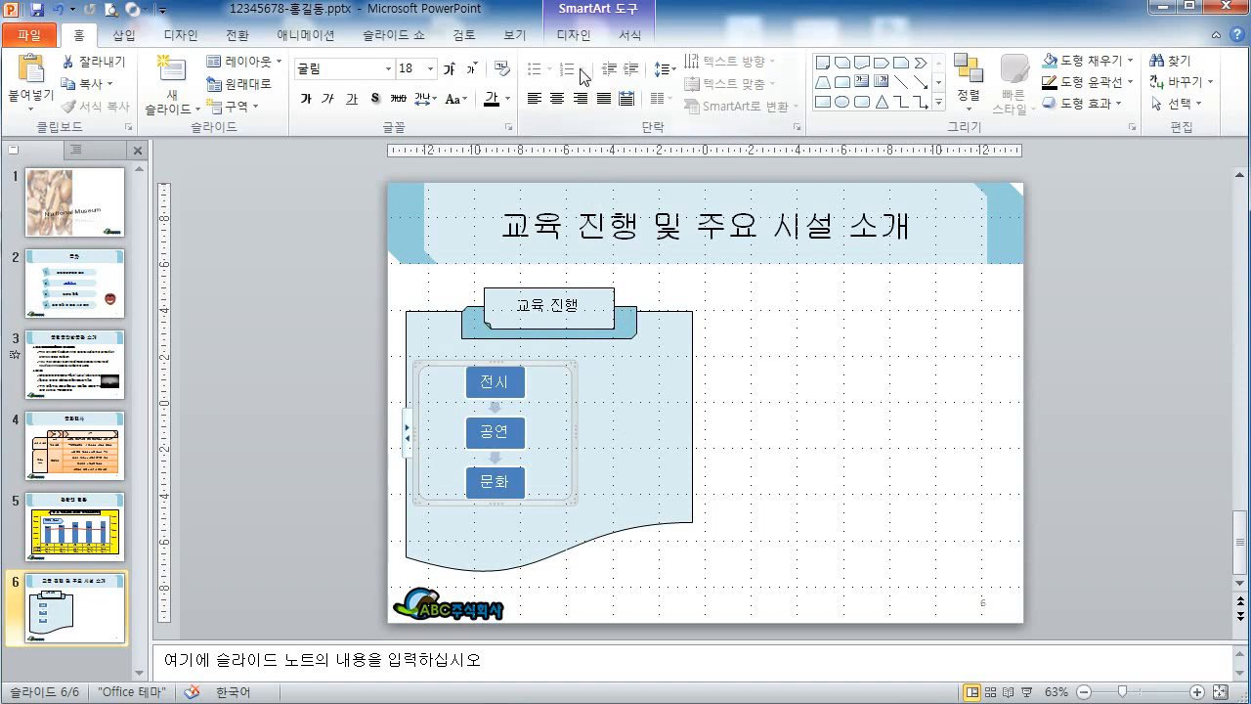
{"action": "left_click", "coordinate": [575, 35]}
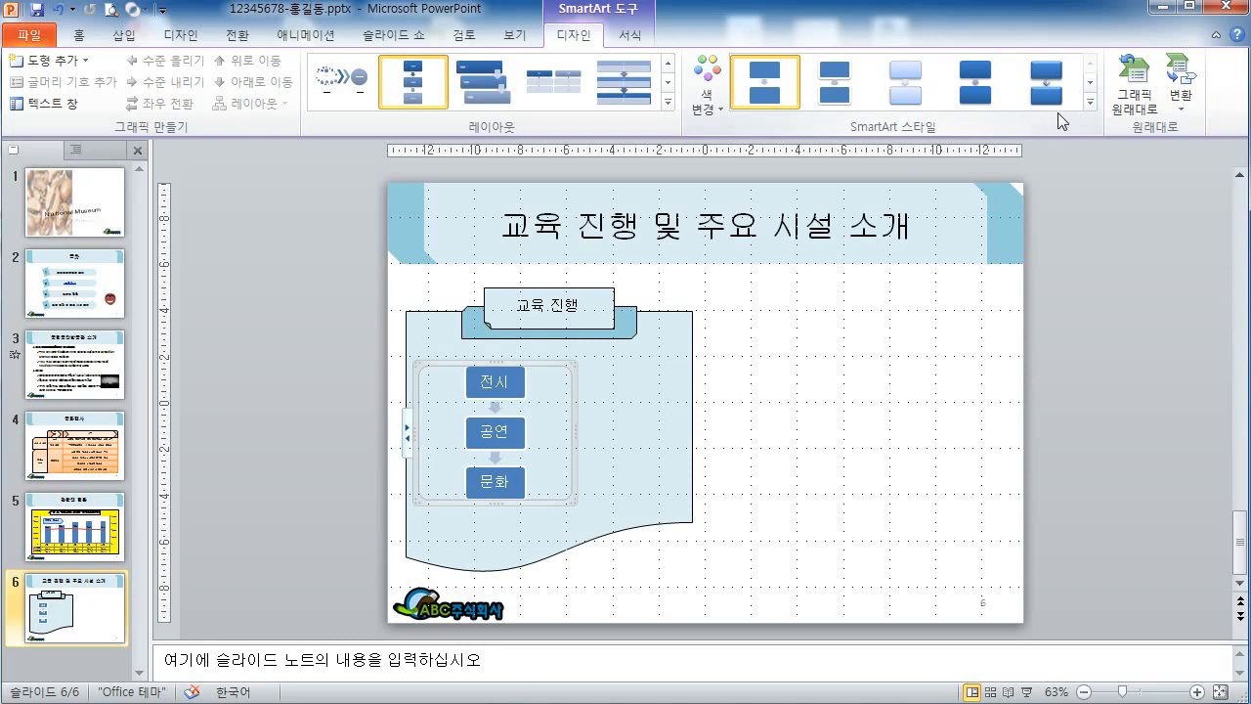
{"action": "left_click", "coordinate": [1094, 100]}
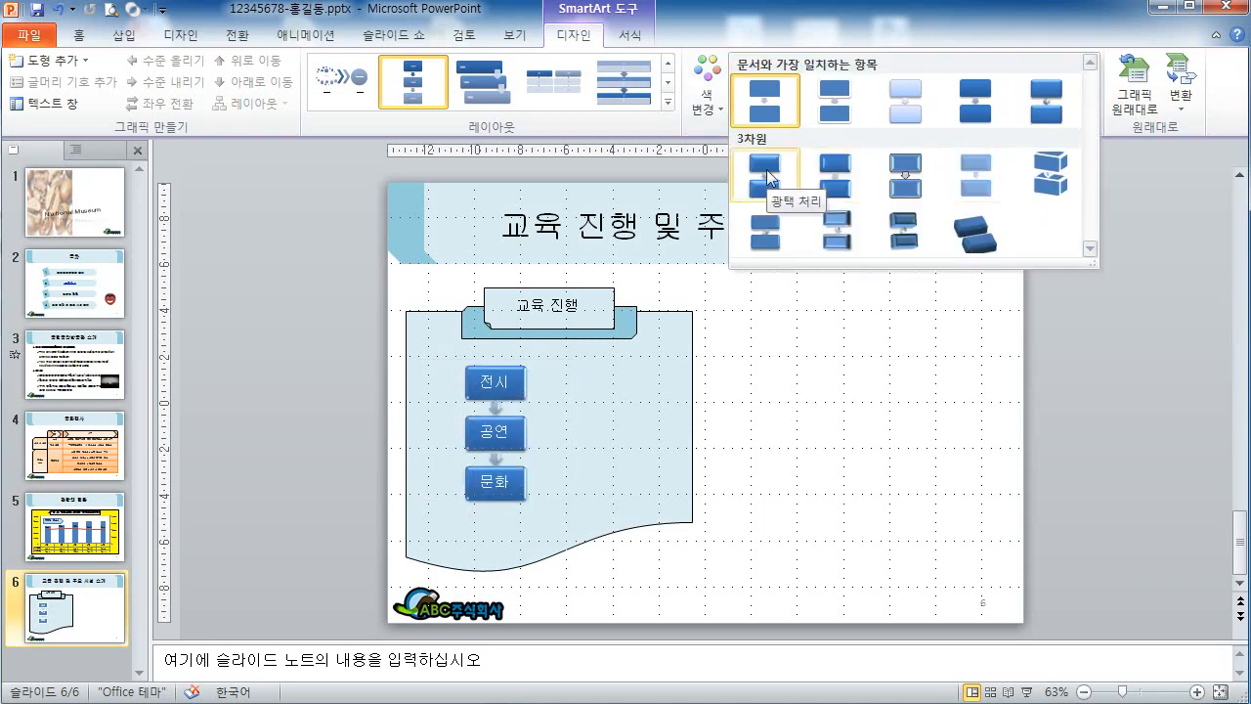
{"action": "left_click", "coordinate": [901, 185]}
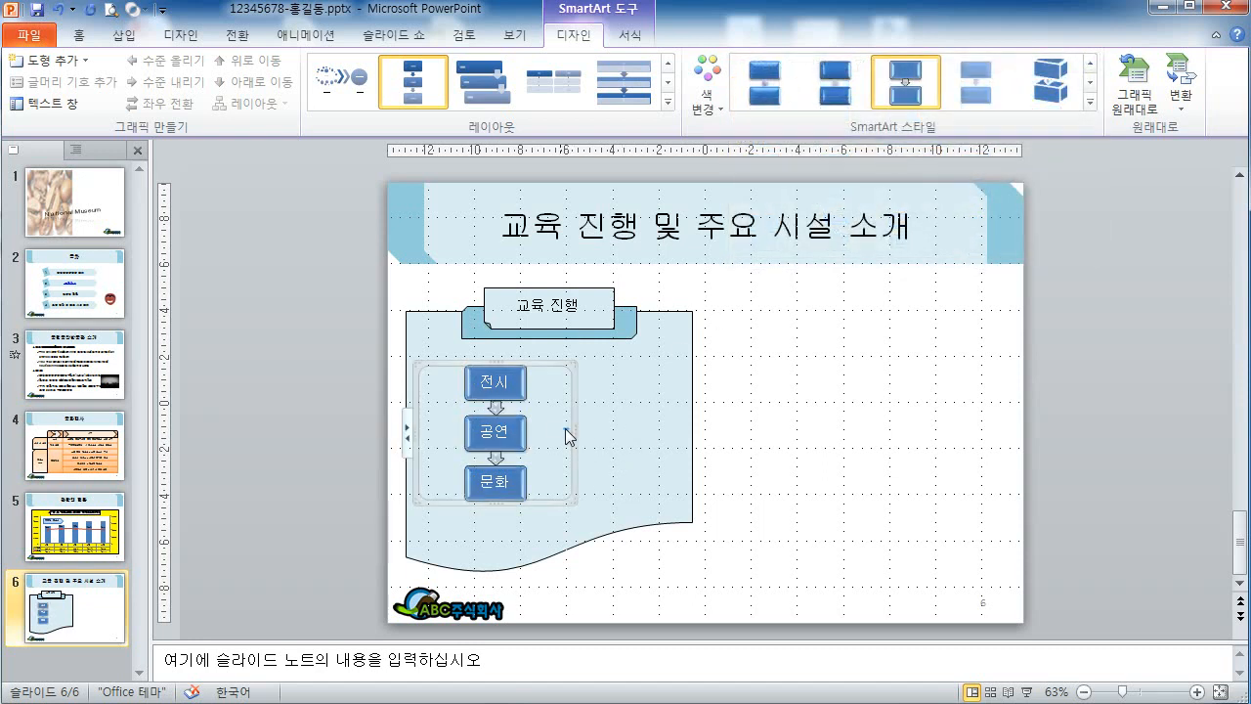
Narrow the SmartArt frame to about 5.4 cm and move its boxes near the document shape's left edge, just below the heading.
{"action": "left_click_drag", "start_coordinate": [573, 427], "coordinate": [535, 428]}
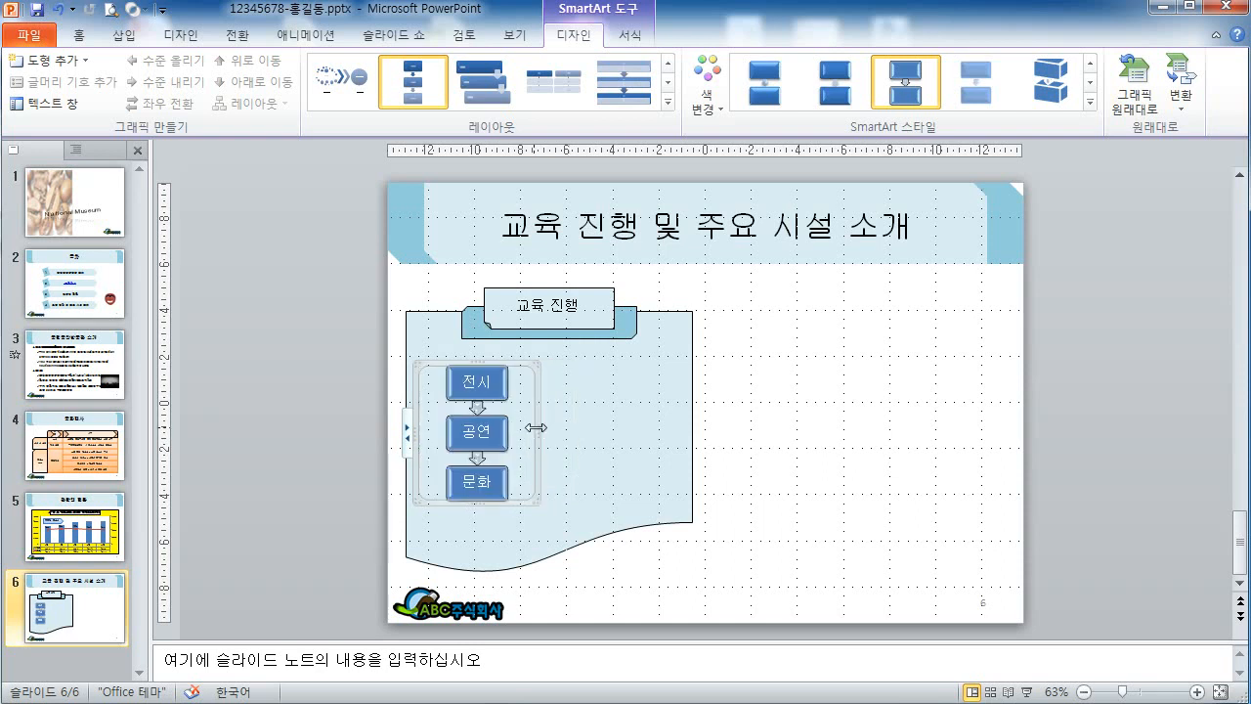
{"action": "left_click_drag", "start_coordinate": [536, 495], "coordinate": [531, 468]}
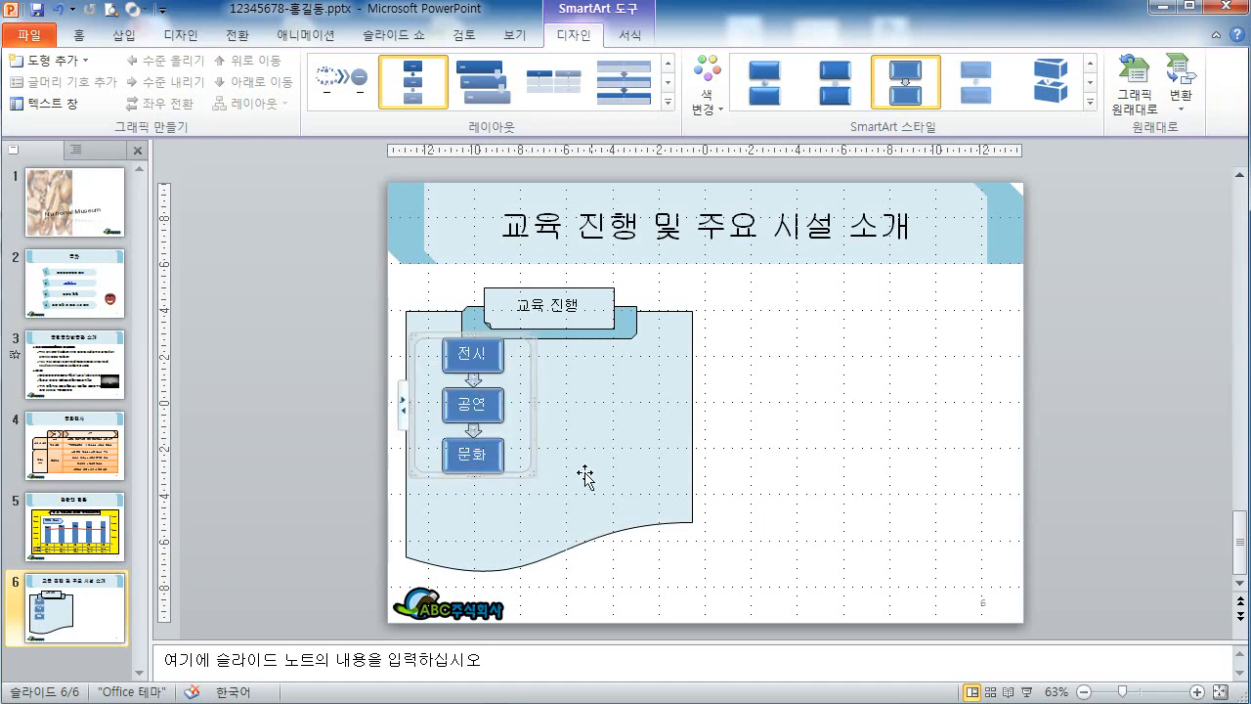
{"action": "key", "text": "Down"}
{"action": "key", "text": "Right"}
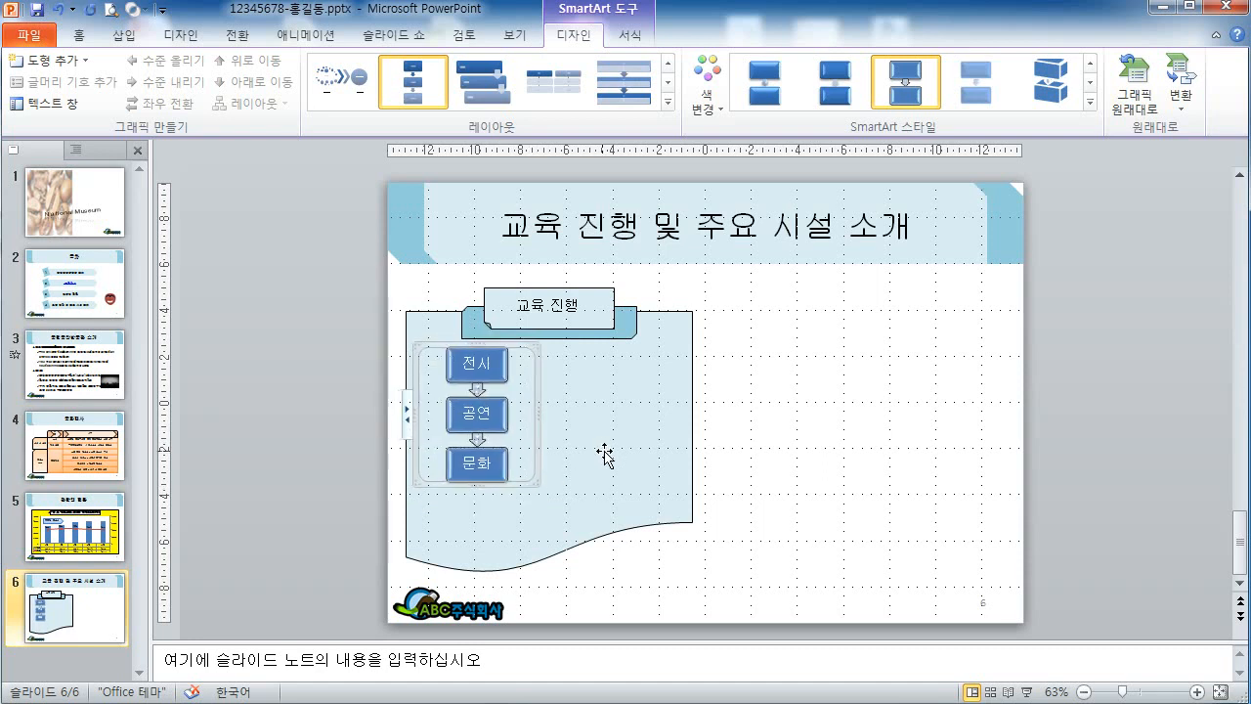
{"action": "key", "text": "Left"}
{"action": "key", "text": "Left"}
{"action": "key", "text": "Left"}
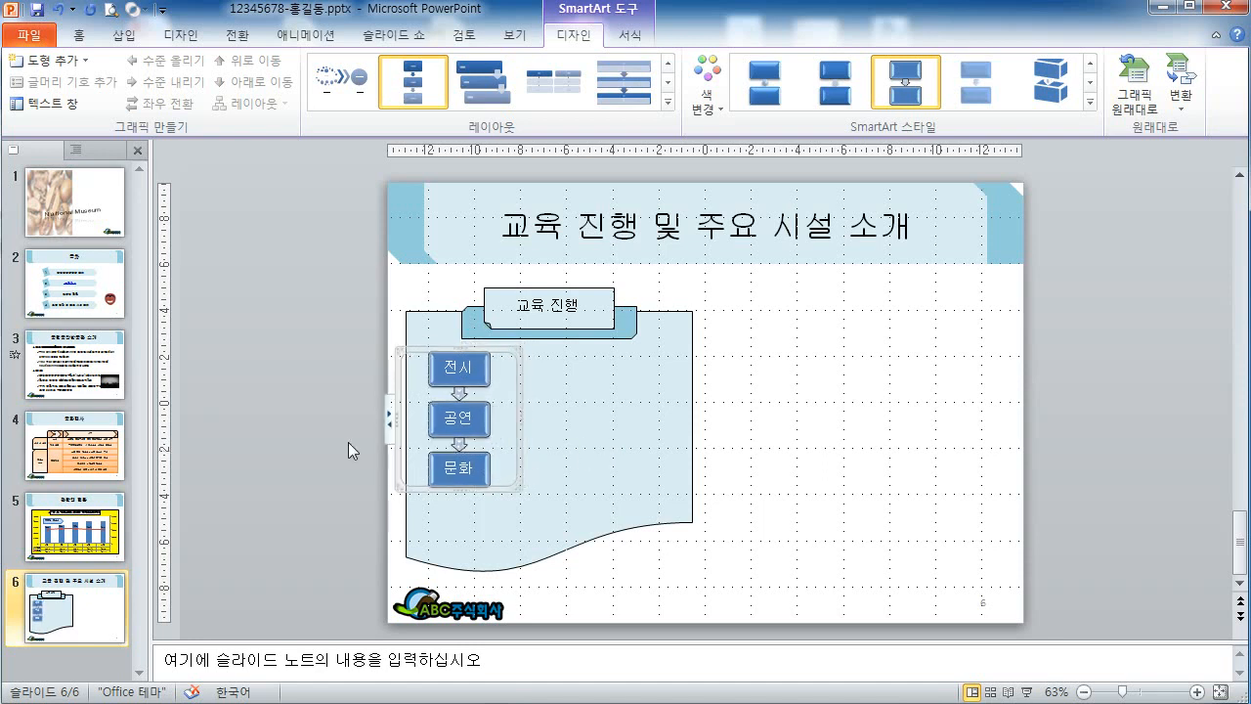
{"action": "left_click", "coordinate": [264, 416]}
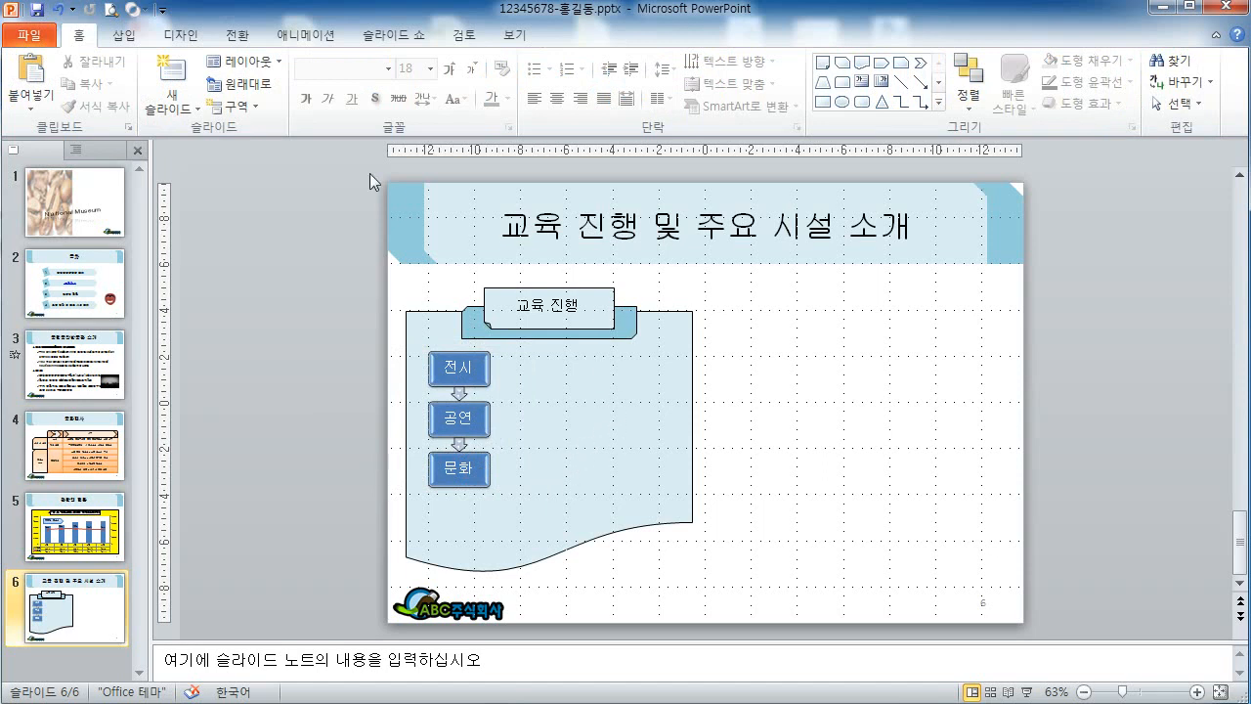
Draw a heart shape about 5.8 × 2.2 cm in the document shape's right half, level with the "전시" box.
{"action": "scroll", "coordinate": [215, 86], "scroll_direction": "down", "scroll_amount": 1}
{"action": "left_click", "coordinate": [260, 86]}
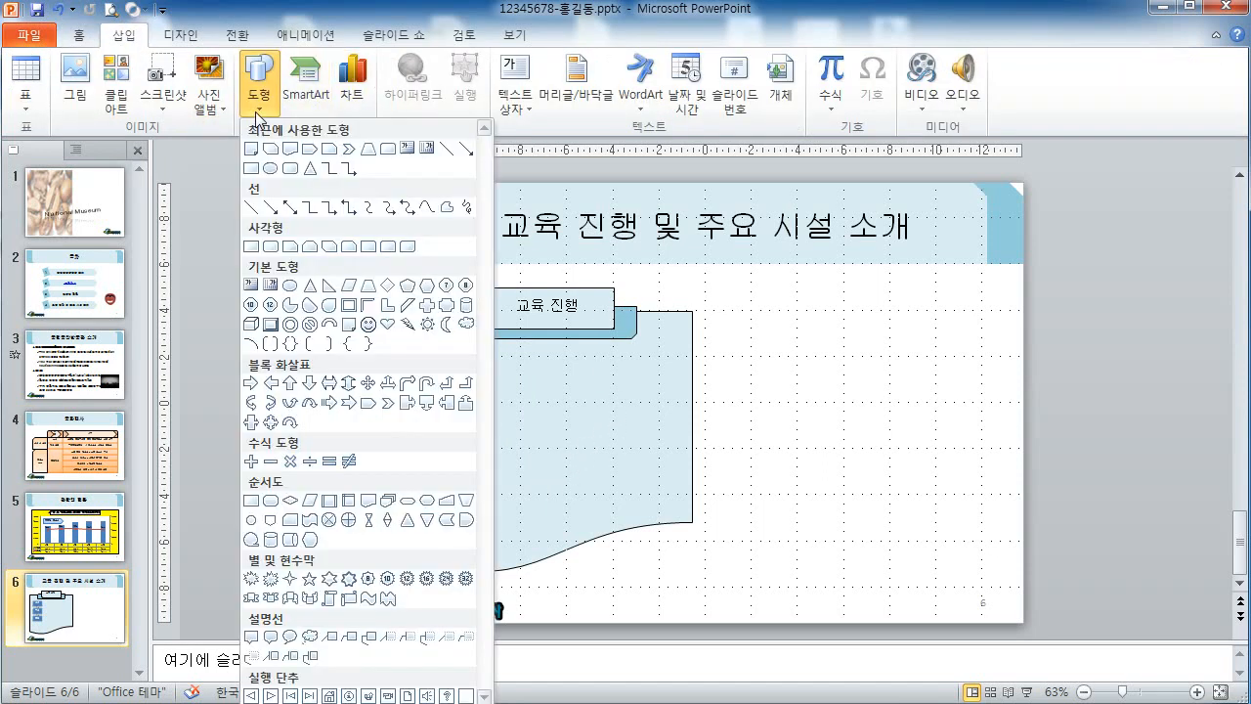
{"action": "left_click", "coordinate": [389, 324]}
{"action": "left_click_drag", "start_coordinate": [581, 368], "coordinate": [692, 402]}
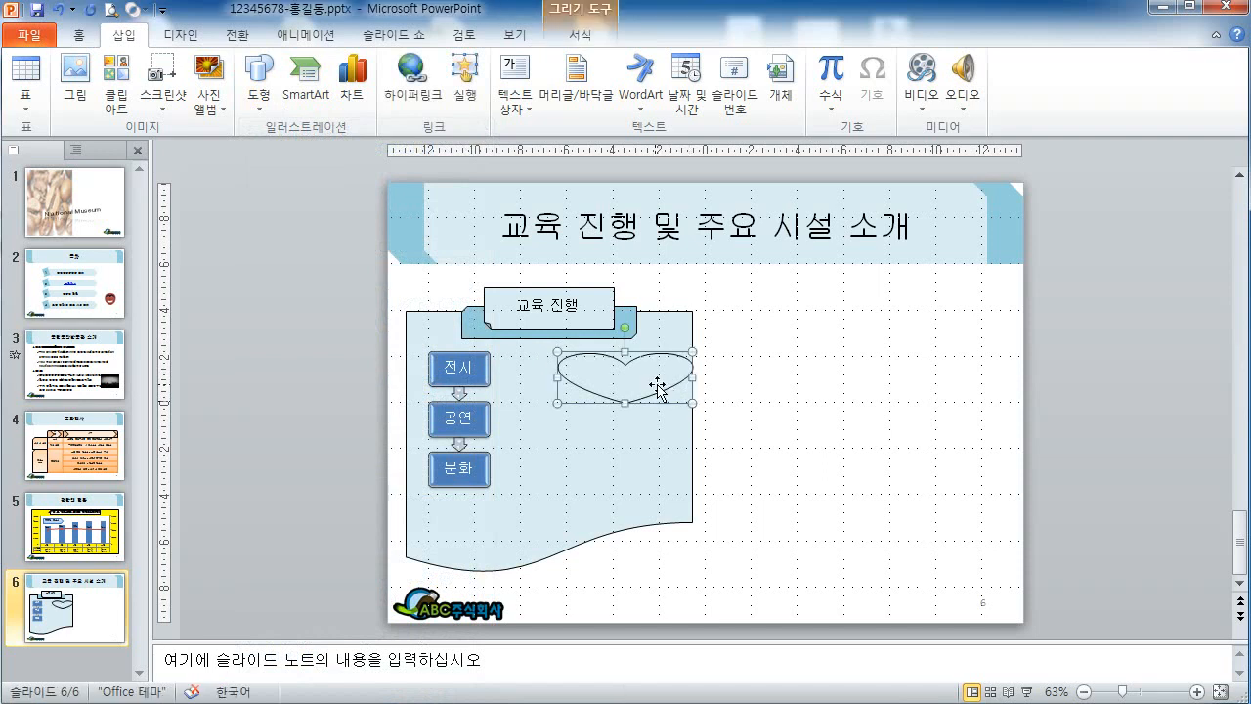